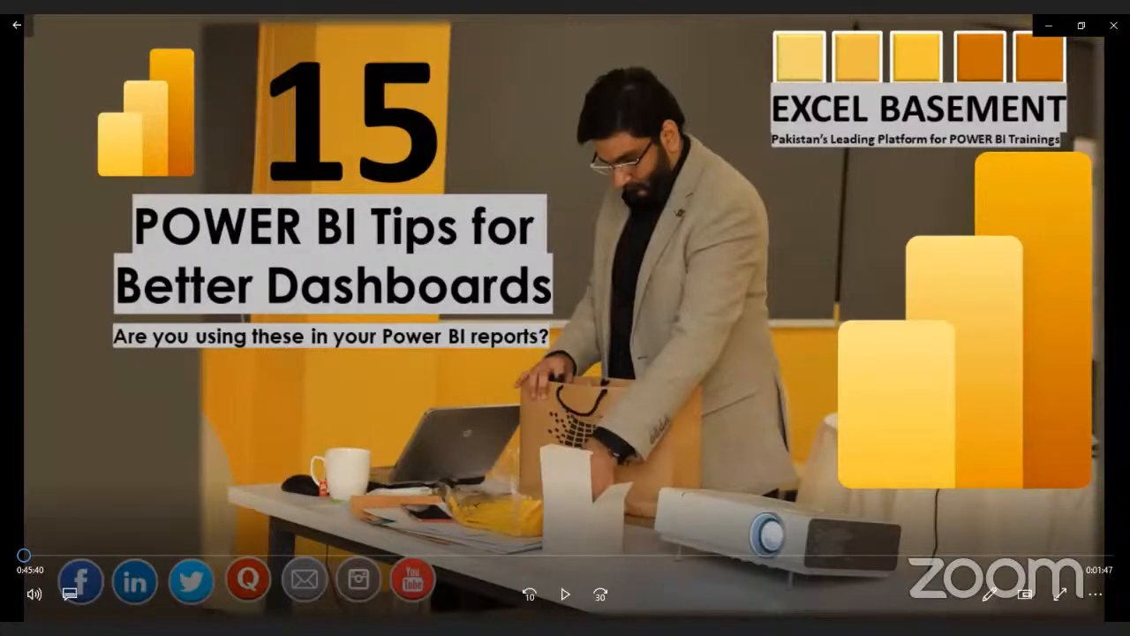
pyautogui.click(566, 593)
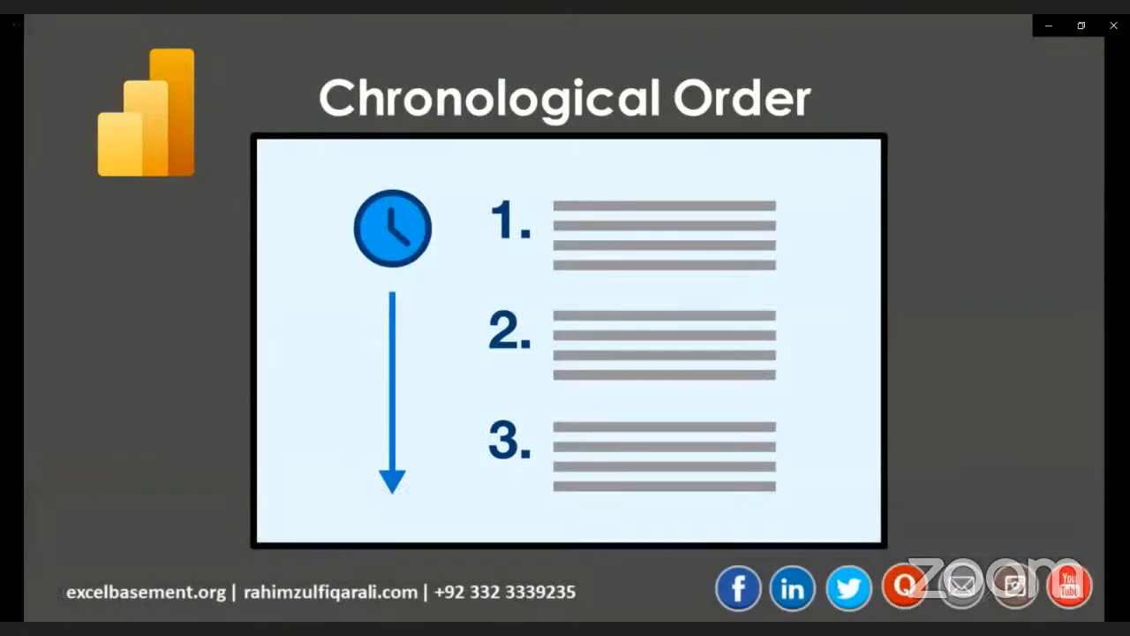
pyautogui.moveTo(672, 408)
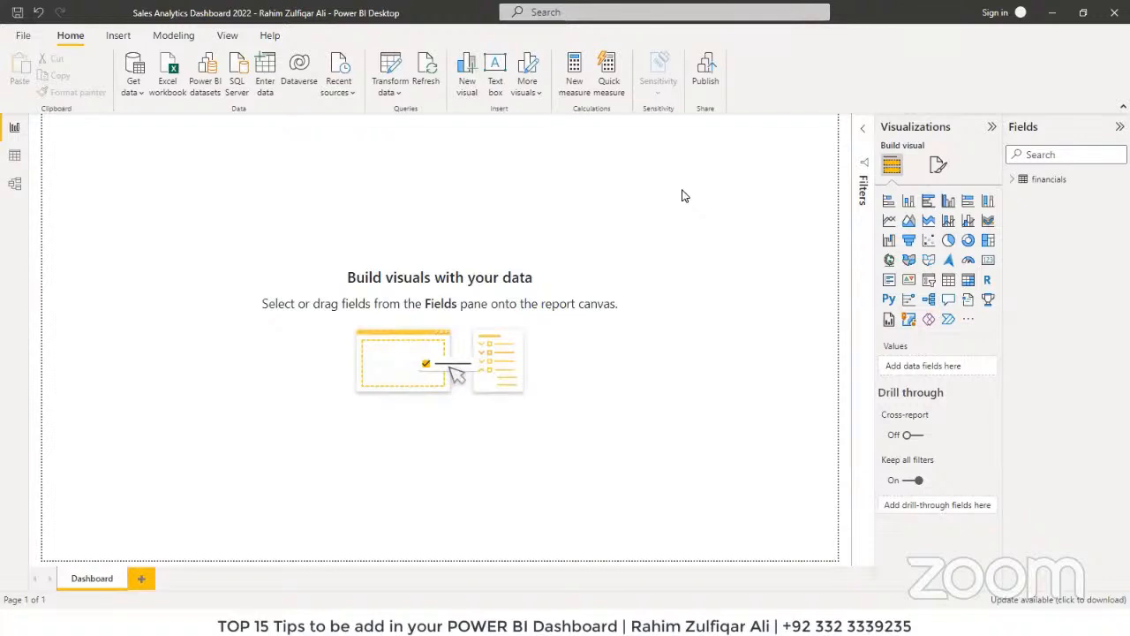
# Step: Add the Month Name field from the financials table to the blank canvas as a table visual and enlarge the visual
pyautogui.click(1013, 181)
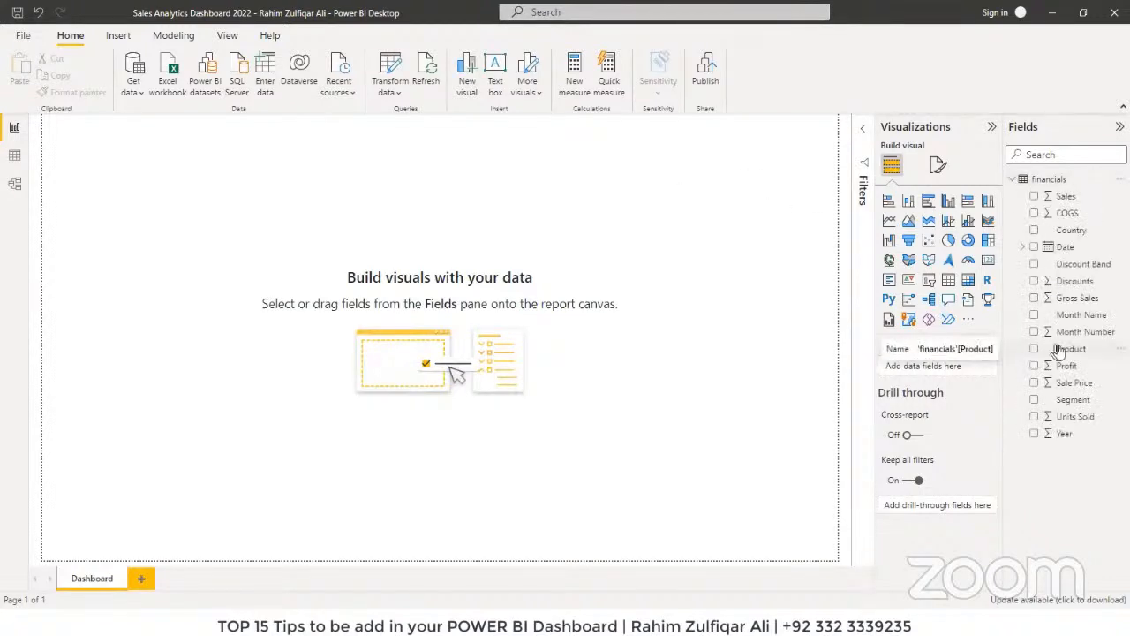
pyautogui.moveTo(1078, 321); pyautogui.dragTo(240, 193)
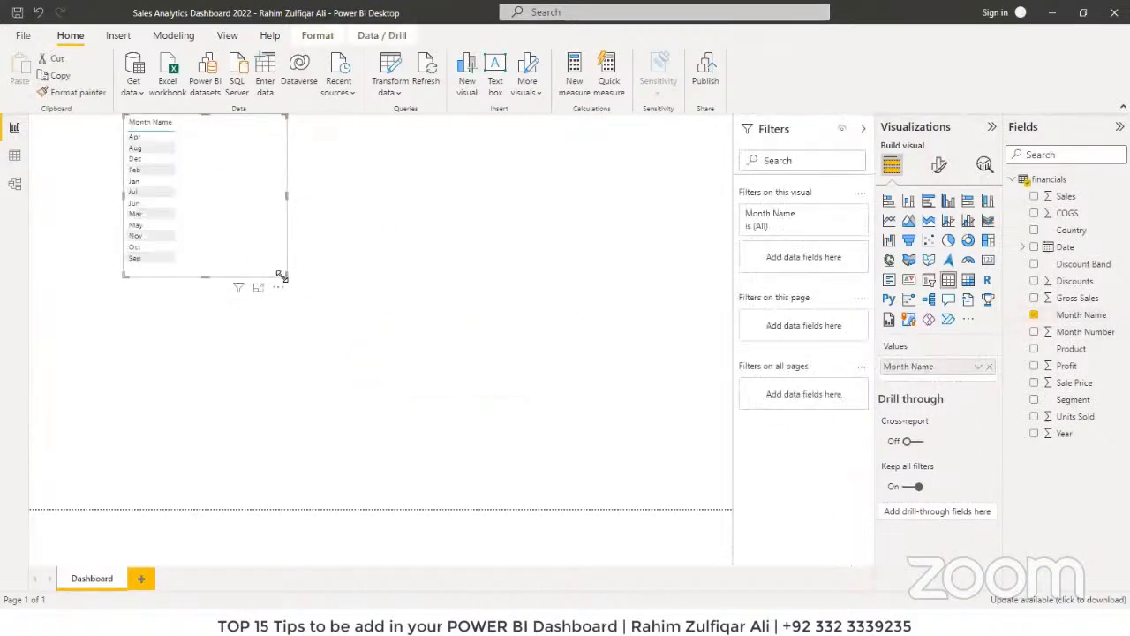
pyautogui.moveTo(281, 276); pyautogui.dragTo(325, 349)
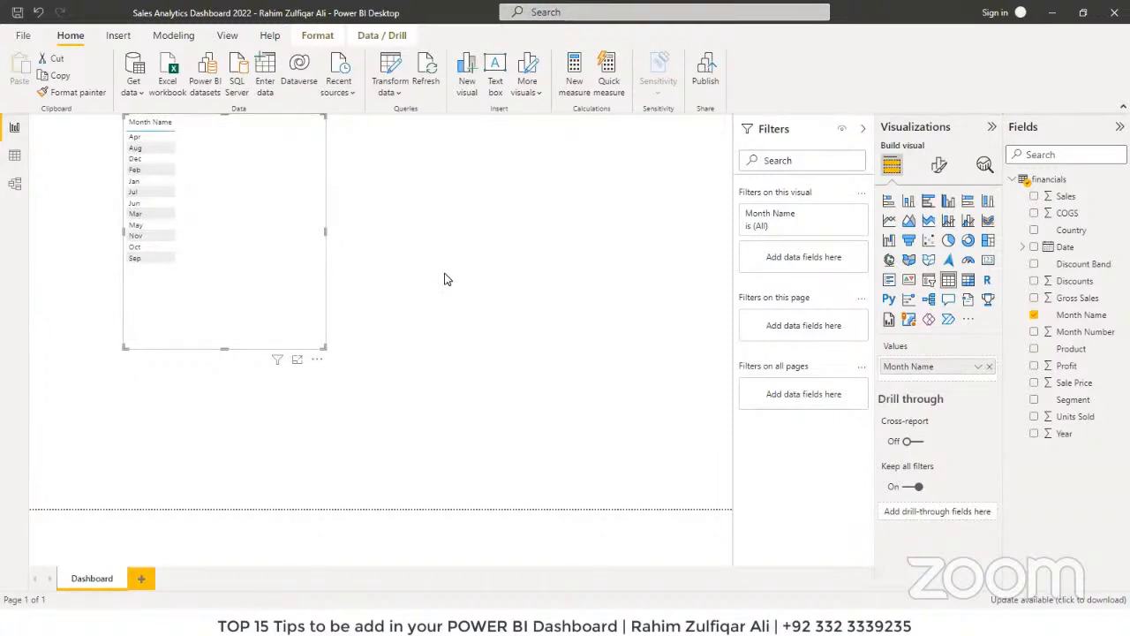
# Step: Set the font size of the Month Name table's values to 15 pt
pyautogui.click(939, 166)
pyautogui.click(926, 320)
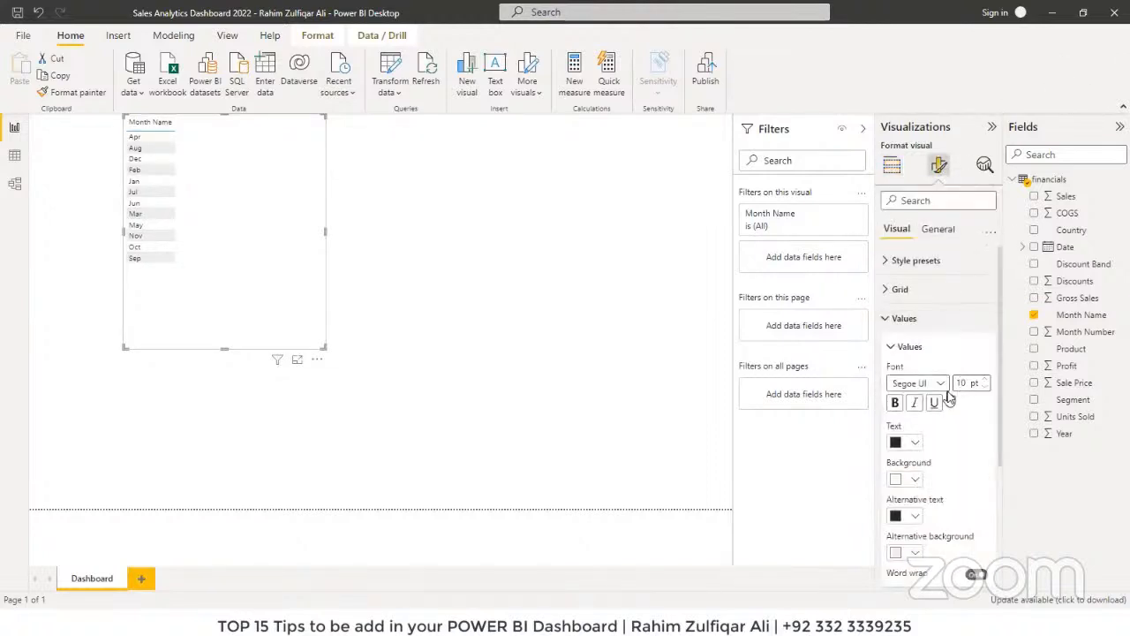
pyautogui.click(985, 380)
pyautogui.click(985, 379)
pyautogui.click(986, 380)
pyautogui.click(985, 380)
pyautogui.click(986, 380)
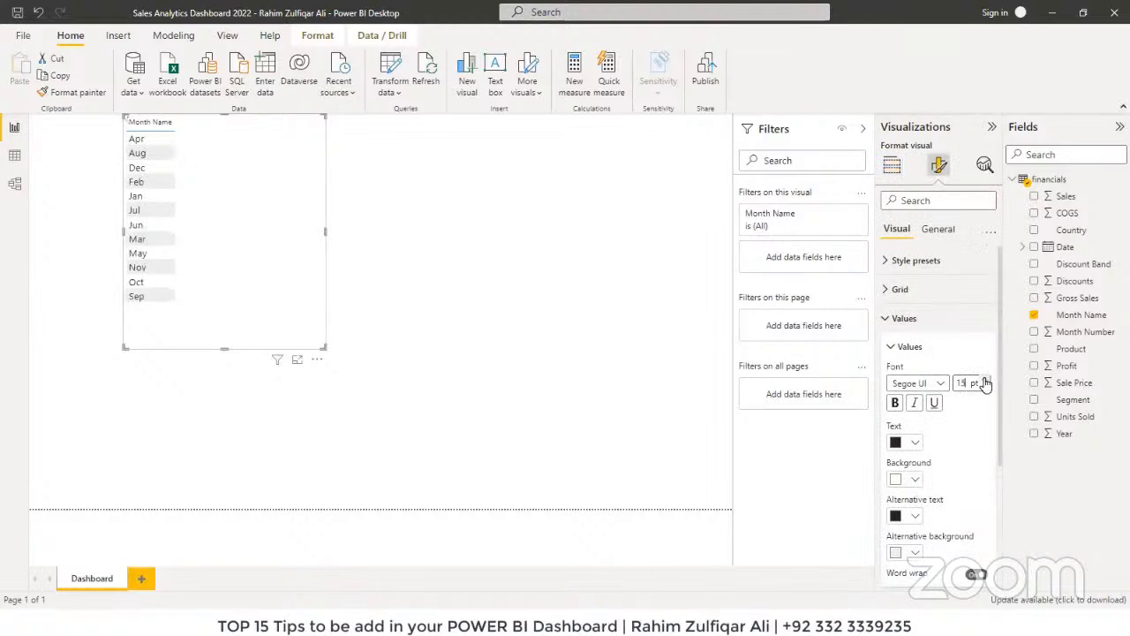
# Step: Sort the month table in ascending order, and switch the sorting to descending
pyautogui.click(319, 359)
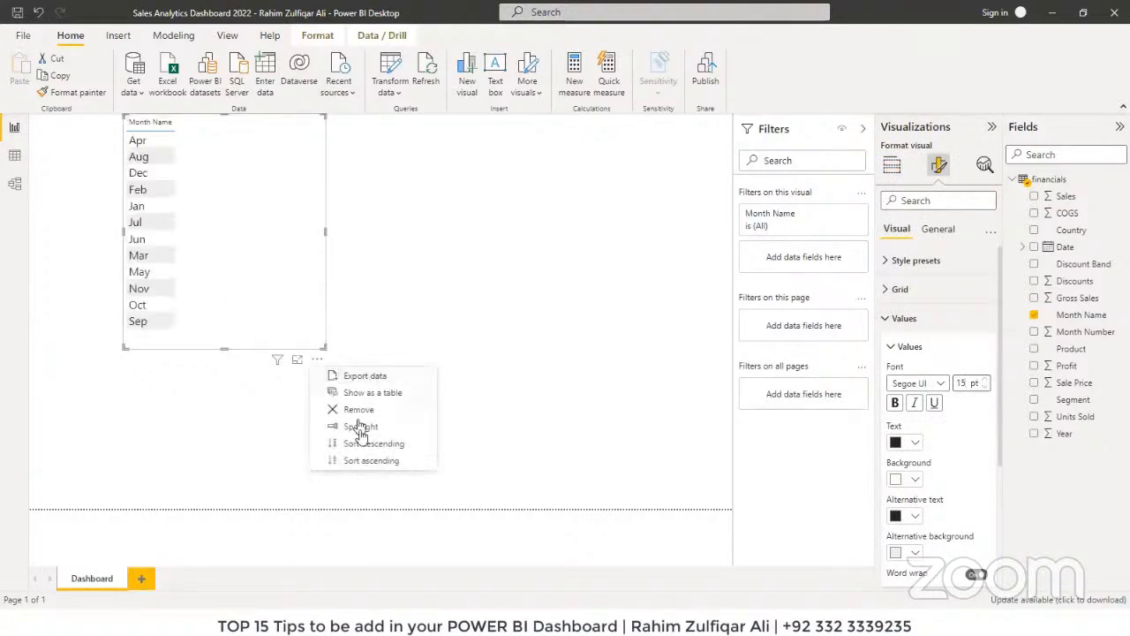
pyautogui.click(371, 460)
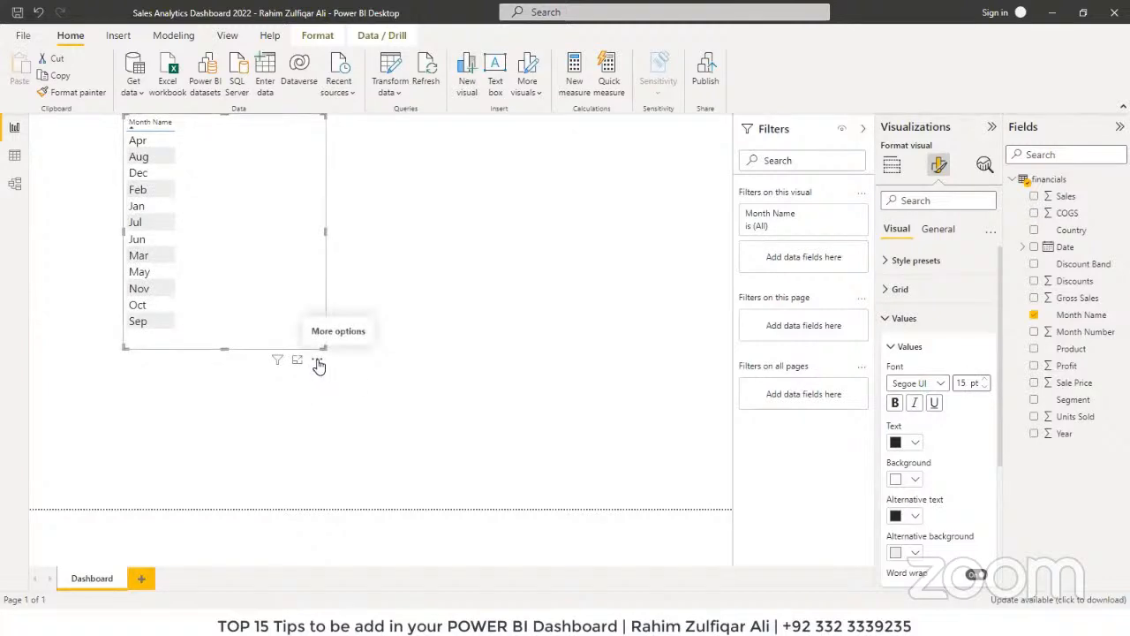
pyautogui.click(318, 366)
pyautogui.click(371, 446)
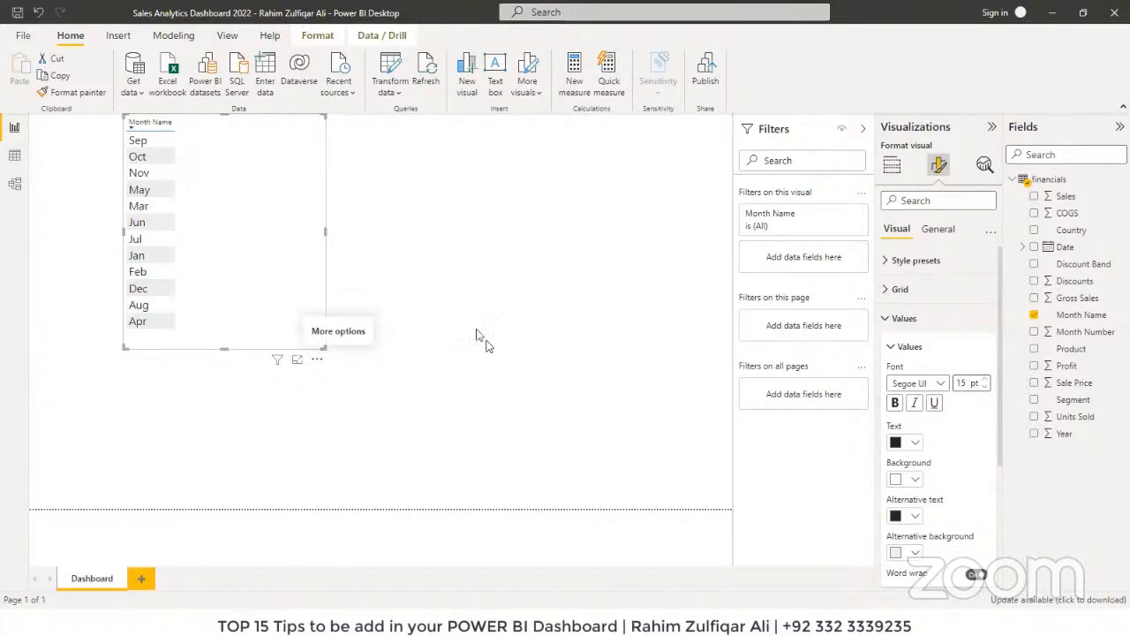
# Step: Examine the Month Name, Month Number and Date columns in the data view of the financials table
pyautogui.click(14, 157)
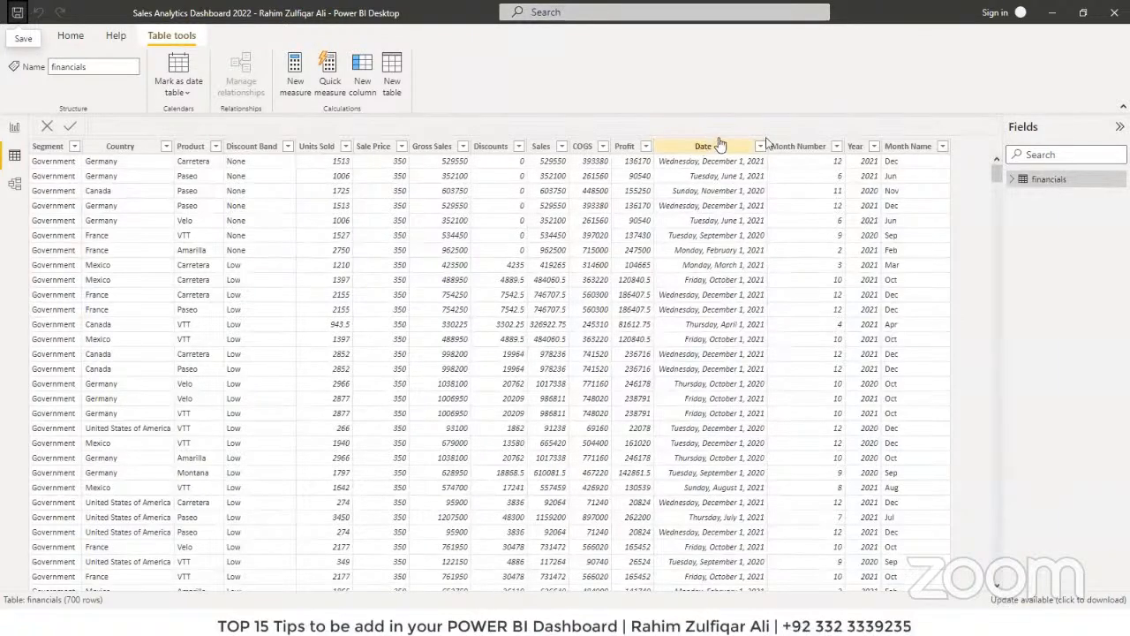
pyautogui.click(902, 150)
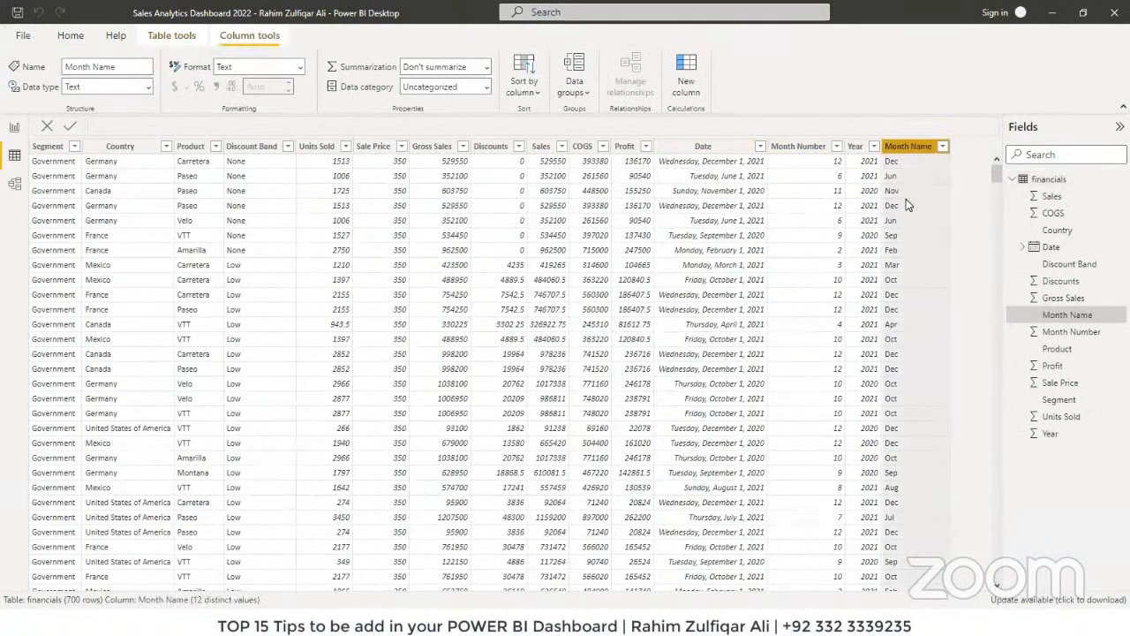
pyautogui.click(798, 149)
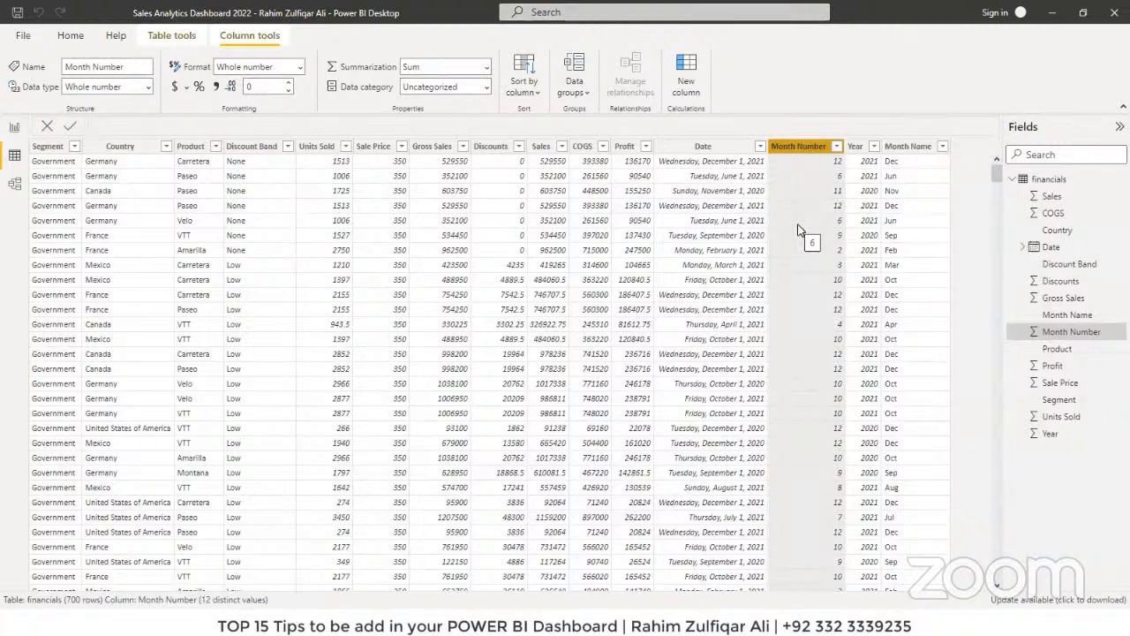
pyautogui.click(903, 147)
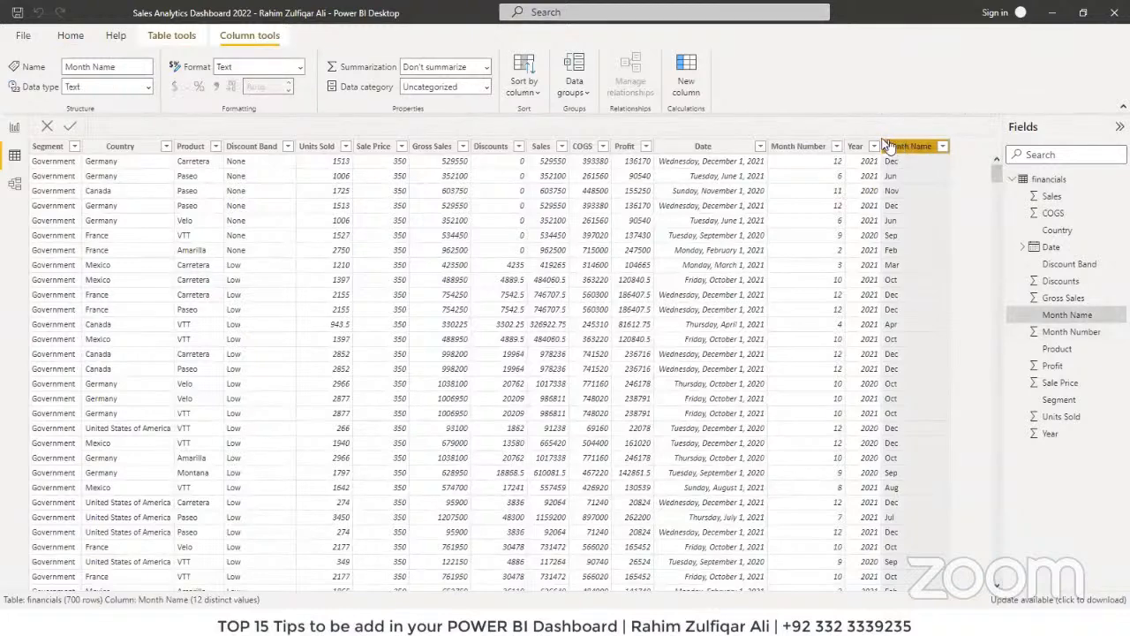
pyautogui.click(800, 147)
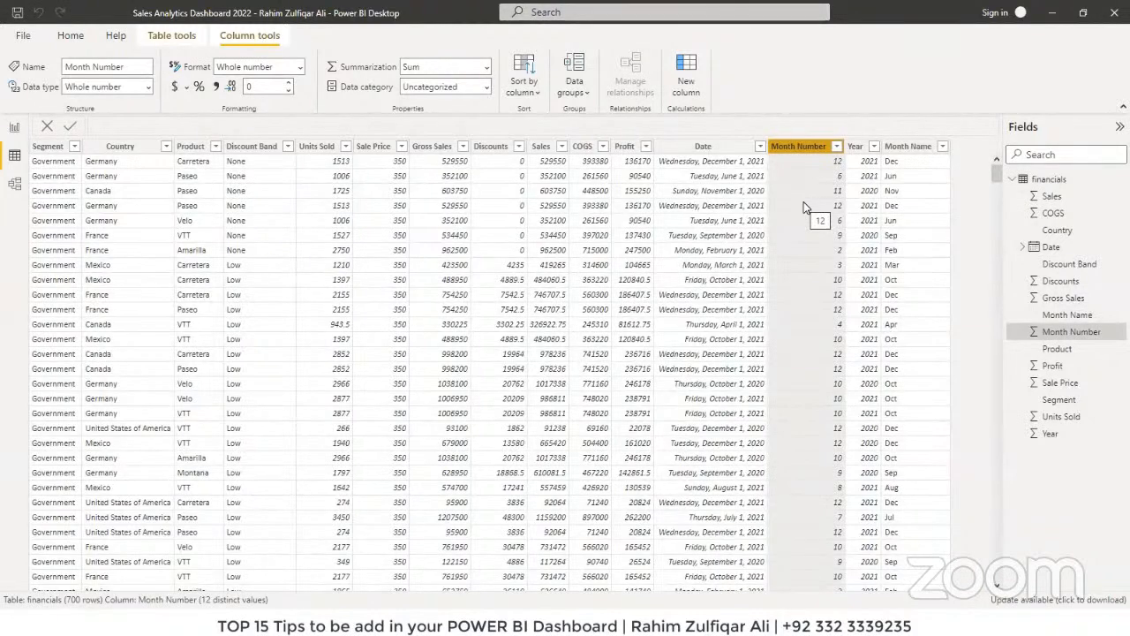
pyautogui.click(713, 148)
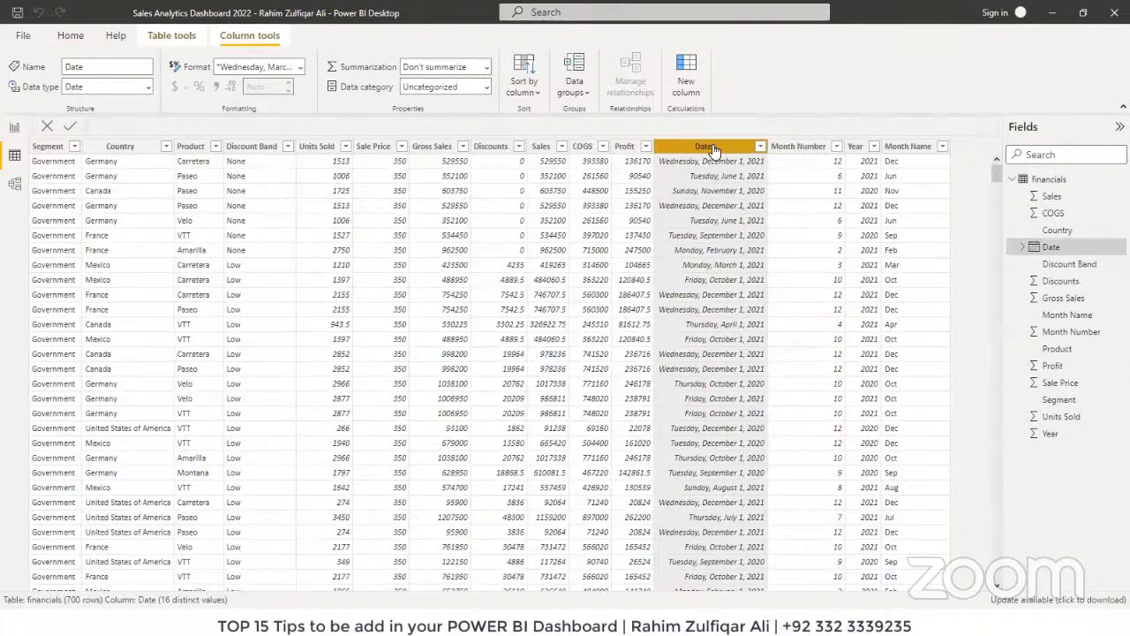
# Step: Open the financials data in Power Query Editor and duplicate the Date column
pyautogui.click(71, 37)
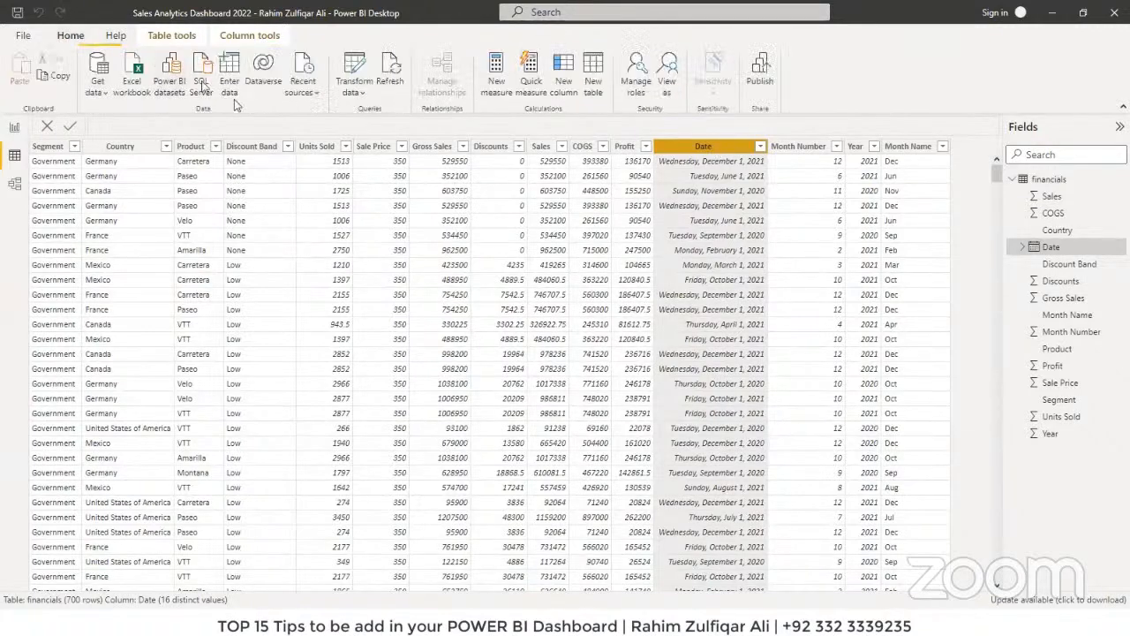
pyautogui.click(348, 95)
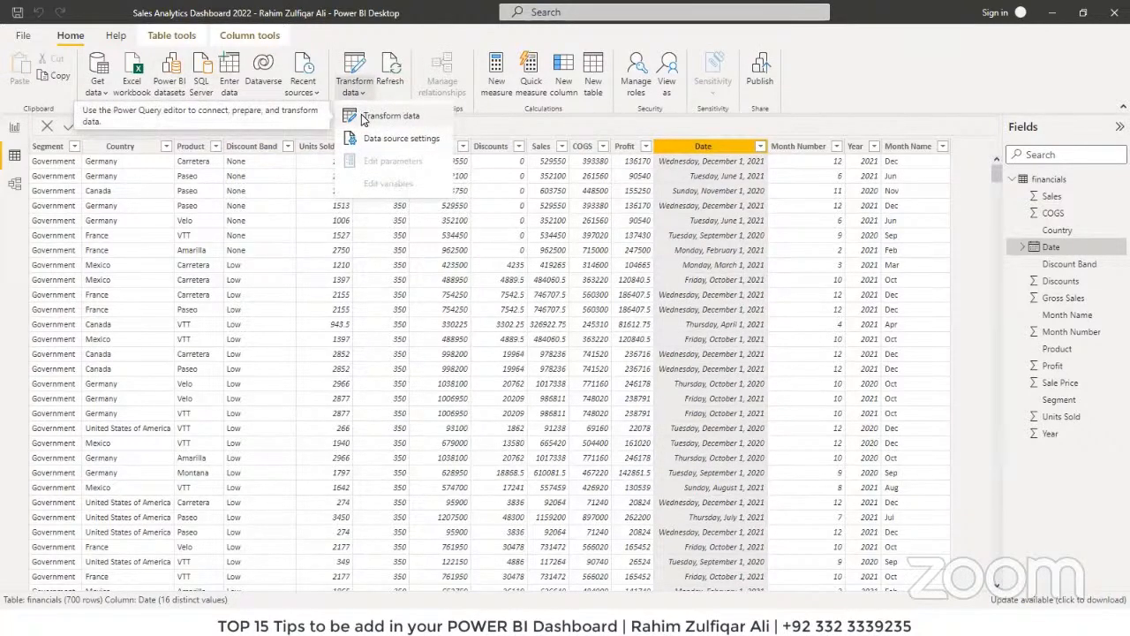
pyautogui.click(362, 116)
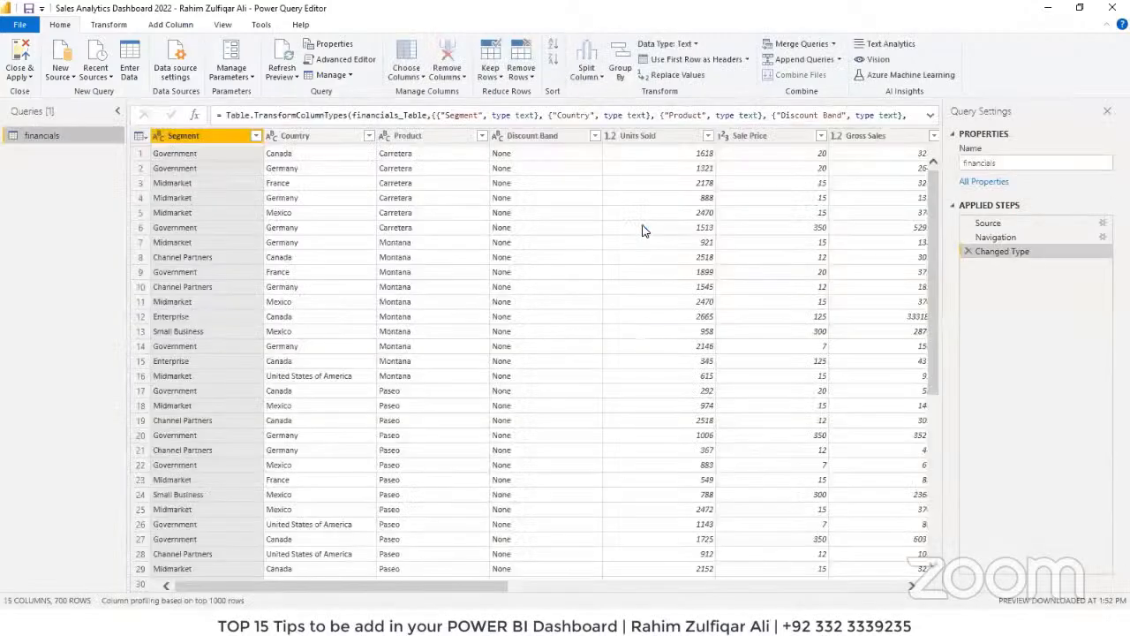
pyautogui.moveTo(478, 589); pyautogui.dragTo(893, 505)
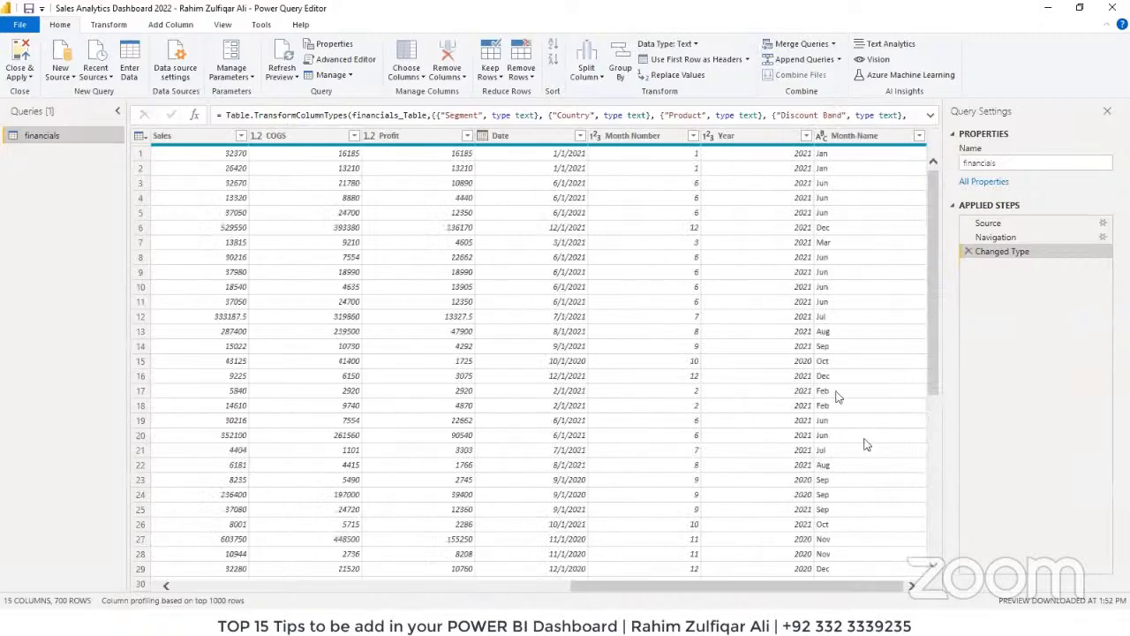
pyautogui.click(551, 135)
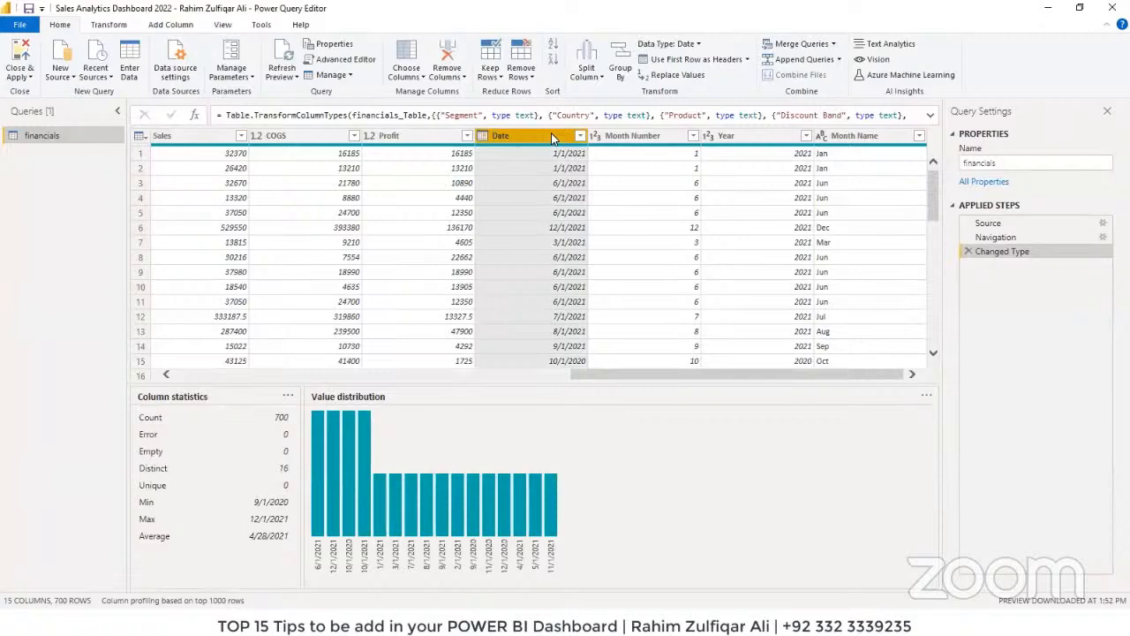
pyautogui.rightClick(553, 139)
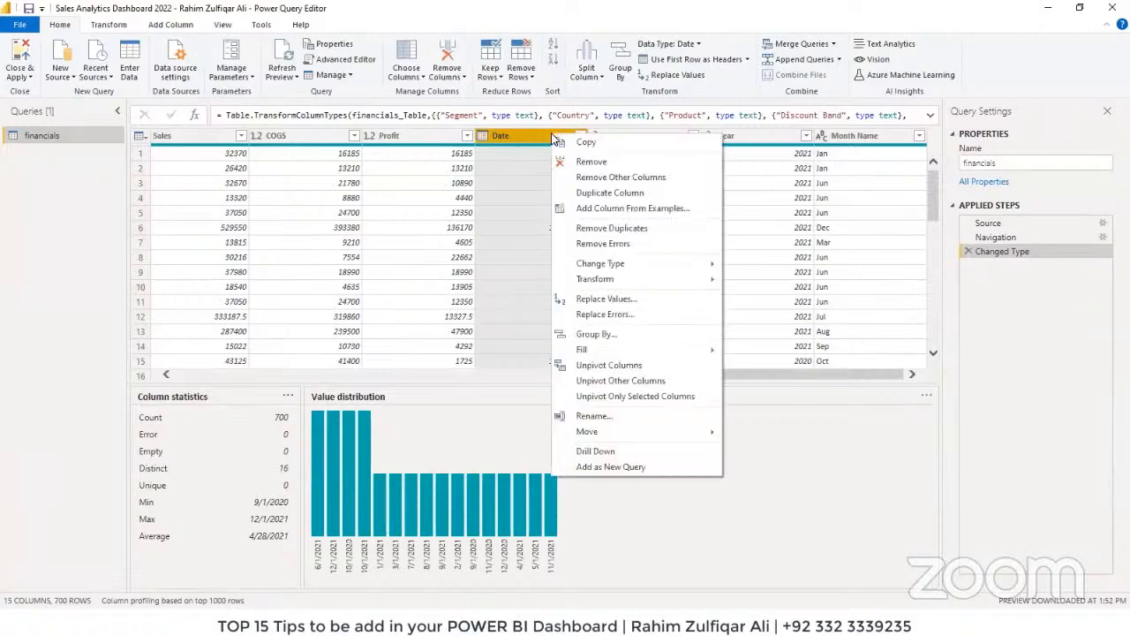
pyautogui.click(616, 196)
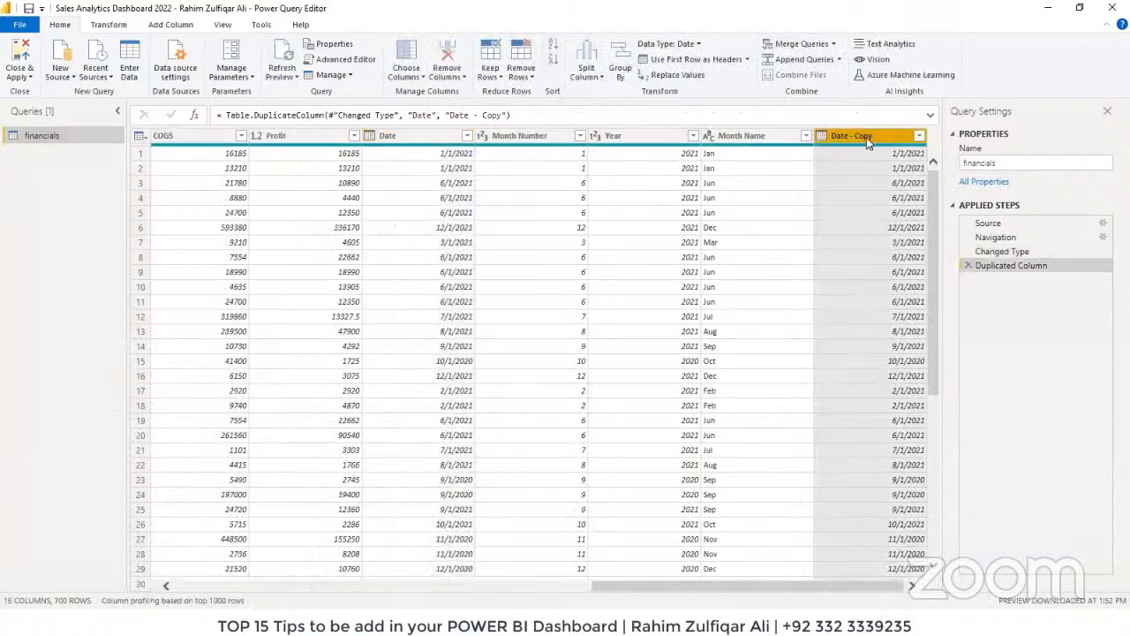
# Step: Rename the duplicated date column as MonthNo
pyautogui.doubleClick(866, 137)
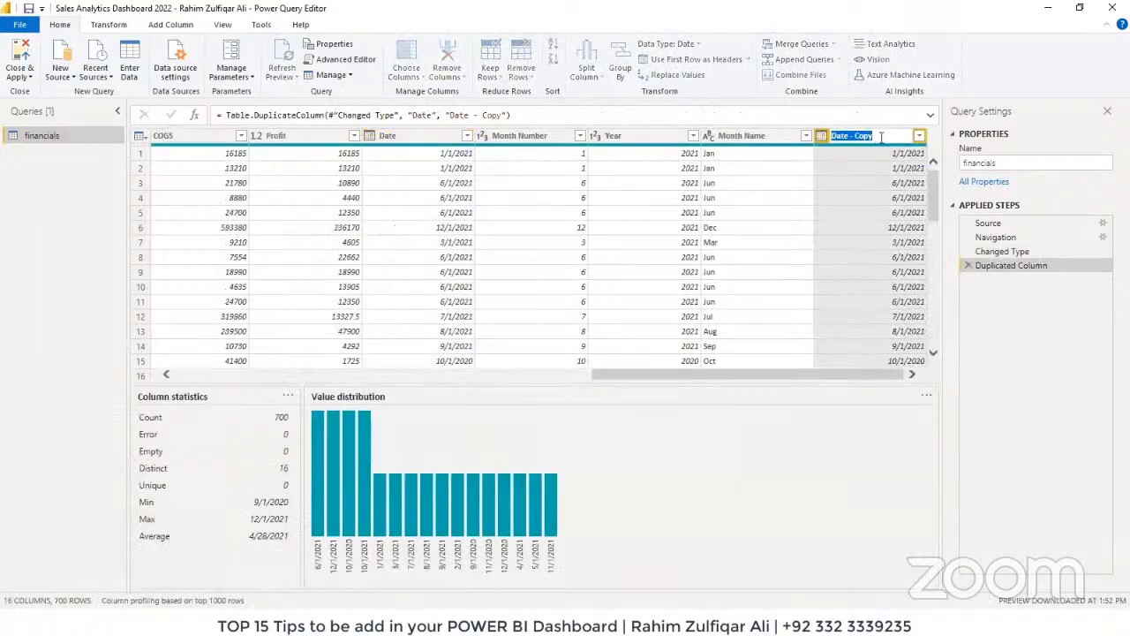
pyautogui.write('MonthNo')
pyautogui.press('Return')
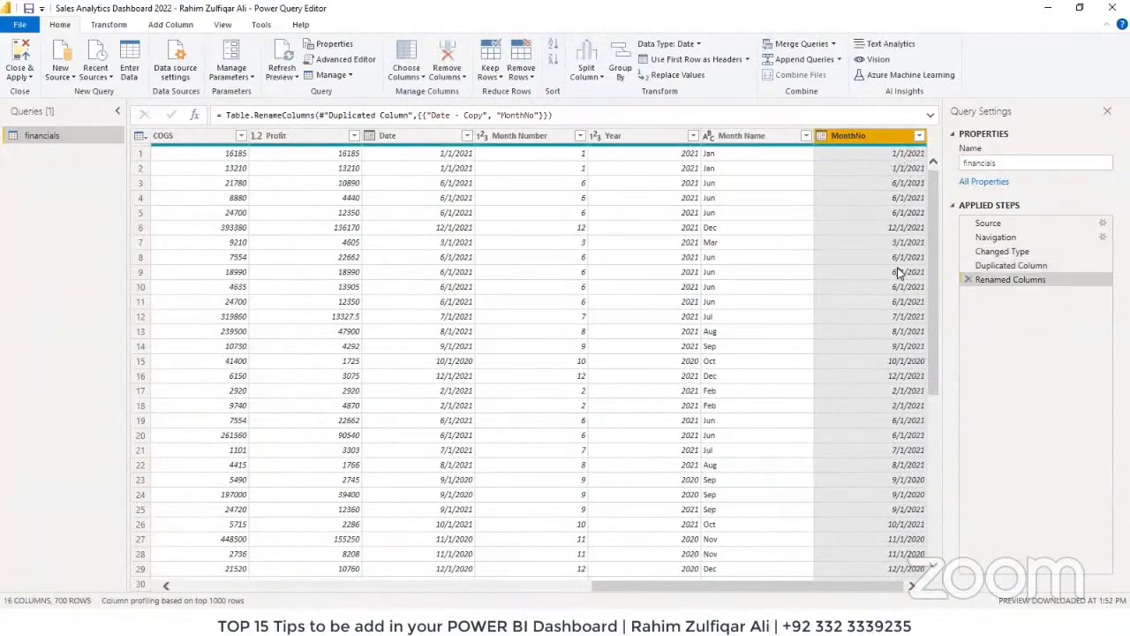
# Step: Transform the MonthNo column's dates into month numbers and check the extracted values
pyautogui.rightClick(850, 138)
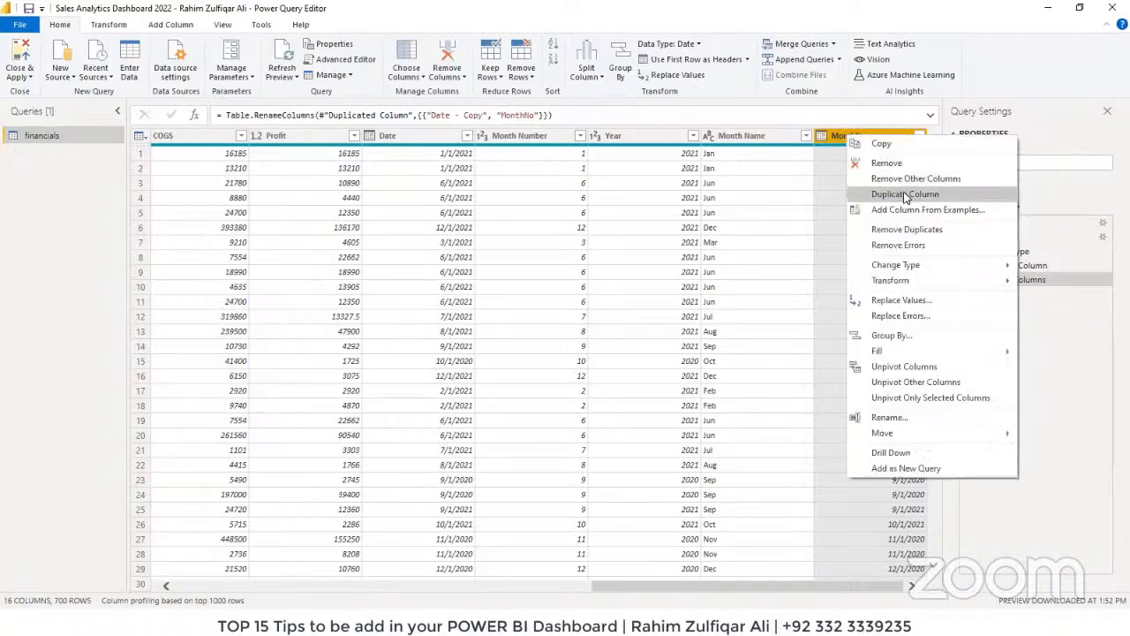
pyautogui.moveTo(904, 281)
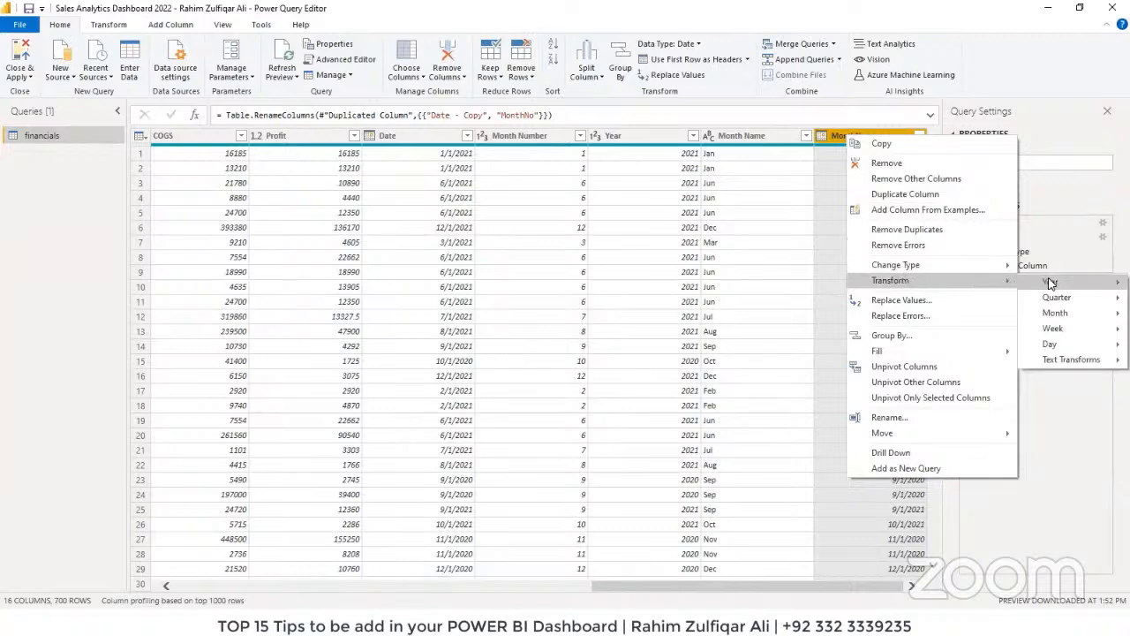
pyautogui.moveTo(1051, 283)
pyautogui.moveTo(1056, 316)
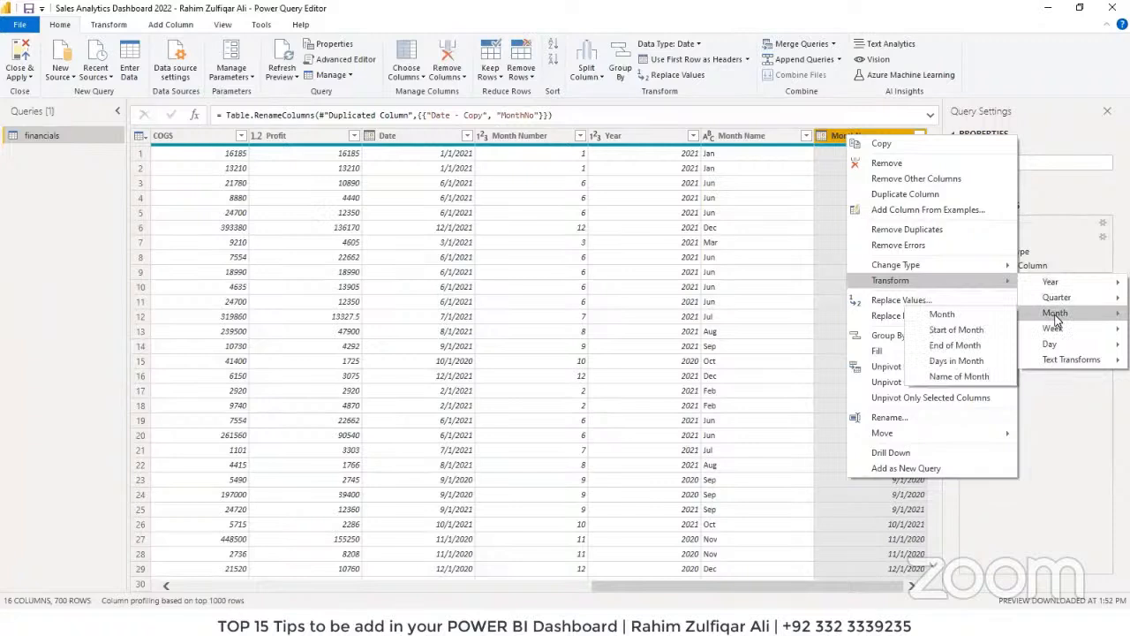
pyautogui.click(953, 320)
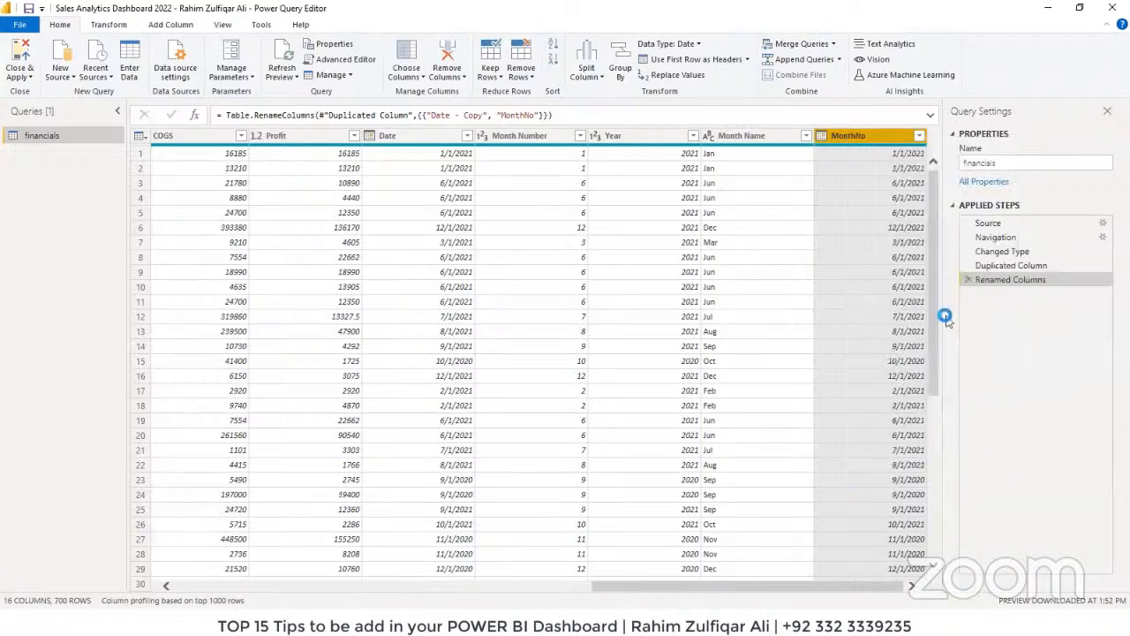
pyautogui.click(859, 164)
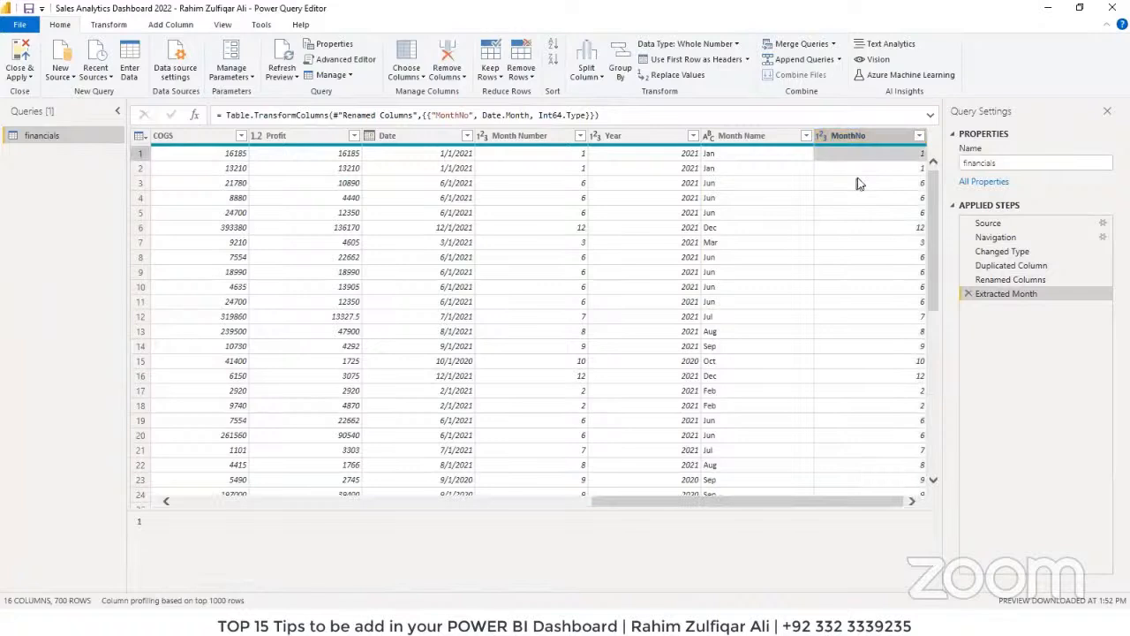
pyautogui.click(853, 257)
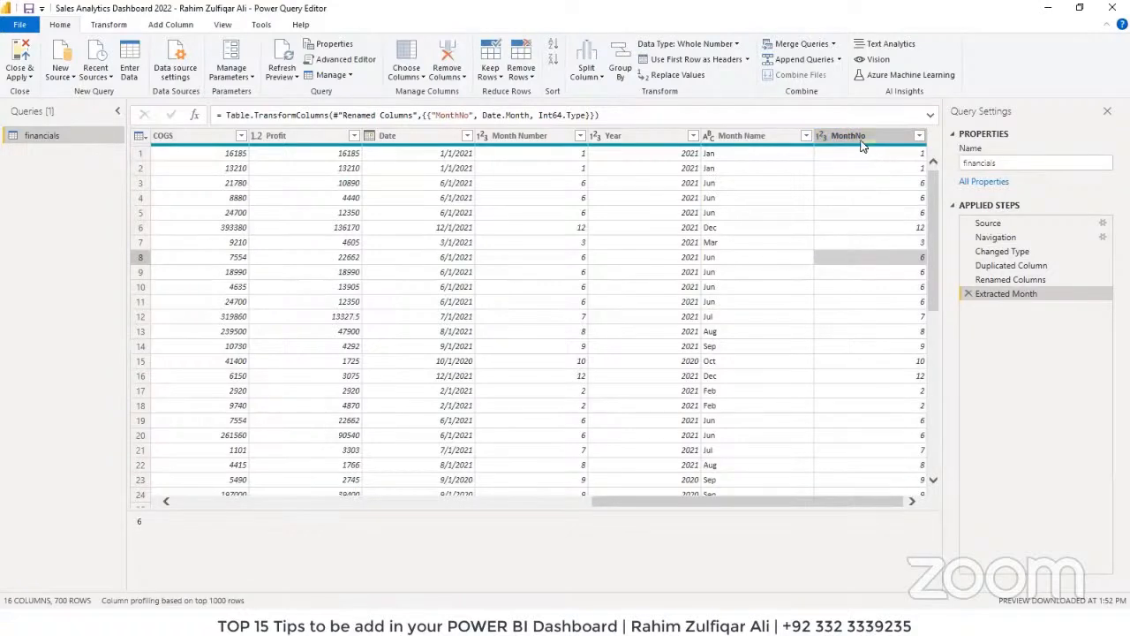
pyautogui.click(20, 77)
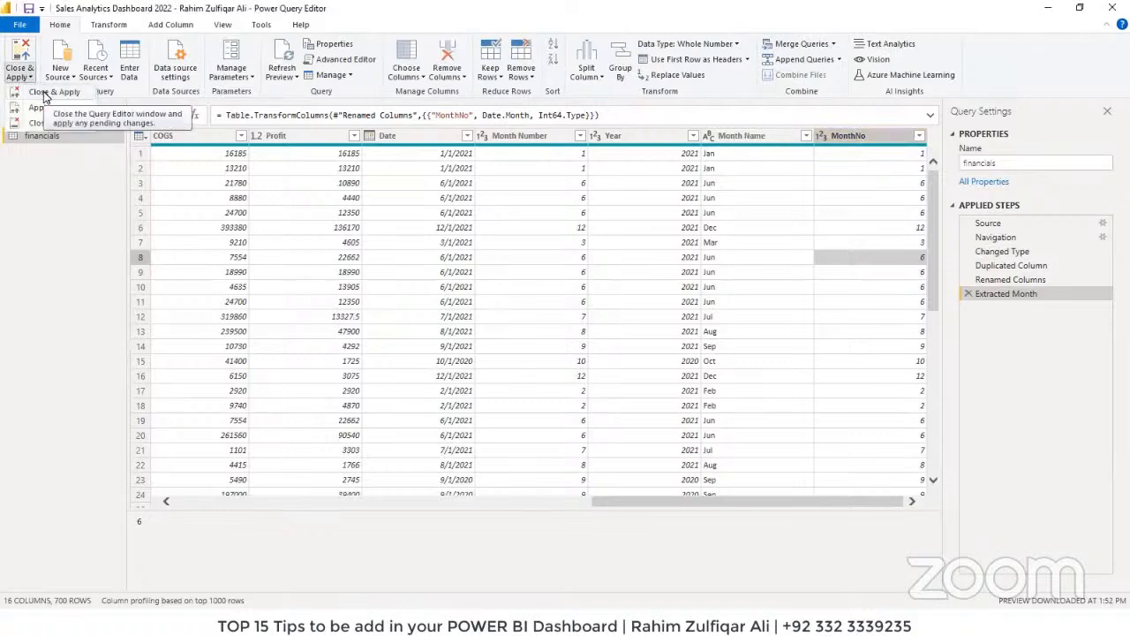
pyautogui.click(62, 199)
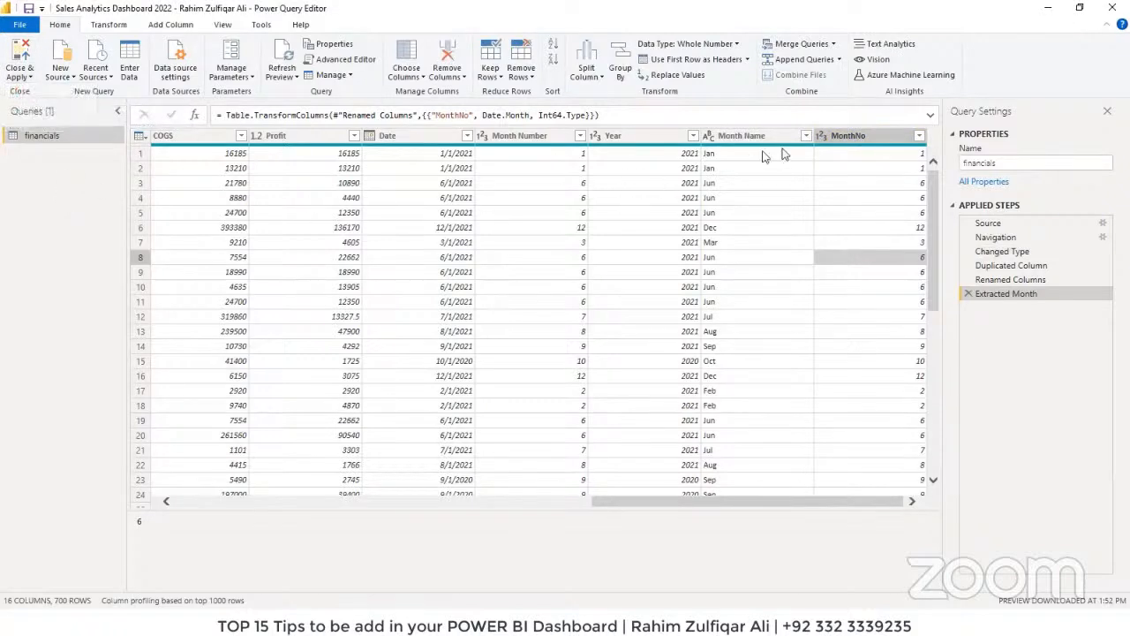
pyautogui.click(26, 79)
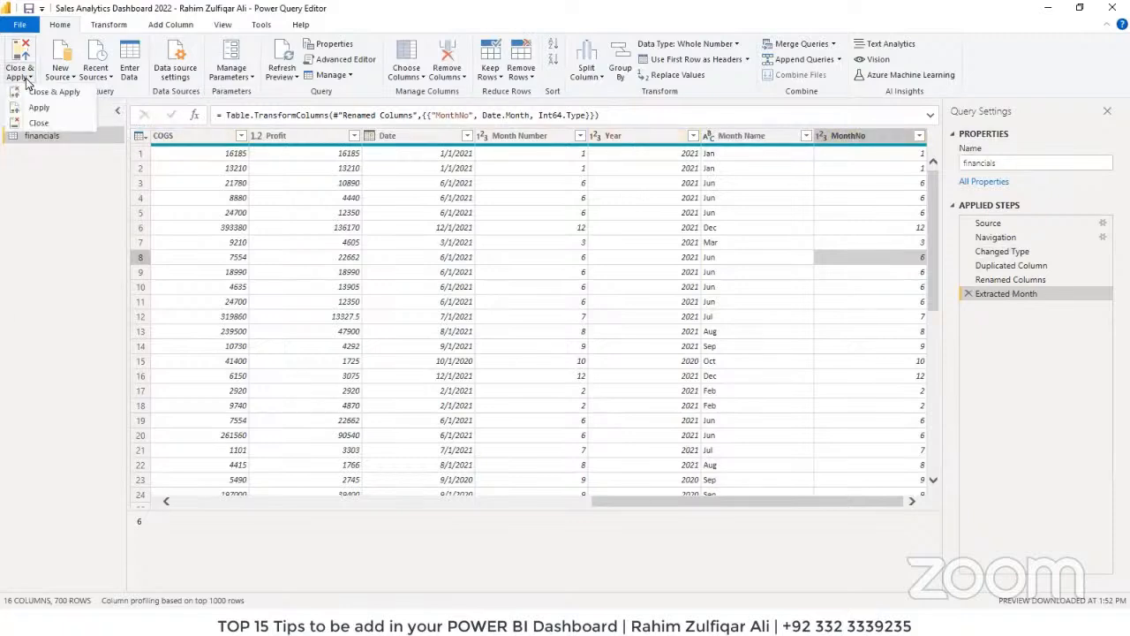
pyautogui.click(697, 186)
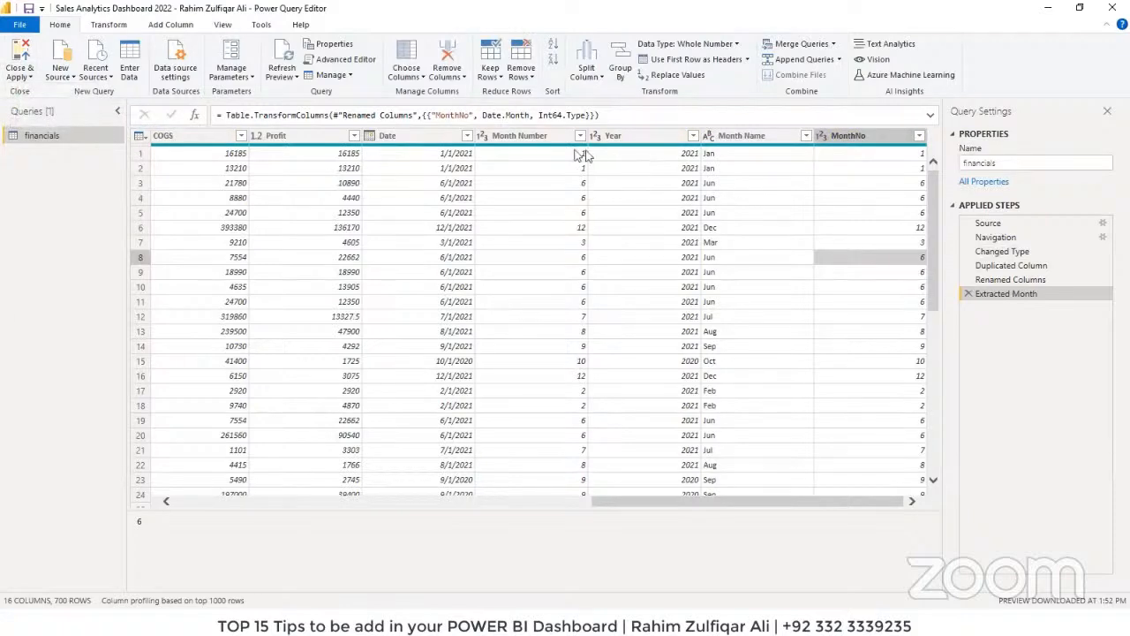
# Step: Close Power Query Editor without applying the MonthNo column edits and discard the pending query changes
pyautogui.click(530, 140)
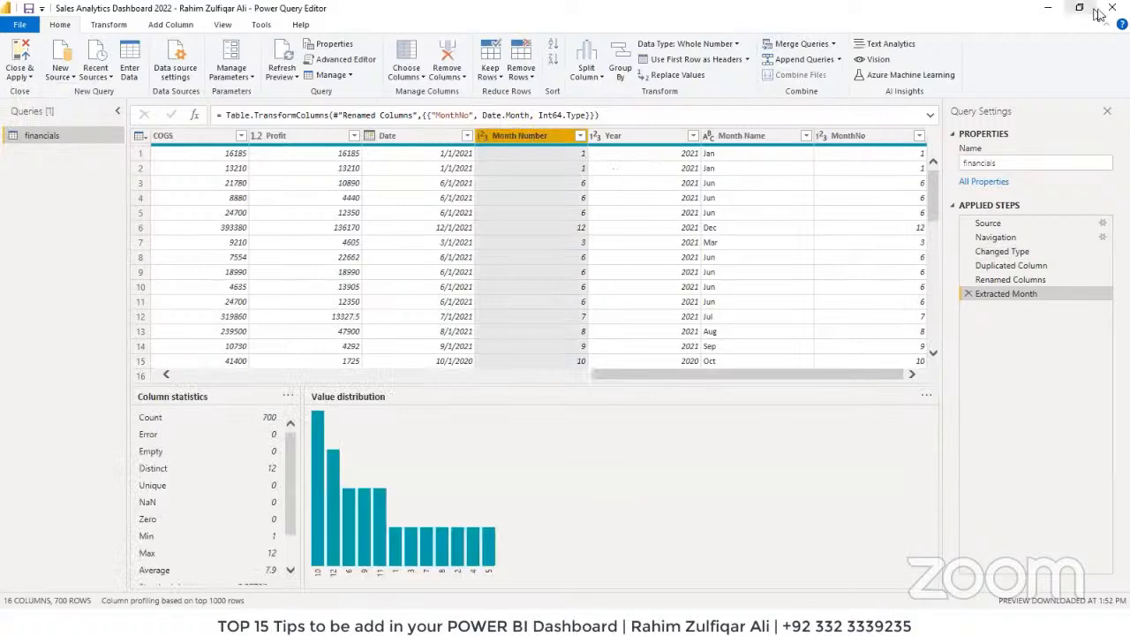
pyautogui.click(617, 332)
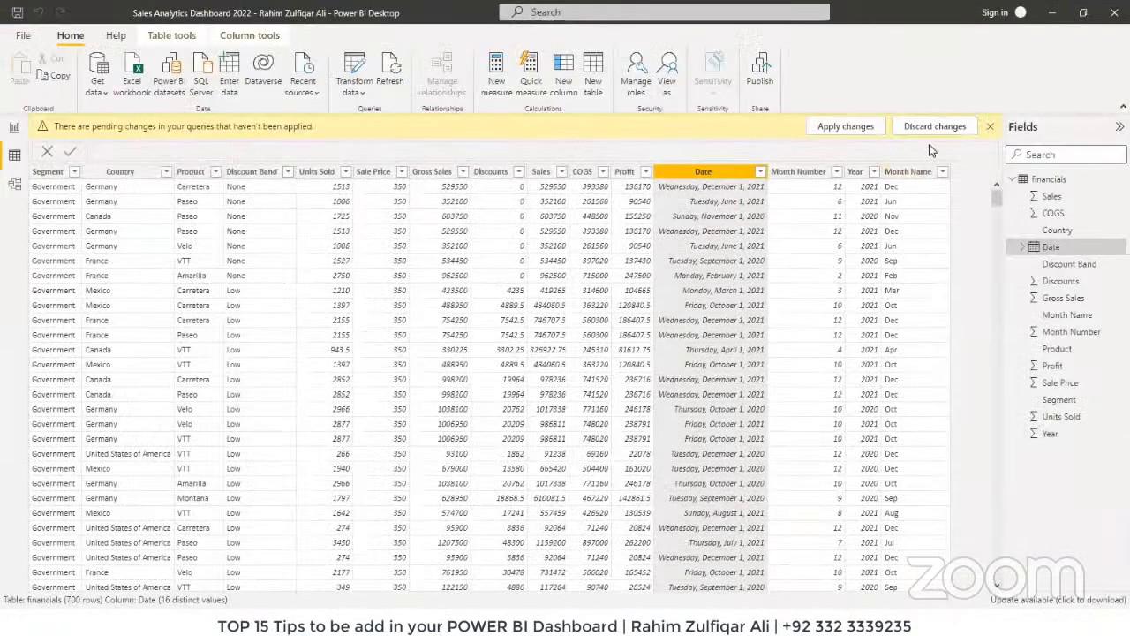
pyautogui.click(910, 128)
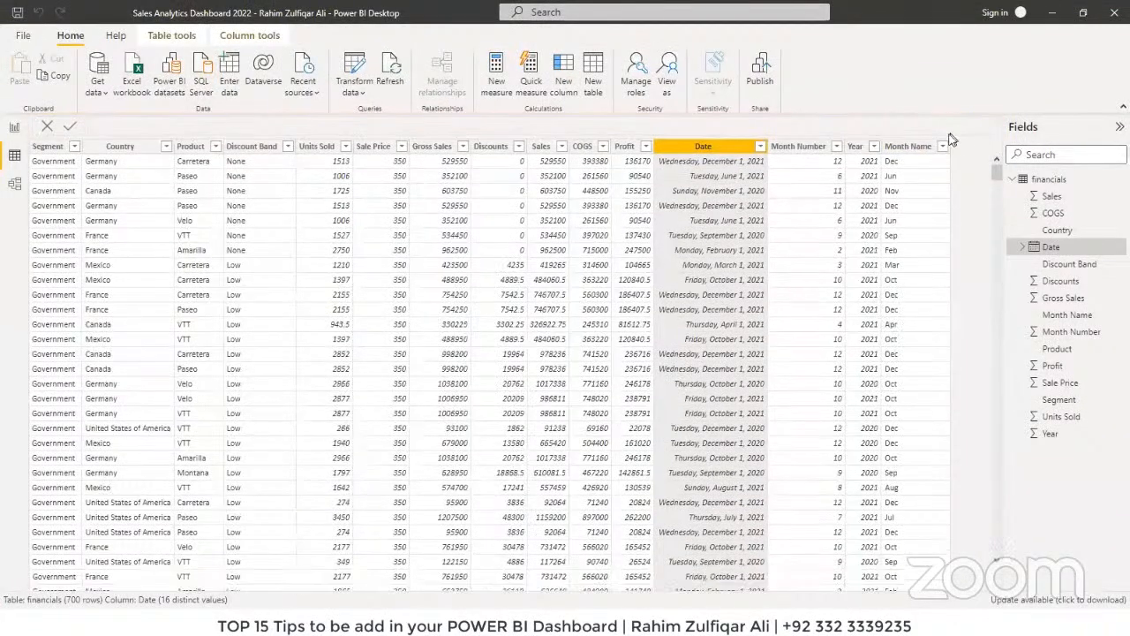
# Step: Compare the financials table's Month Number, Month Name and Date columns with the month order in the report's table visual
pyautogui.click(823, 148)
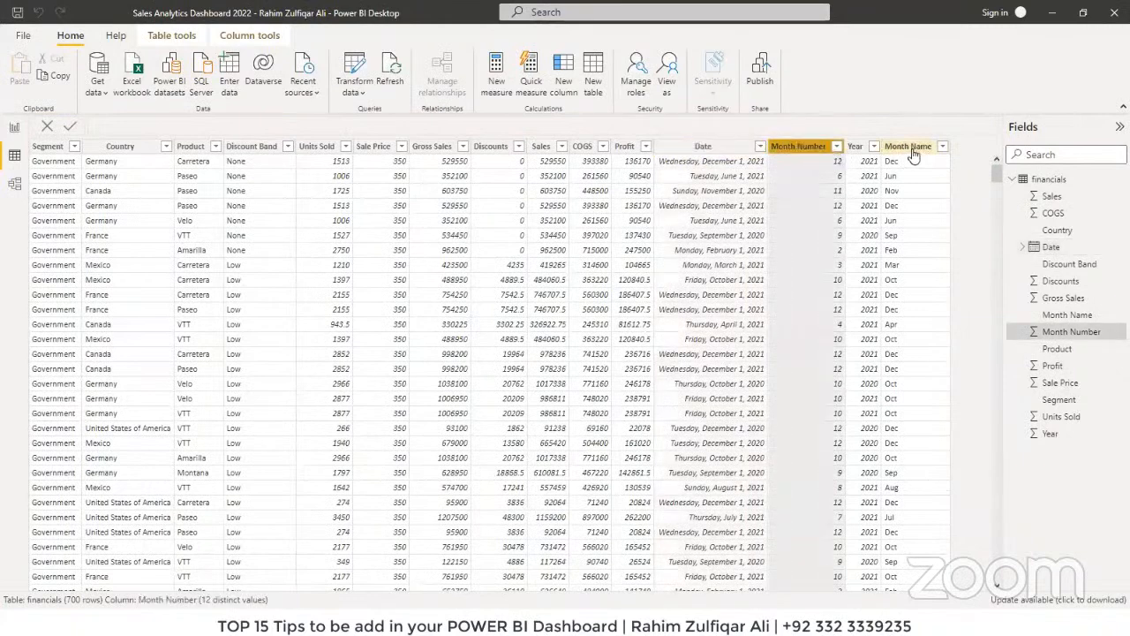
pyautogui.click(914, 150)
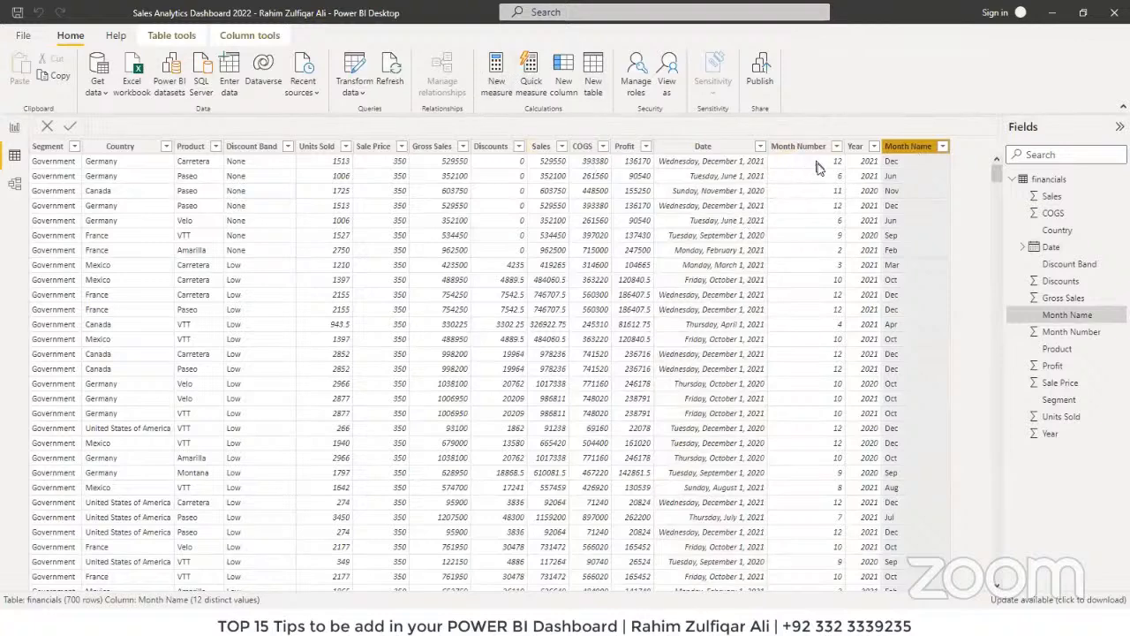
pyautogui.click(14, 127)
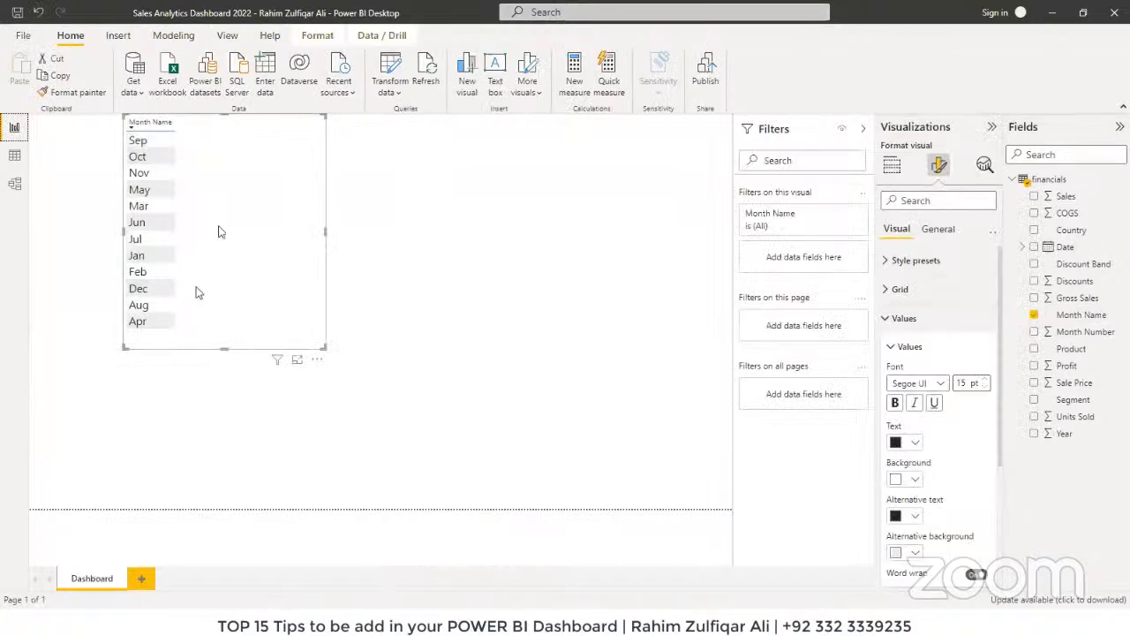
pyautogui.click(14, 155)
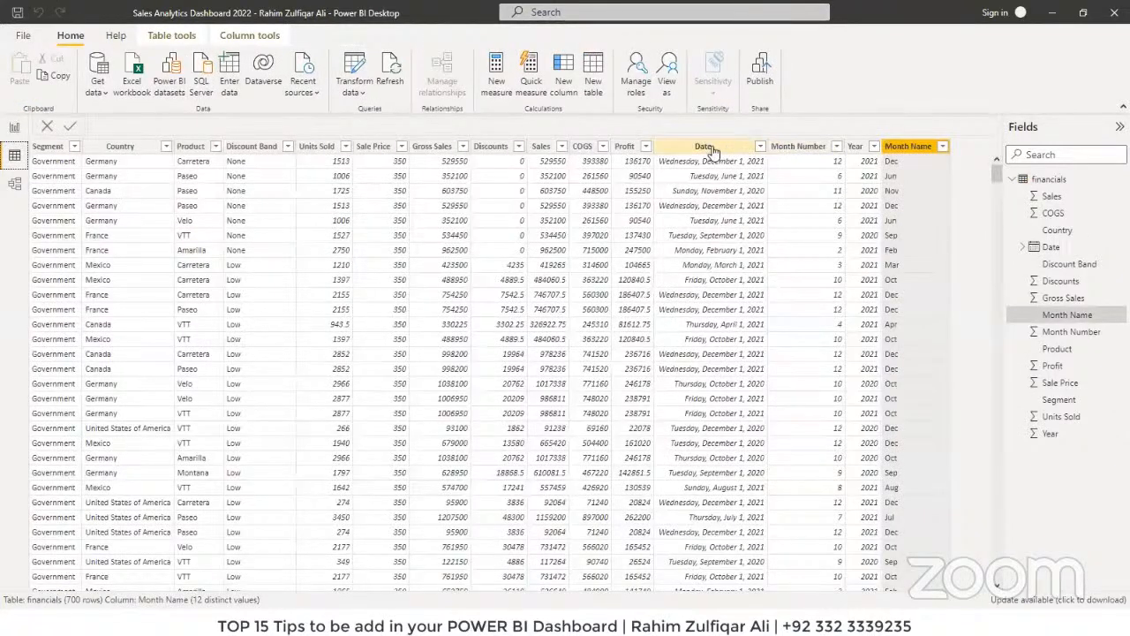
pyautogui.click(710, 148)
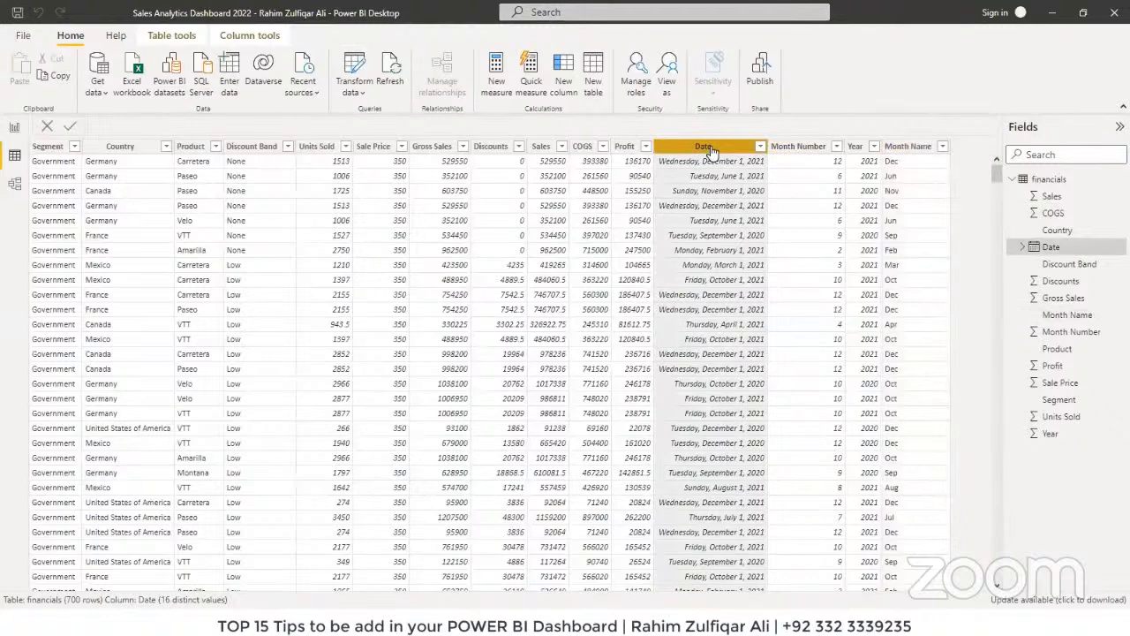
pyautogui.click(799, 149)
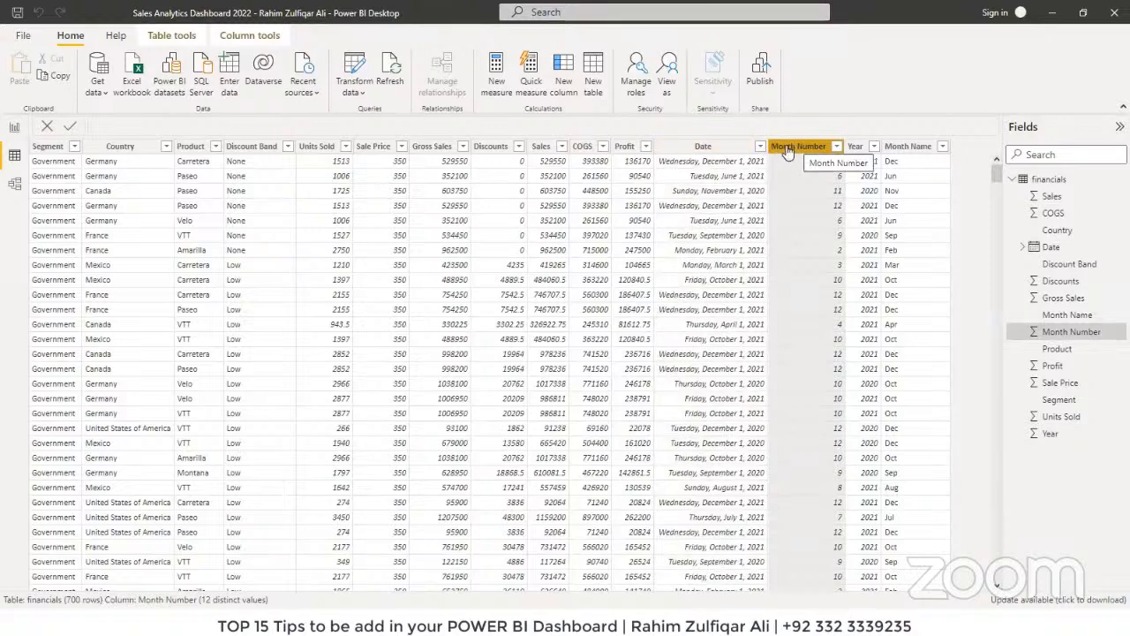
pyautogui.click(728, 148)
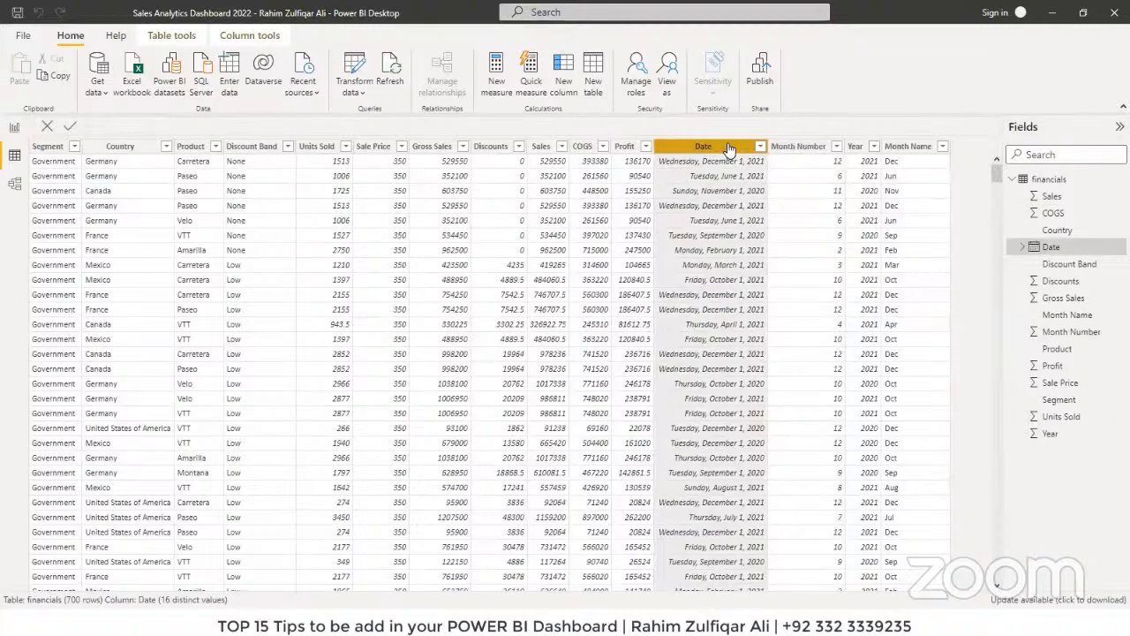
pyautogui.click(908, 148)
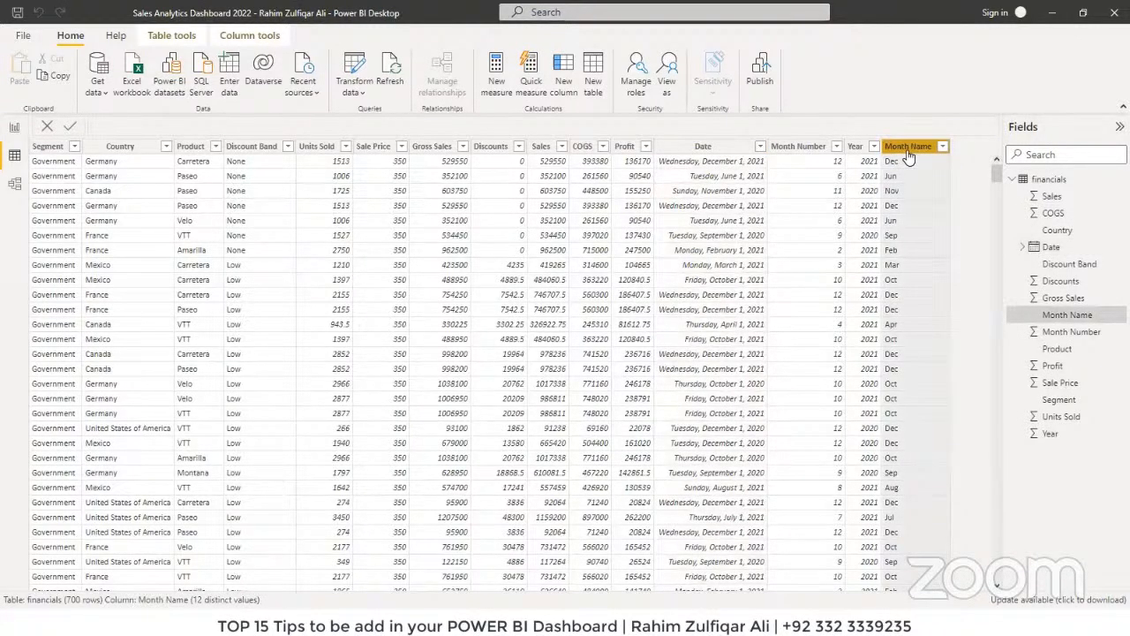
# Step: Discard the still pending changes to the financials query and confirm the discard
pyautogui.click(14, 126)
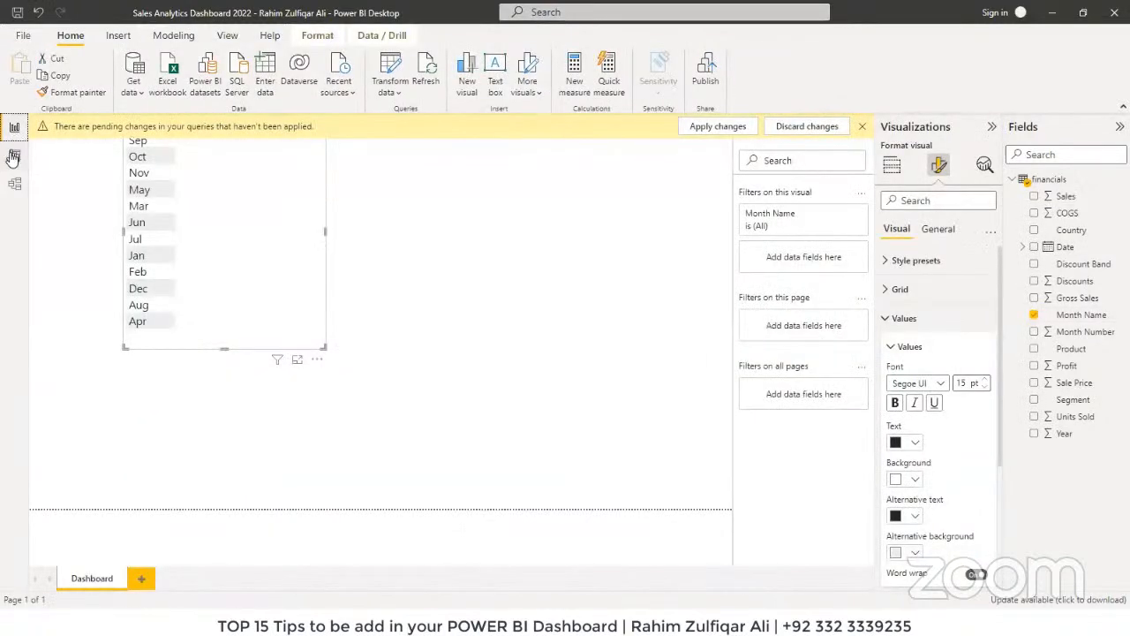
pyautogui.click(14, 157)
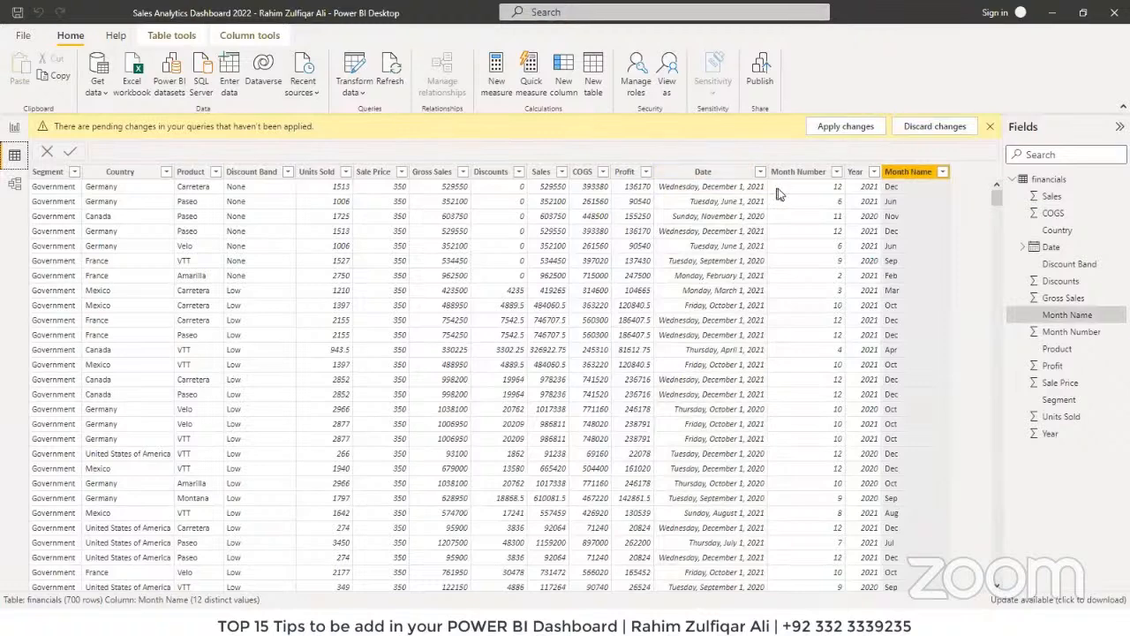
pyautogui.click(904, 131)
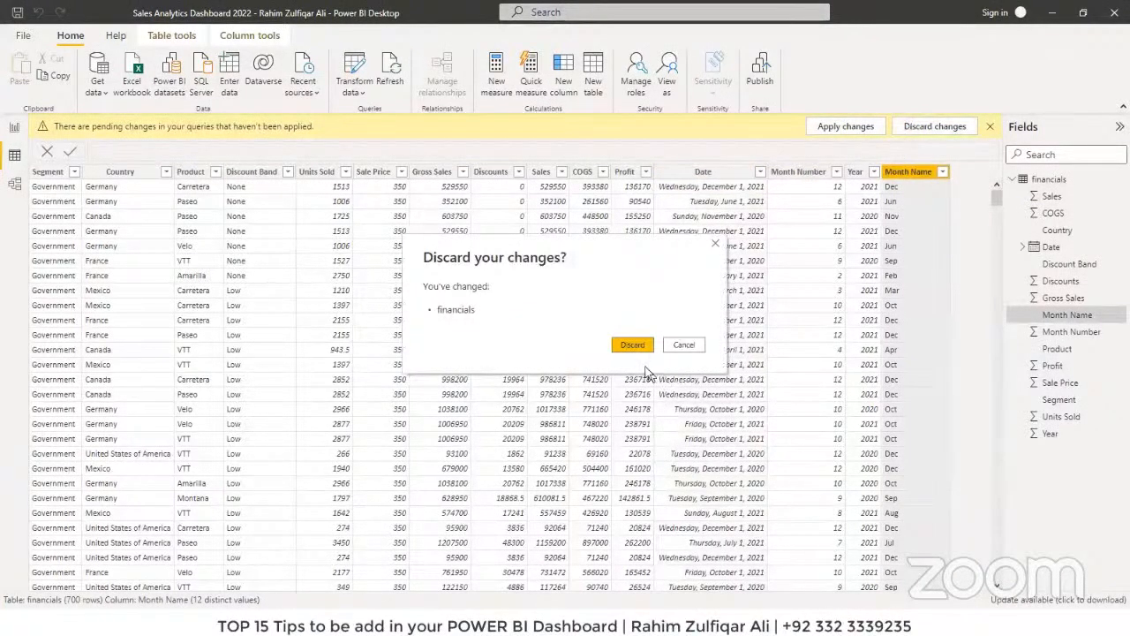
pyautogui.click(633, 345)
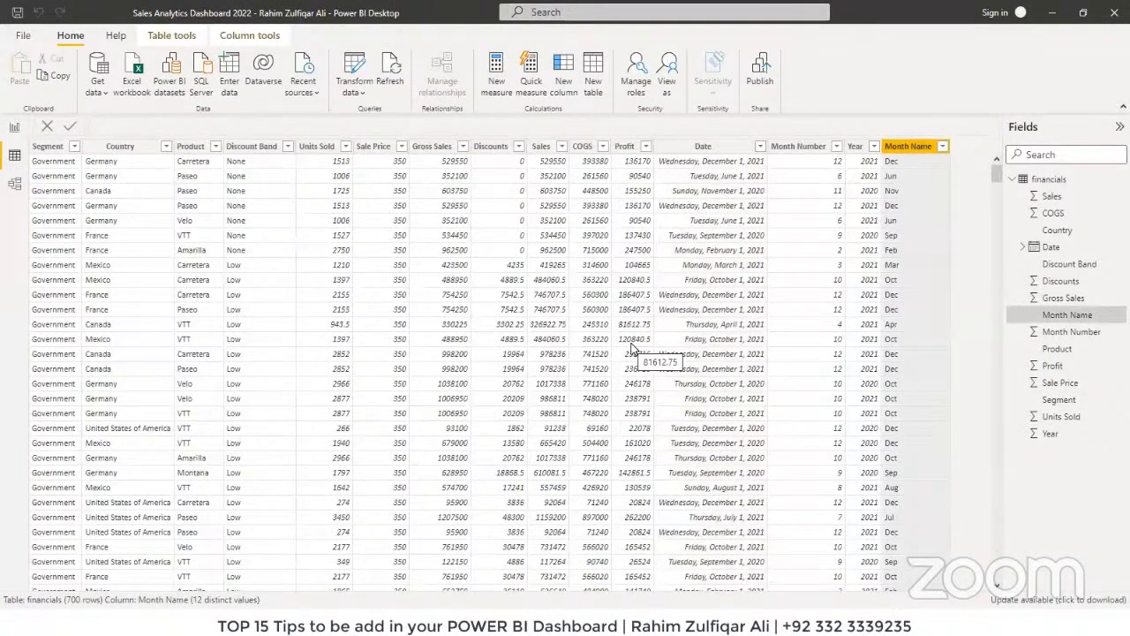
# Step: Connect to the Sales Dataset Sample Excel workbook whose file name includes the author's name as a data source
pyautogui.click(12, 129)
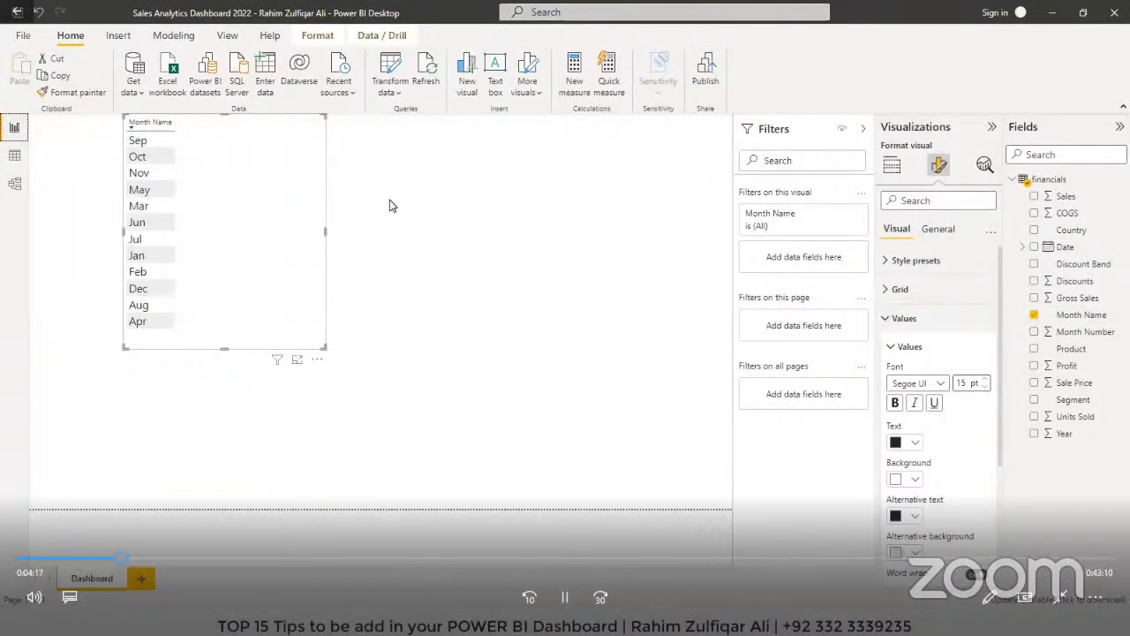
pyautogui.click(134, 95)
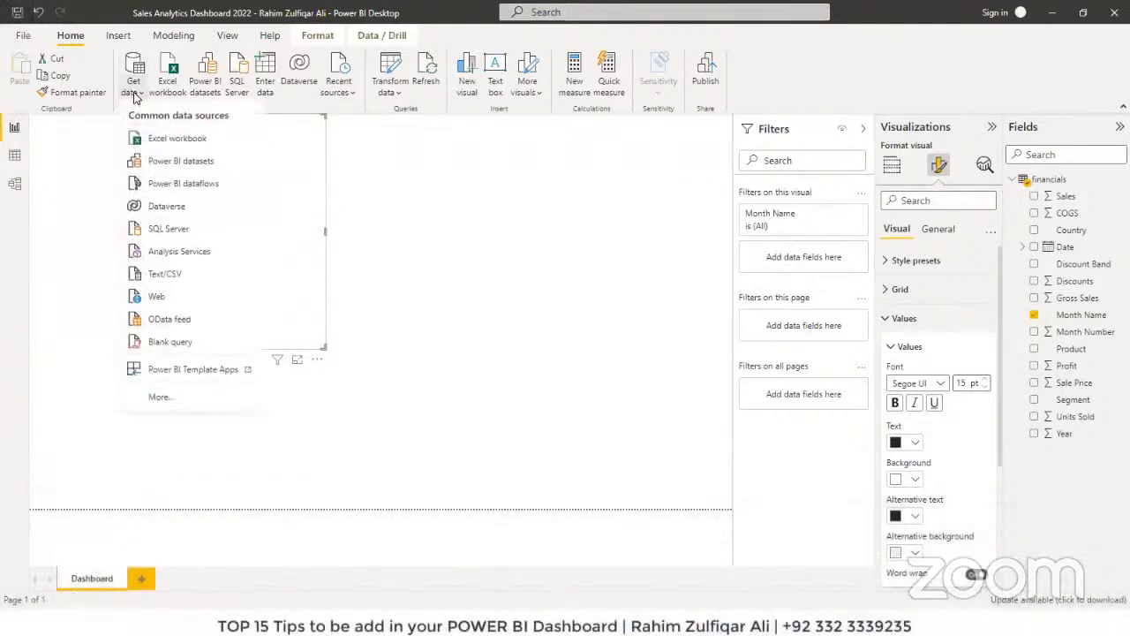
pyautogui.click(159, 138)
pyautogui.click(283, 103)
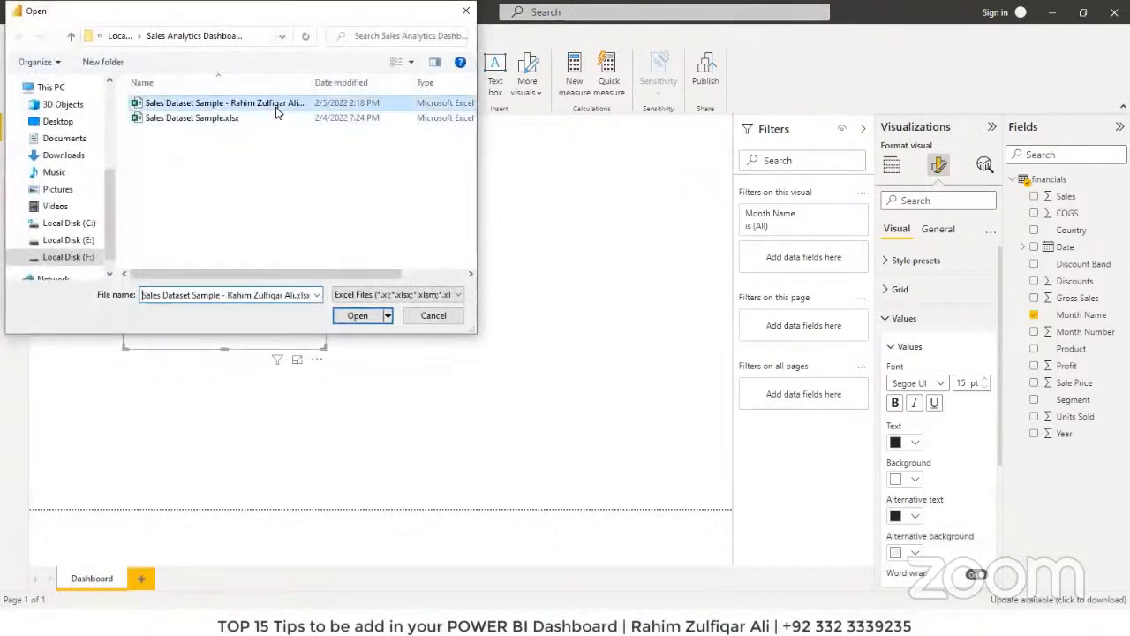
pyautogui.click(357, 316)
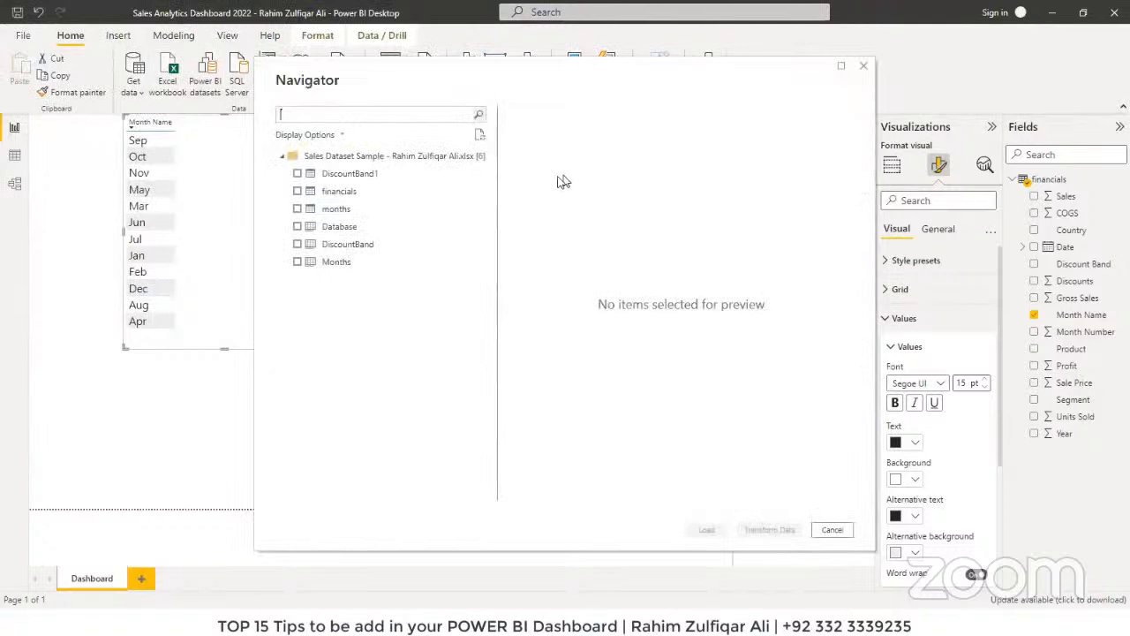
# Step: Preview the workbook's months table with its Months and Serial columns and load it into the report
pyautogui.click(328, 210)
pyautogui.click(298, 209)
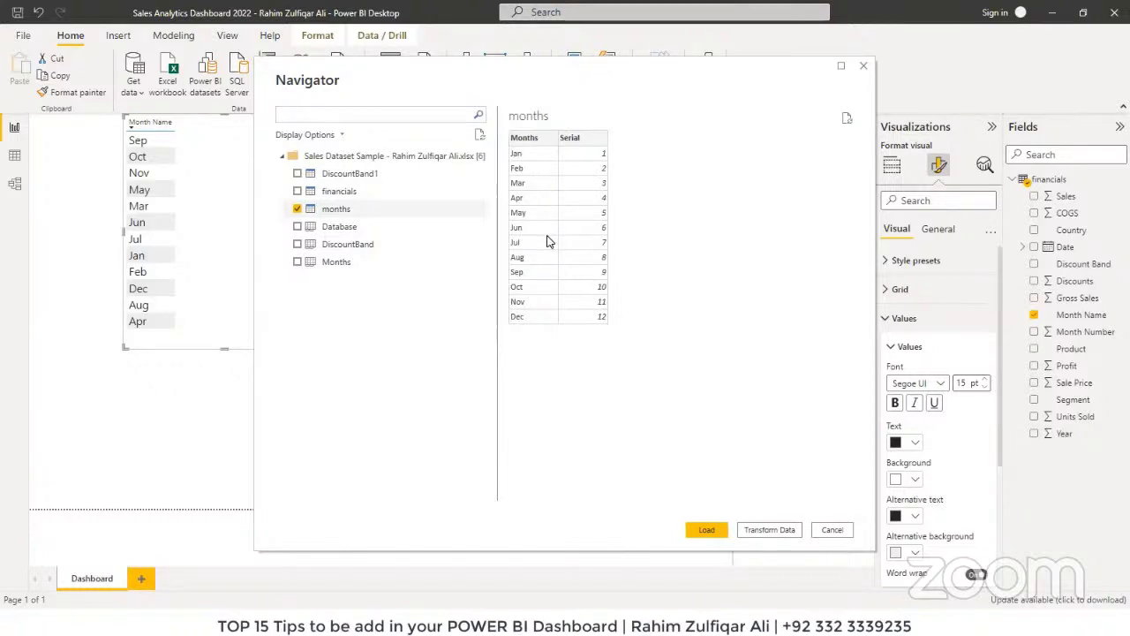
pyautogui.click(707, 530)
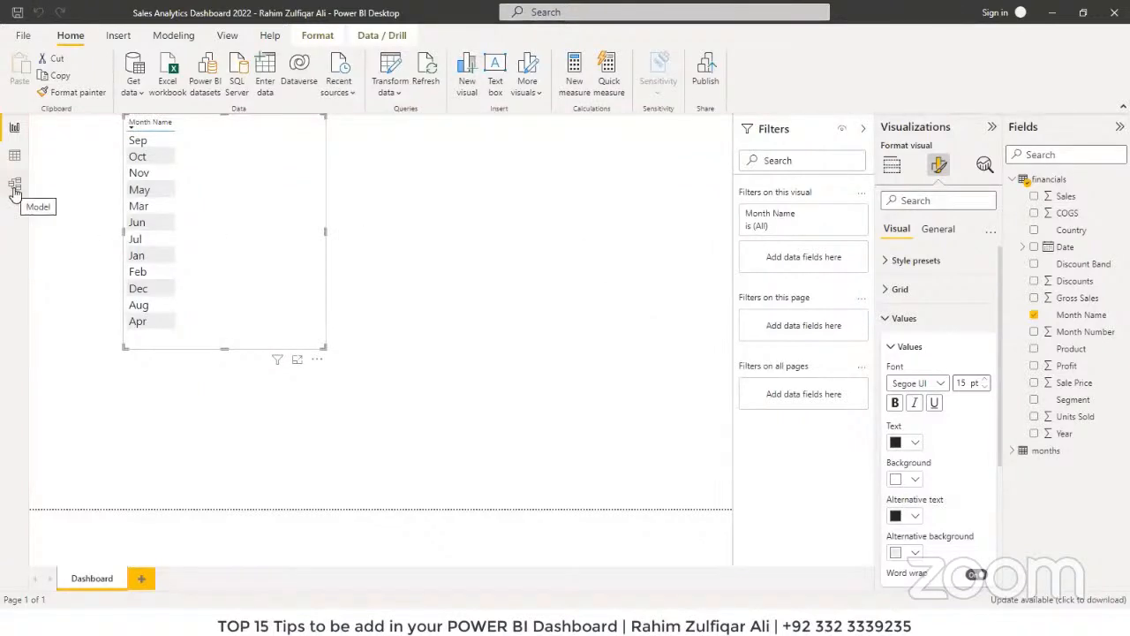
# Step: Arrange the financials and months tables in the model and relate financials' Month Name to the Months column
pyautogui.click(14, 188)
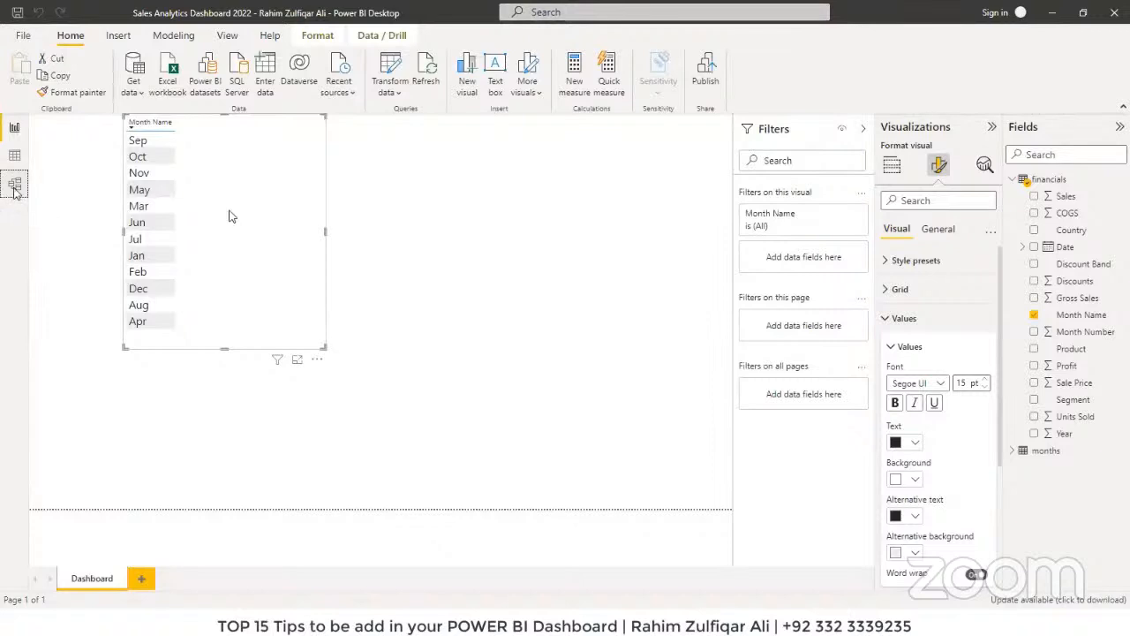
pyautogui.moveTo(389, 171); pyautogui.dragTo(432, 181)
pyautogui.moveTo(121, 182); pyautogui.dragTo(137, 181)
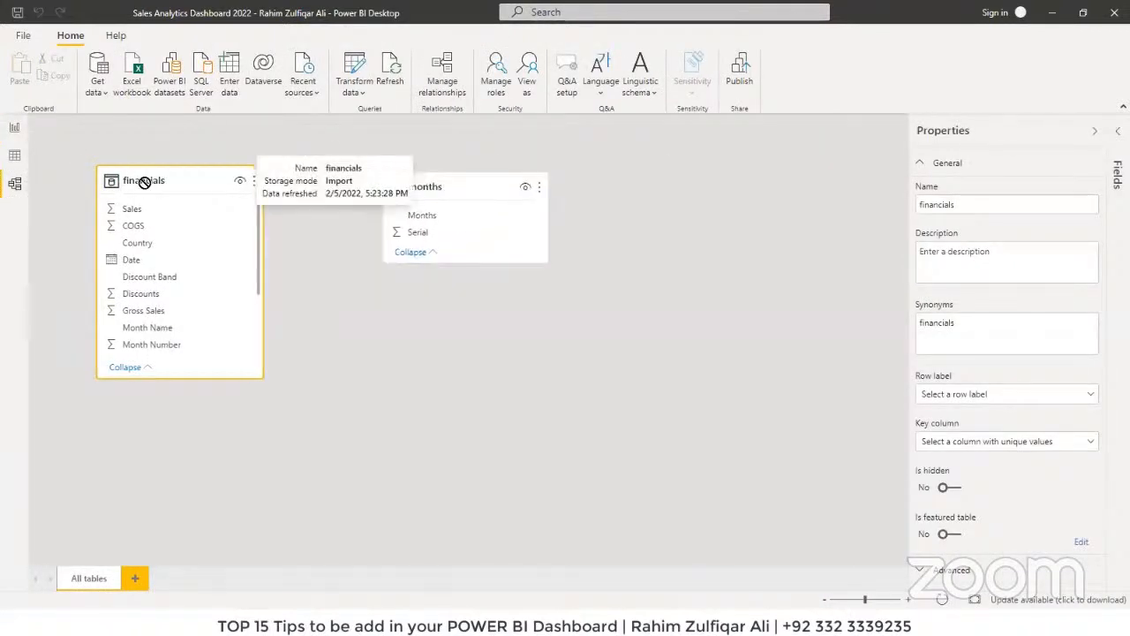
pyautogui.moveTo(434, 187); pyautogui.dragTo(423, 184)
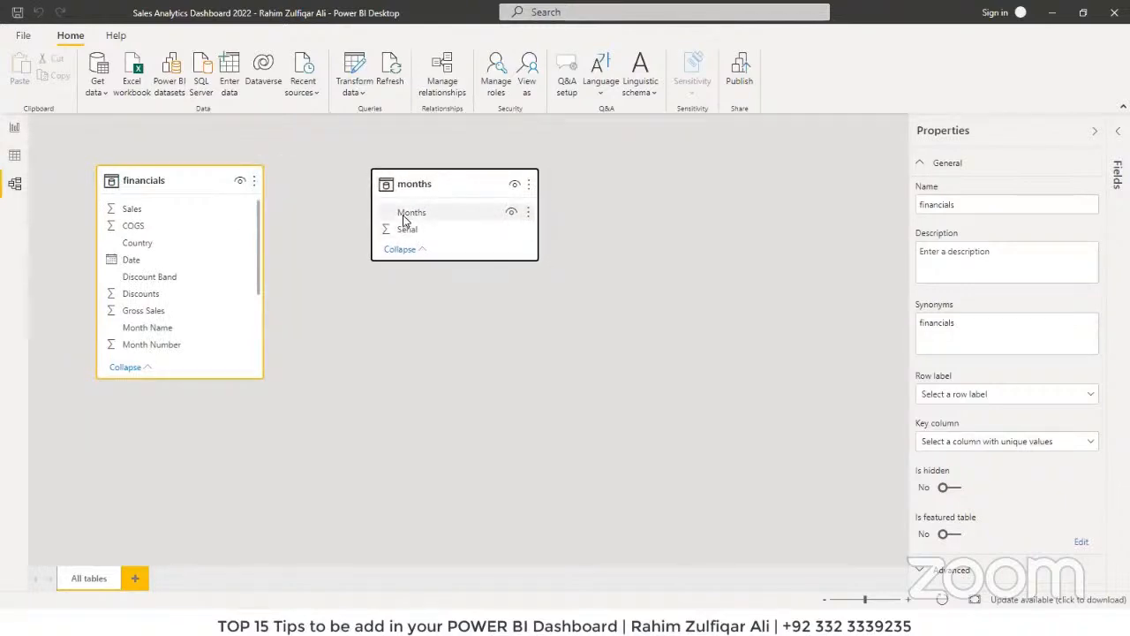
pyautogui.moveTo(157, 334); pyautogui.dragTo(429, 220)
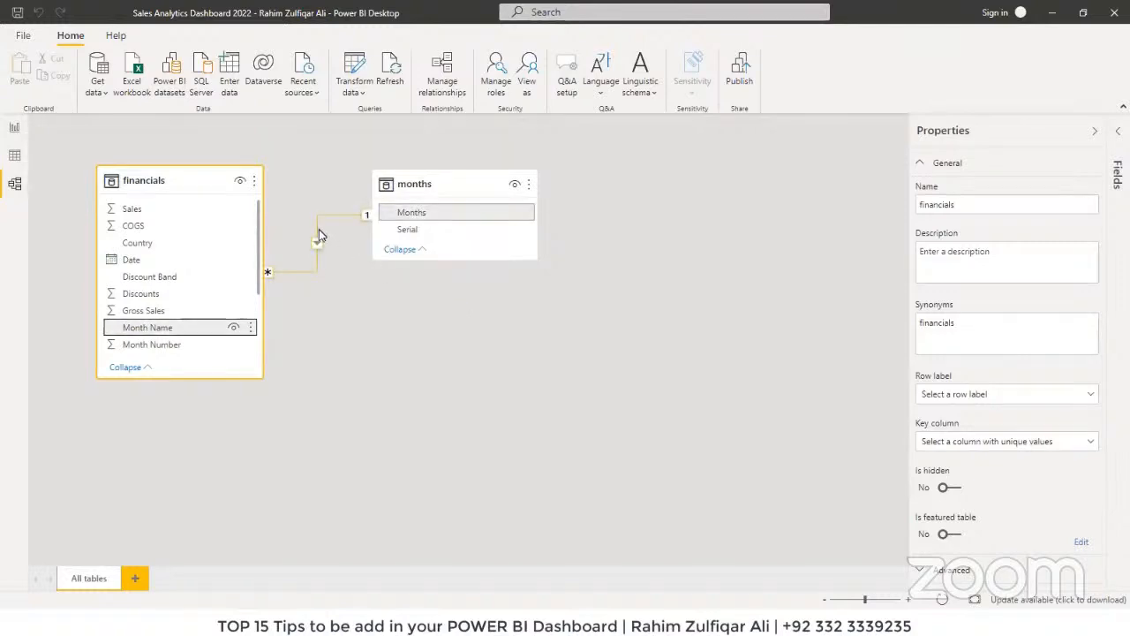
# Step: Sort the Months column of the months table by the Serial column
pyautogui.click(16, 156)
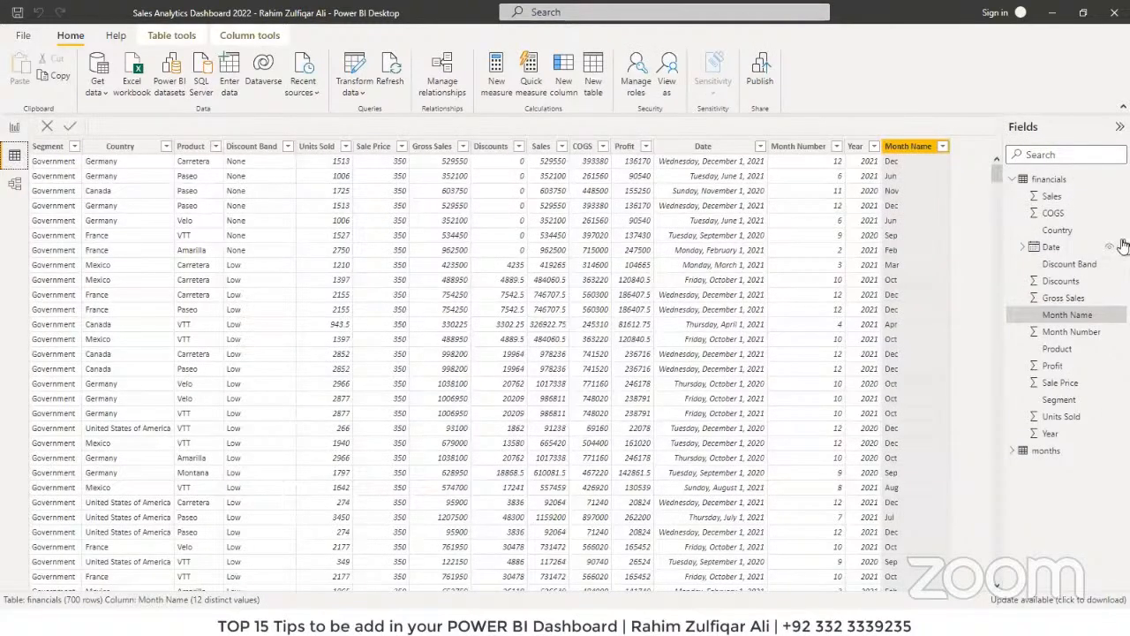
pyautogui.click(1043, 453)
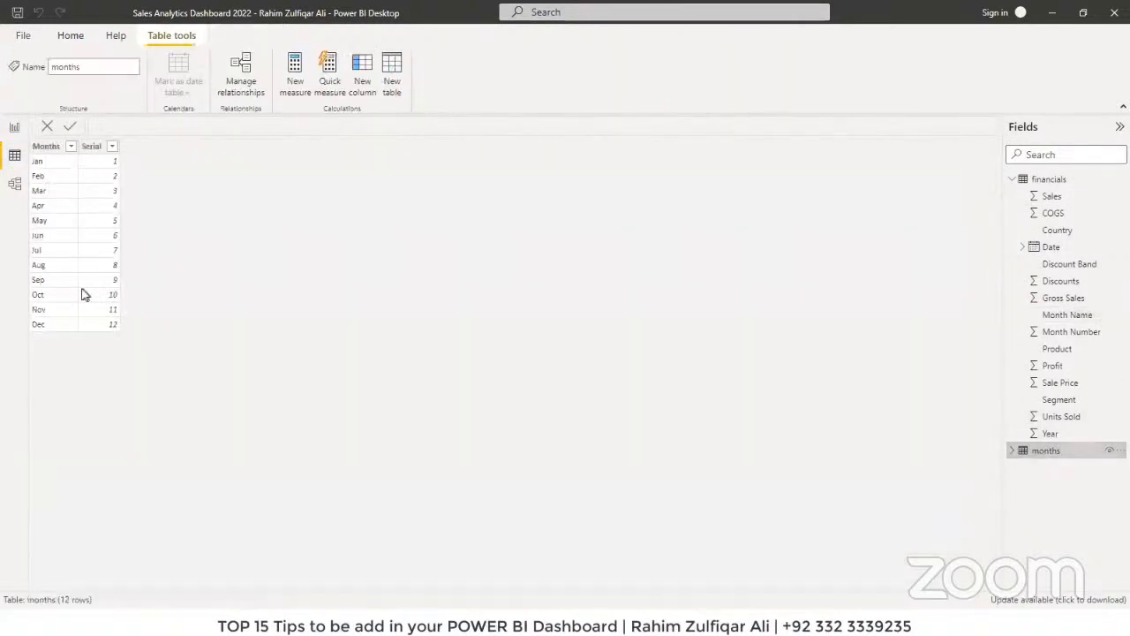
pyautogui.click(42, 152)
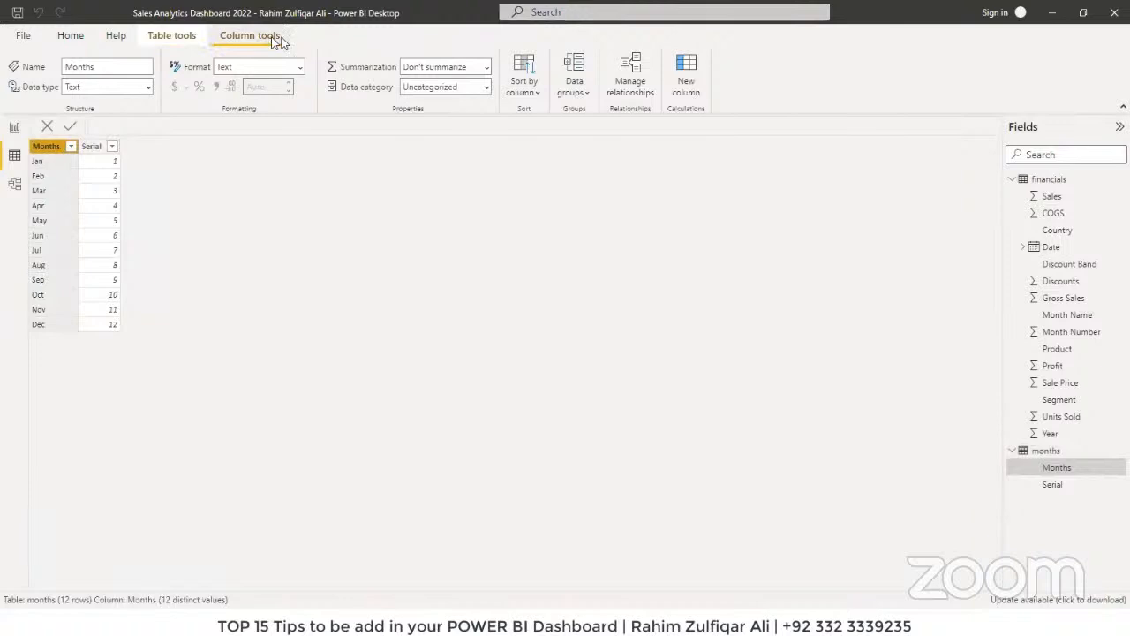
pyautogui.click(531, 93)
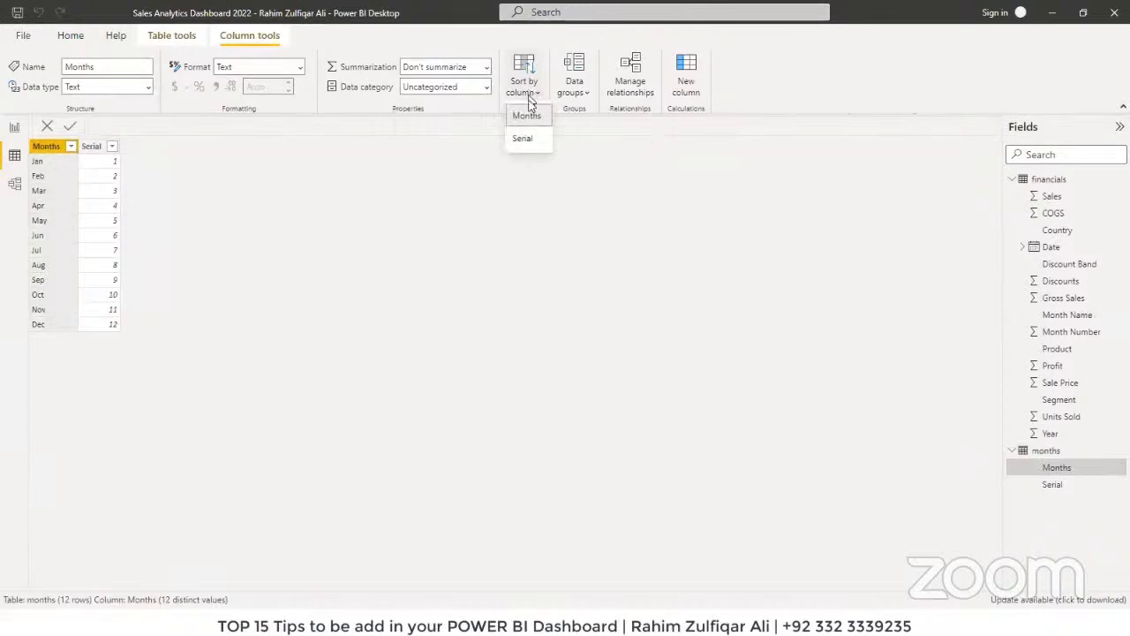
pyautogui.click(522, 141)
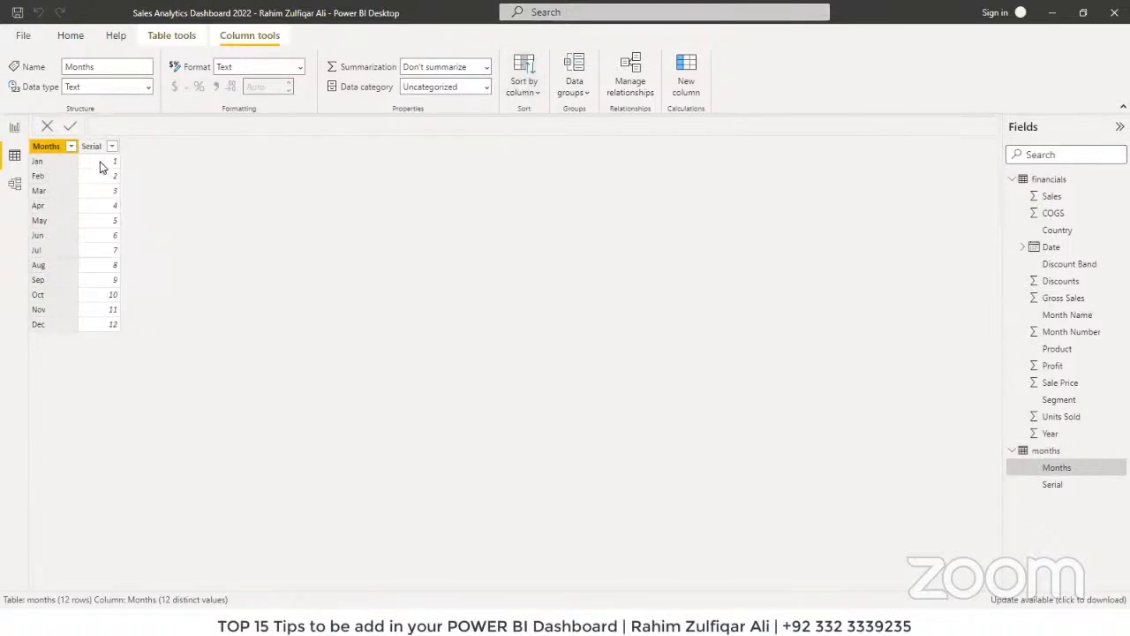
# Step: Add the months table's Months field as a new visual beside the Month Name table and review the table relationship
pyautogui.click(15, 128)
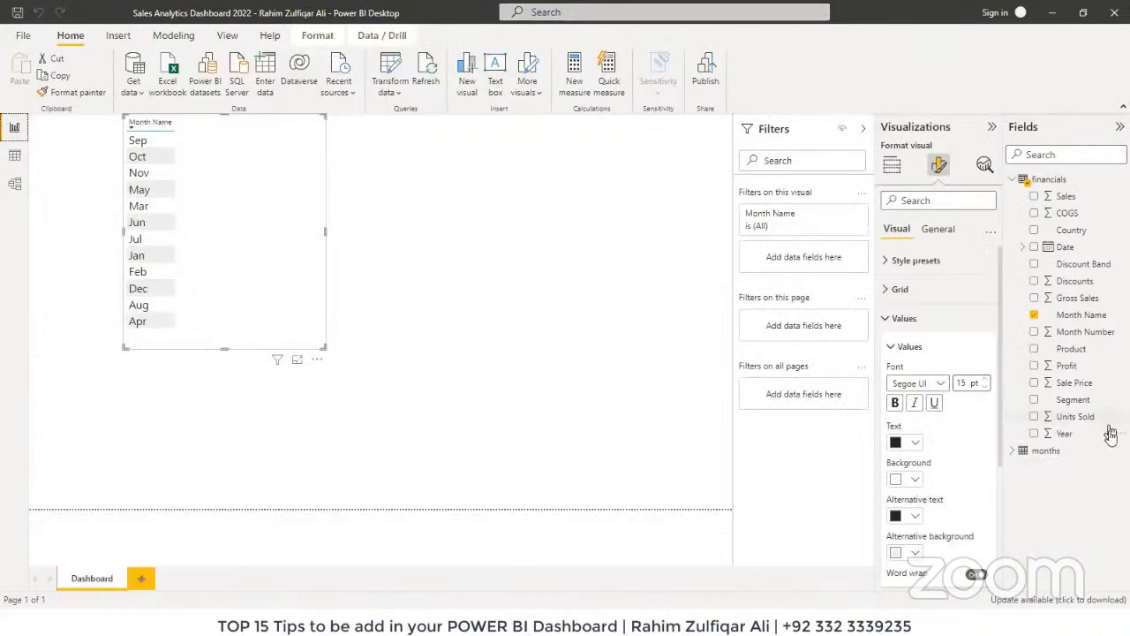
pyautogui.click(1014, 453)
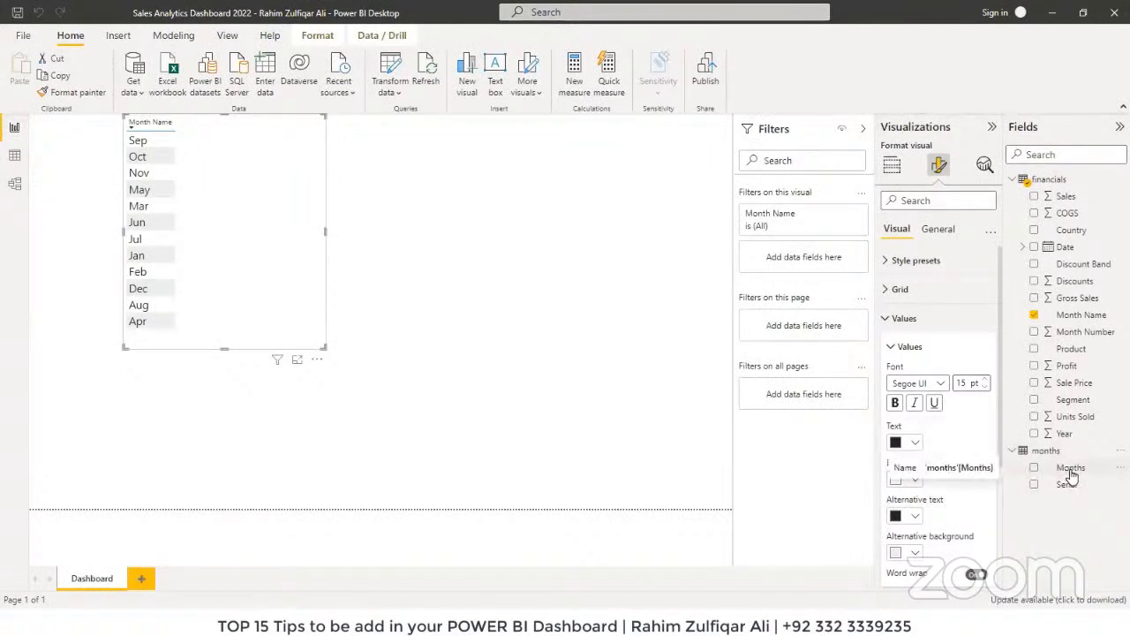
pyautogui.moveTo(1076, 477); pyautogui.dragTo(508, 190)
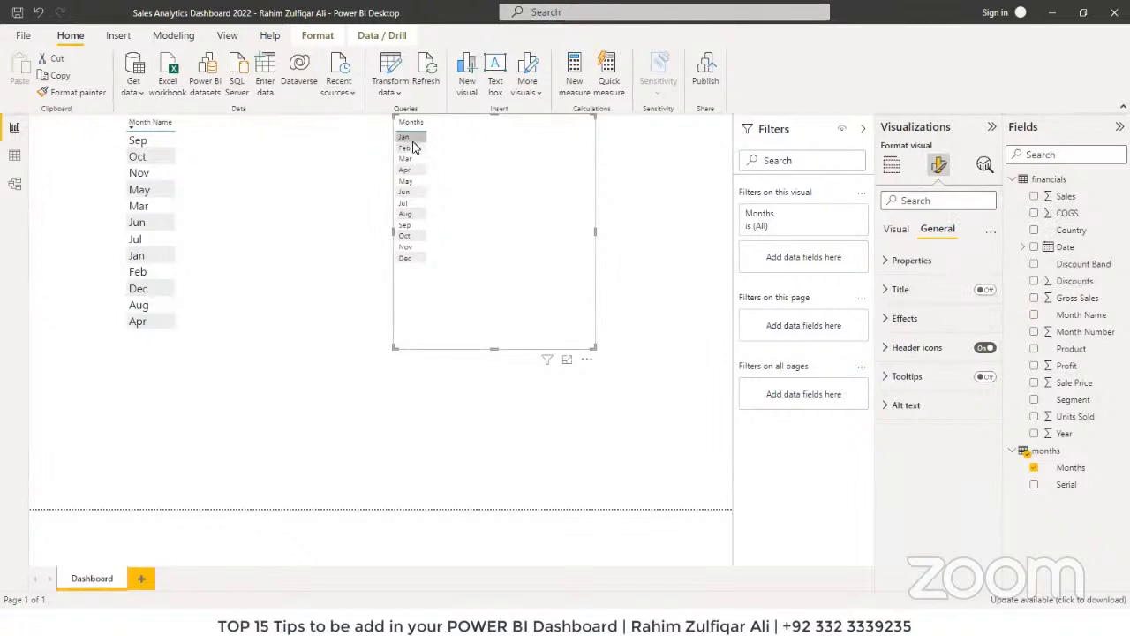
pyautogui.click(15, 184)
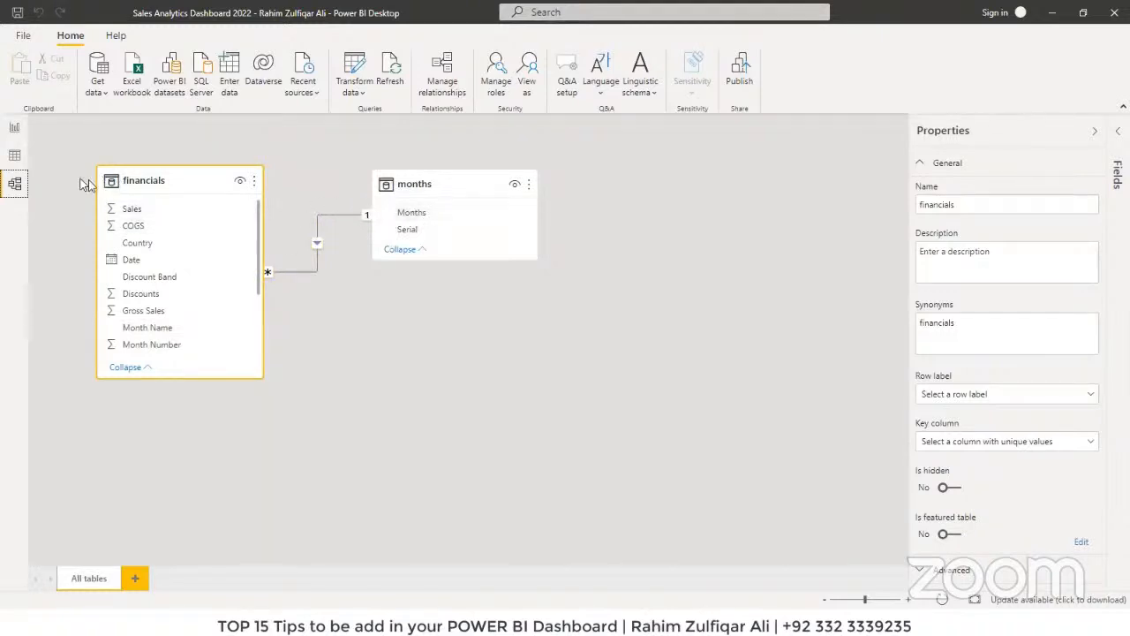
pyautogui.click(14, 127)
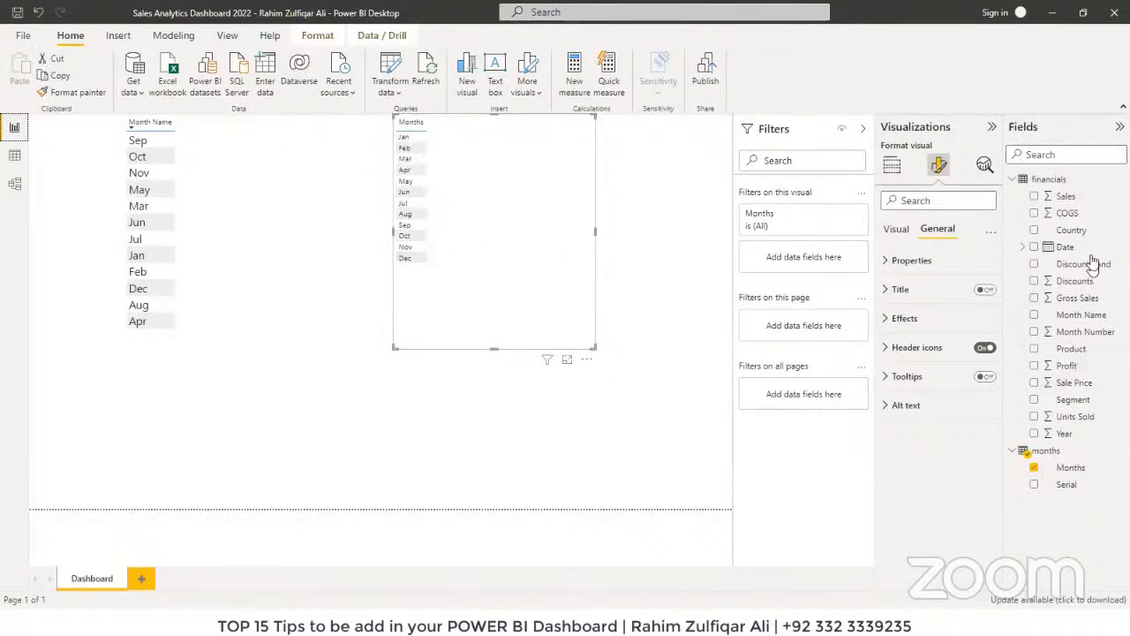
# Step: Add the financials table's Sales field to the visual listing the Months field
pyautogui.moveTo(1066, 196); pyautogui.dragTo(525, 171)
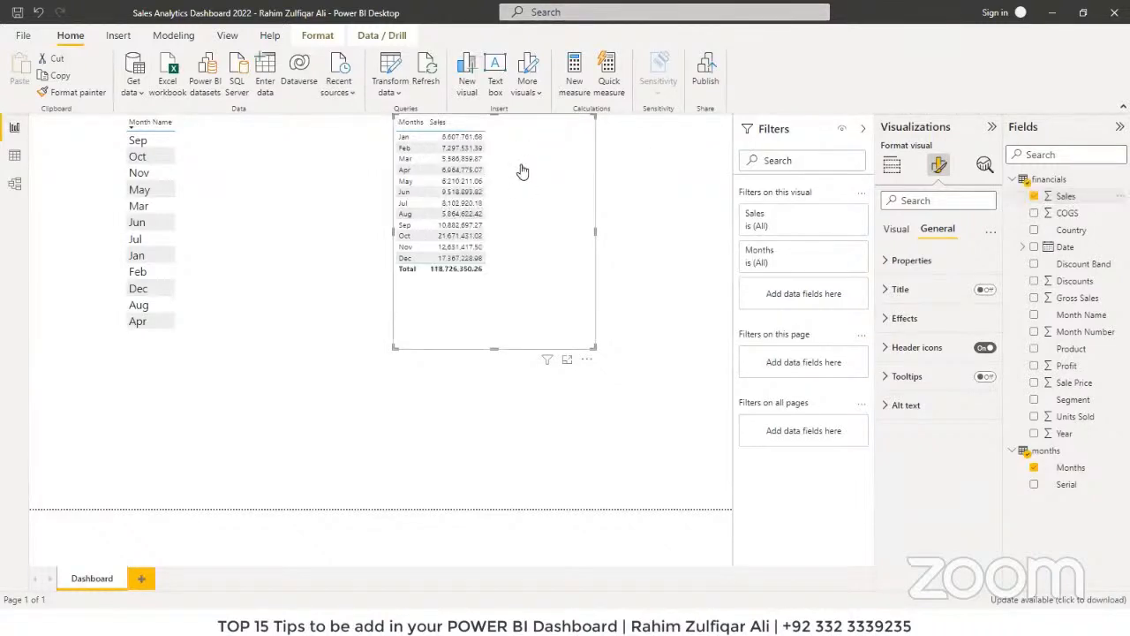
# Step: Delete the relationship between financials and months, and recreate it by linking Months to Month Name
pyautogui.click(15, 186)
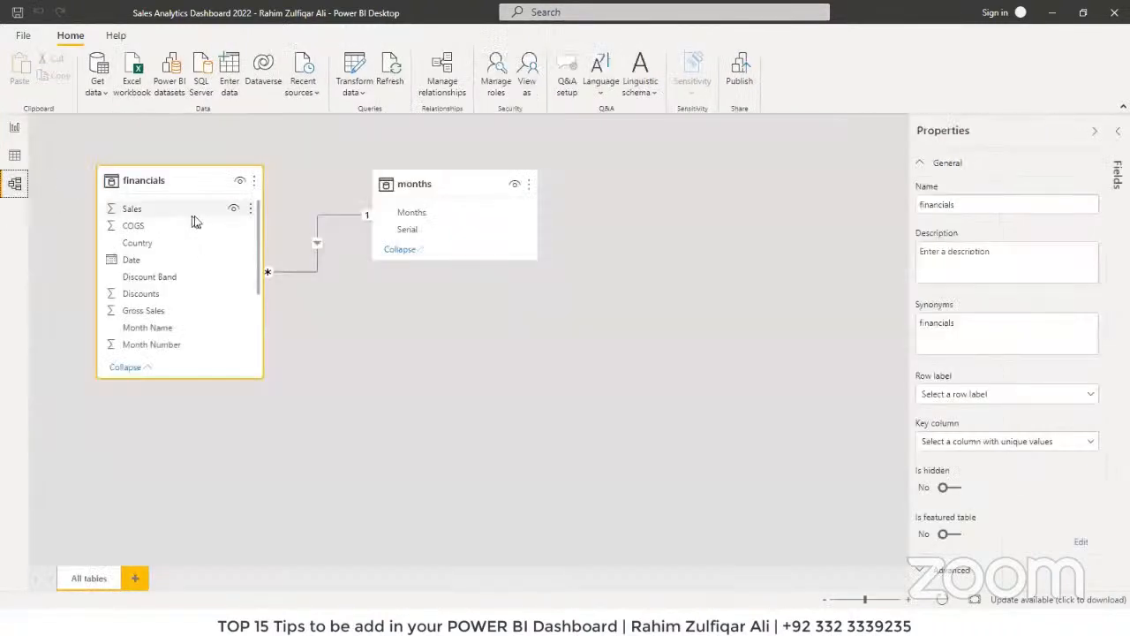
pyautogui.rightClick(318, 227)
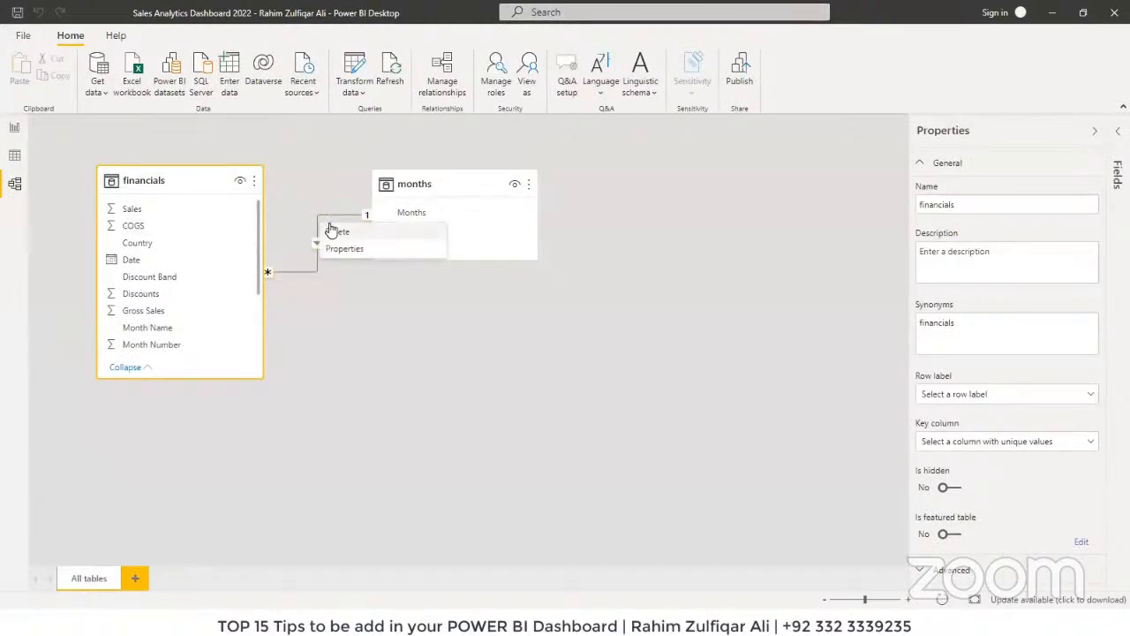
pyautogui.click(329, 231)
pyautogui.click(631, 342)
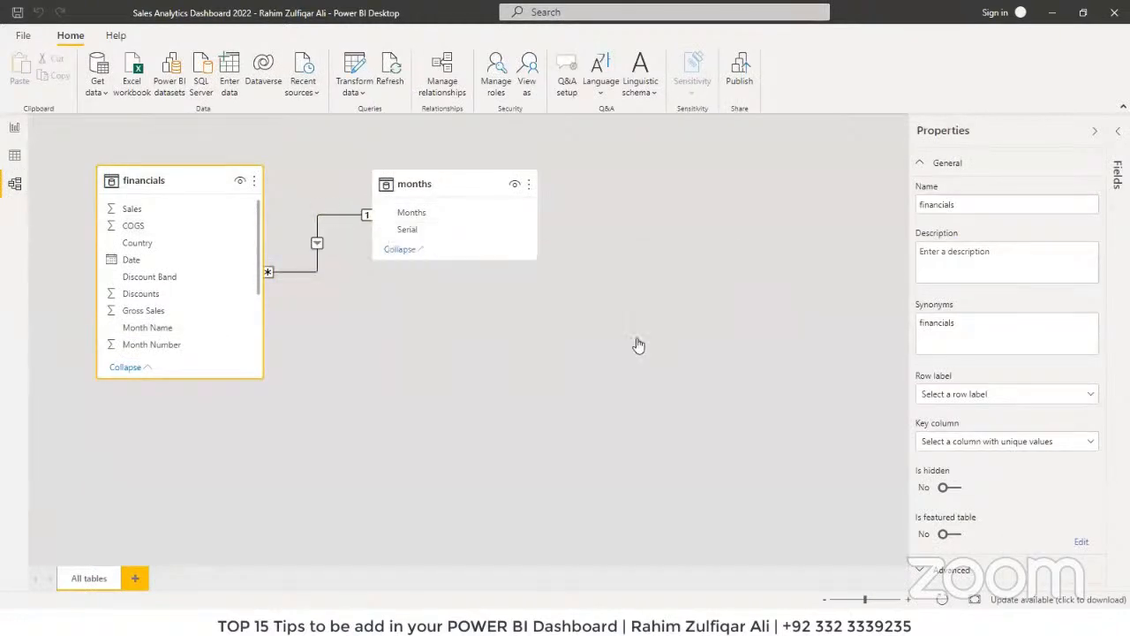
pyautogui.click(15, 130)
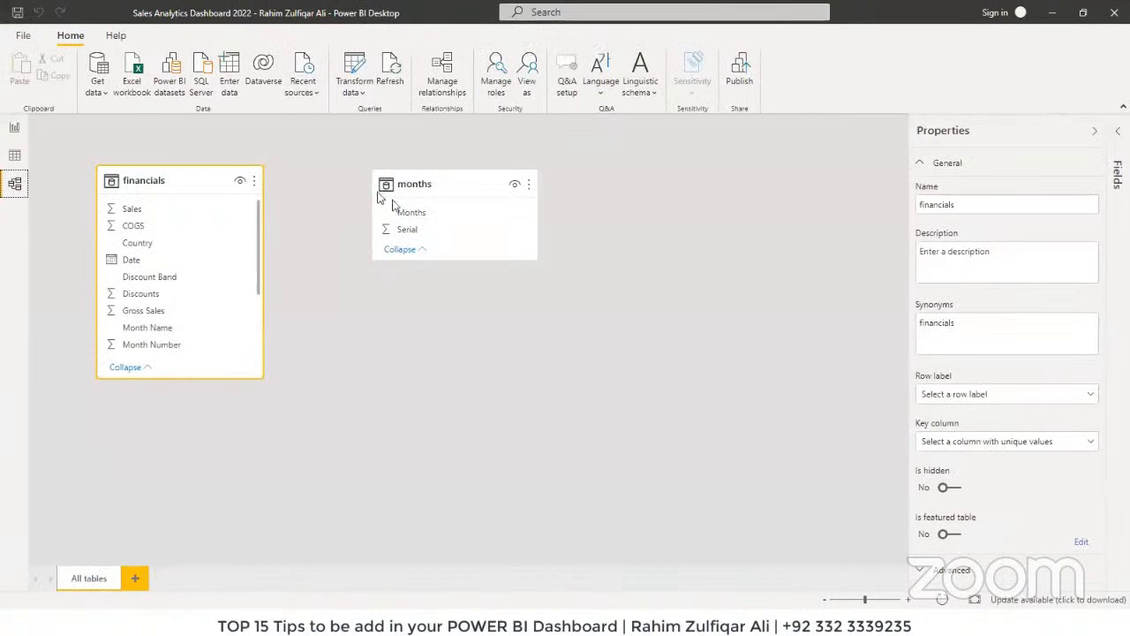
pyautogui.moveTo(420, 221); pyautogui.dragTo(169, 330)
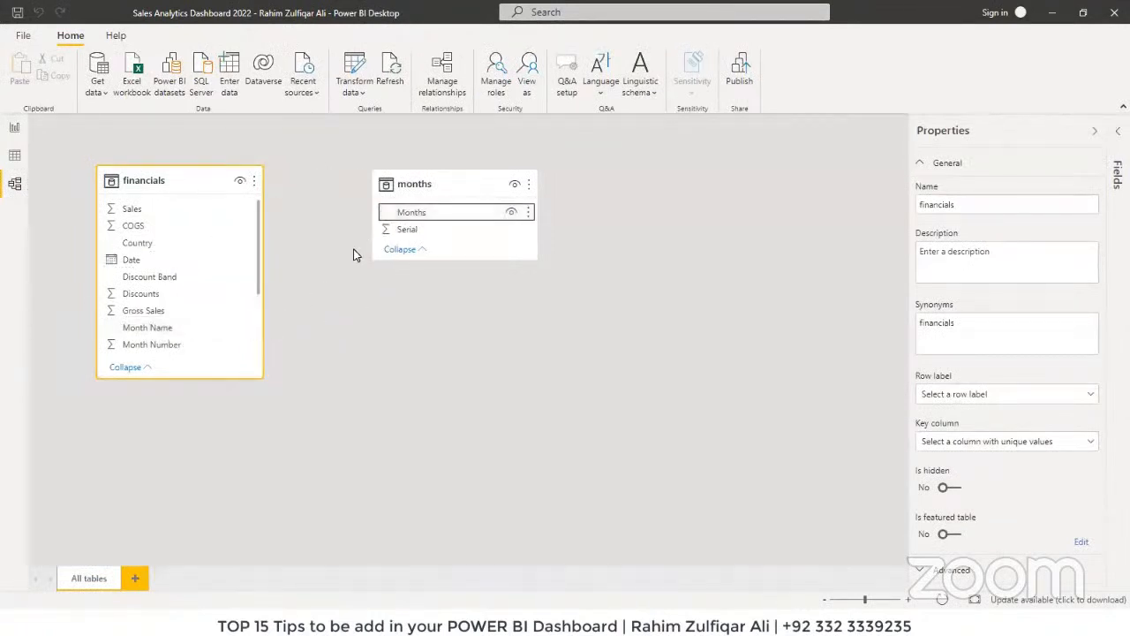
pyautogui.click(15, 127)
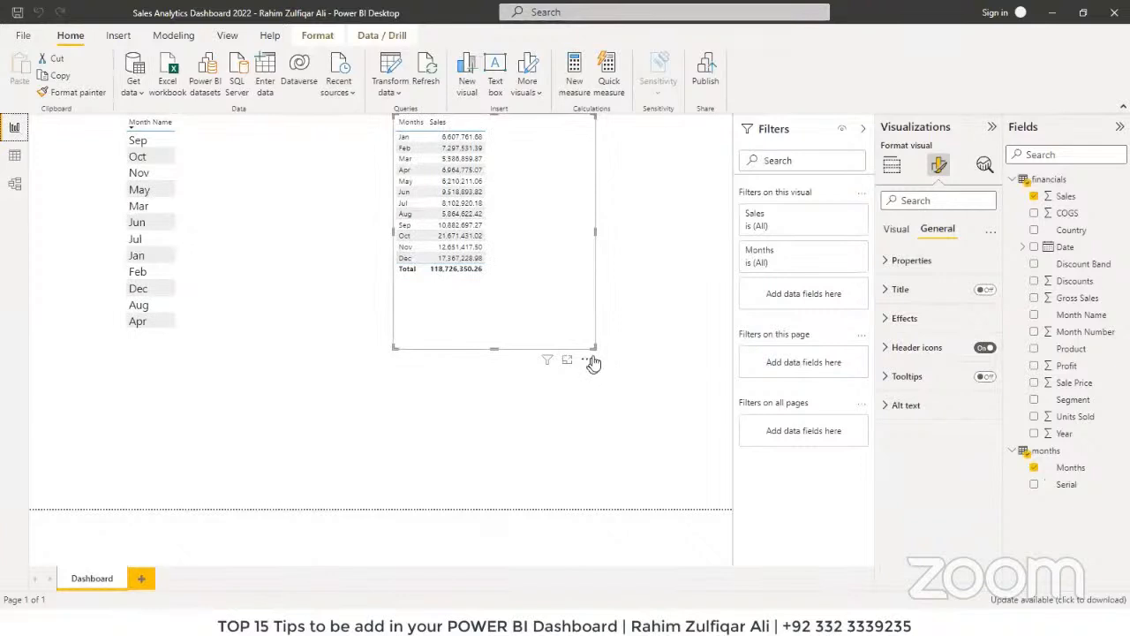
# Step: Enlarge the Months and Sales table visual and set its values font size to 16 pt
pyautogui.moveTo(594, 347); pyautogui.dragTo(645, 391)
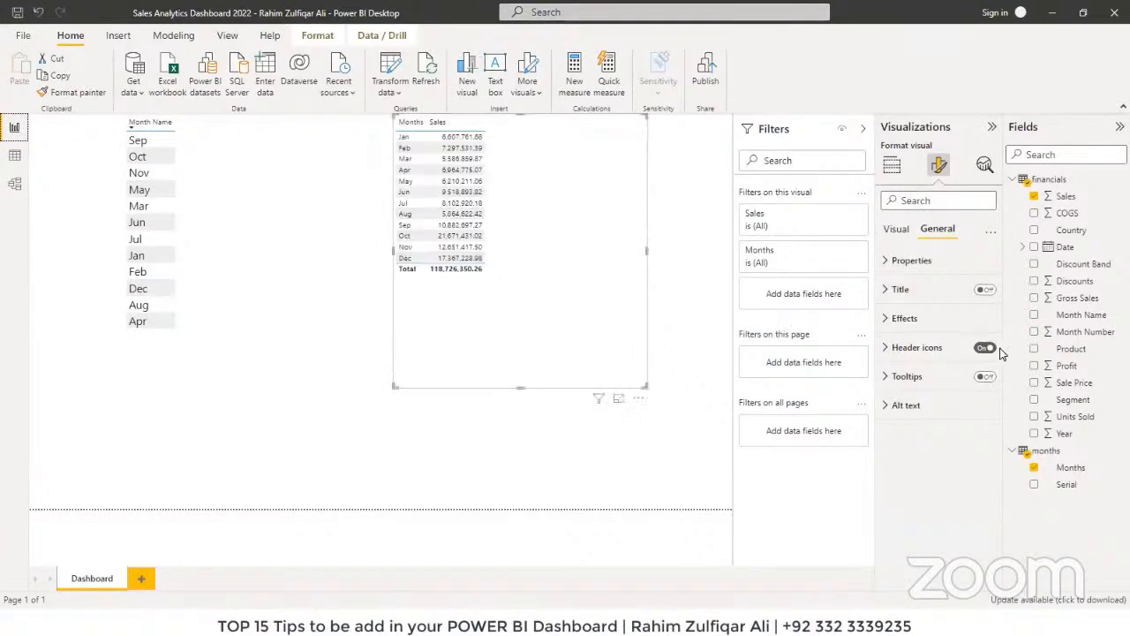
pyautogui.click(897, 230)
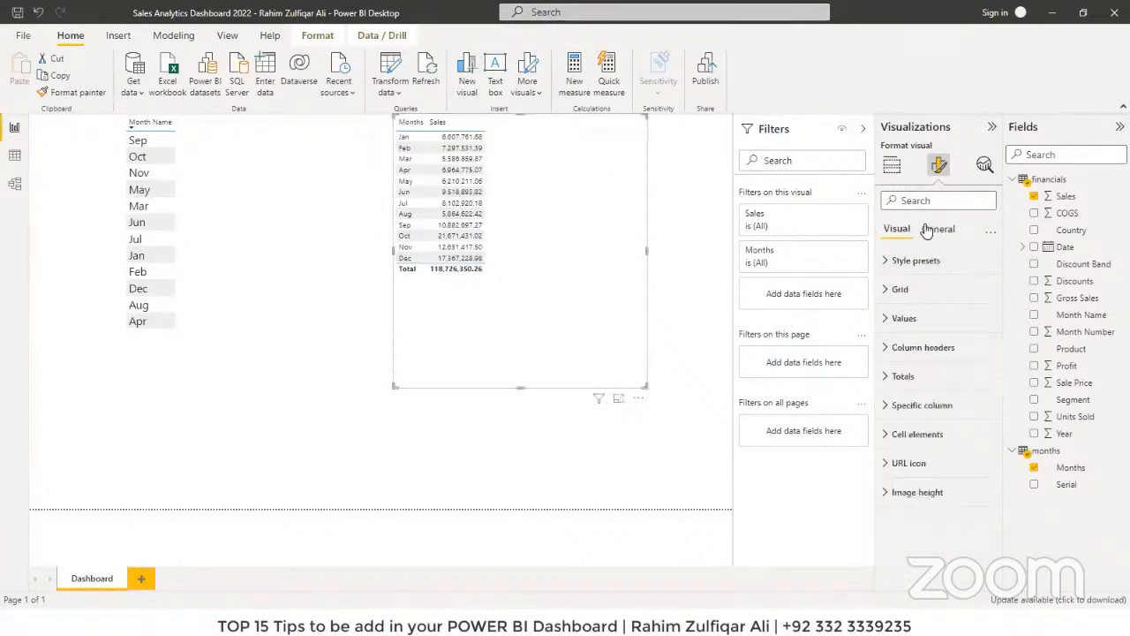
pyautogui.click(904, 318)
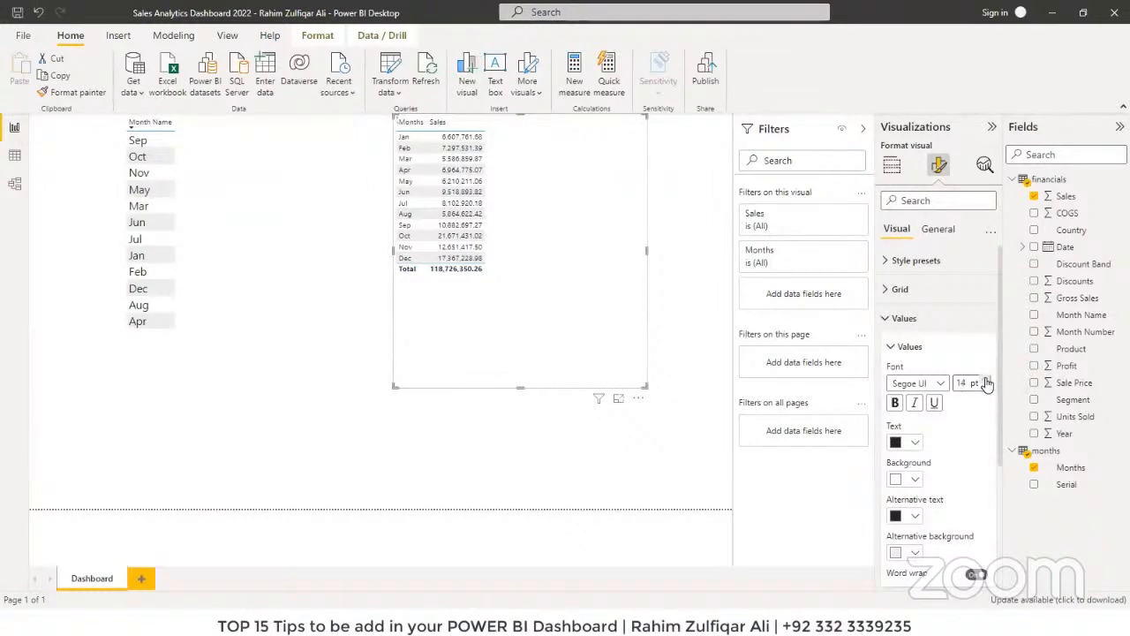
pyautogui.click(987, 380)
pyautogui.click(986, 380)
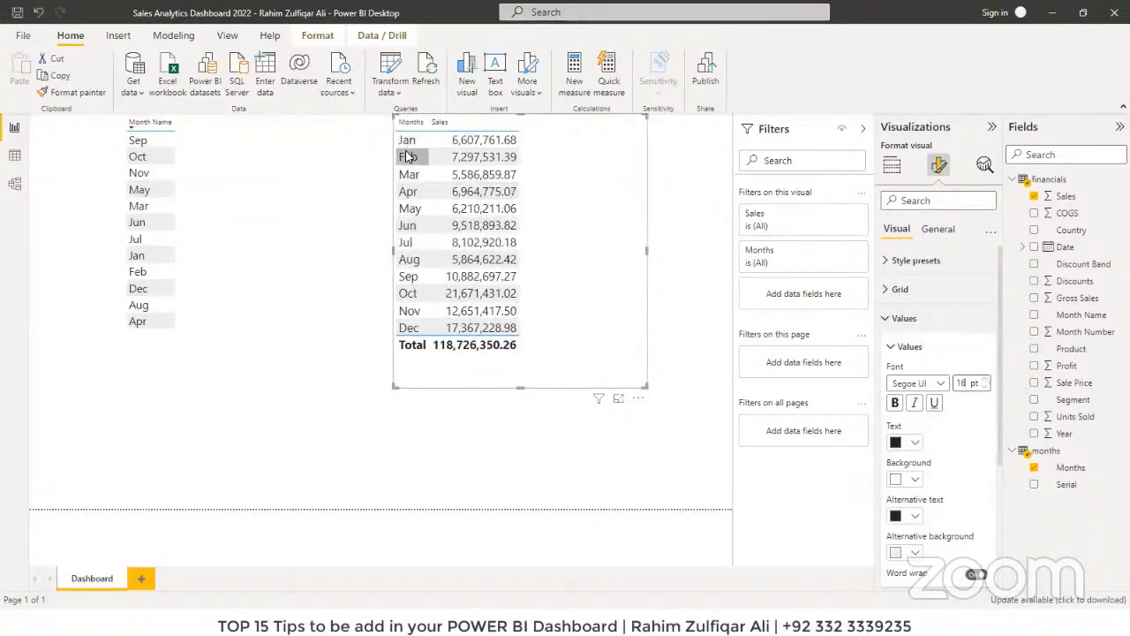
# Step: Sort the Months and Sales table visual by Months
pyautogui.click(639, 398)
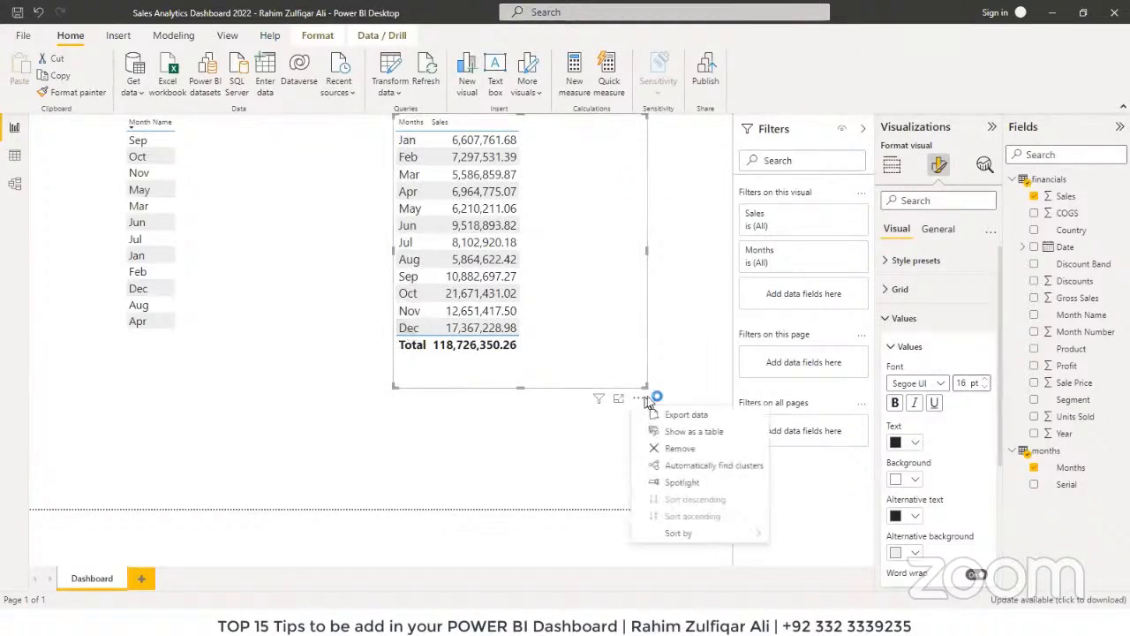
pyautogui.moveTo(698, 539)
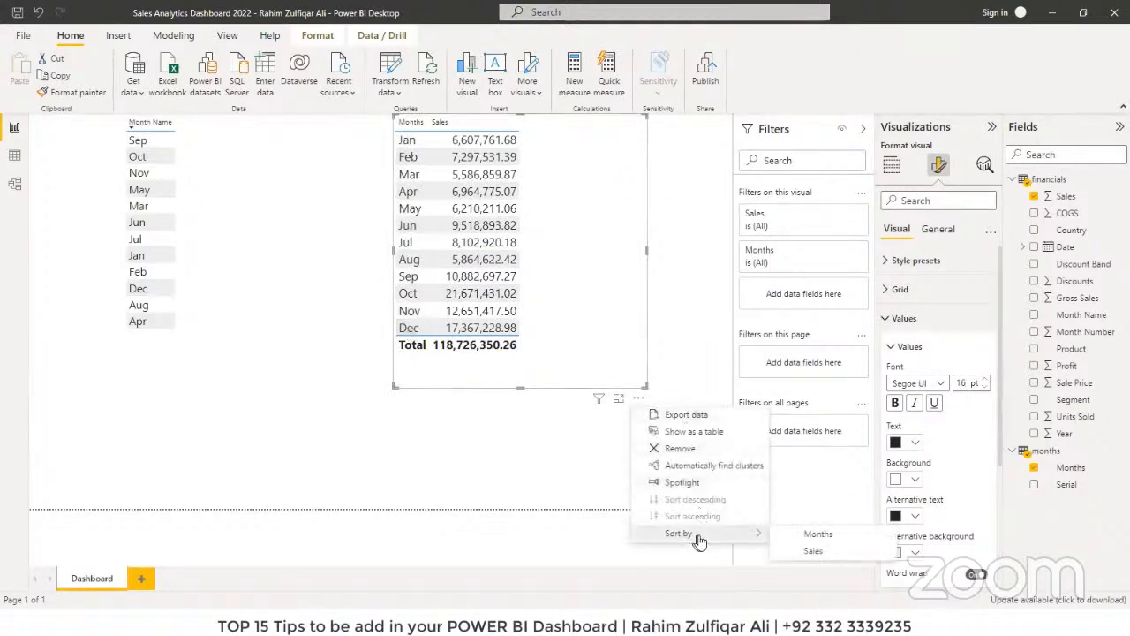
pyautogui.click(814, 534)
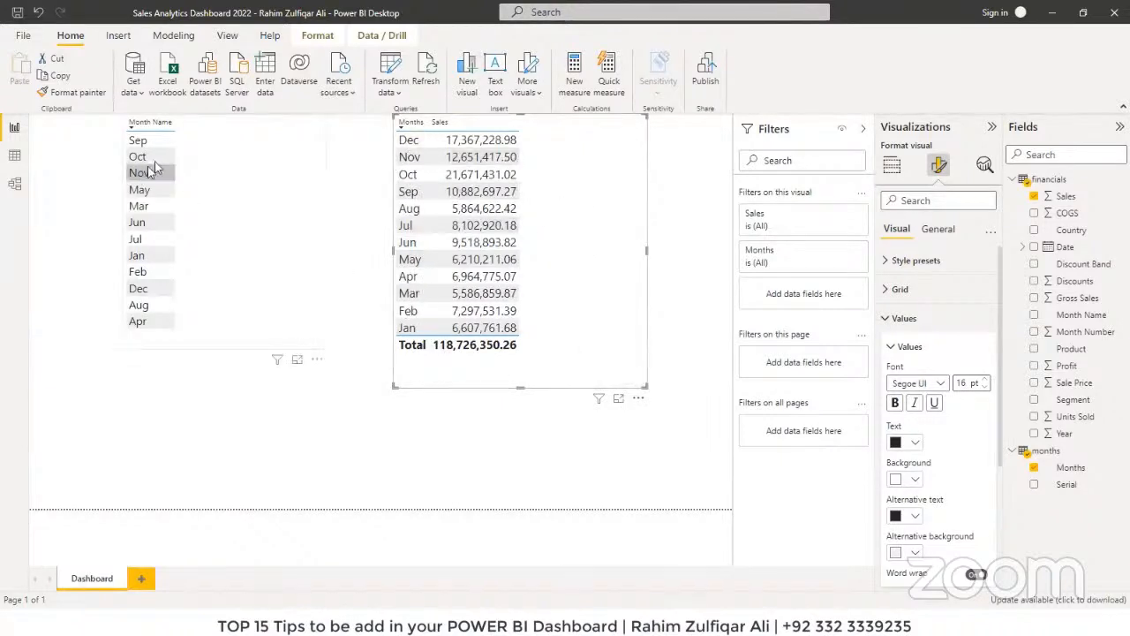
# Step: Sort the financials table's Month Name column by Month Number and return to the report with the Month Name visual
pyautogui.click(214, 160)
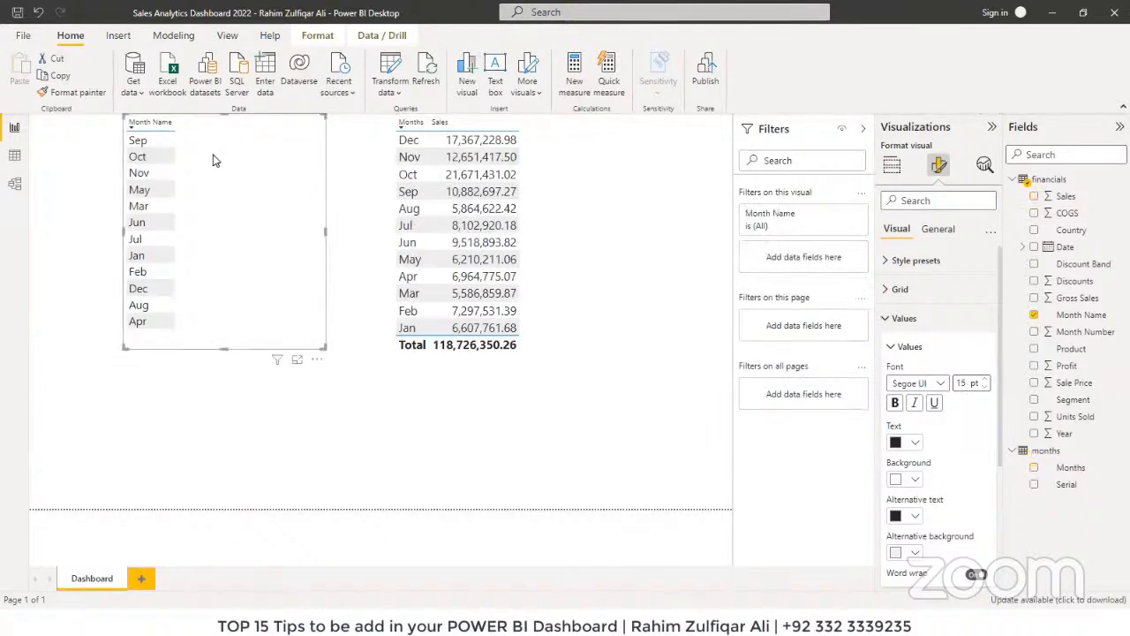
pyautogui.click(1073, 316)
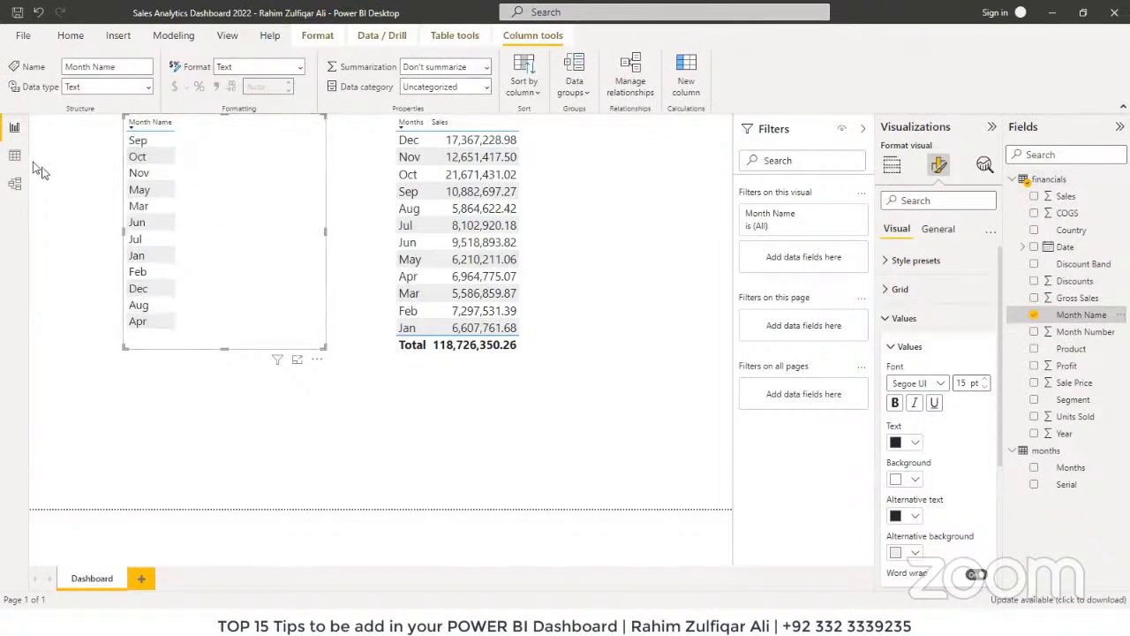
pyautogui.click(14, 156)
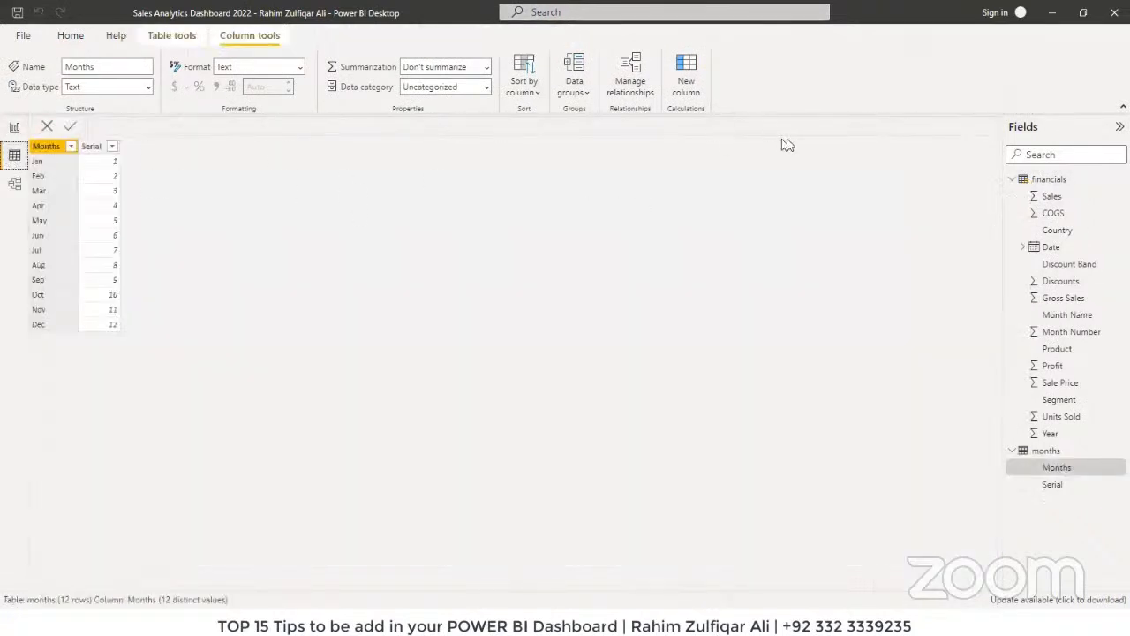
pyautogui.click(1002, 178)
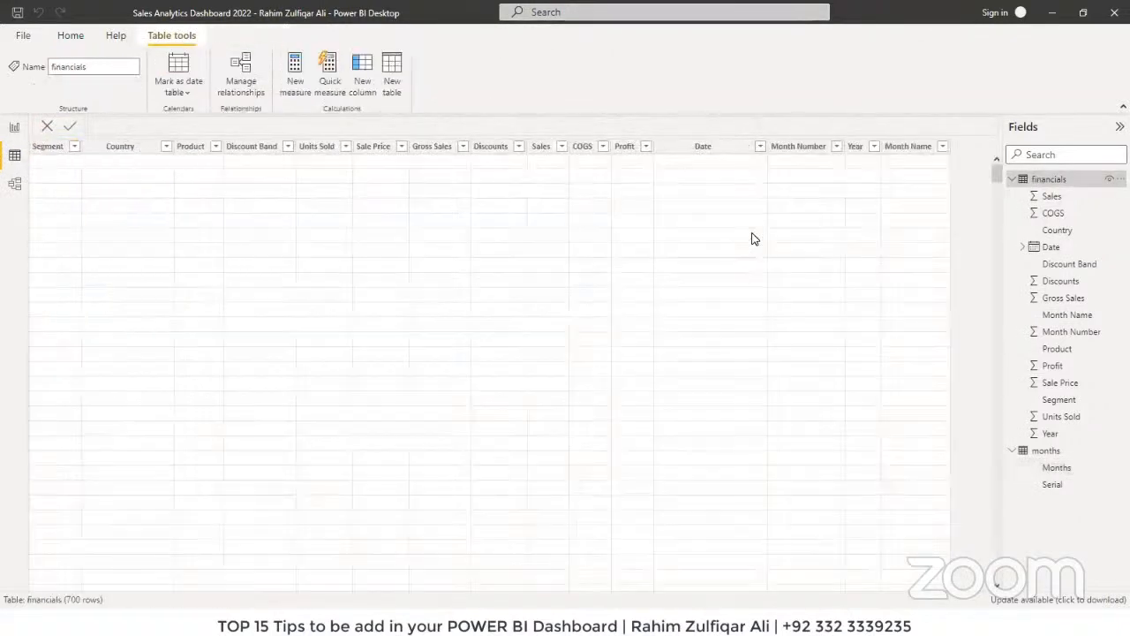
pyautogui.click(795, 147)
pyautogui.click(908, 147)
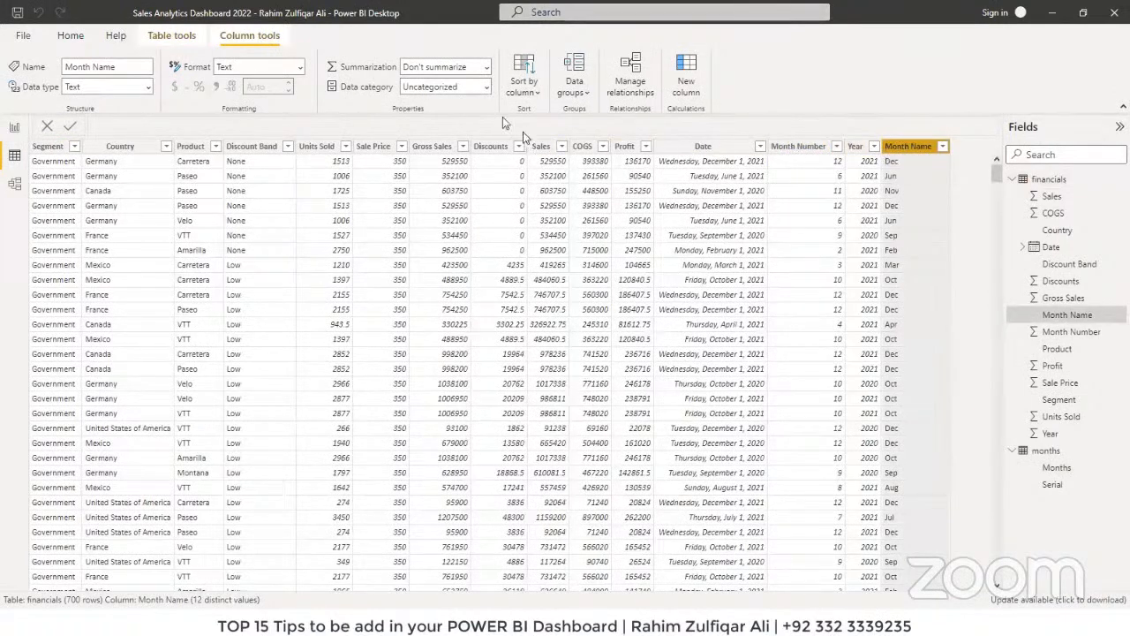
pyautogui.click(522, 88)
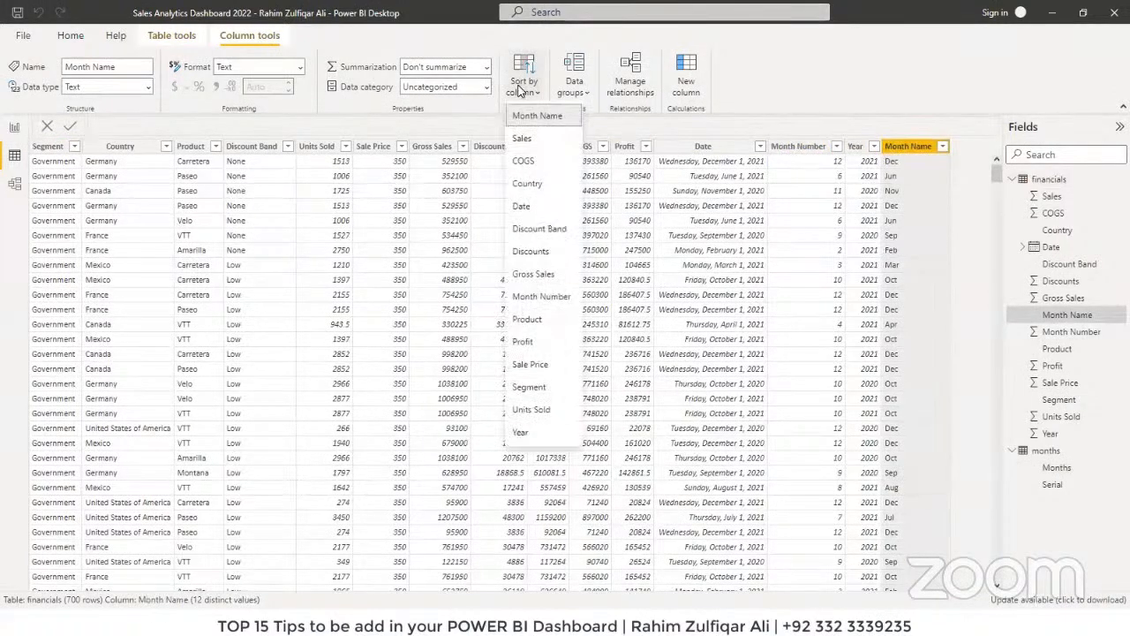
pyautogui.click(537, 301)
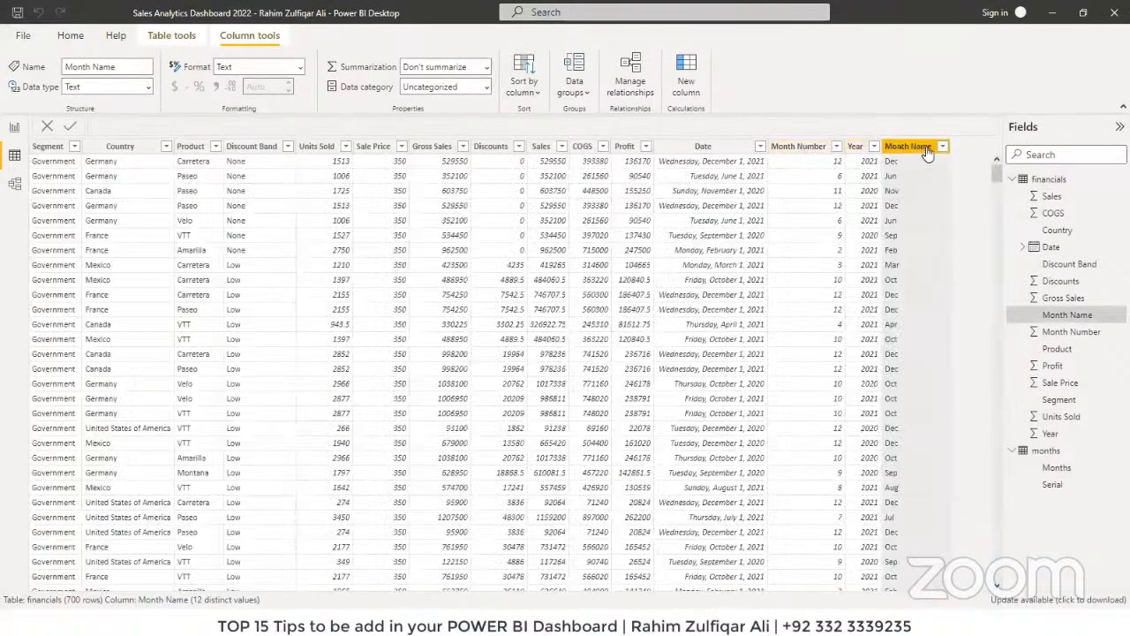
pyautogui.click(14, 126)
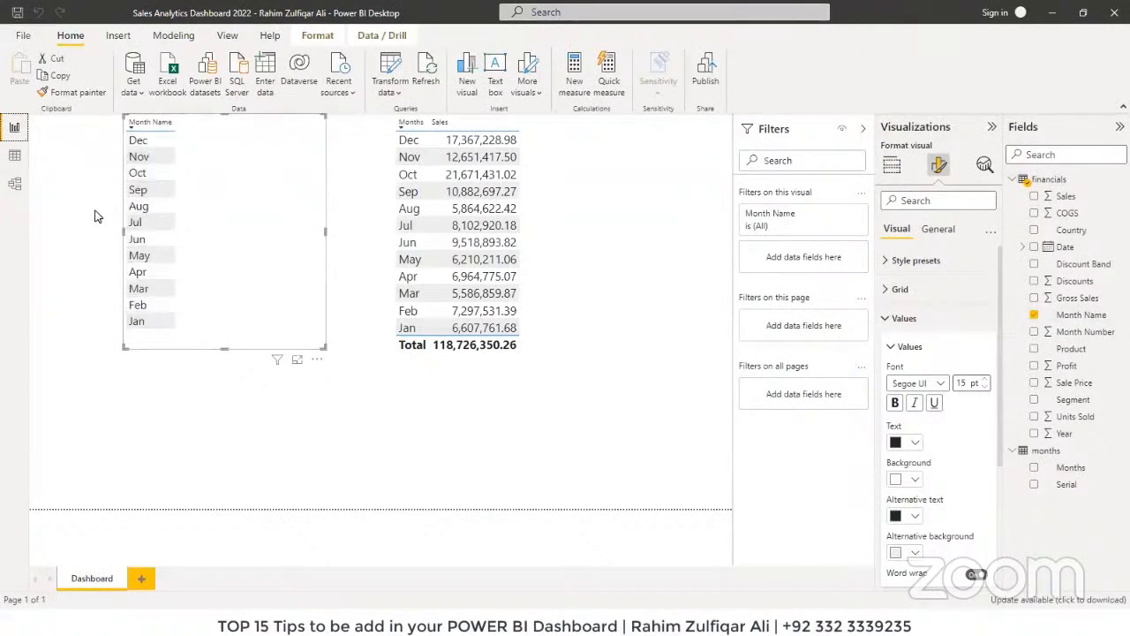
# Step: Review financials' Date, Month Number and Month Name columns, Month Name's sort column and the relationship to the months table
pyautogui.click(15, 157)
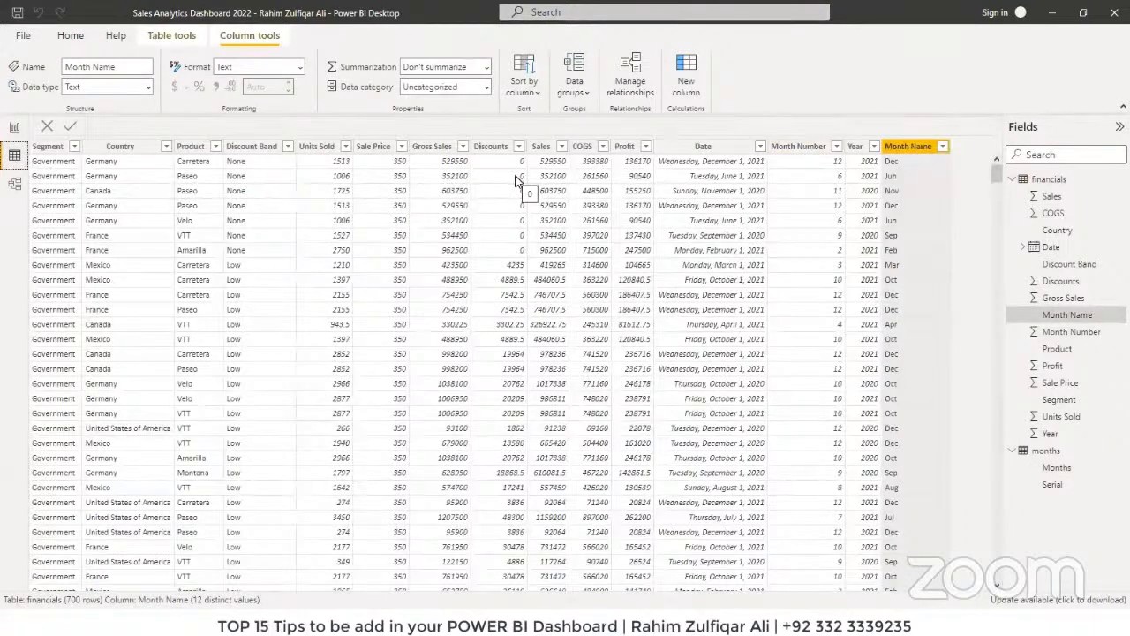
pyautogui.click(722, 147)
pyautogui.click(797, 148)
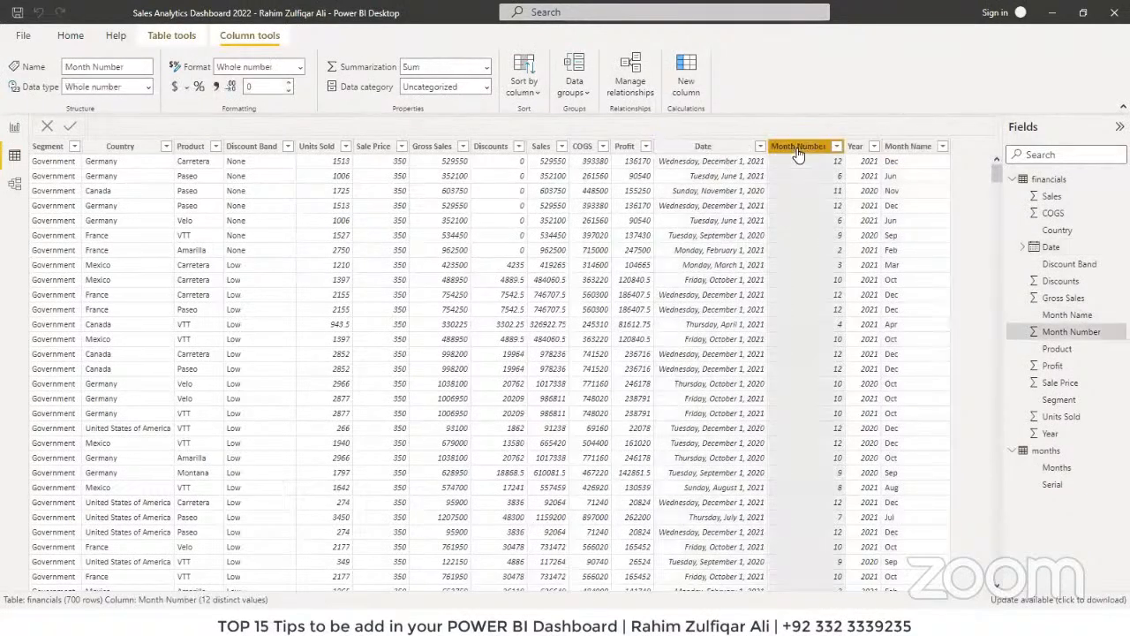
pyautogui.click(903, 155)
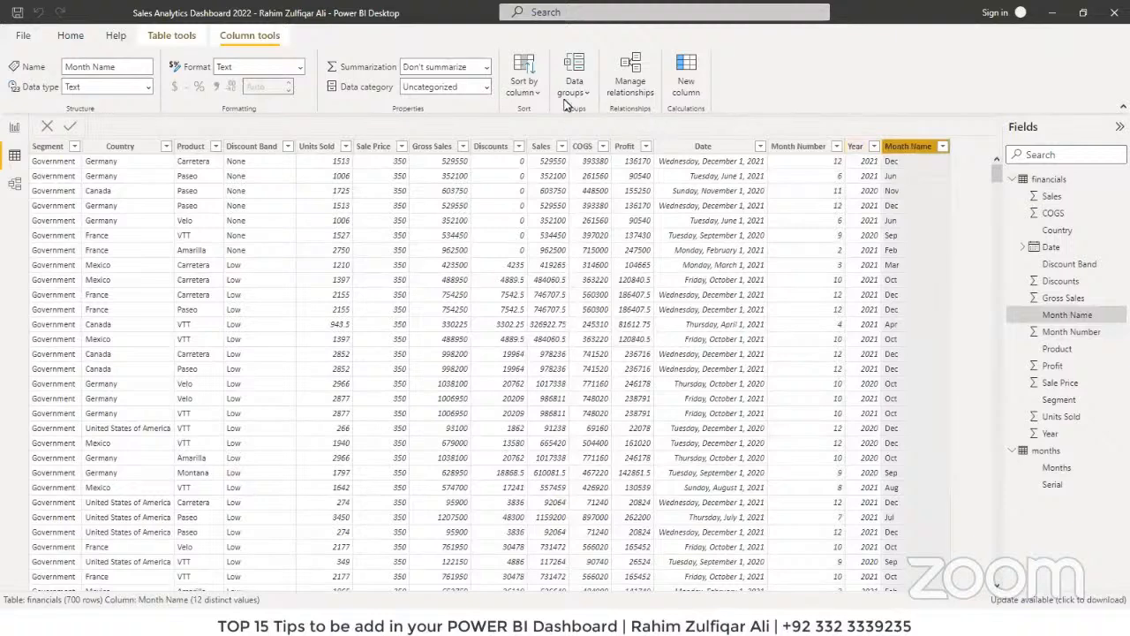
pyautogui.click(524, 84)
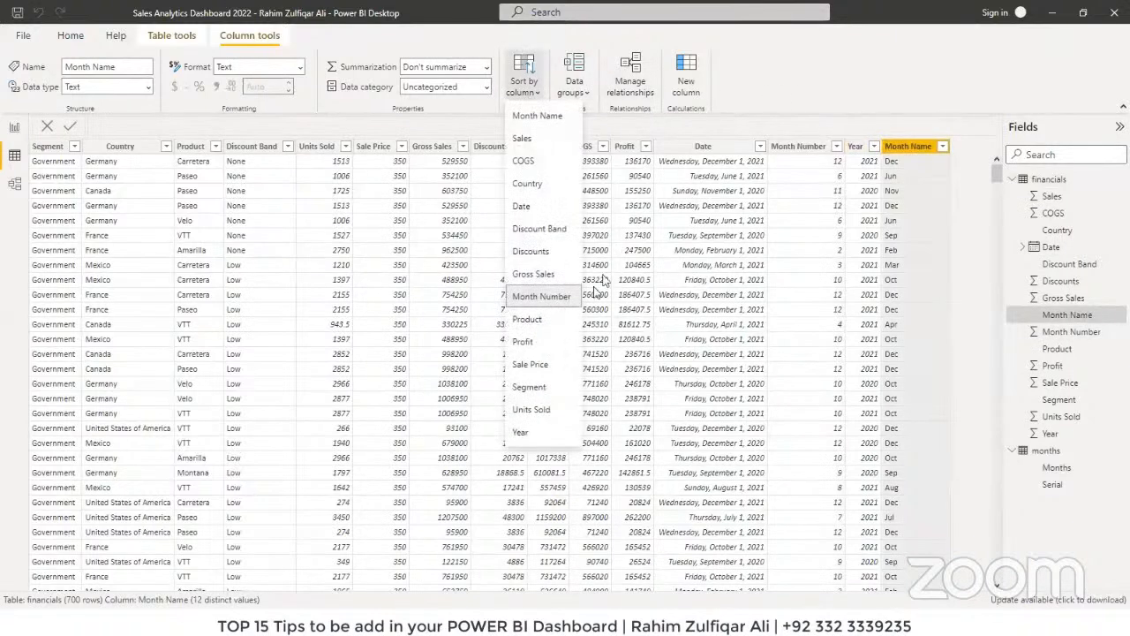
pyautogui.click(805, 130)
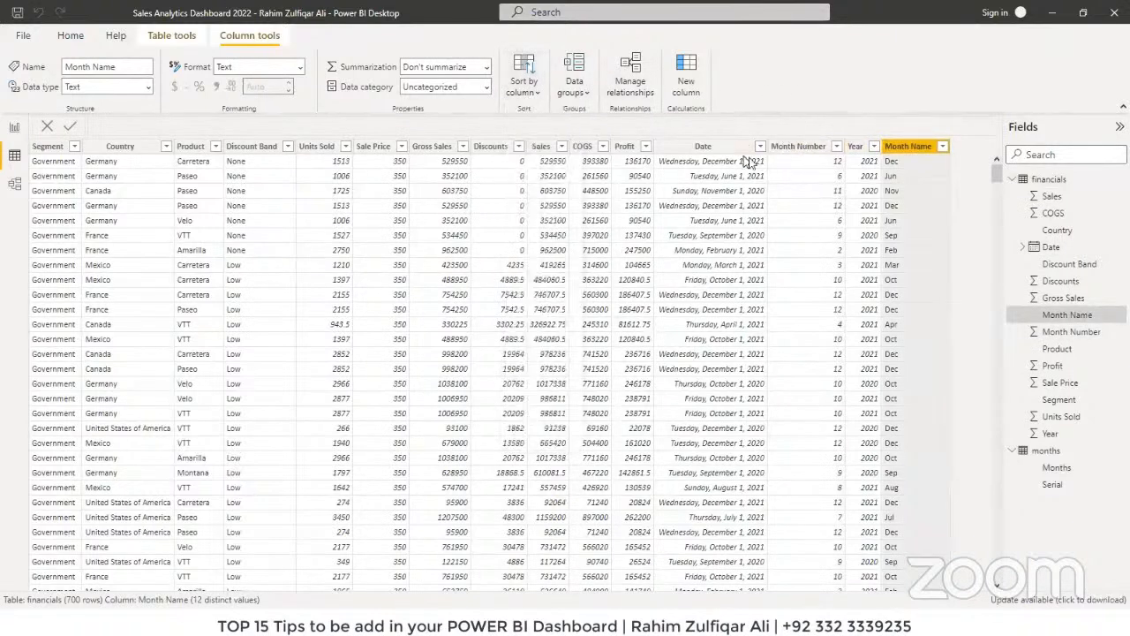
pyautogui.click(698, 149)
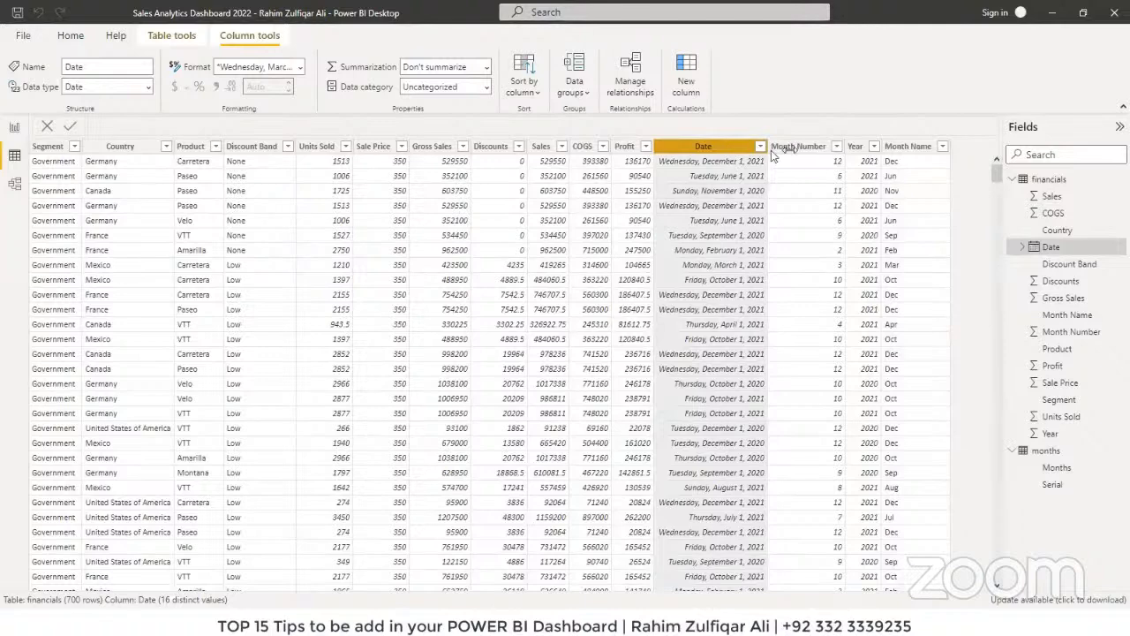
pyautogui.click(800, 147)
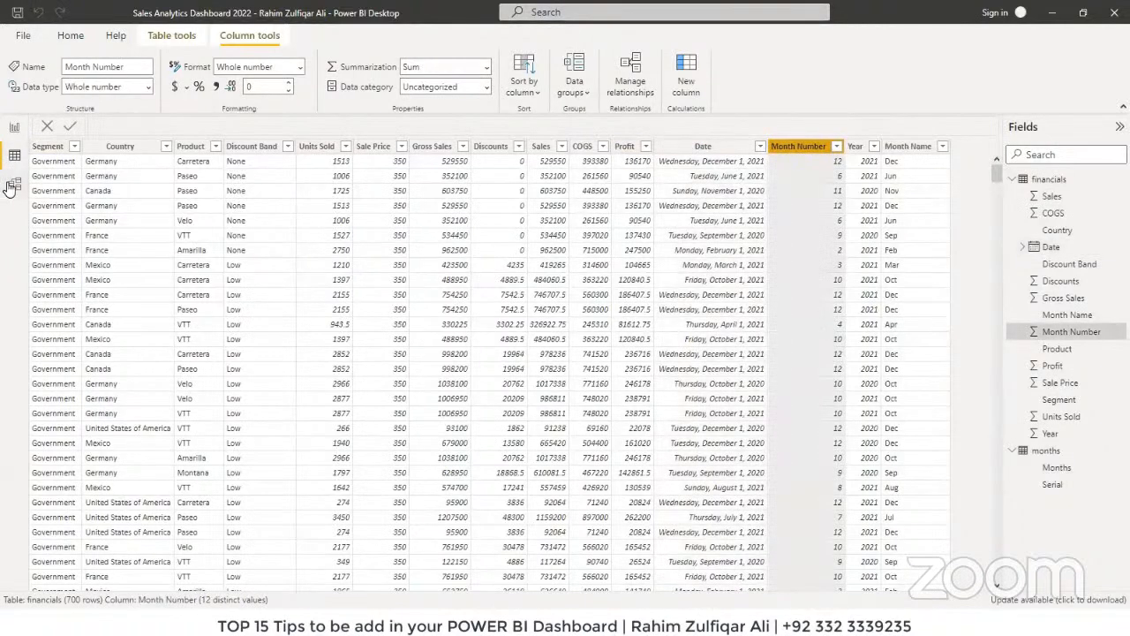
pyautogui.click(12, 186)
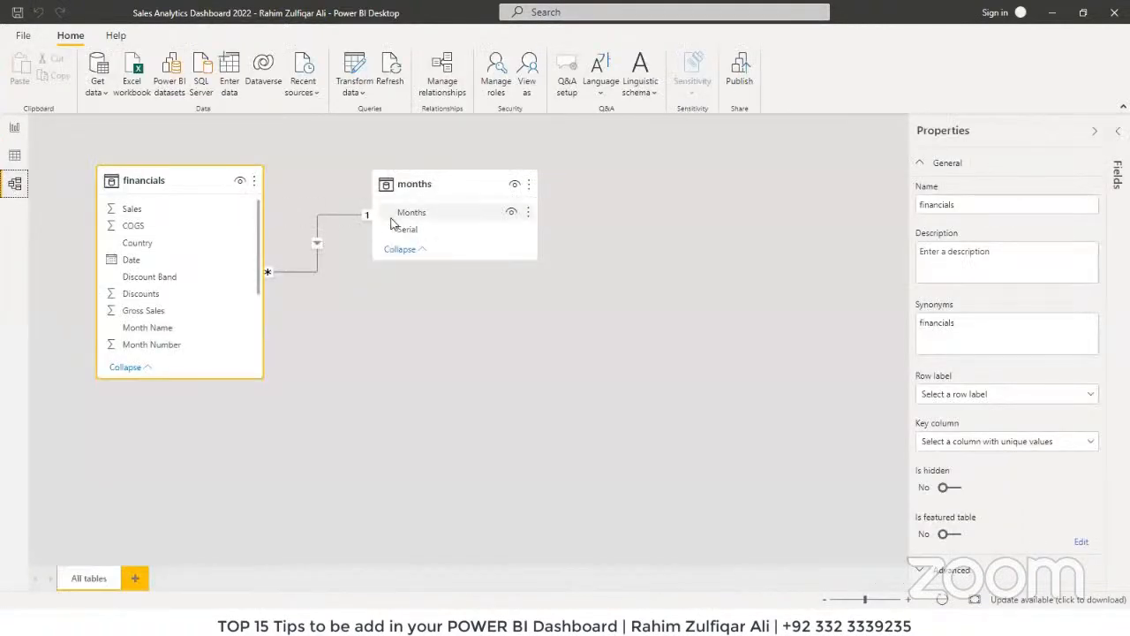
pyautogui.click(14, 132)
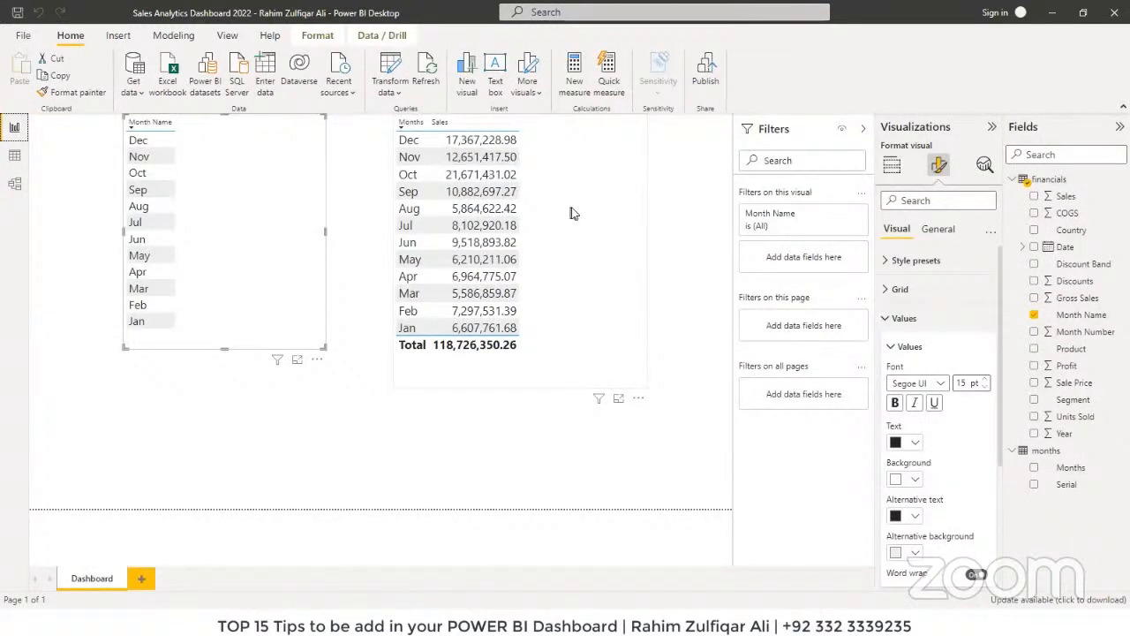
# Step: Convert the Month Name table into a clustered column chart with Sales as values, and make it wider and shorter
pyautogui.click(889, 166)
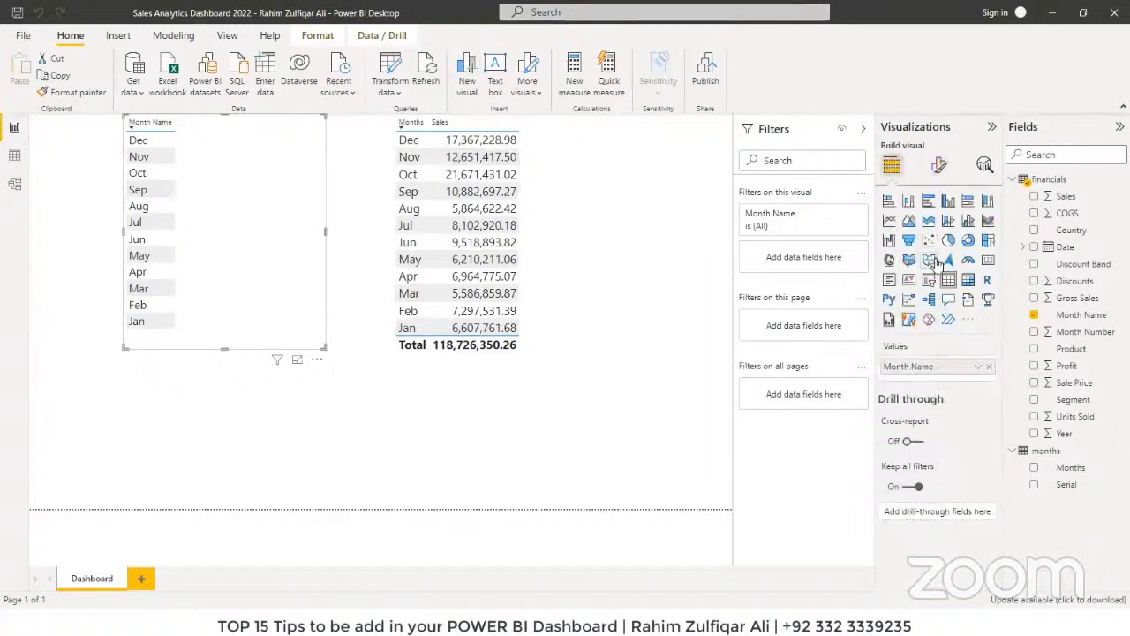
pyautogui.click(946, 203)
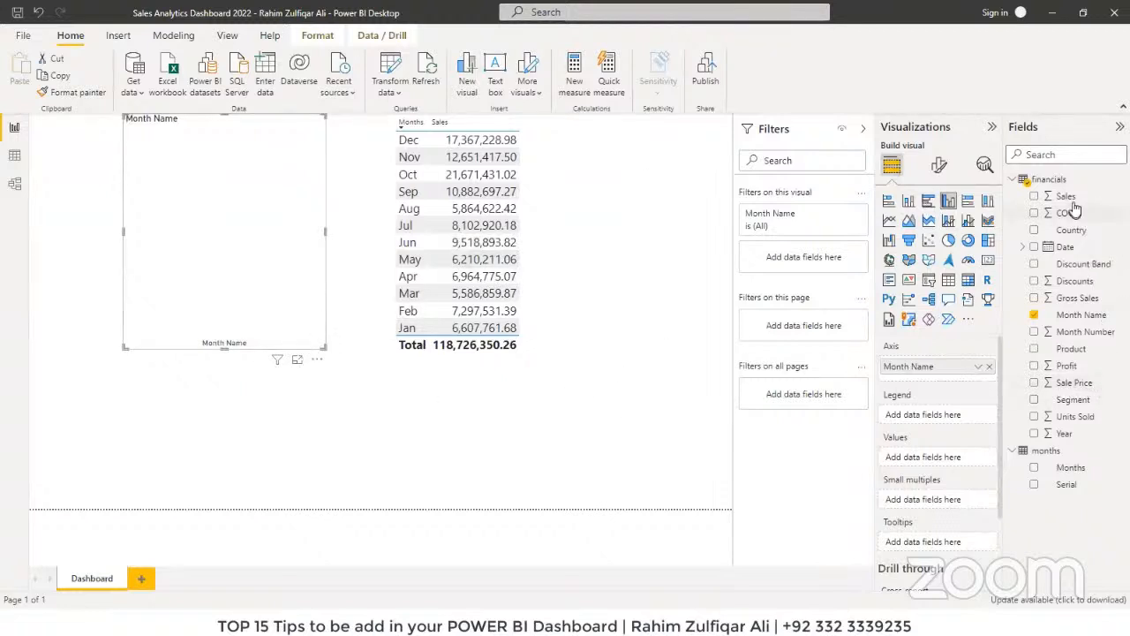
pyautogui.moveTo(1071, 201); pyautogui.dragTo(946, 457)
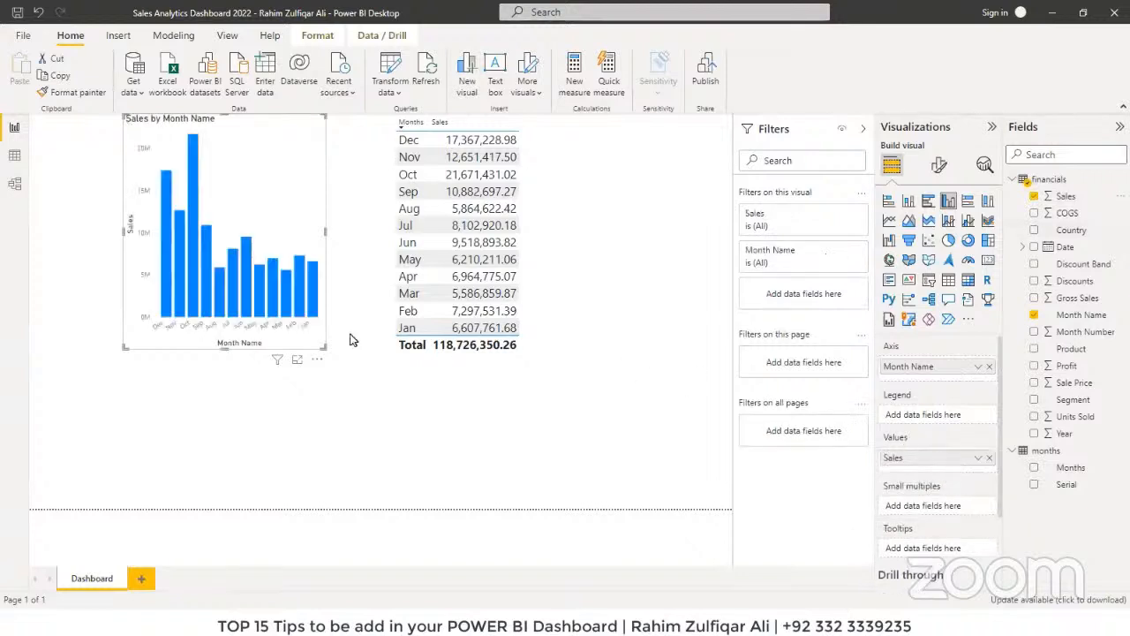
pyautogui.moveTo(326, 348); pyautogui.dragTo(356, 309)
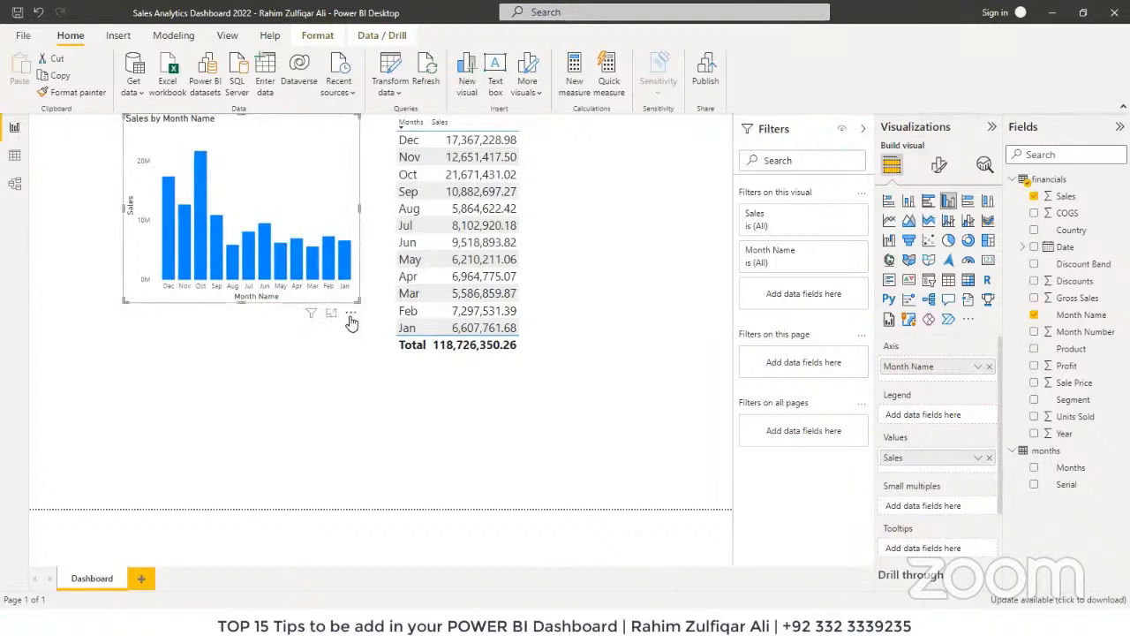
# Step: Sort the Sales by Month Name column chart in ascending order of Month Name
pyautogui.click(351, 312)
pyautogui.moveTo(399, 399)
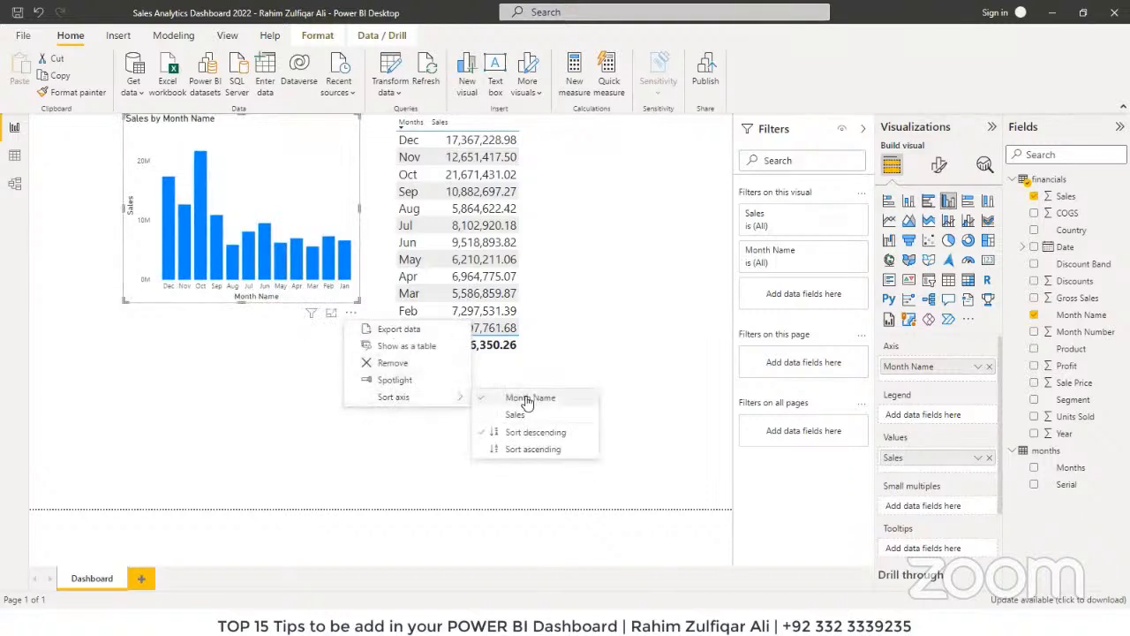
pyautogui.click(522, 451)
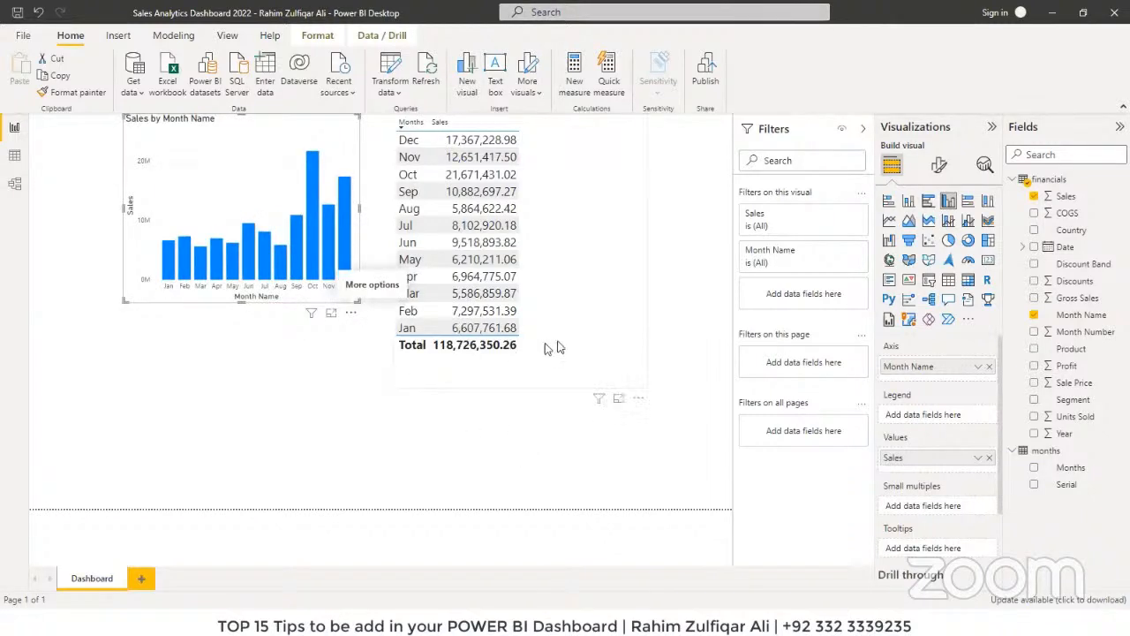
# Step: Make the Months and Sales table visual narrower and slightly shorter, and collapse the report's filters area
pyautogui.click(641, 385)
pyautogui.moveTo(642, 387); pyautogui.dragTo(546, 372)
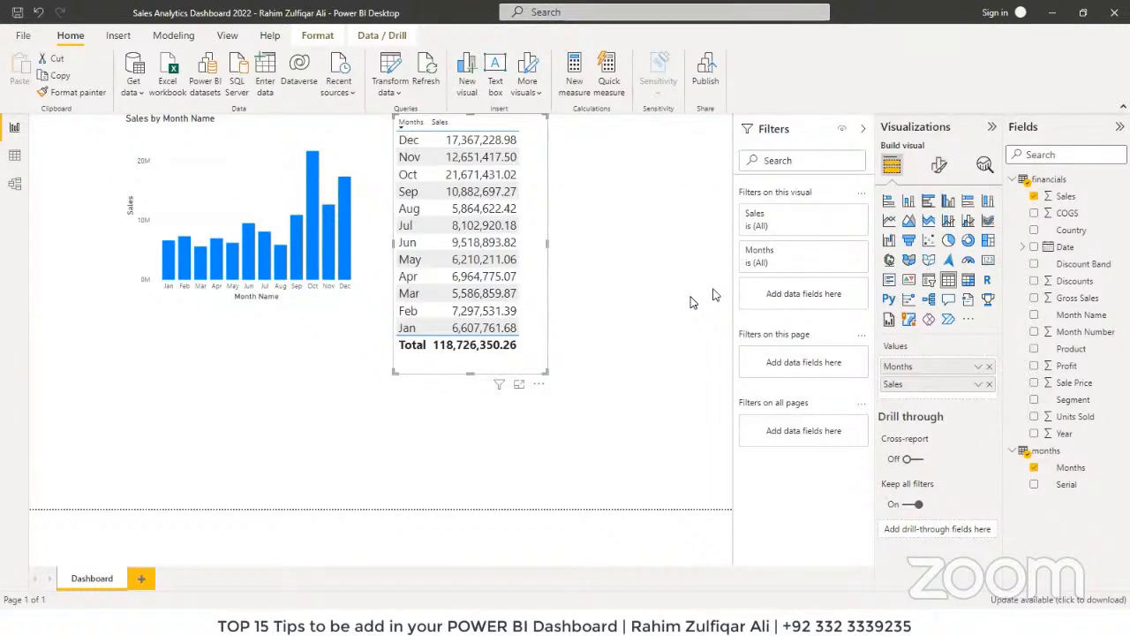
pyautogui.click(865, 130)
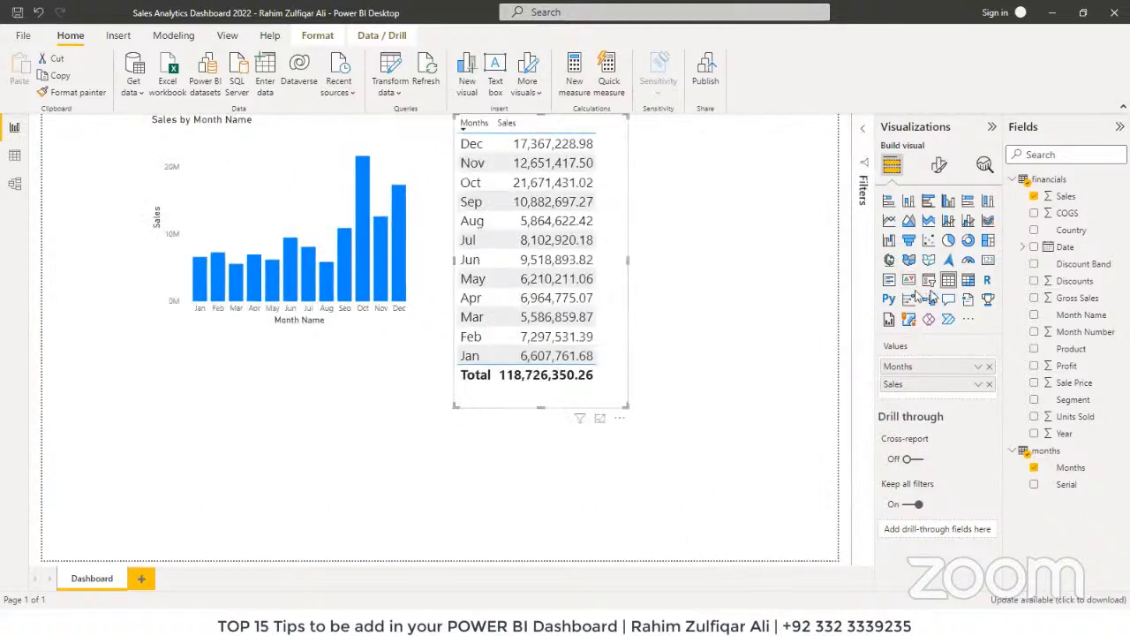
pyautogui.click(755, 265)
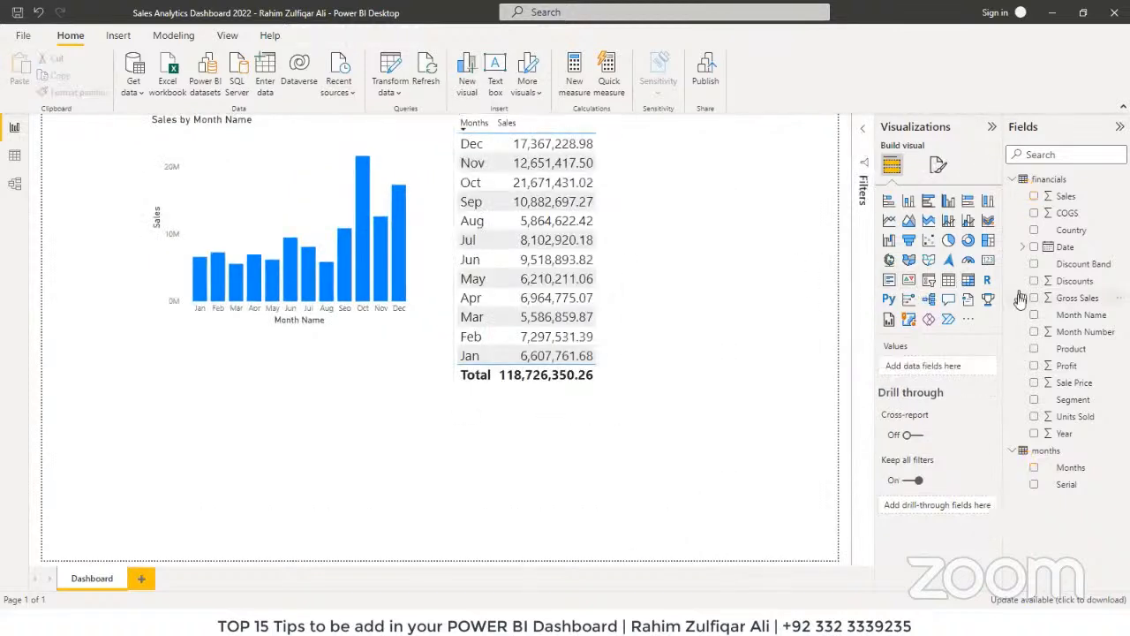
# Step: Add a table visual of financials' Discount Band beside the Months and Sales table and set its values font size to 17 pt
pyautogui.moveTo(1083, 267); pyautogui.dragTo(728, 256)
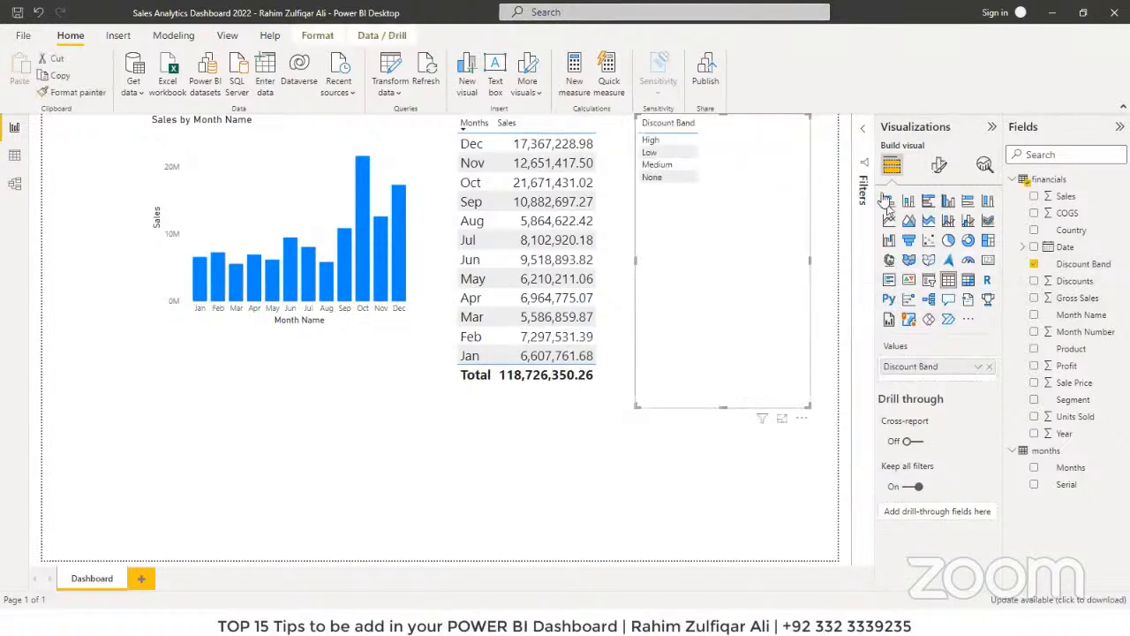
pyautogui.click(939, 165)
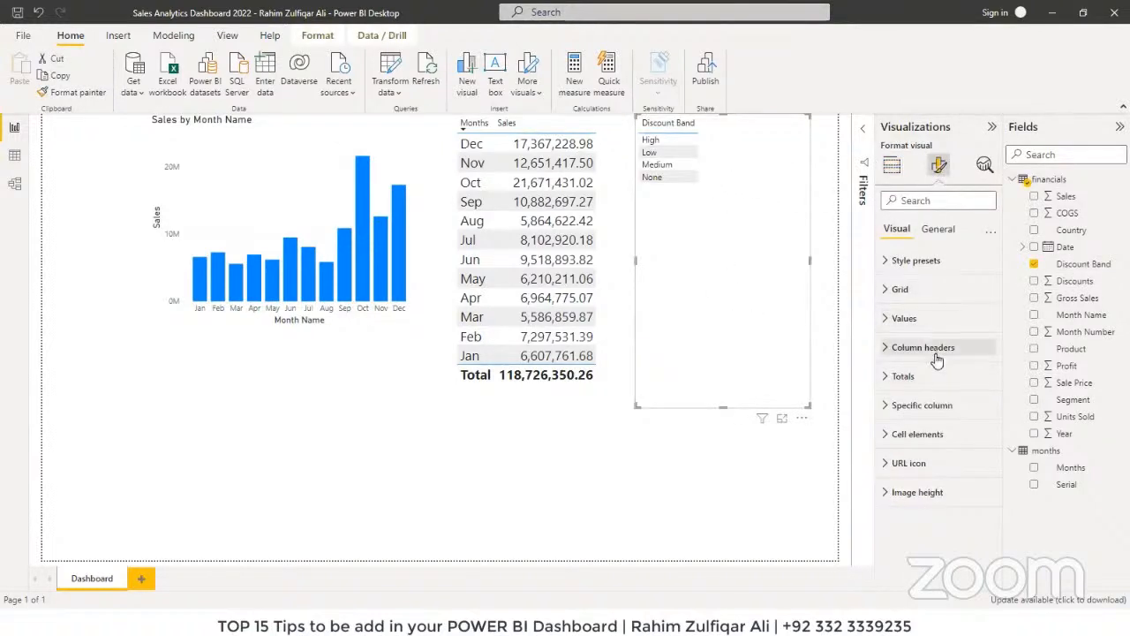
pyautogui.click(902, 318)
pyautogui.click(983, 380)
pyautogui.click(984, 380)
pyautogui.click(984, 380)
pyautogui.click(984, 380)
pyautogui.click(984, 380)
pyautogui.click(983, 380)
pyautogui.click(984, 380)
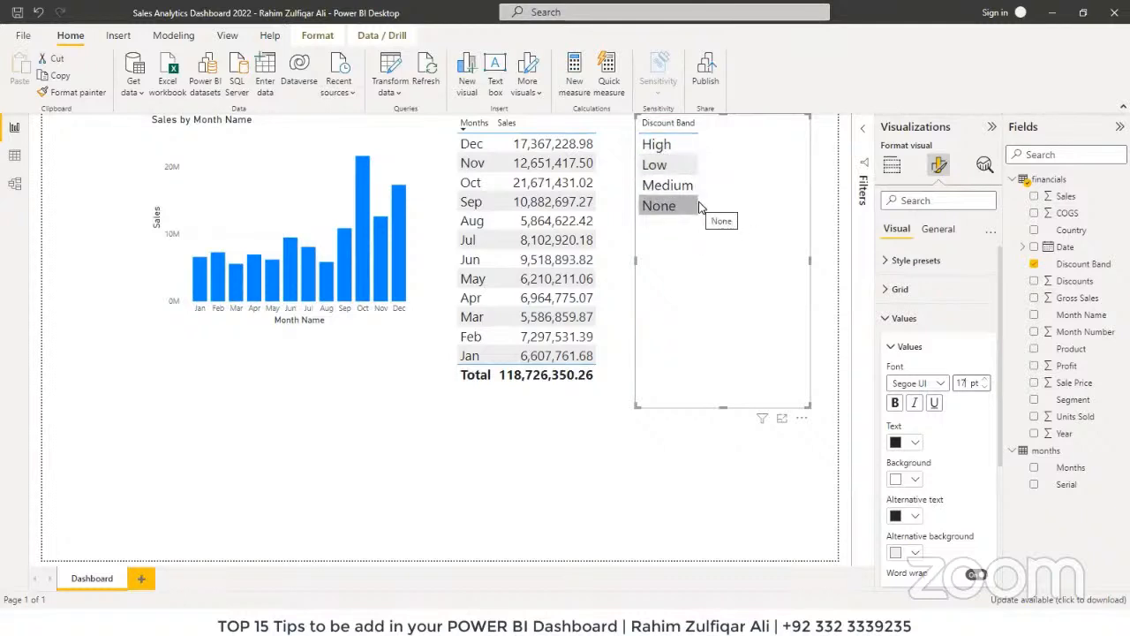
# Step: Examine the financials table's Discount Band column and the columns it can be sorted by, and return to the report
pyautogui.click(13, 156)
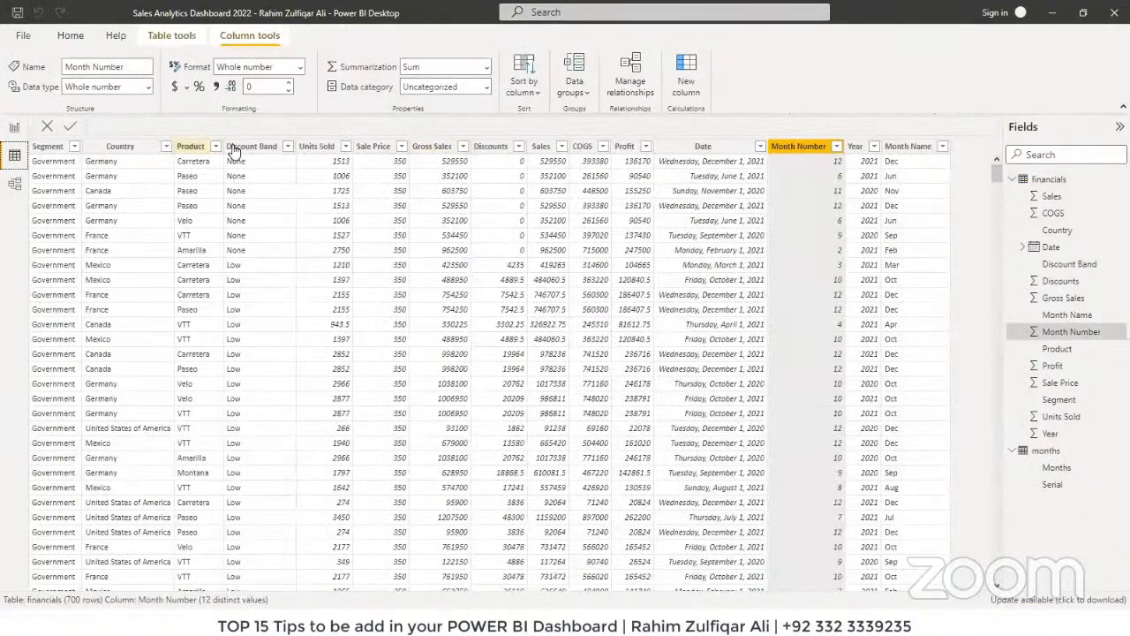
pyautogui.click(247, 147)
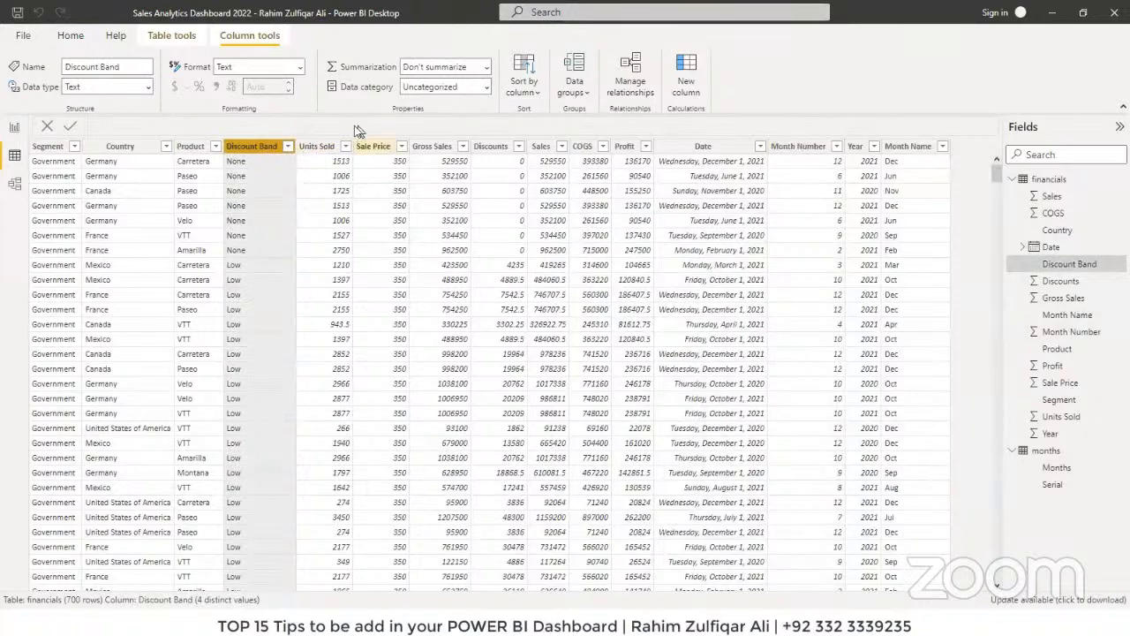
pyautogui.click(527, 81)
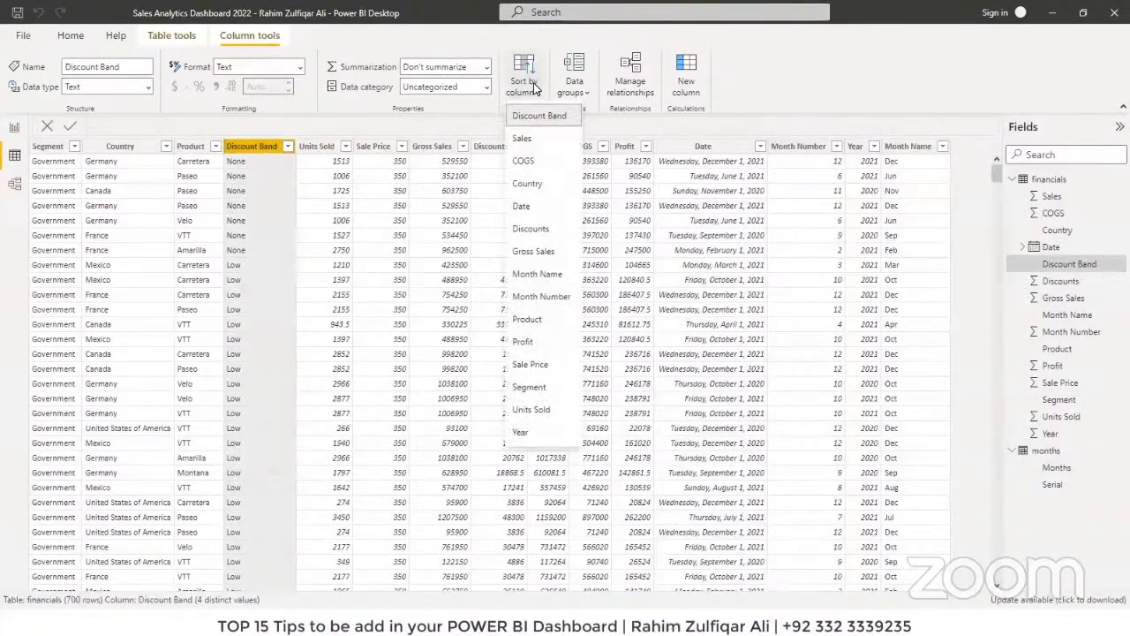
pyautogui.click(533, 85)
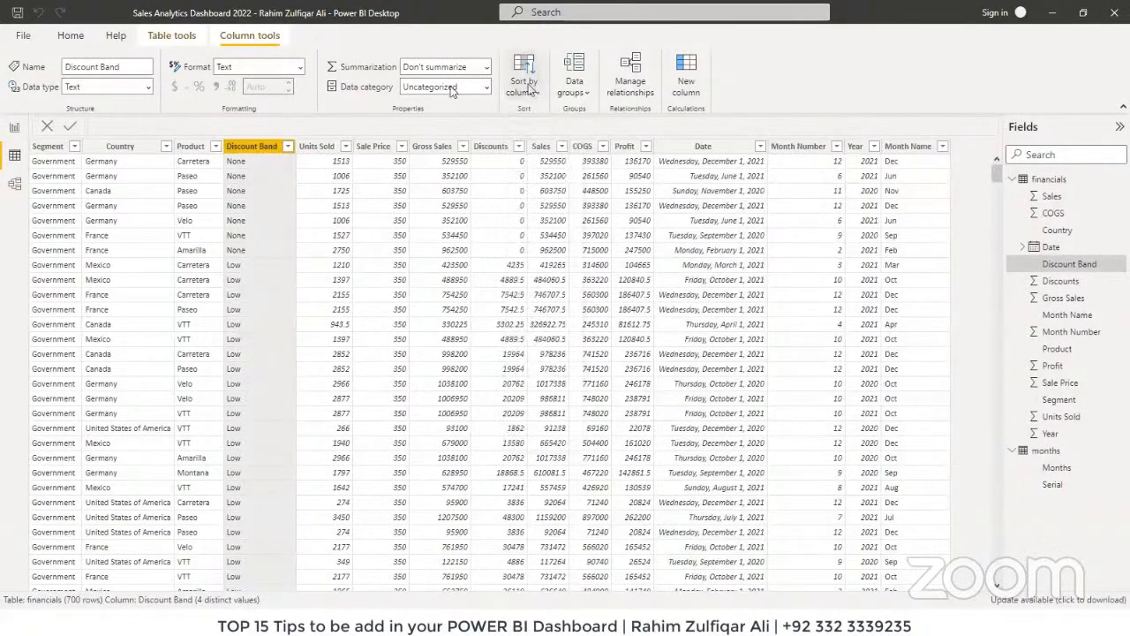
pyautogui.click(14, 133)
# Step: Load the DiscountBand1 table from the Sales Dataset Sample Excel workbook that has the author's name in its file name
pyautogui.click(134, 88)
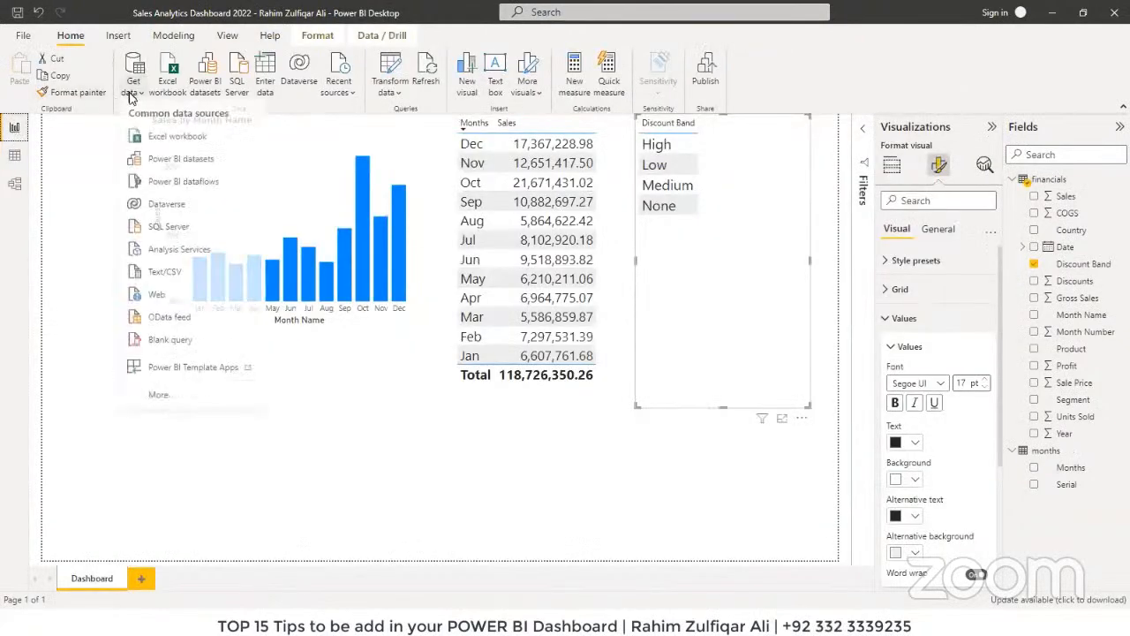
pyautogui.click(148, 139)
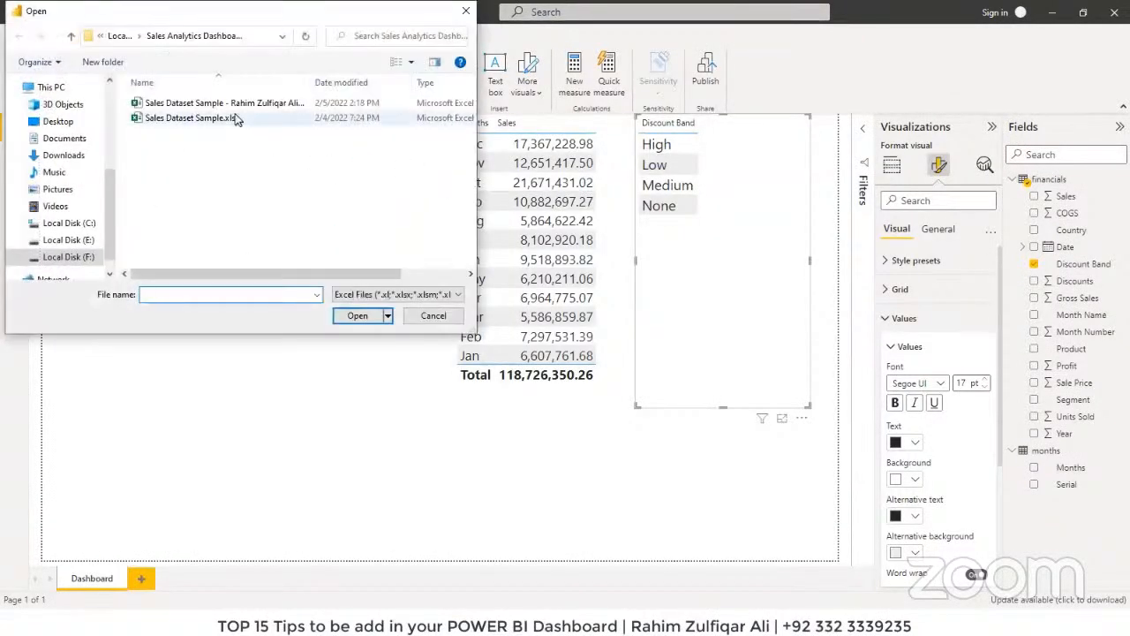
pyautogui.click(225, 102)
pyautogui.click(346, 315)
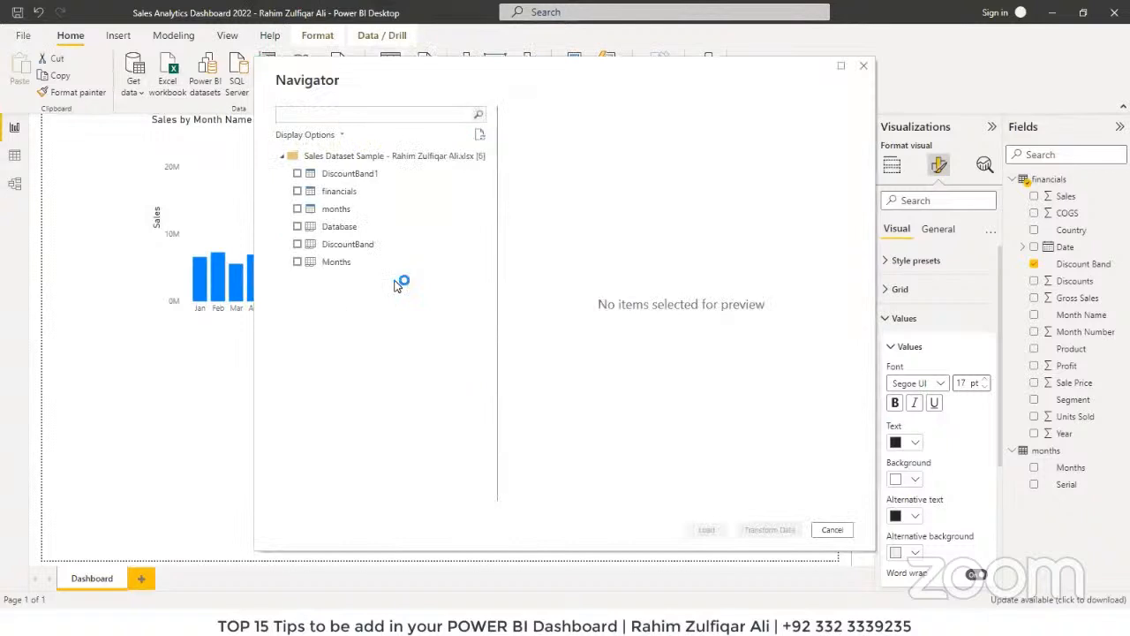
pyautogui.click(330, 178)
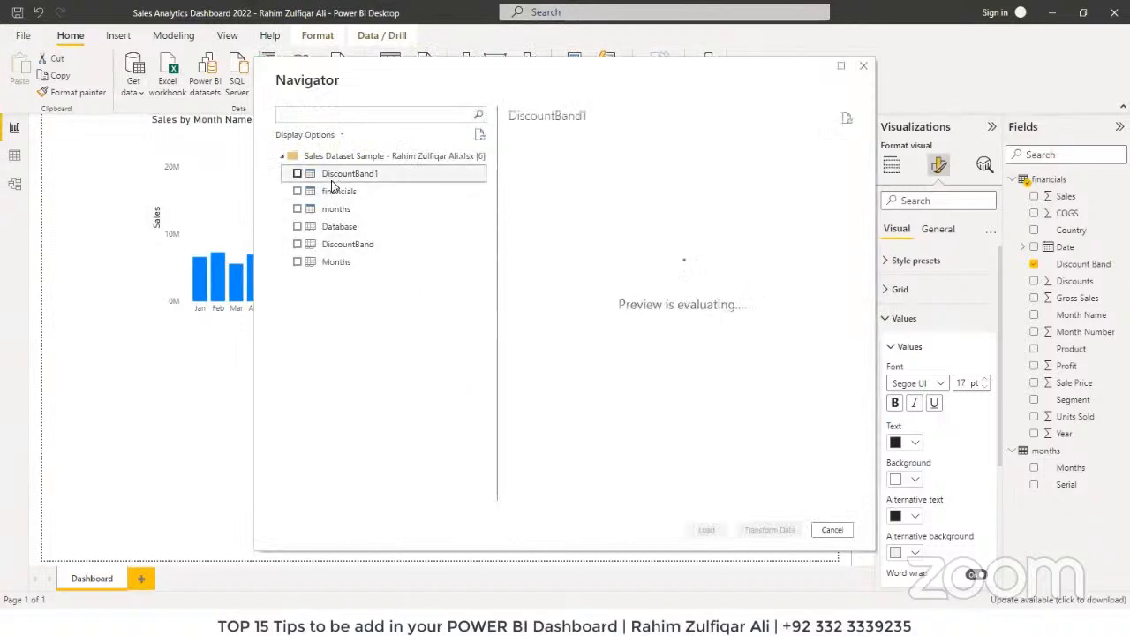
pyautogui.click(298, 174)
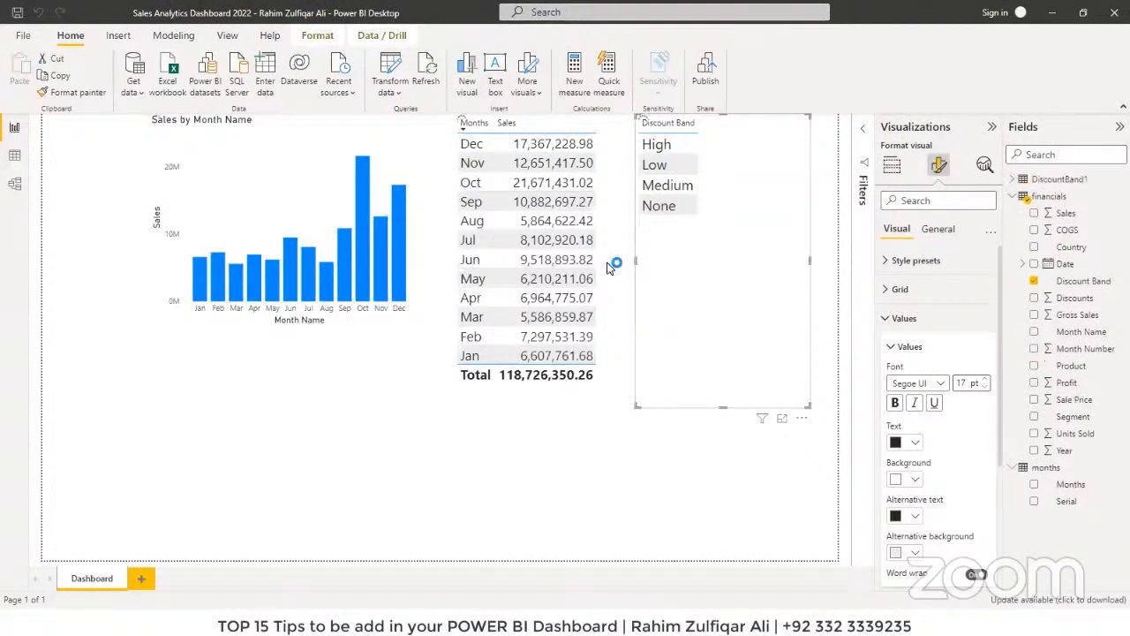
# Step: Move the DiscountBand1 table below the months table in the model diagram
pyautogui.click(14, 189)
pyautogui.moveTo(699, 188); pyautogui.dragTo(477, 329)
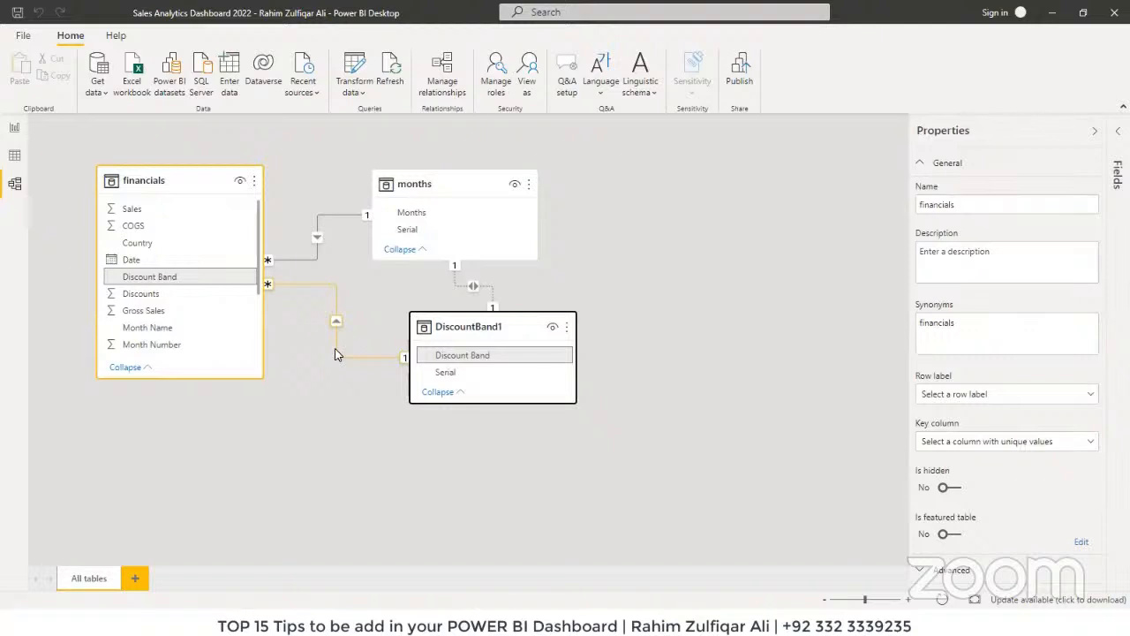
pyautogui.rightClick(490, 292)
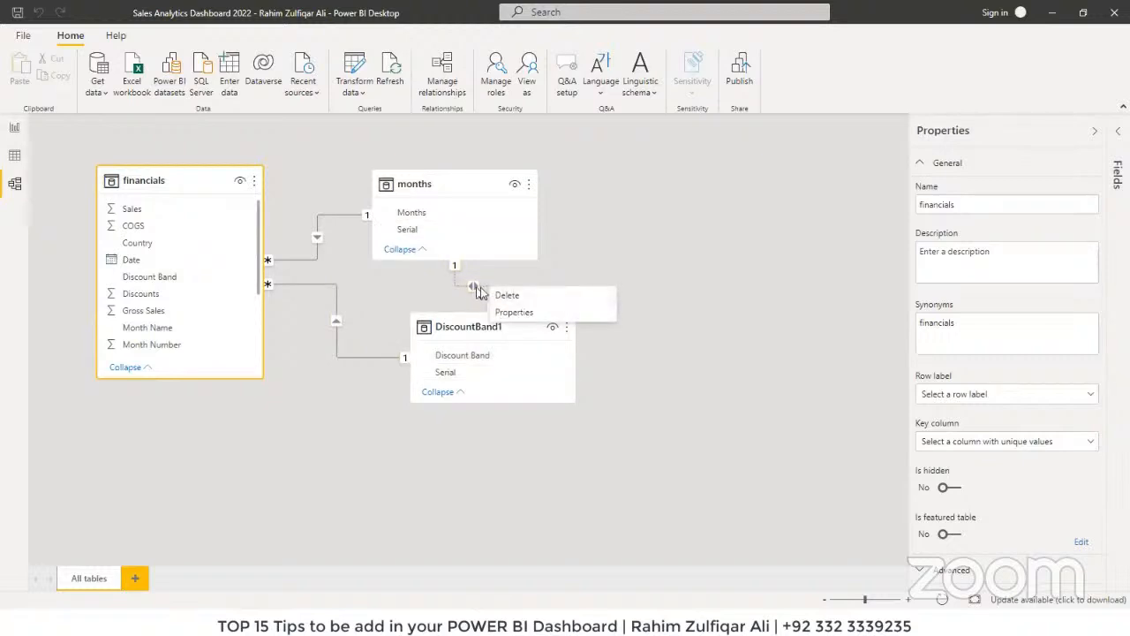
pyautogui.click(482, 292)
pyautogui.click(514, 291)
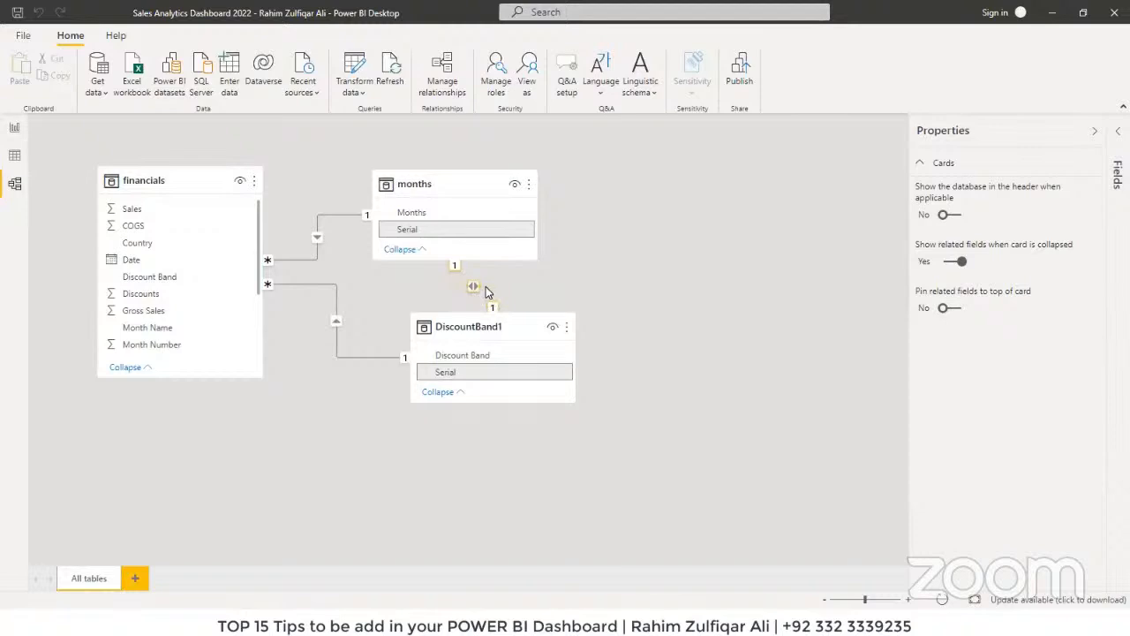
pyautogui.rightClick(486, 291)
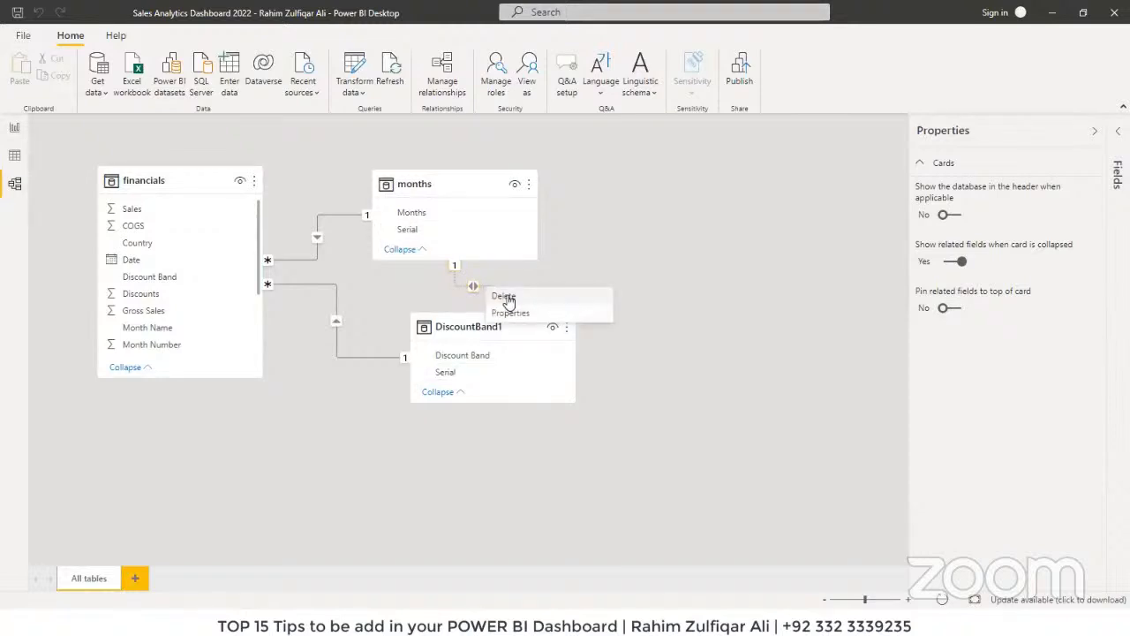
pyautogui.click(425, 292)
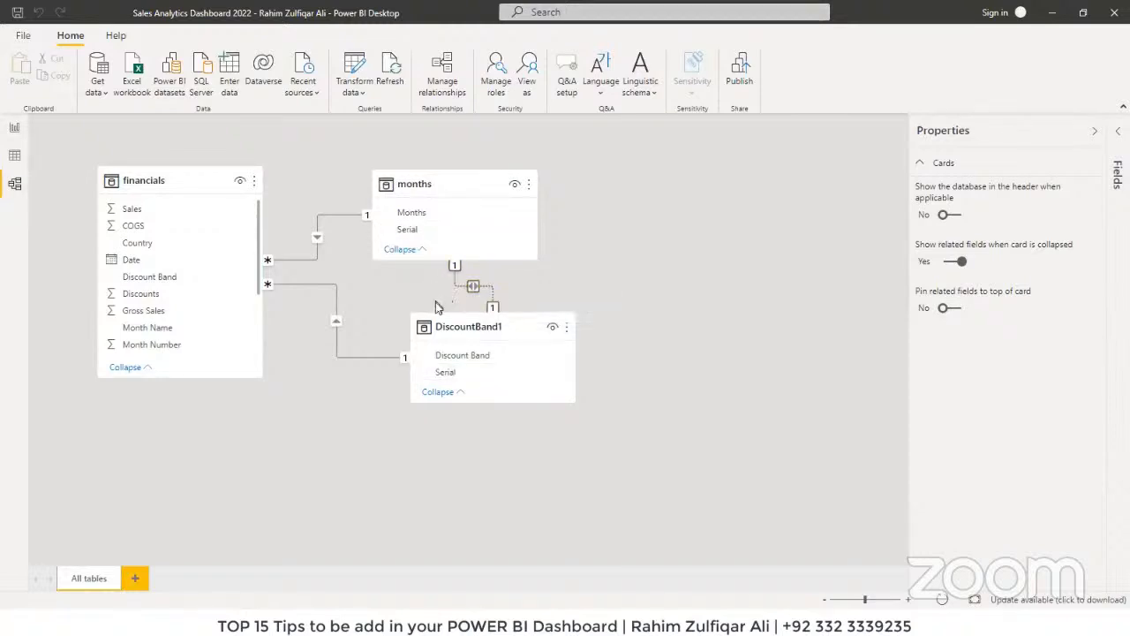
# Step: Sort the DiscountBand1 table's Discount Band column by Serial and return to the report
pyautogui.click(14, 127)
pyautogui.click(14, 158)
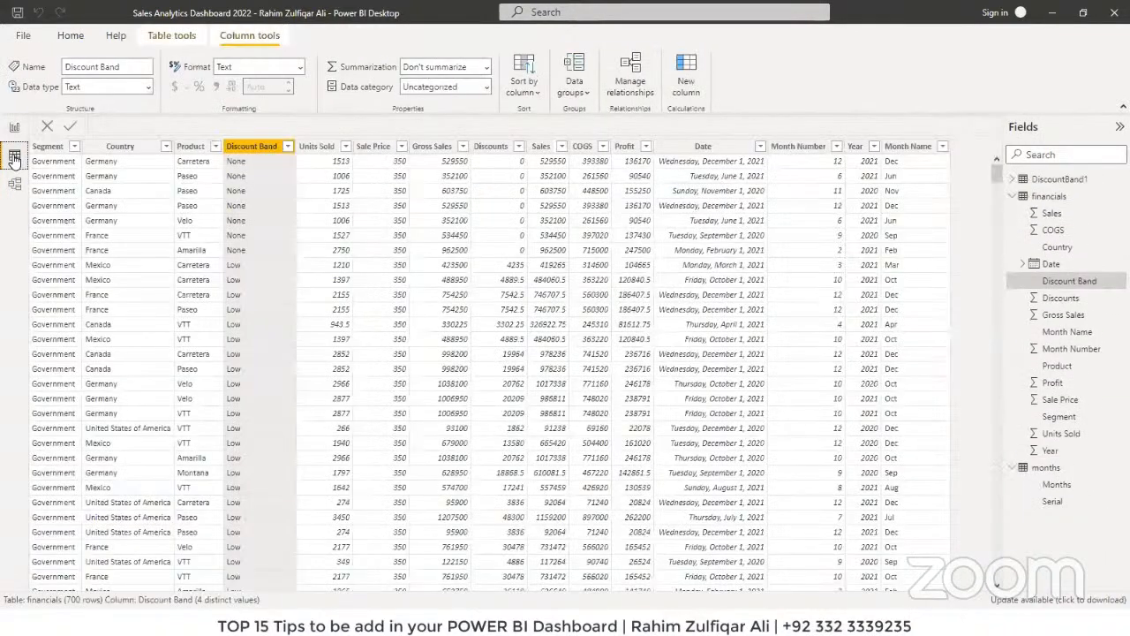
pyautogui.click(1060, 179)
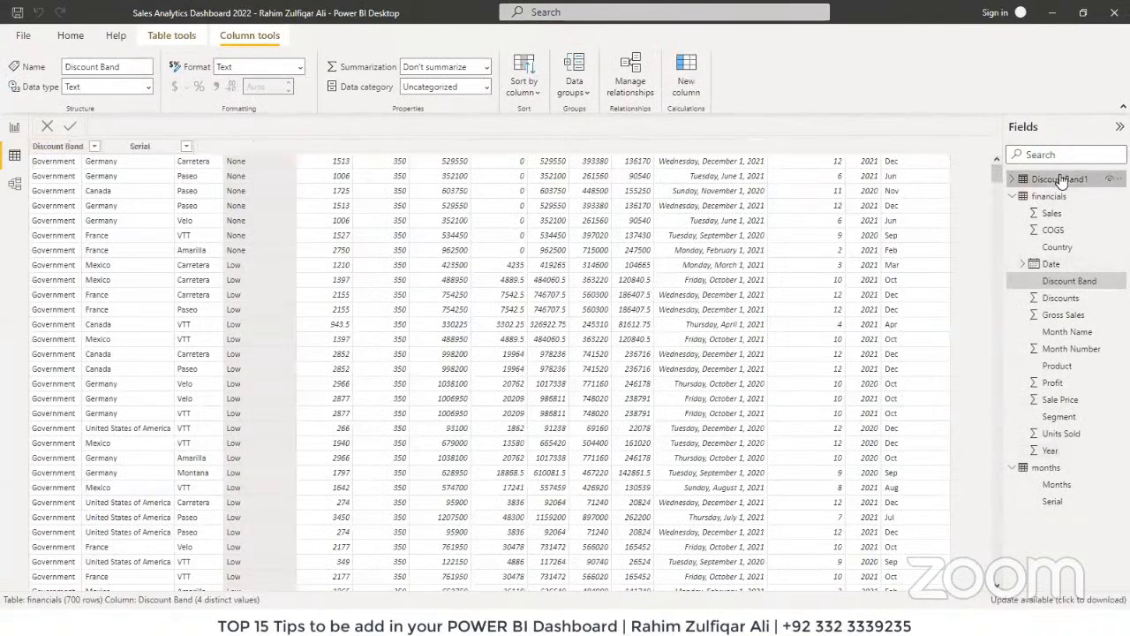
pyautogui.click(62, 150)
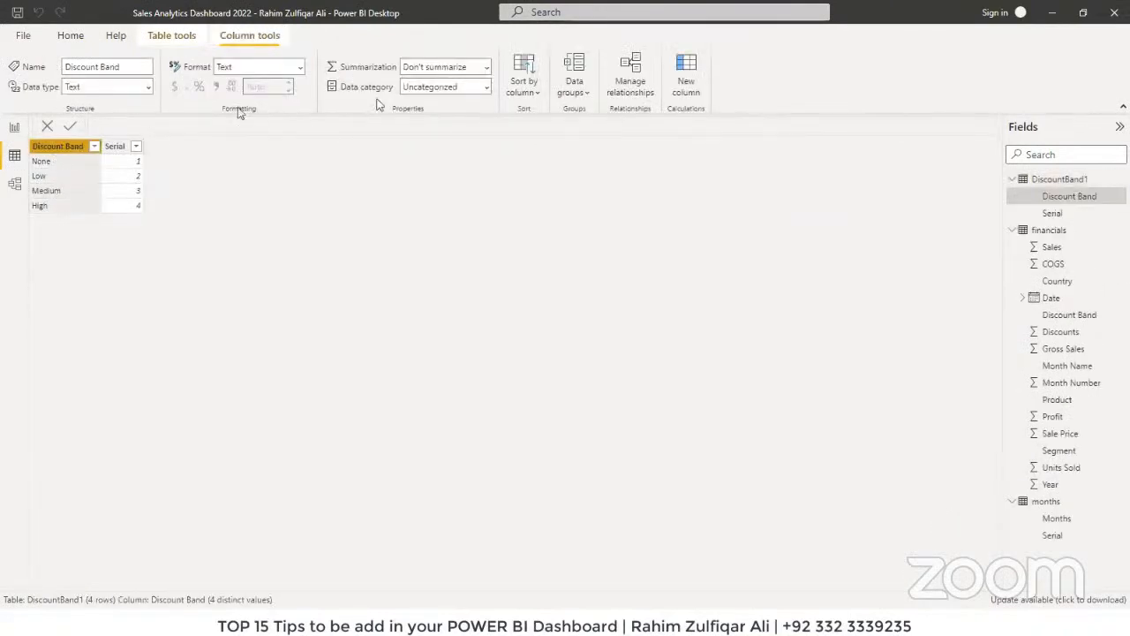
pyautogui.click(524, 92)
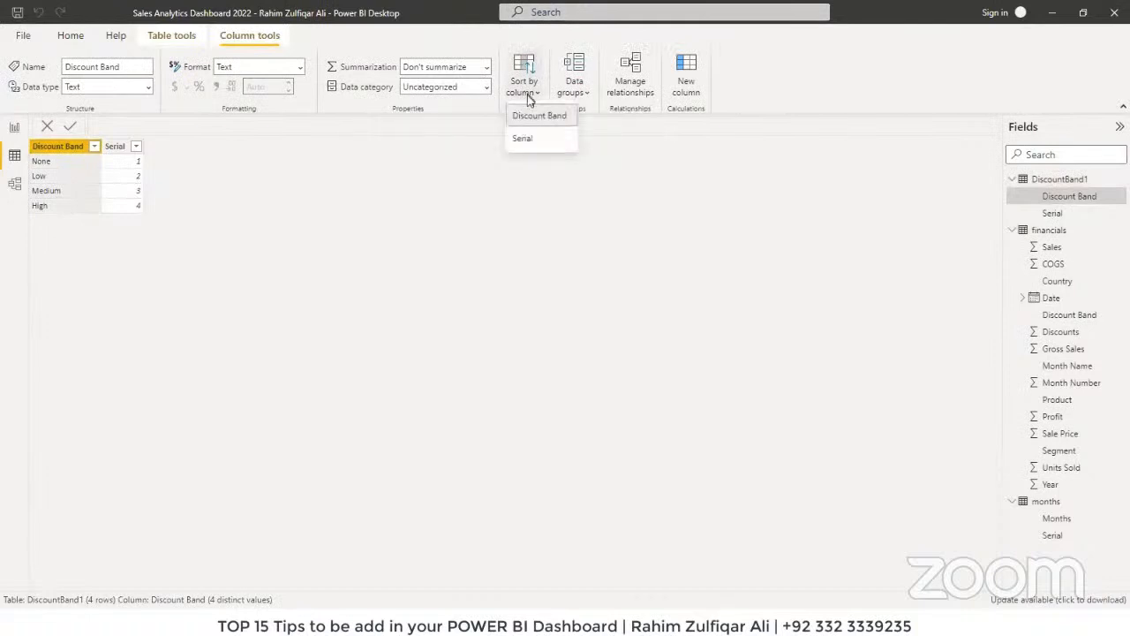
pyautogui.click(522, 142)
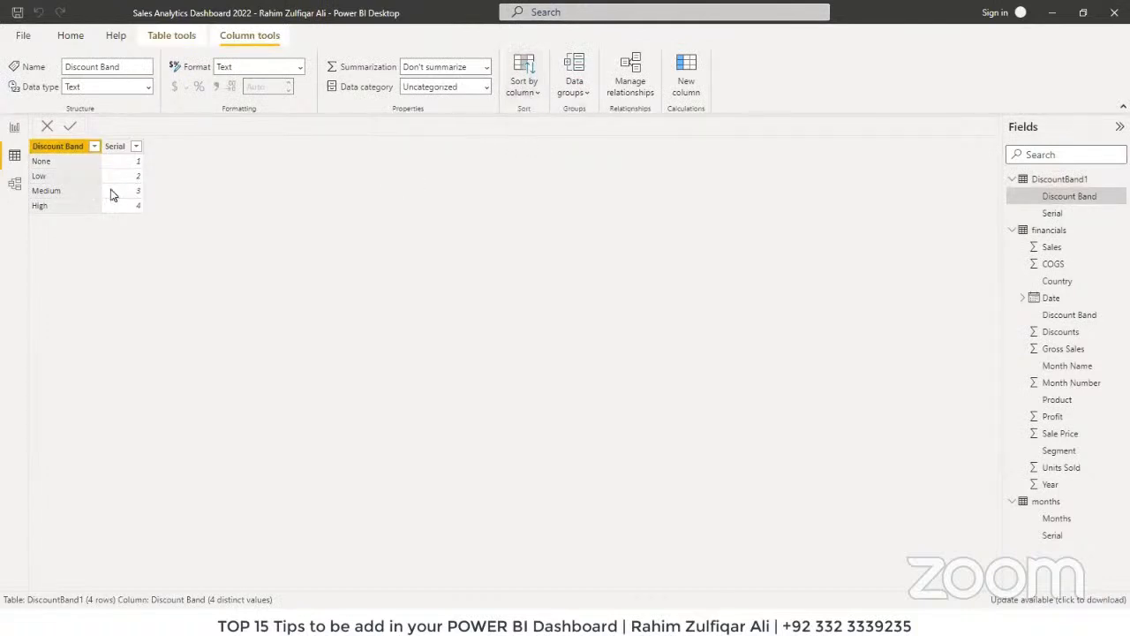
pyautogui.click(11, 128)
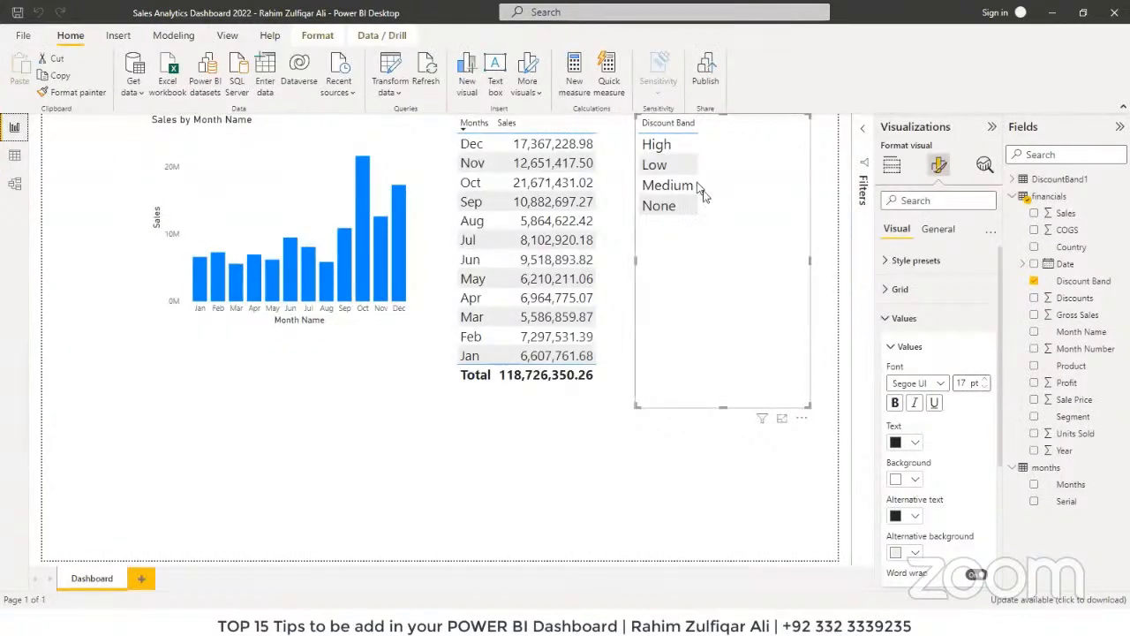
# Step: Sort the Discount Band table visual in descending order
pyautogui.click(801, 418)
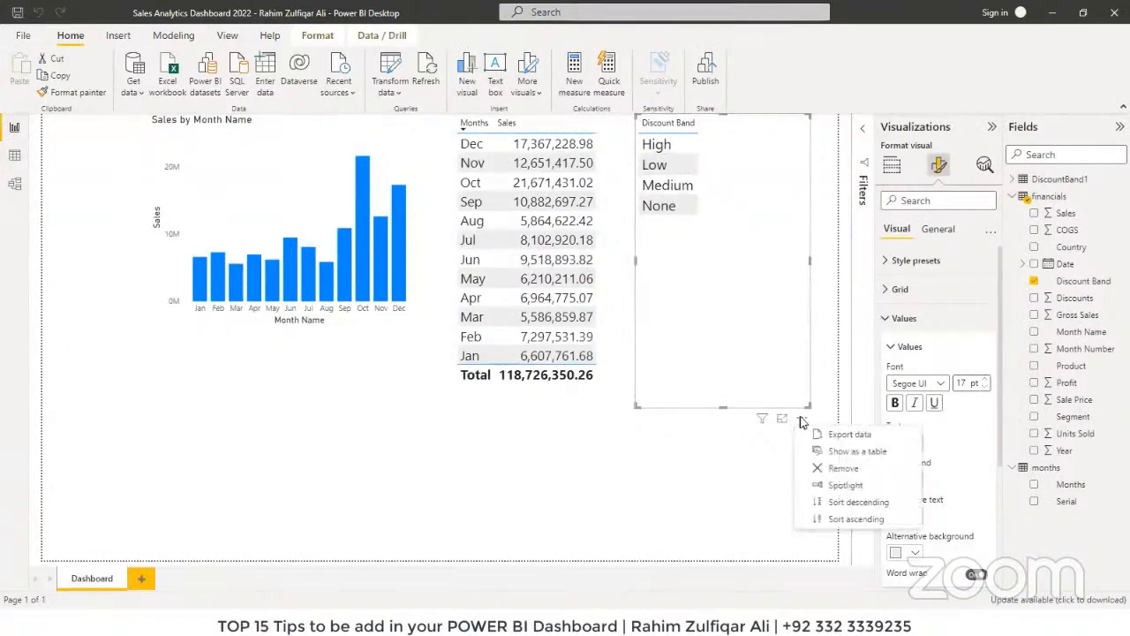
pyautogui.click(852, 503)
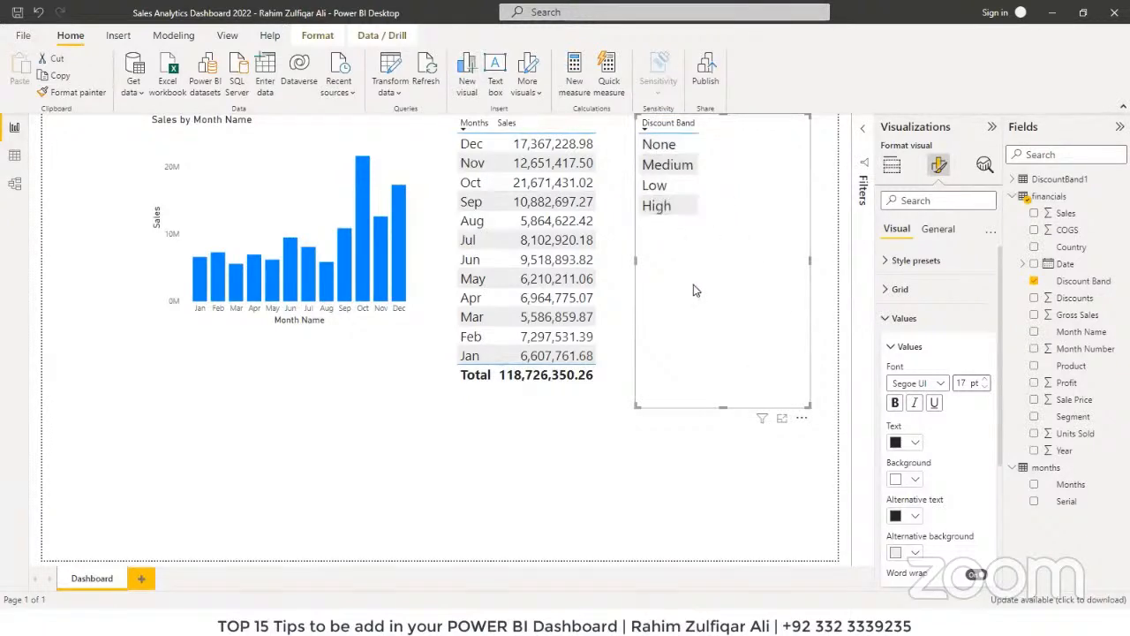
# Step: Replace financials' Discount Band in the table visual with the Discount Band field from DiscountBand1
pyautogui.click(1033, 283)
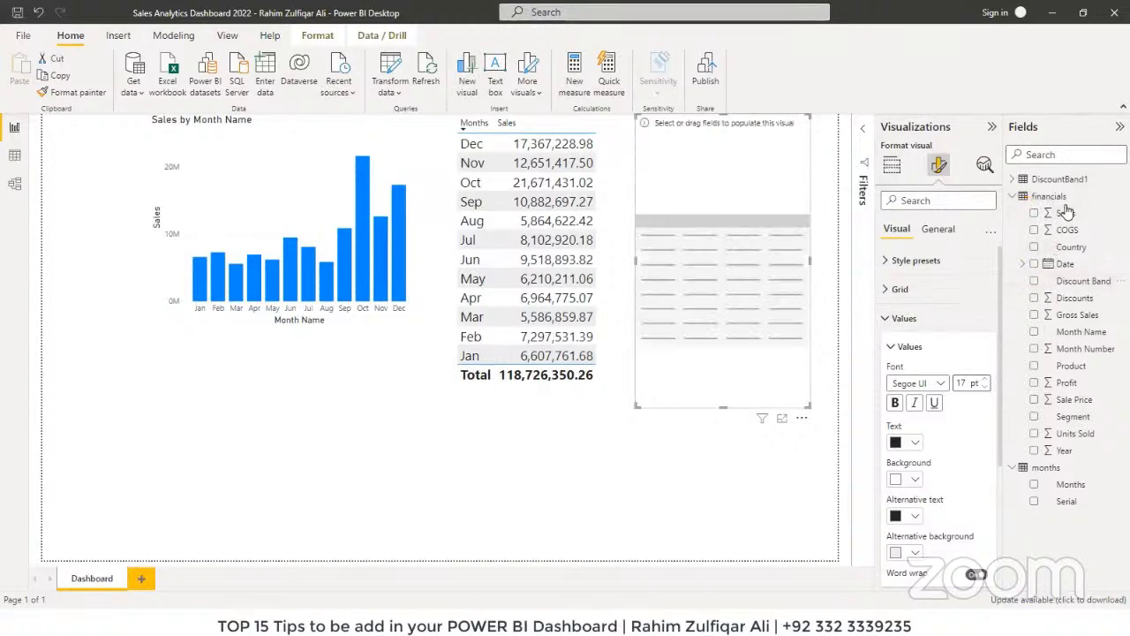
pyautogui.click(1013, 181)
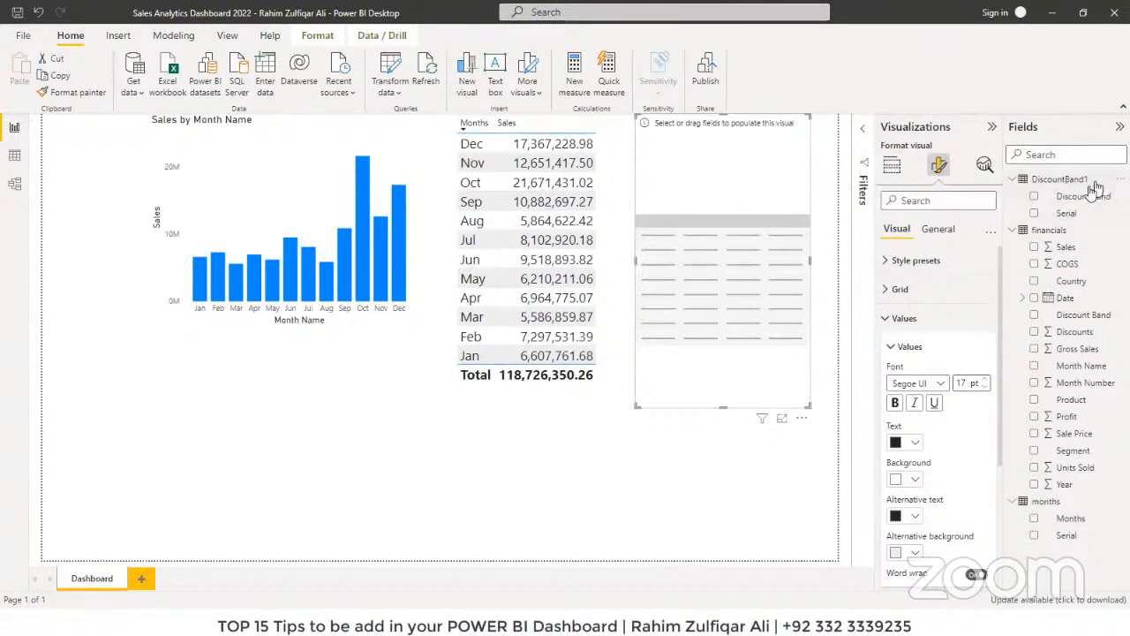
pyautogui.moveTo(1084, 198); pyautogui.dragTo(749, 194)
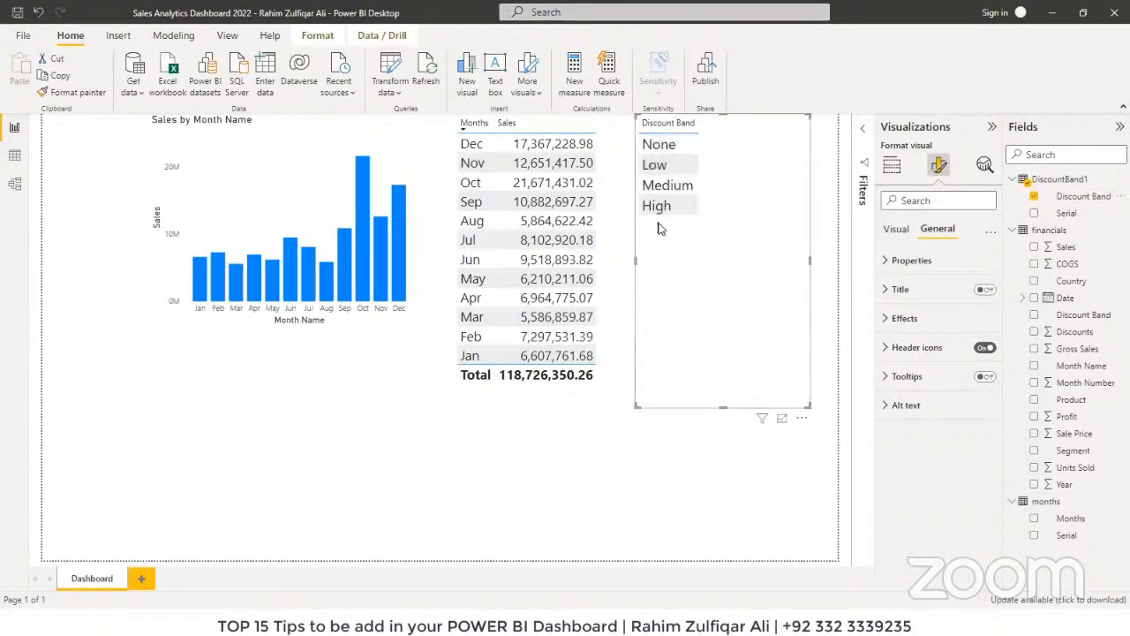
# Step: Add financials' Discounts as a second column of the Discount Band table visual, leaving out COGS
pyautogui.moveTo(1078, 267); pyautogui.dragTo(673, 173)
pyautogui.click(1034, 264)
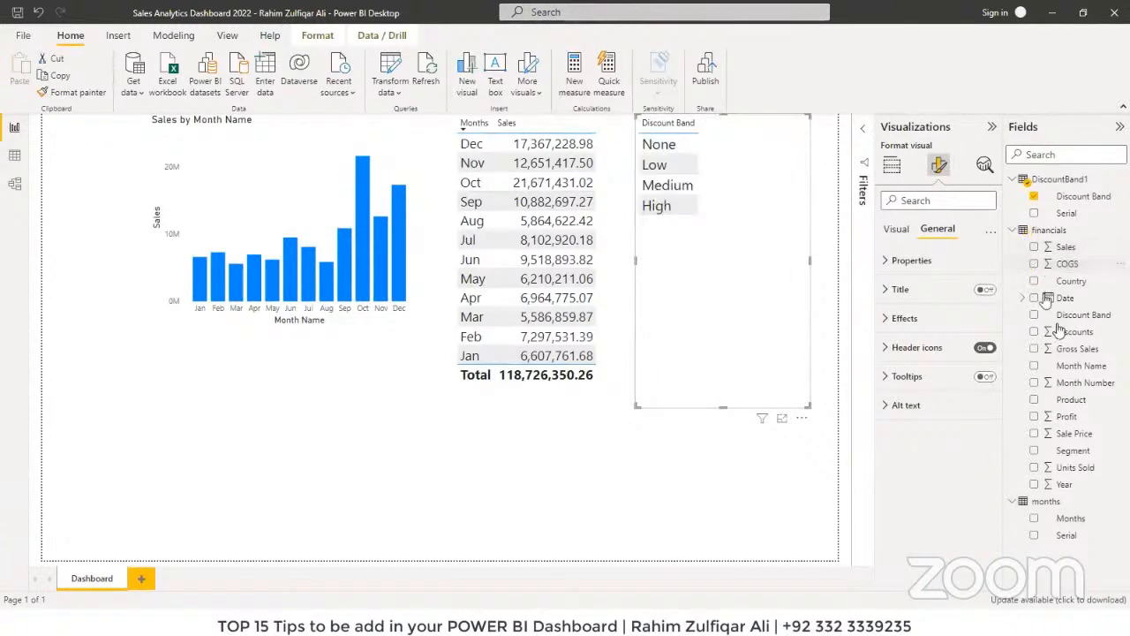
pyautogui.moveTo(1071, 332); pyautogui.dragTo(752, 174)
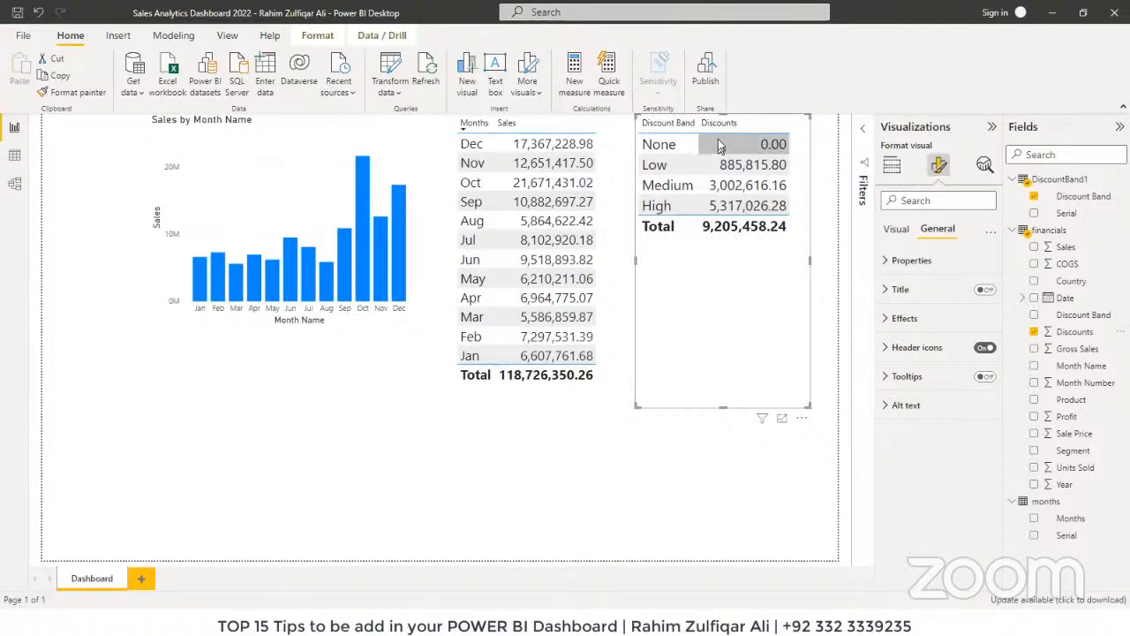
# Step: Sort the discounts table visual by its Discount Band column
pyautogui.click(668, 123)
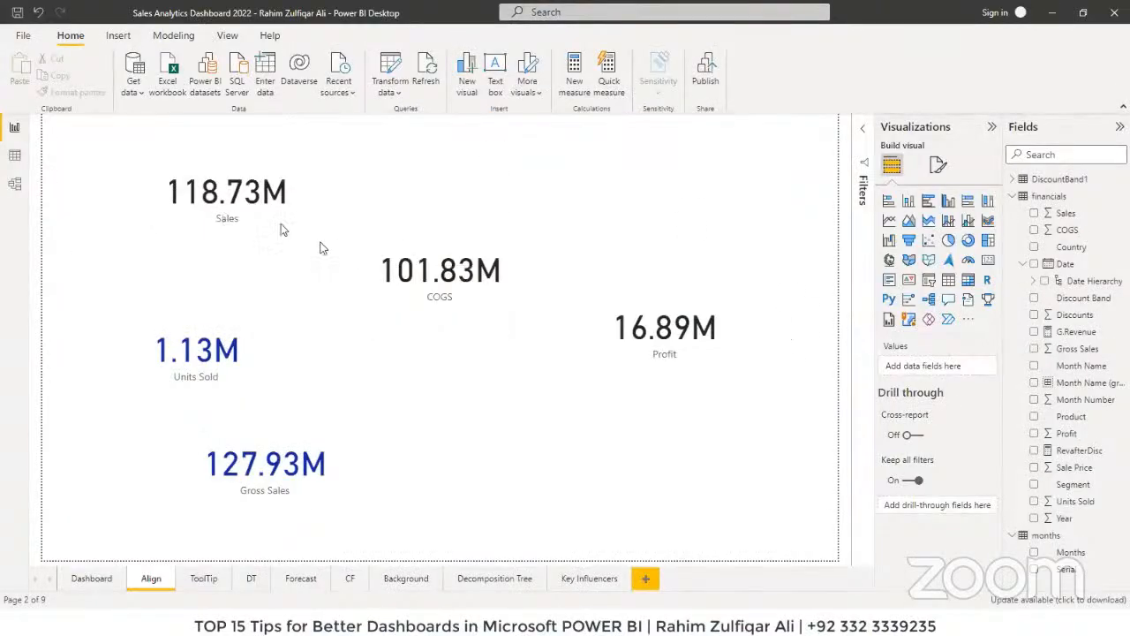
# Step: Align the Sales, COGS and Profit cards on the Align page with Align middle
pyautogui.click(237, 207)
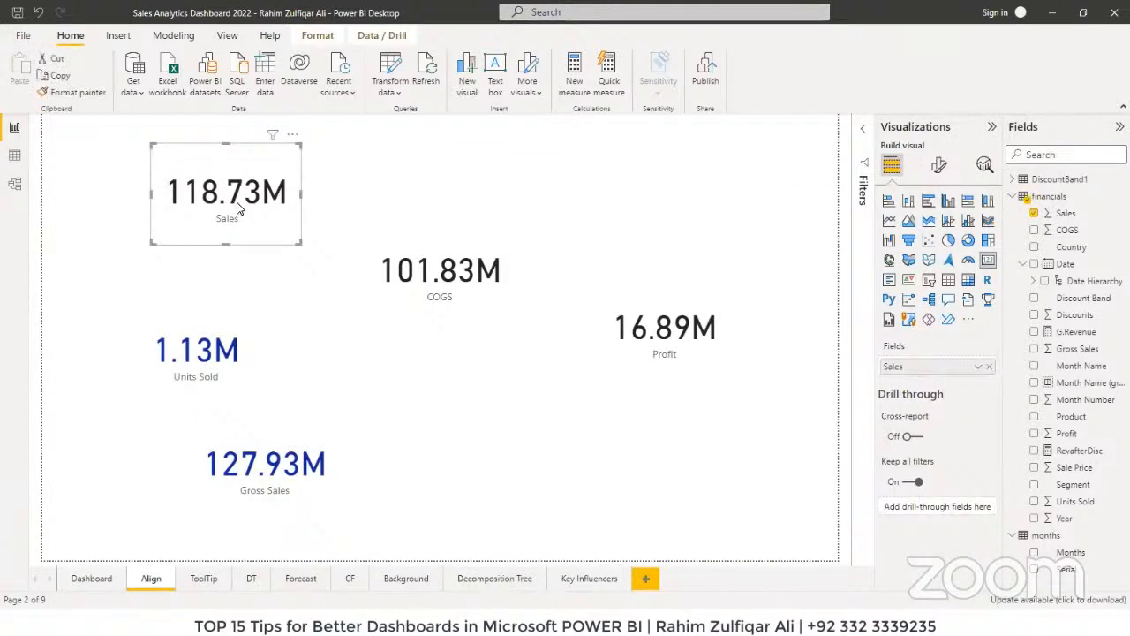
pyautogui.keyDown('ctrl'); pyautogui.click(468, 308); pyautogui.keyUp('ctrl')
pyautogui.keyDown('ctrl'); pyautogui.click(696, 341); pyautogui.keyUp('ctrl')
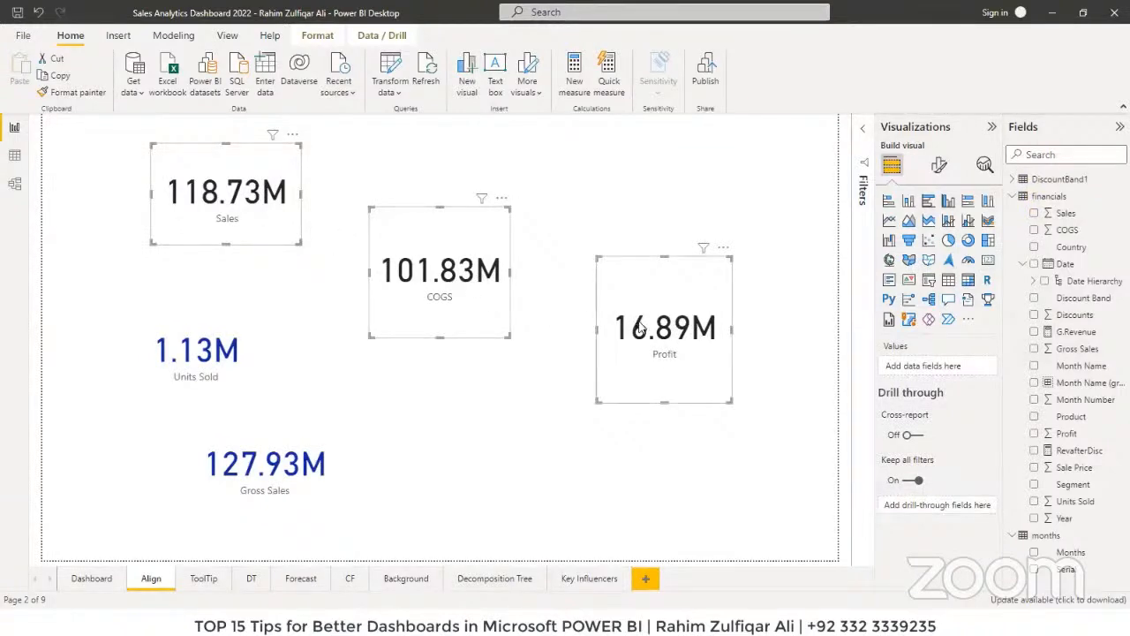
pyautogui.click(327, 39)
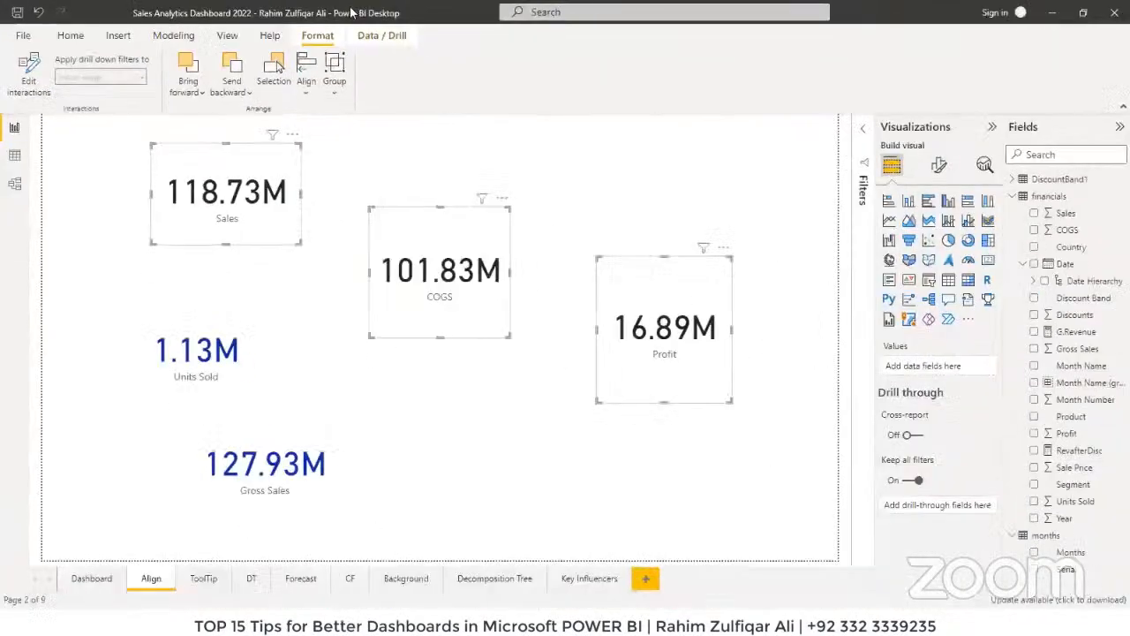
pyautogui.click(307, 91)
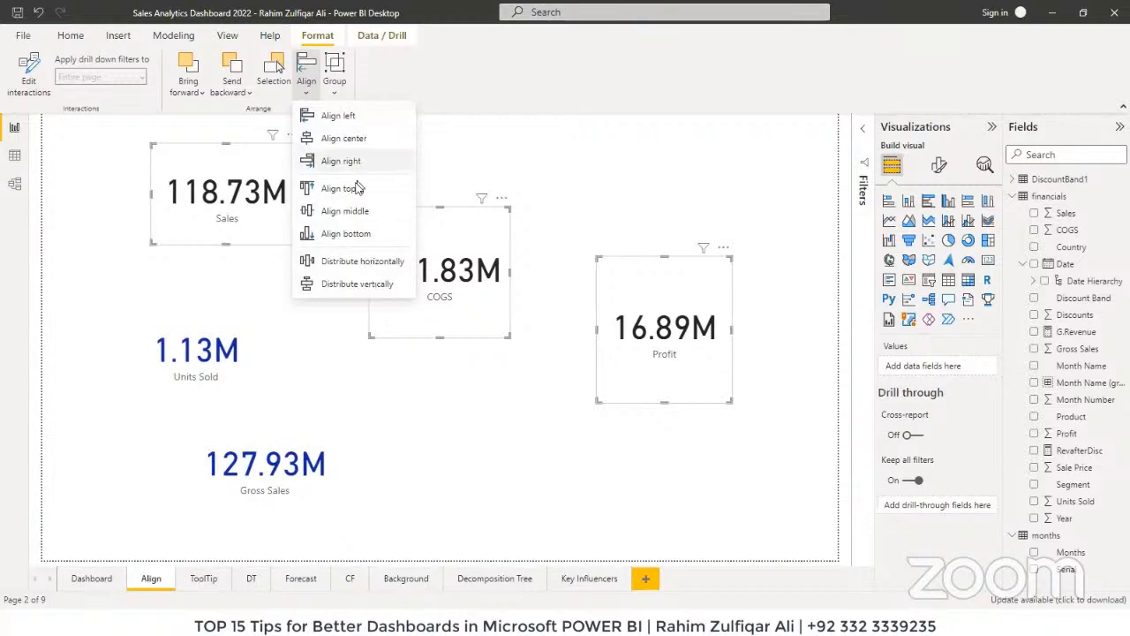
pyautogui.click(350, 212)
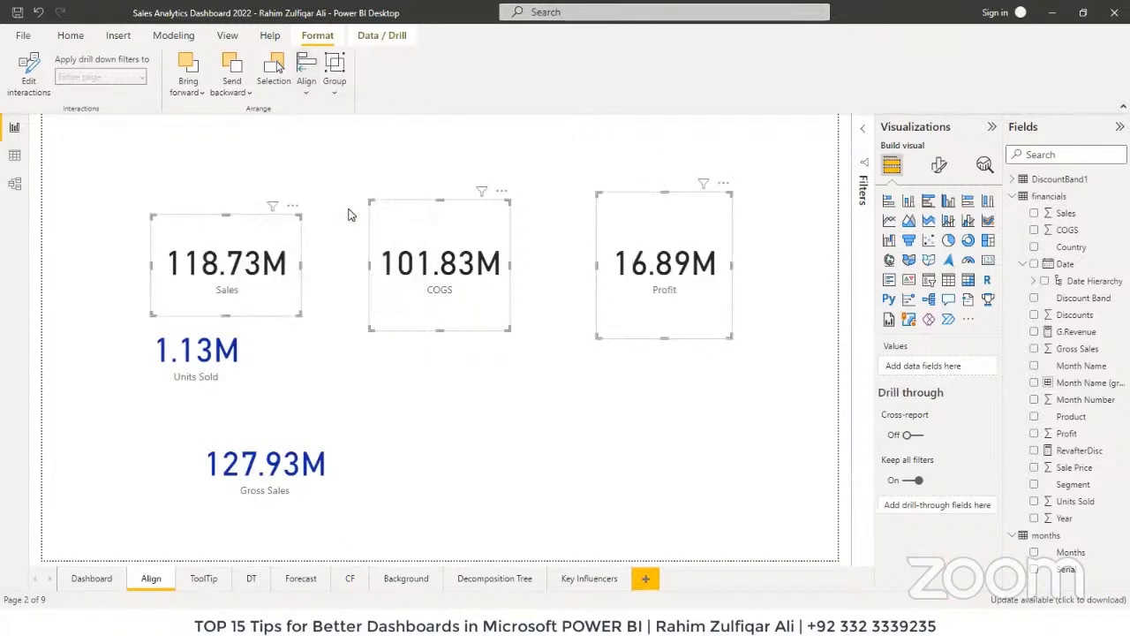
# Step: Distribute the Sales, COGS and Profit cards horizontally, and move the COGS card slightly upward
pyautogui.click(307, 92)
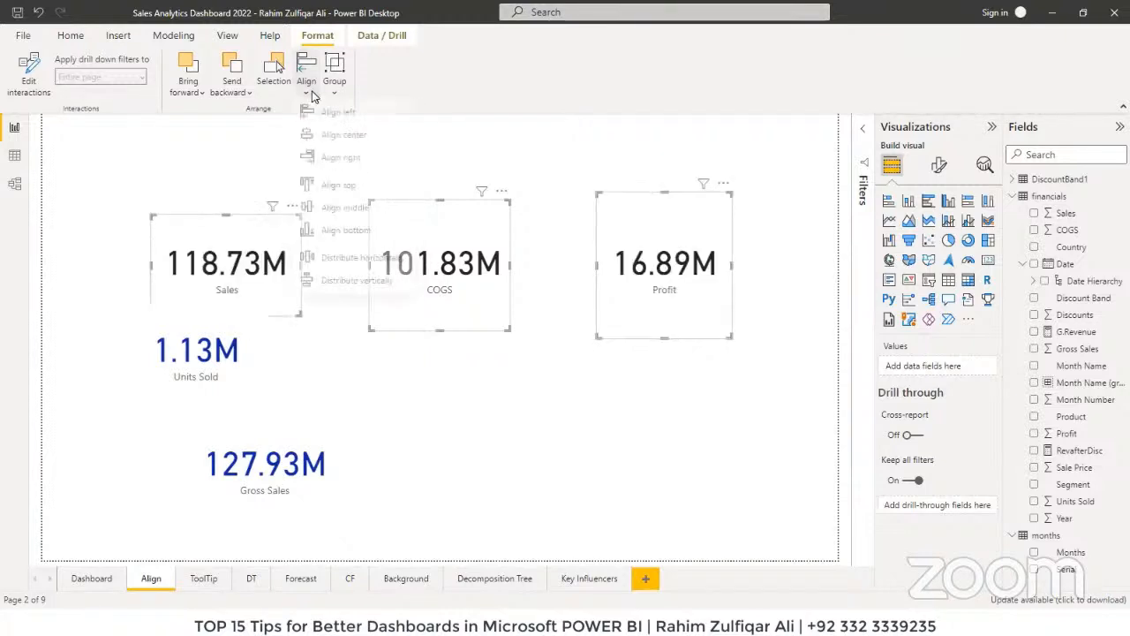
pyautogui.click(343, 257)
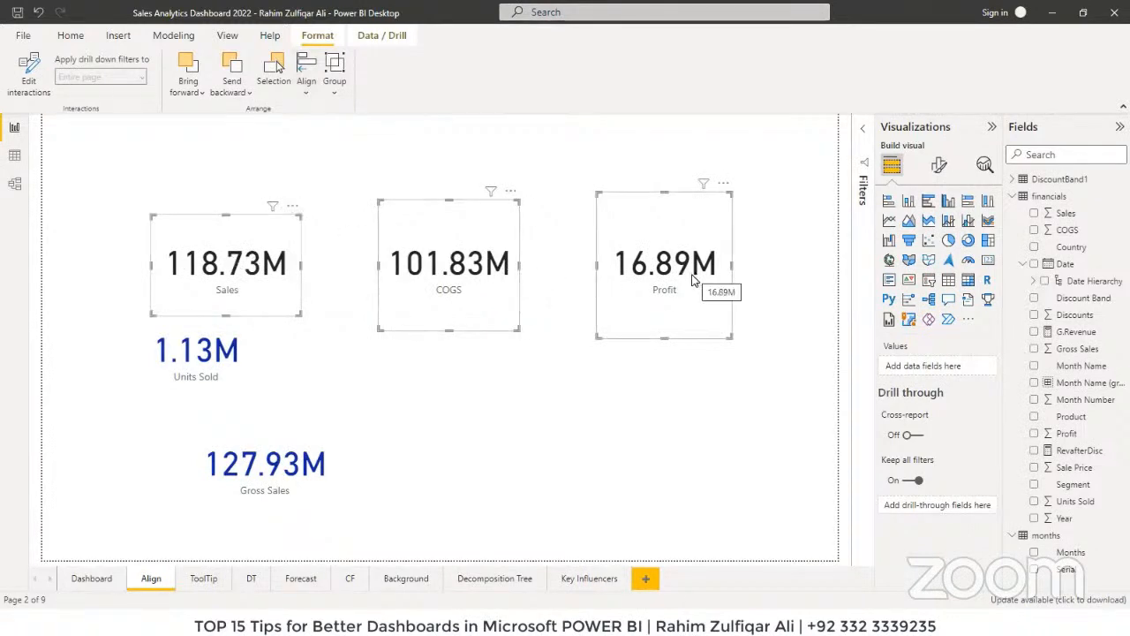
pyautogui.click(543, 346)
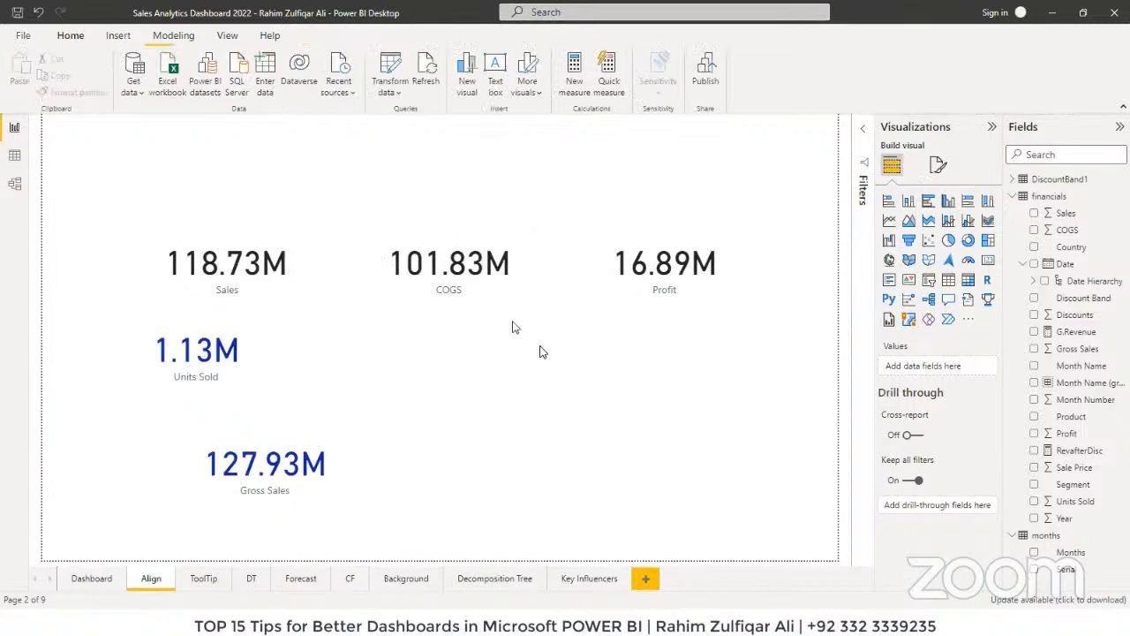
pyautogui.click(452, 265)
pyautogui.moveTo(445, 258)
pyautogui.mouseDown()
pyautogui.moveTo(434, 241)
pyautogui.moveTo(466, 274)
pyautogui.moveTo(391, 276)
pyautogui.moveTo(422, 276)
pyautogui.moveTo(457, 256)
pyautogui.moveTo(446, 275)
pyautogui.mouseUp()
# Step: Align the Units Sold and Gross Sales cards with each other using Align center
pyautogui.click(187, 346)
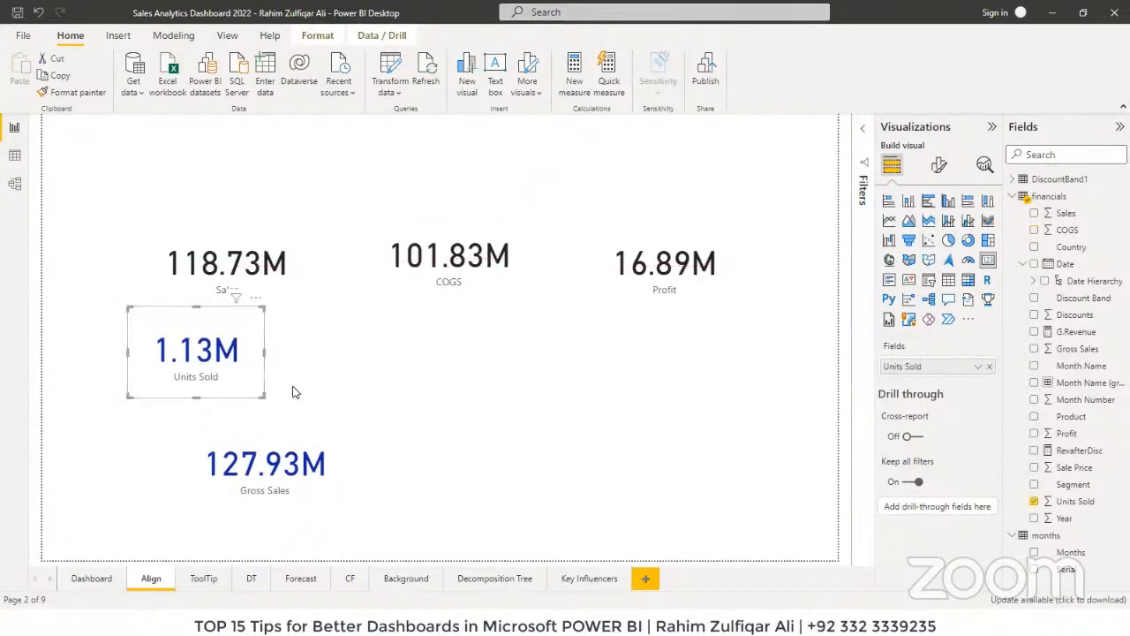
pyautogui.click(262, 443)
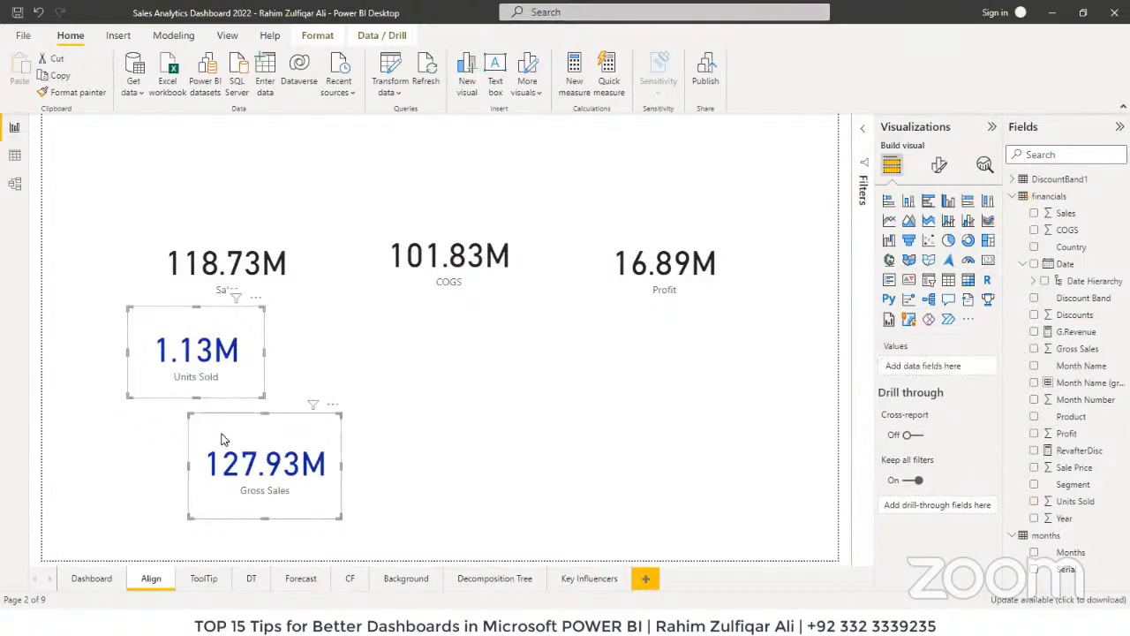
pyautogui.click(334, 42)
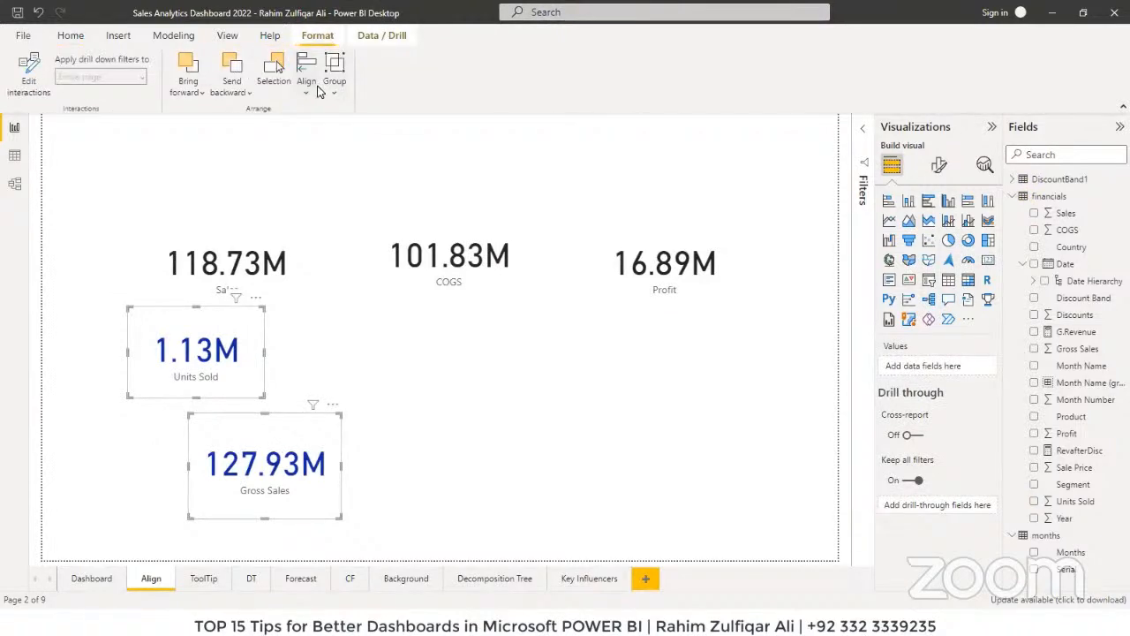
pyautogui.click(306, 77)
pyautogui.click(345, 138)
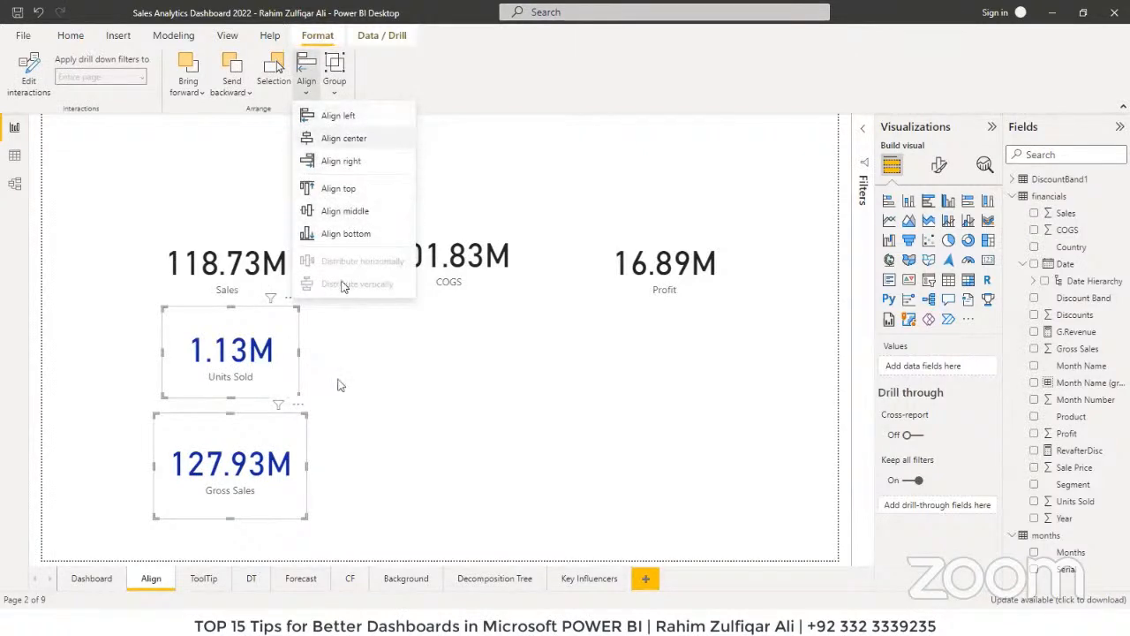
pyautogui.click(428, 370)
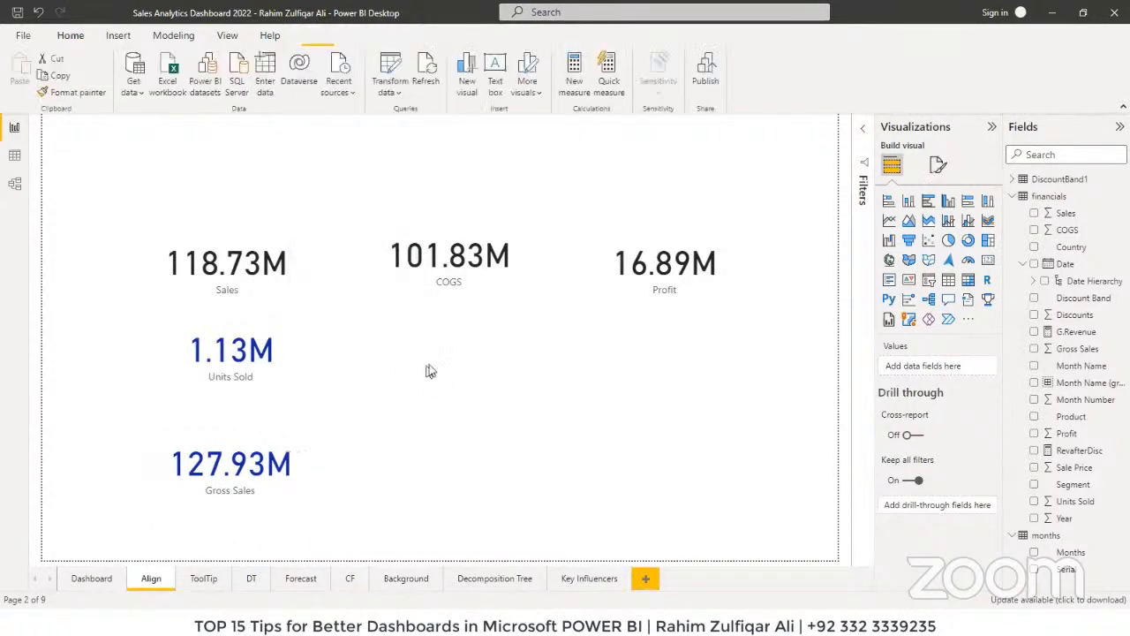
pyautogui.click(495, 271)
pyautogui.keyDown('ctrl'); pyautogui.click(623, 263); pyautogui.keyUp('ctrl')
pyautogui.keyDown('ctrl'); pyautogui.click(287, 262); pyautogui.keyUp('ctrl')
pyautogui.click(485, 408)
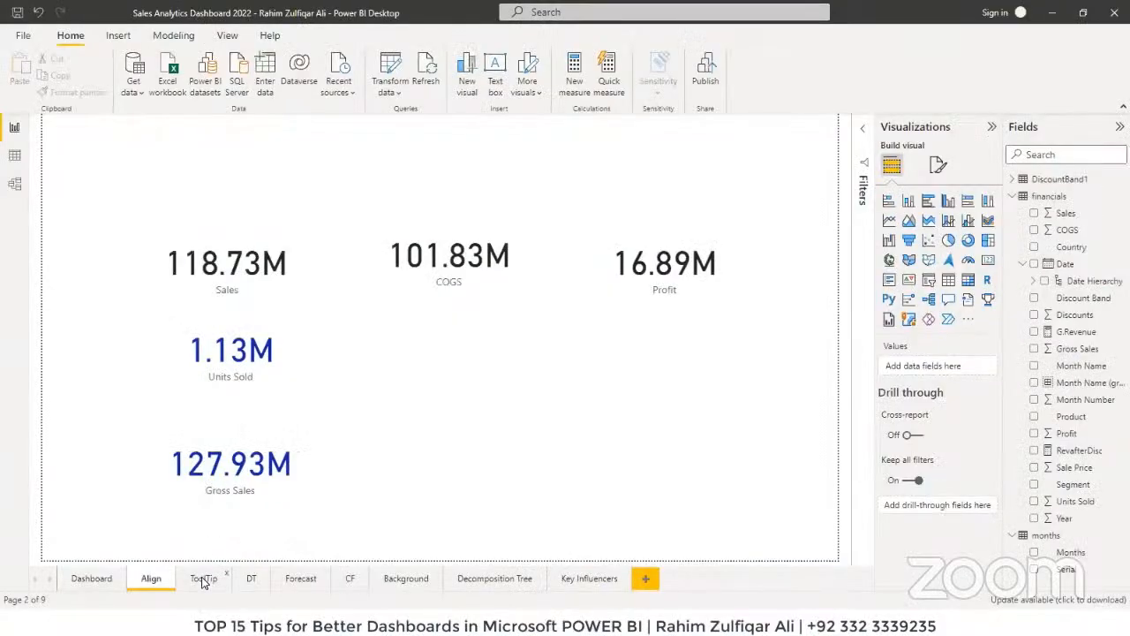
# Step: Open the ToolTip page and examine the default tooltip on the Sales by Segment chart's Small Business column
pyautogui.click(205, 579)
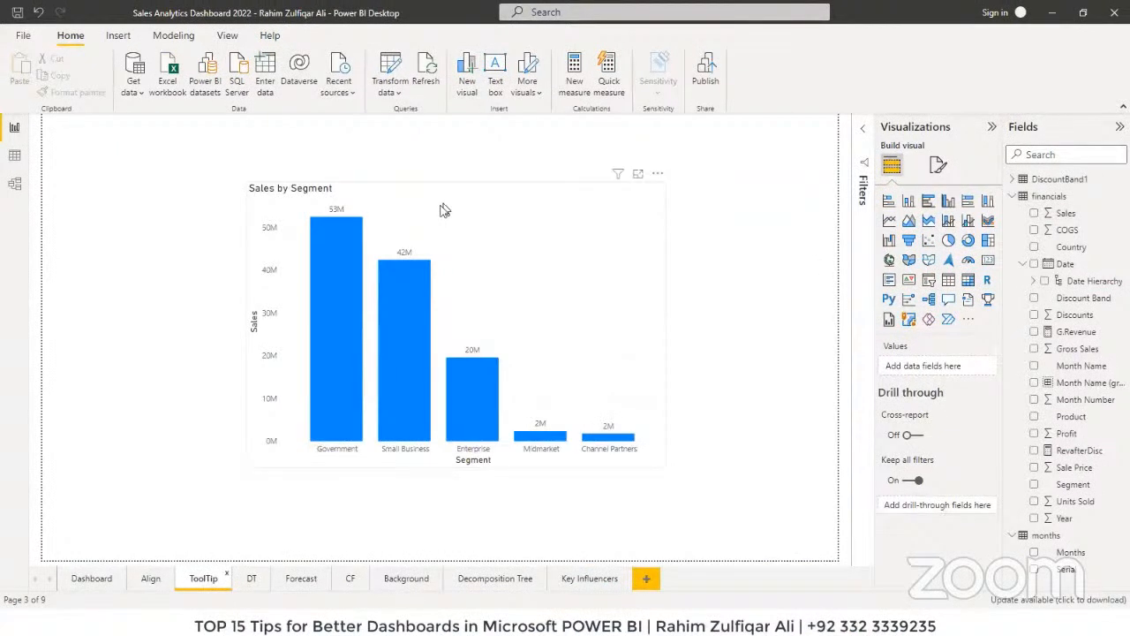
pyautogui.click(404, 196)
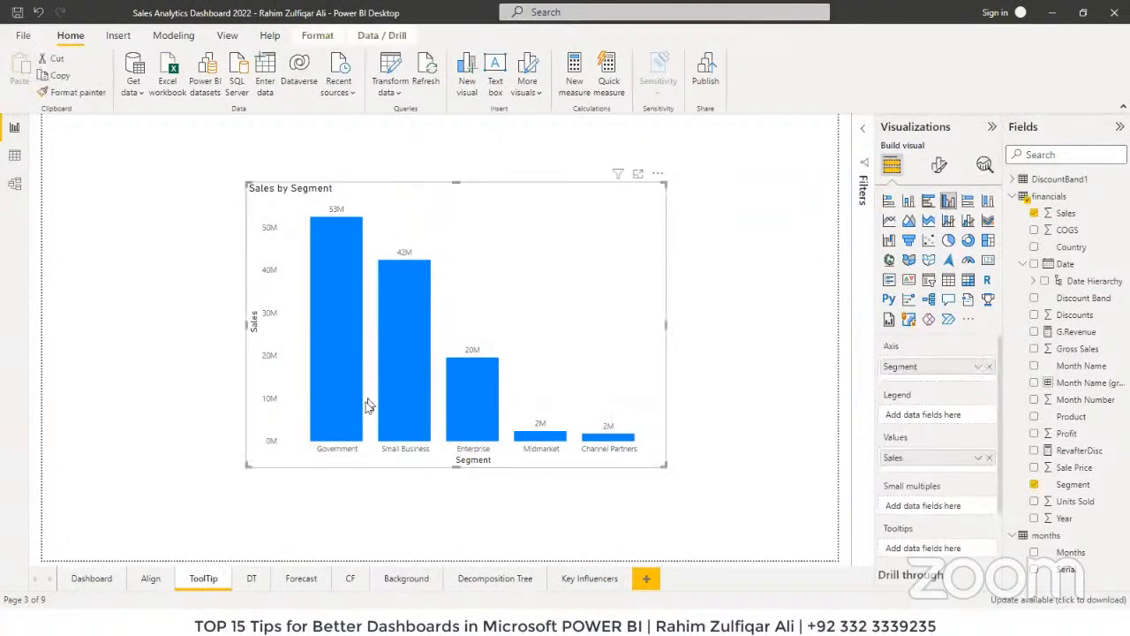
pyautogui.moveTo(343, 437)
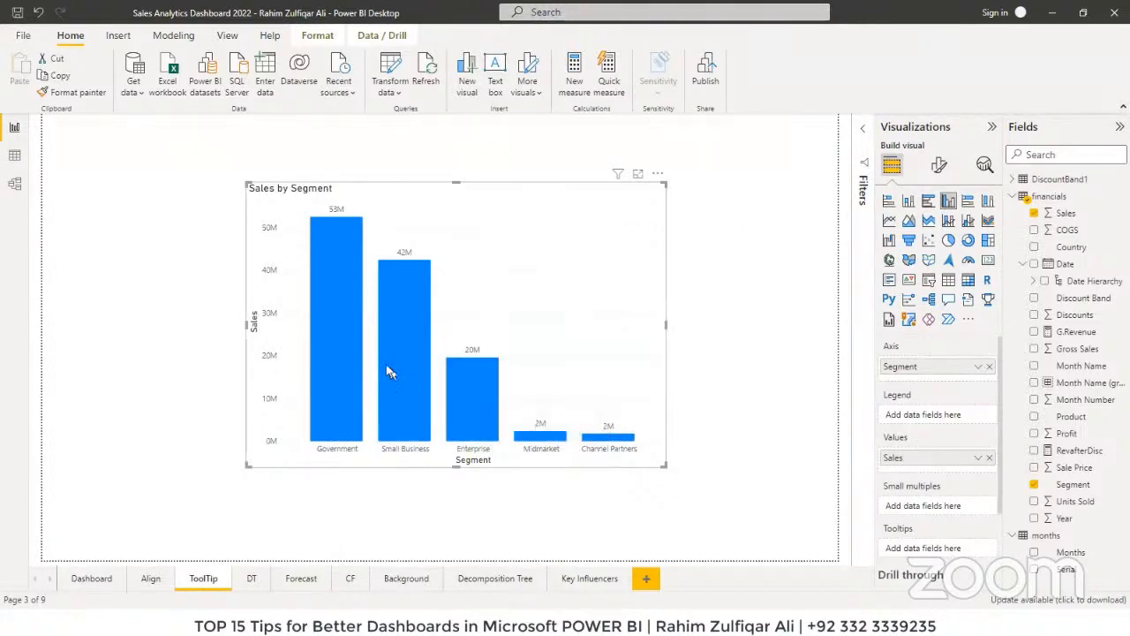
pyautogui.click(687, 360)
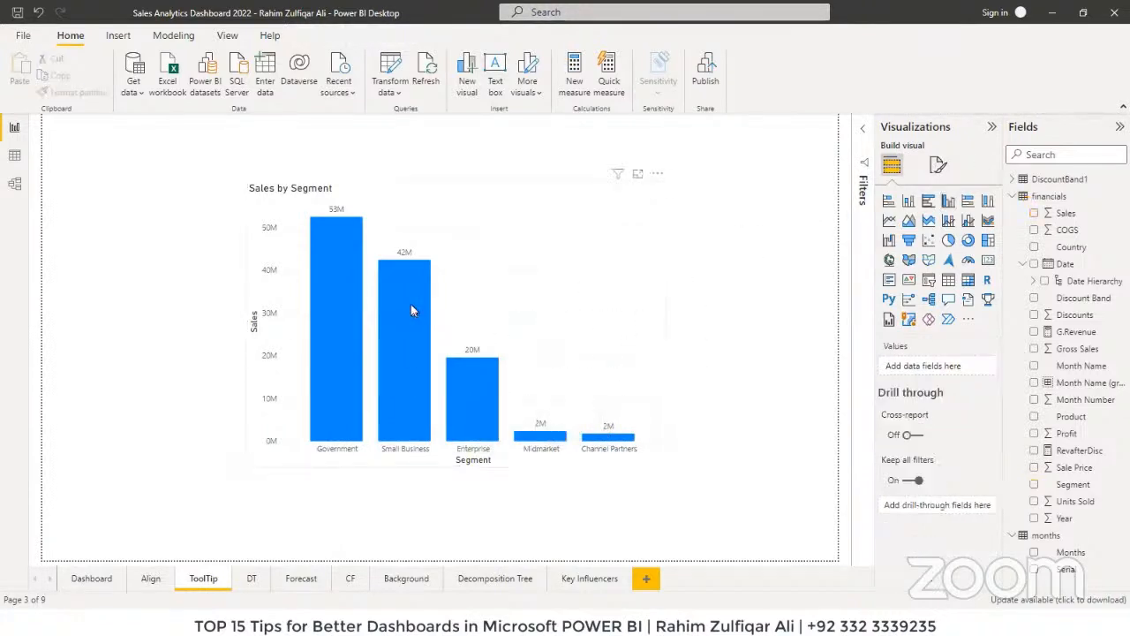
pyautogui.moveTo(411, 310)
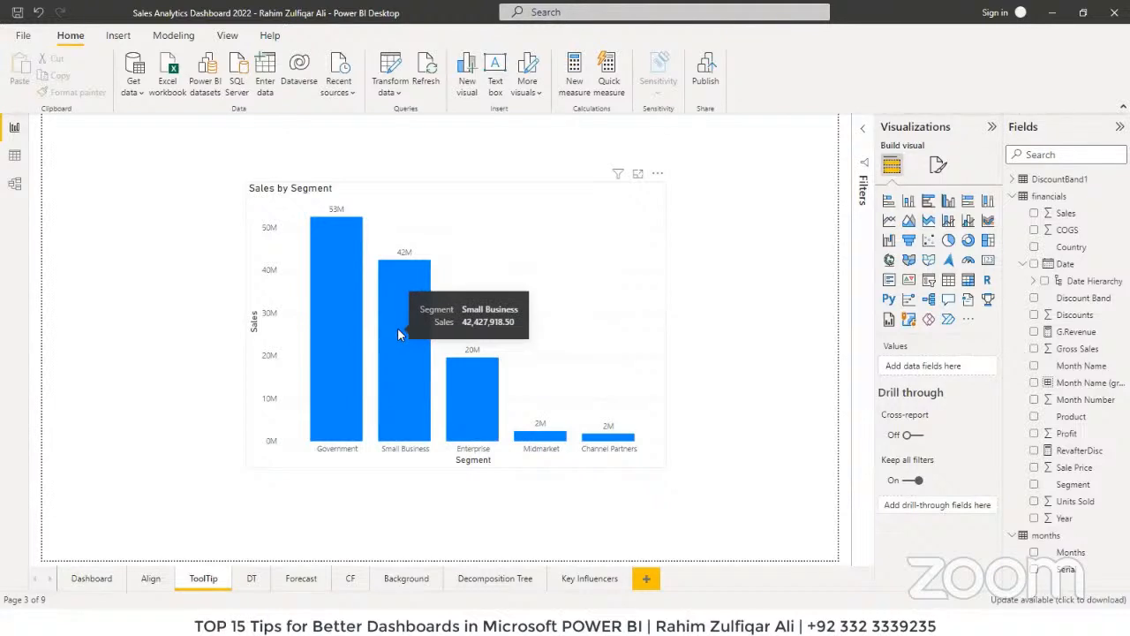
# Step: Add a new report page and name it MonthsTooltip
pyautogui.click(650, 578)
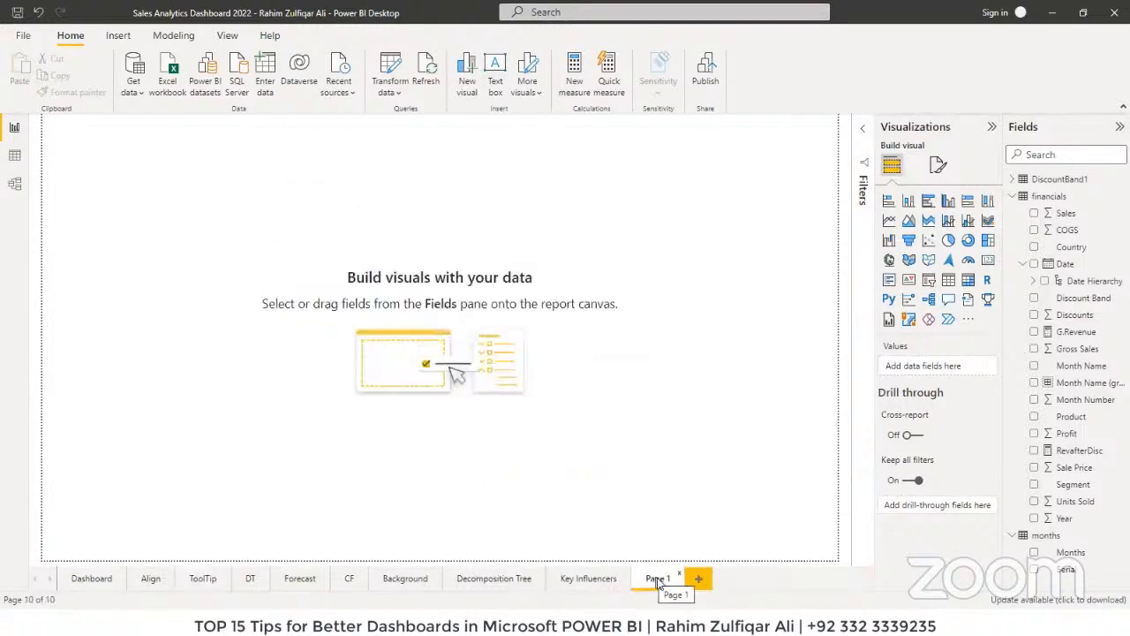
pyautogui.doubleClick(658, 580)
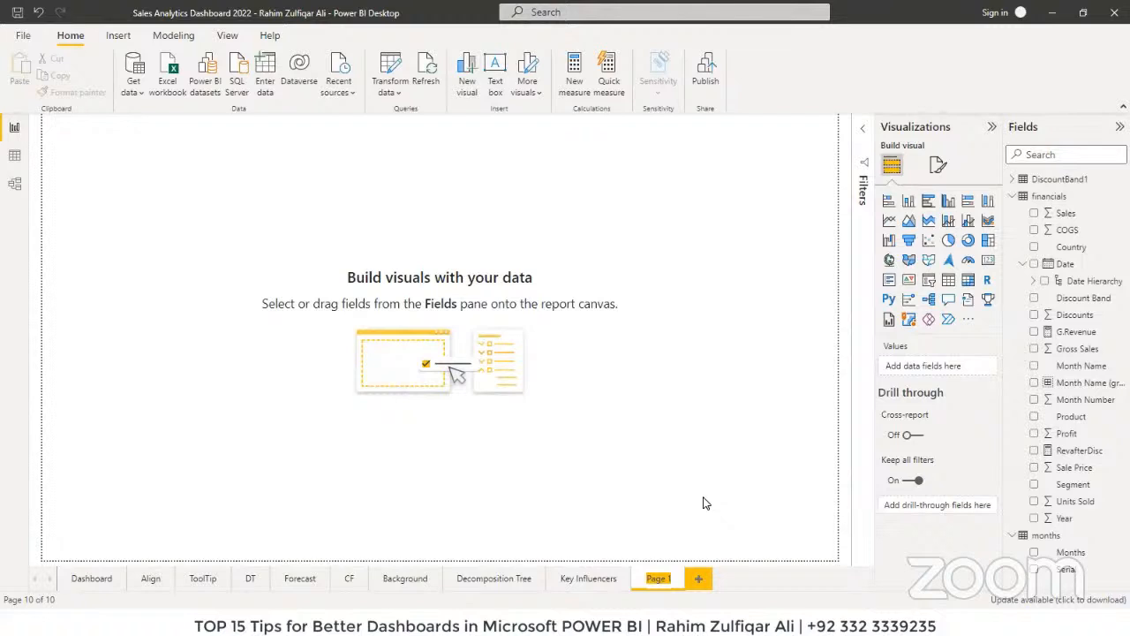
pyautogui.write('Months')
pyautogui.press('Return')
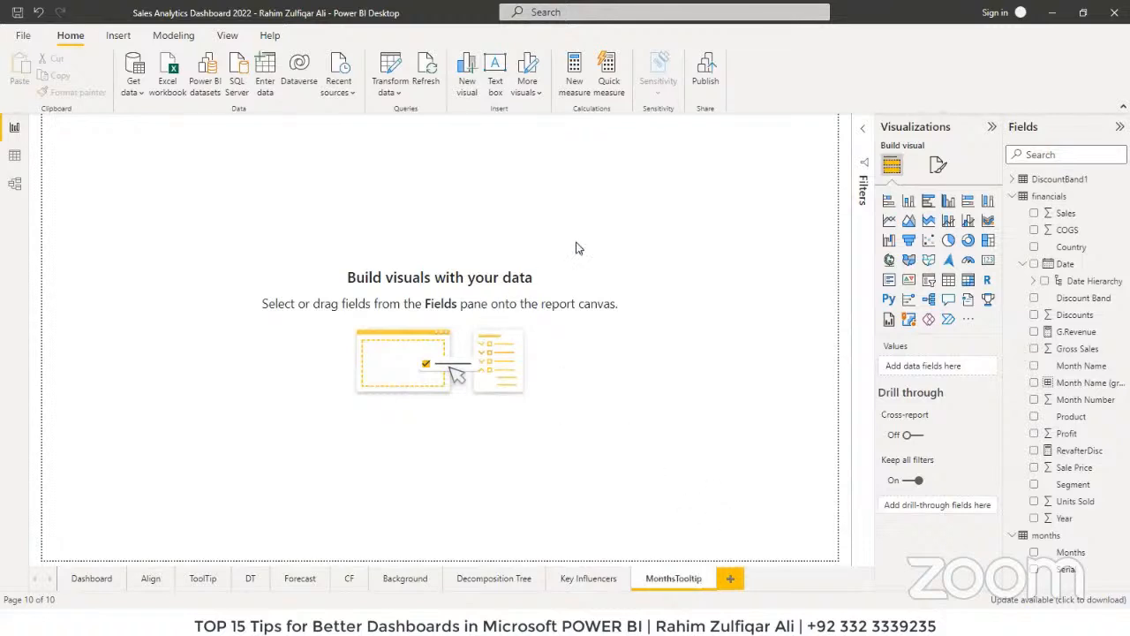
# Step: Allow the MonthsTooltip page to be used as a tooltip and set its canvas type to Tooltip
pyautogui.click(940, 166)
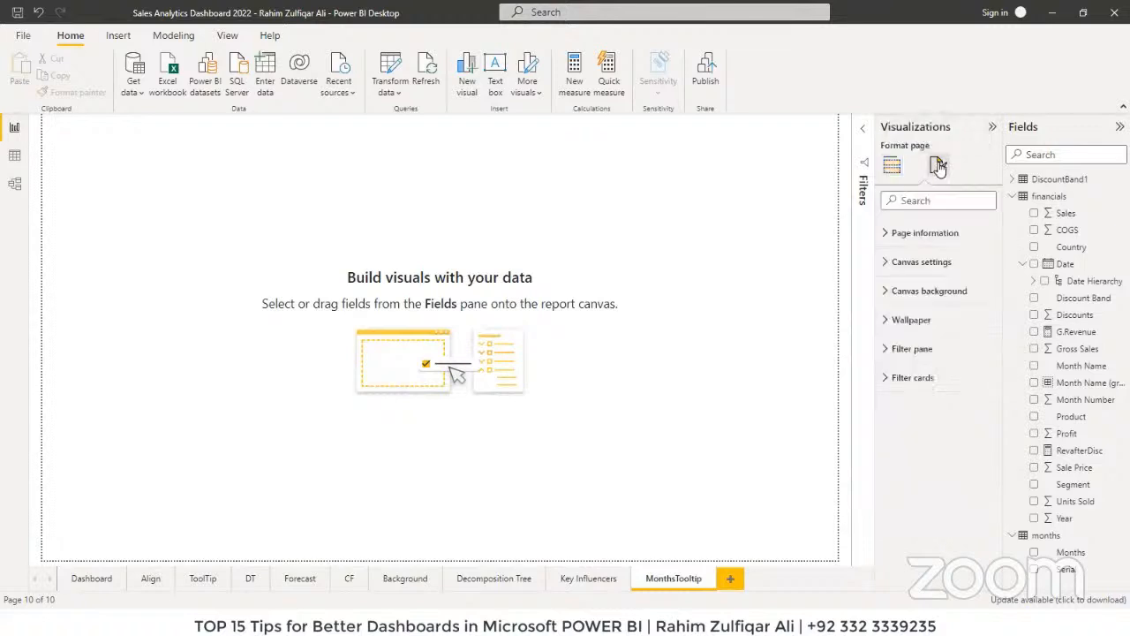
pyautogui.click(894, 236)
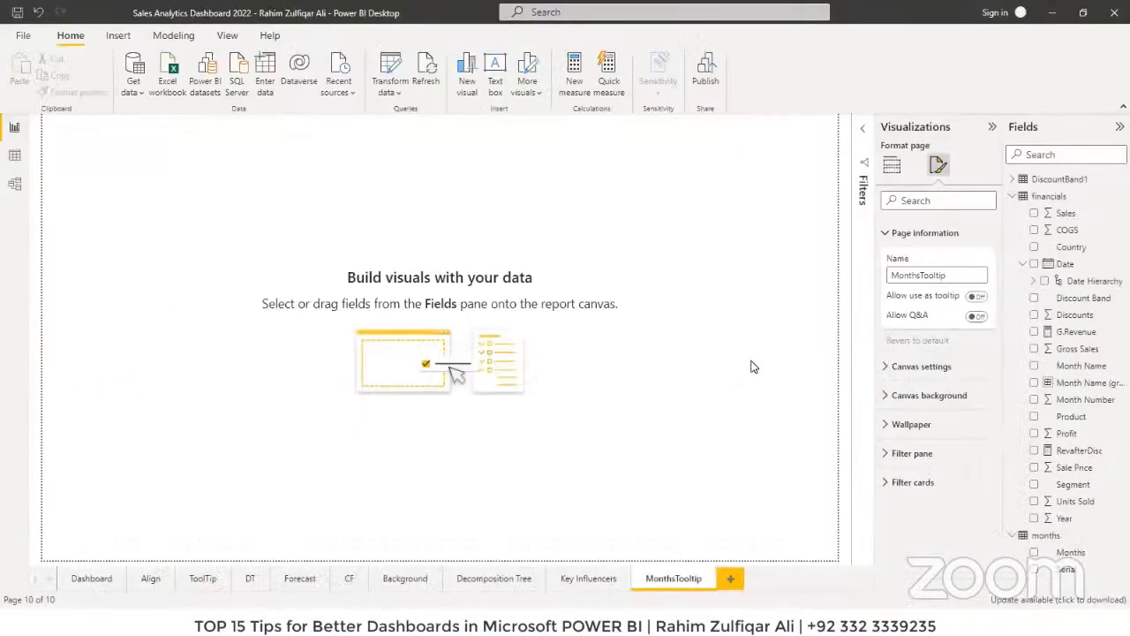
pyautogui.click(977, 297)
pyautogui.click(884, 373)
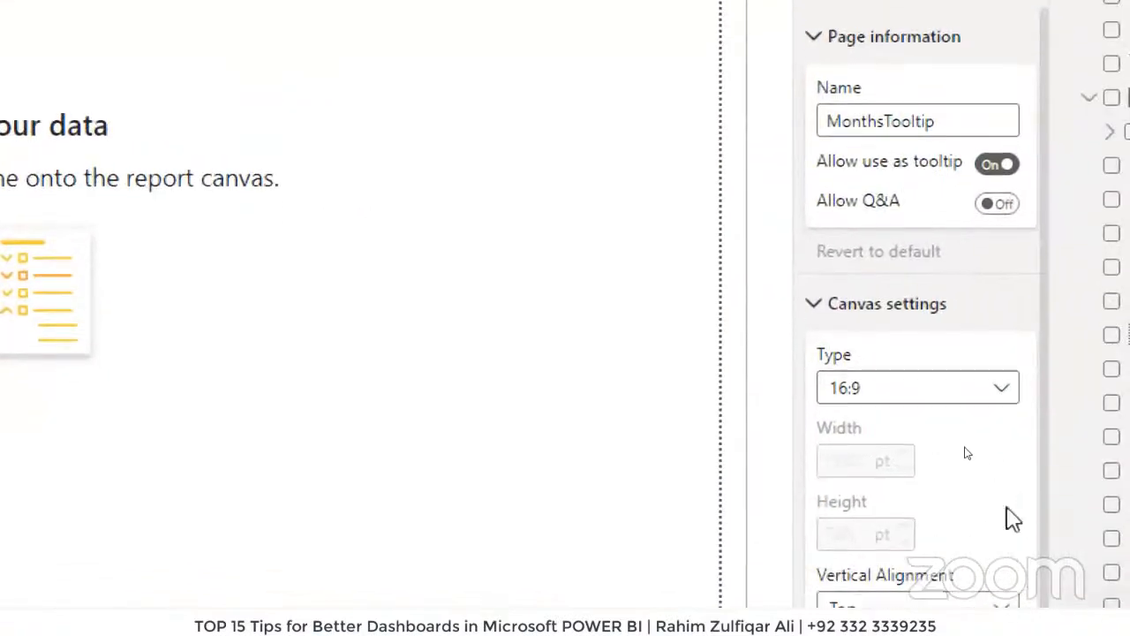
pyautogui.click(1115, 427)
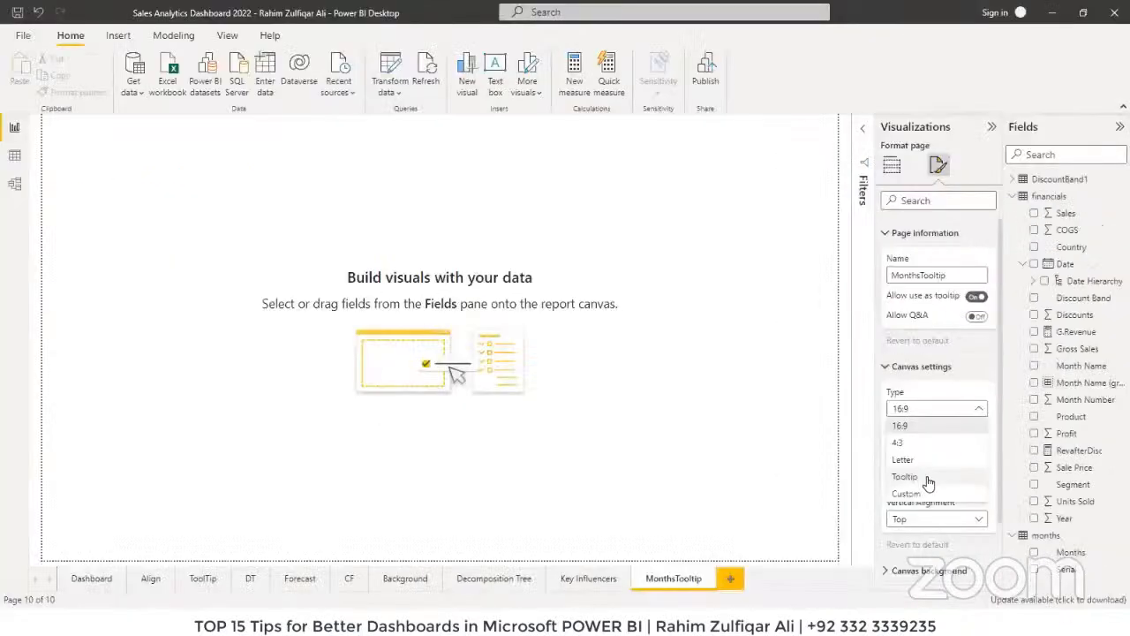
pyautogui.click(928, 482)
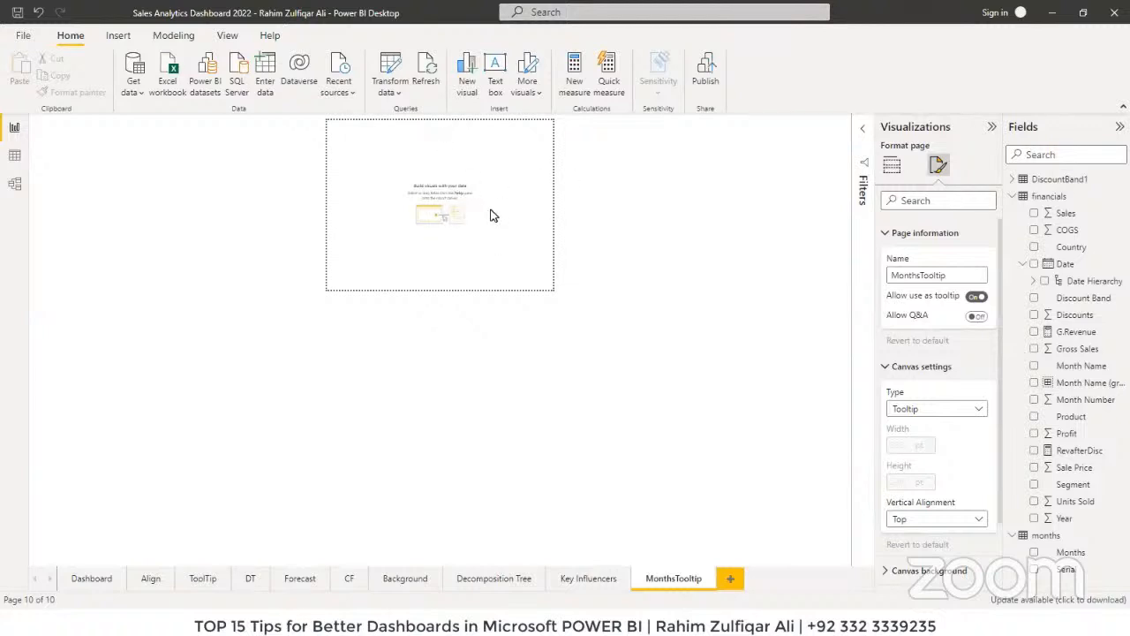
pyautogui.click(202, 578)
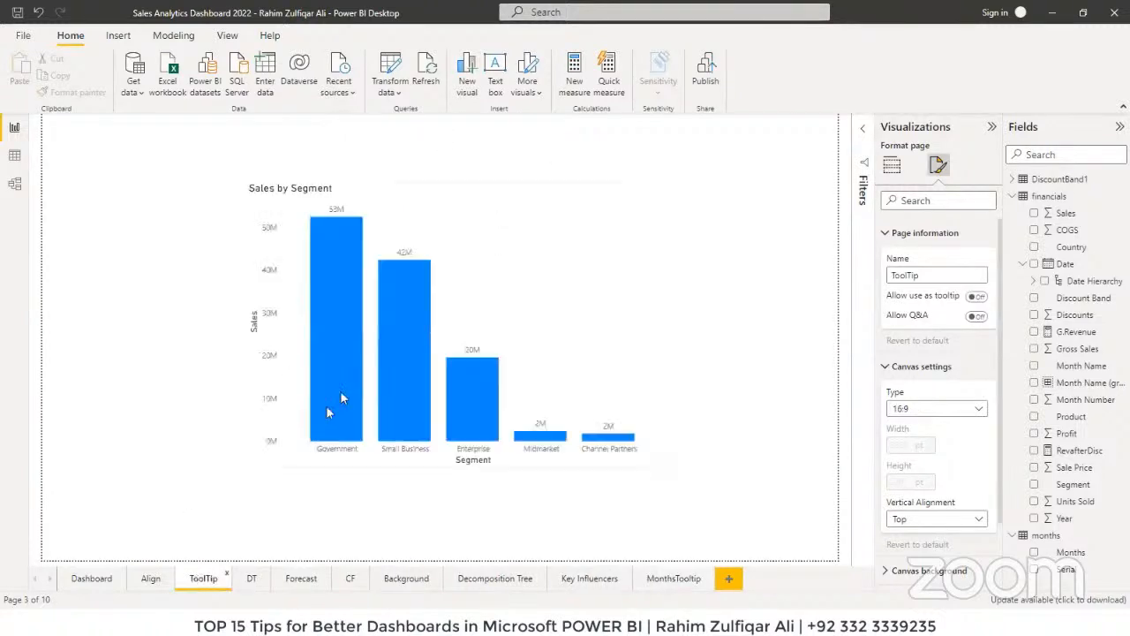
pyautogui.click(393, 198)
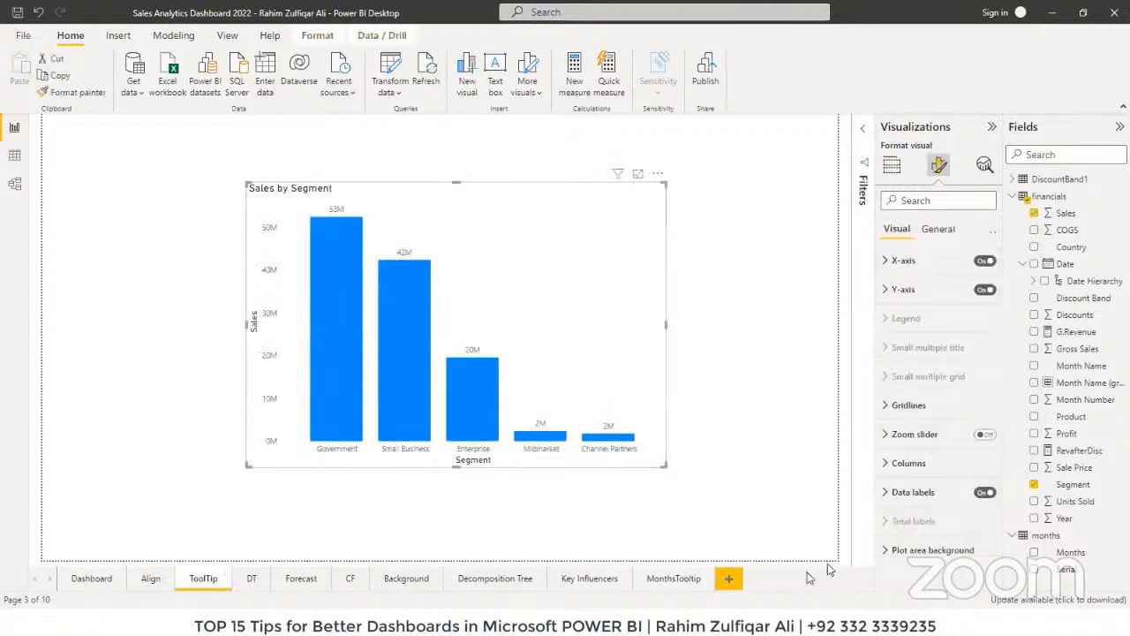
pyautogui.click(675, 579)
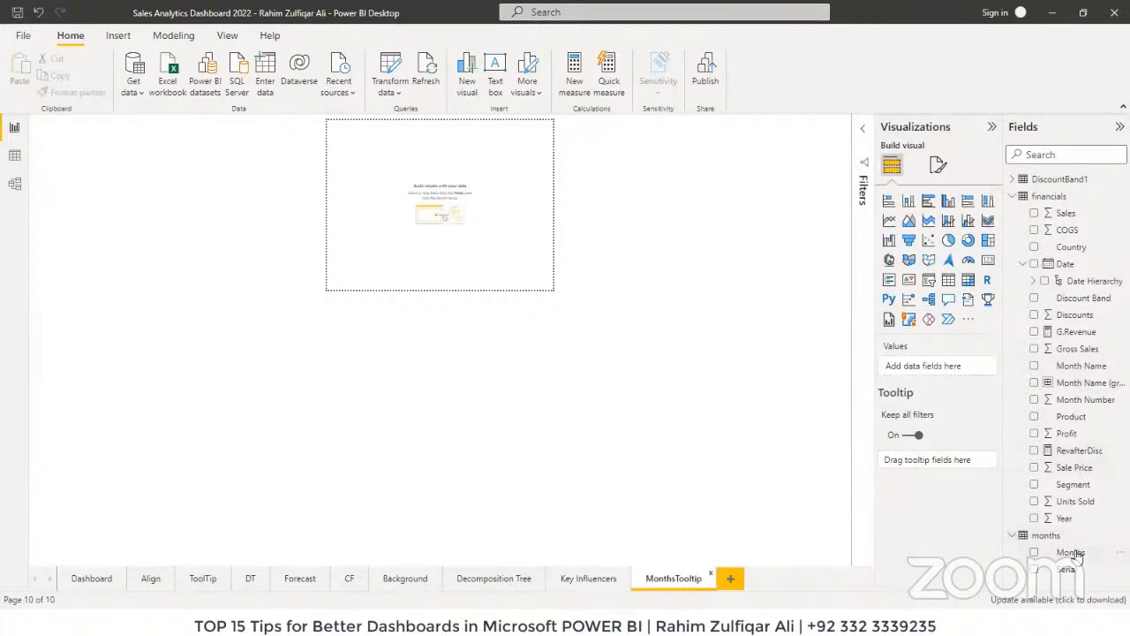
# Step: Create a clustered column chart of Sales by Months on the MonthsTooltip page, sized to the full canvas width
pyautogui.moveTo(921, 457); pyautogui.dragTo(434, 247)
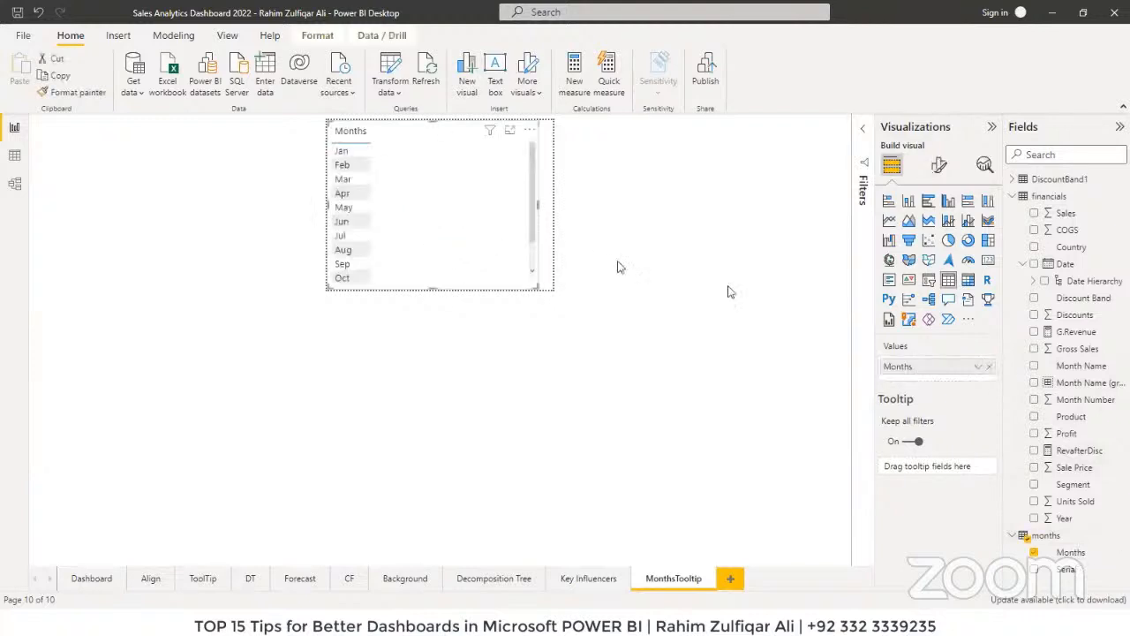
pyautogui.moveTo(1090, 215); pyautogui.dragTo(476, 206)
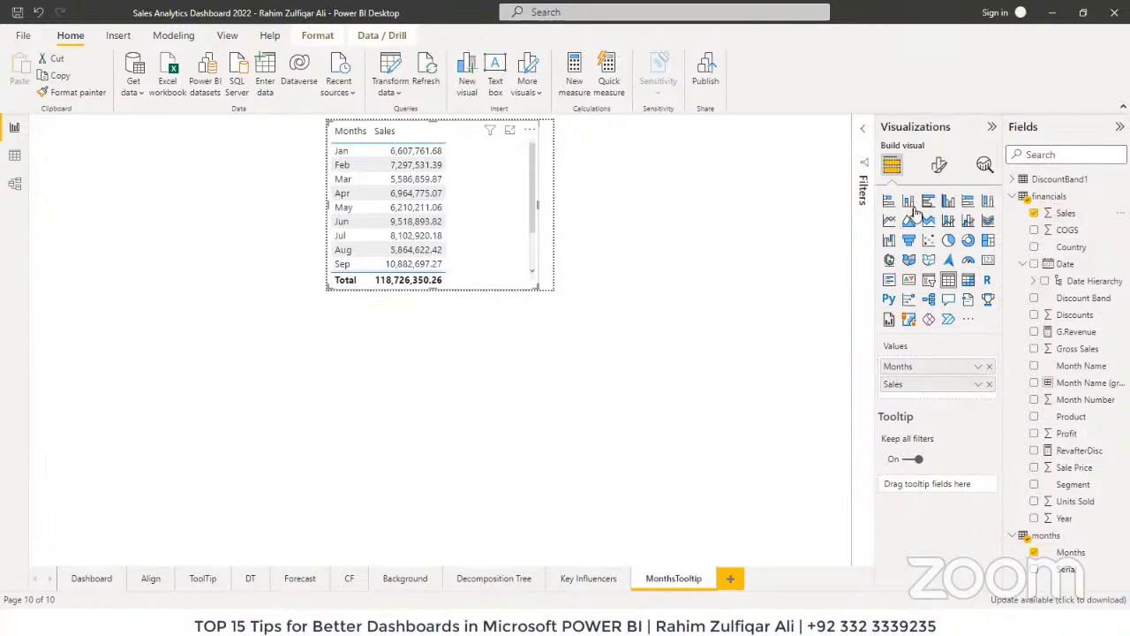
pyautogui.click(949, 202)
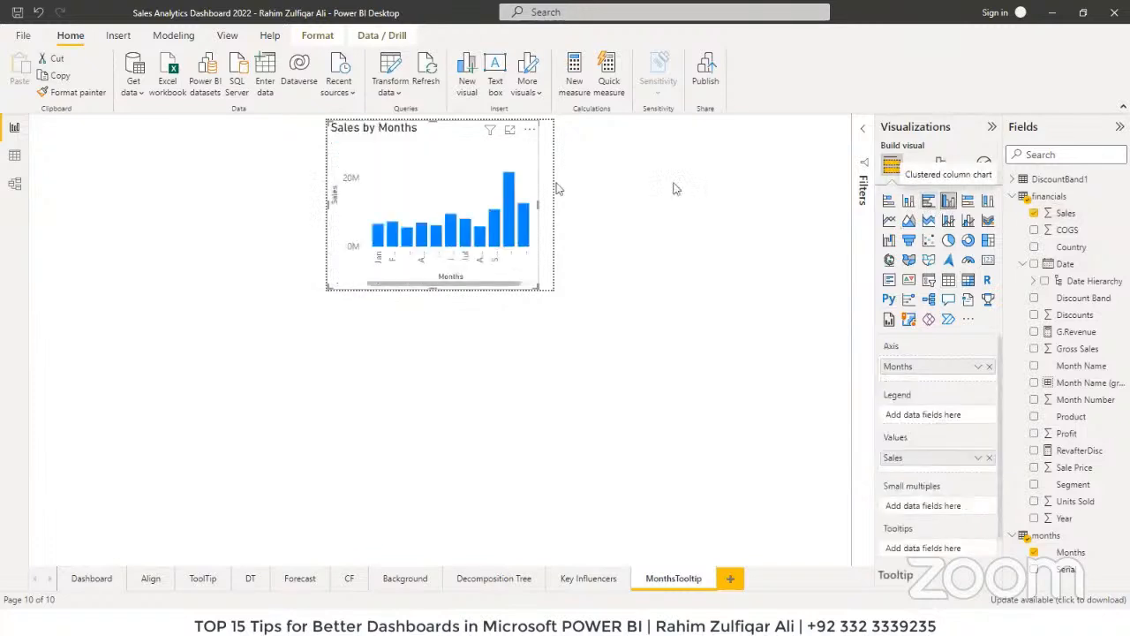
pyautogui.moveTo(537, 287); pyautogui.dragTo(554, 270)
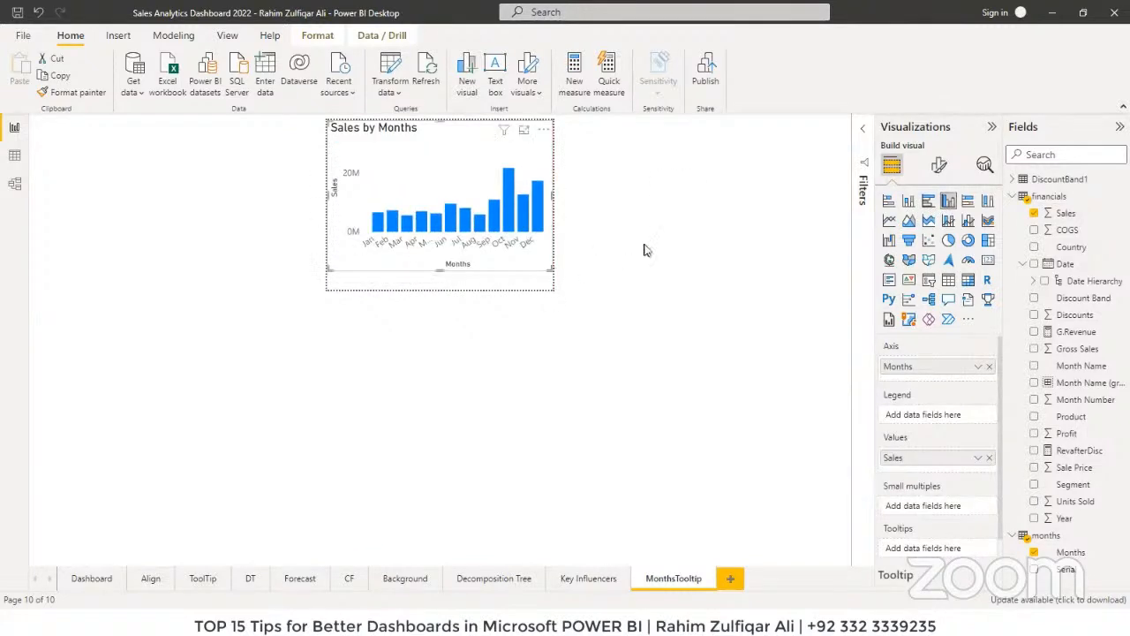
# Step: On the ToolTip page, set the Sales by Segment chart's tooltip page to MonthsTooltip and check it on the Enterprise column
pyautogui.click(203, 578)
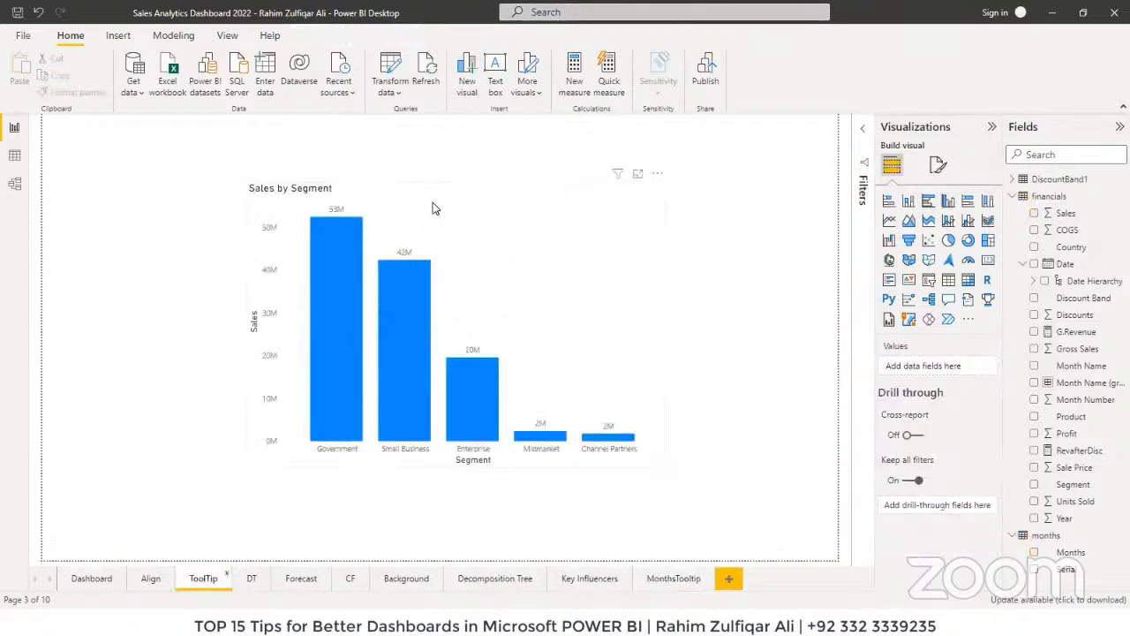
pyautogui.click(433, 204)
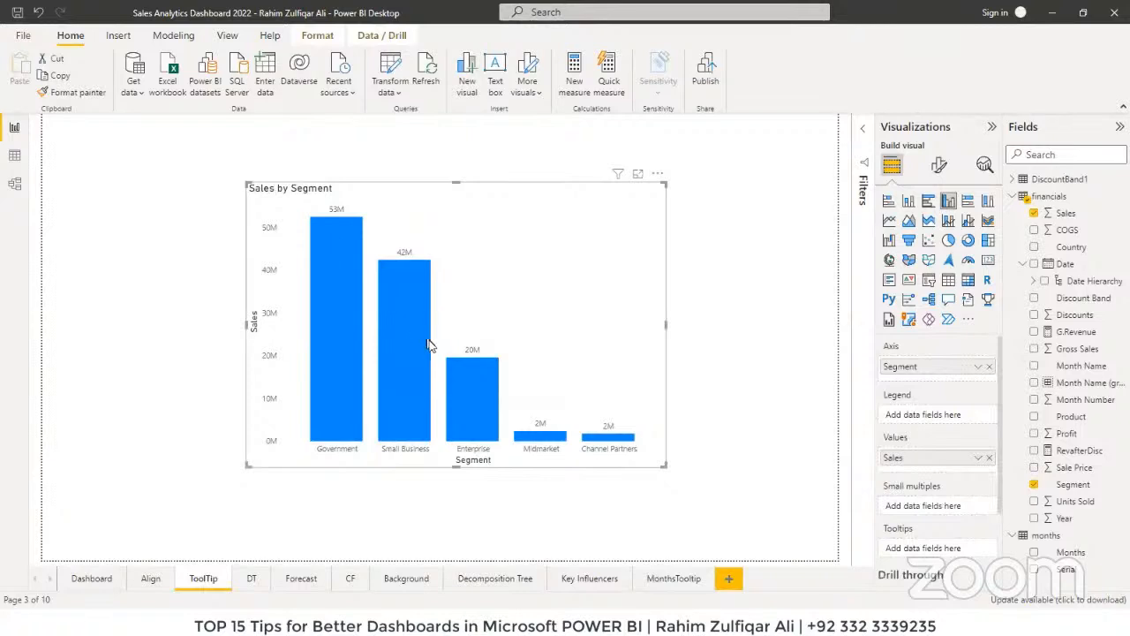
pyautogui.moveTo(402, 308)
pyautogui.click(943, 165)
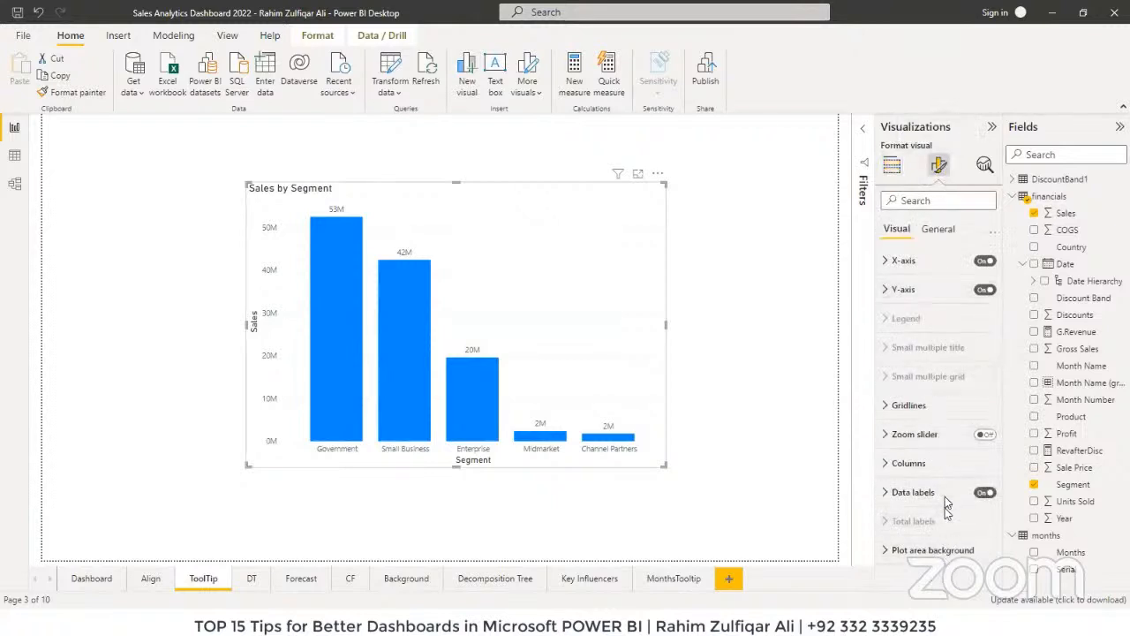
pyautogui.click(940, 233)
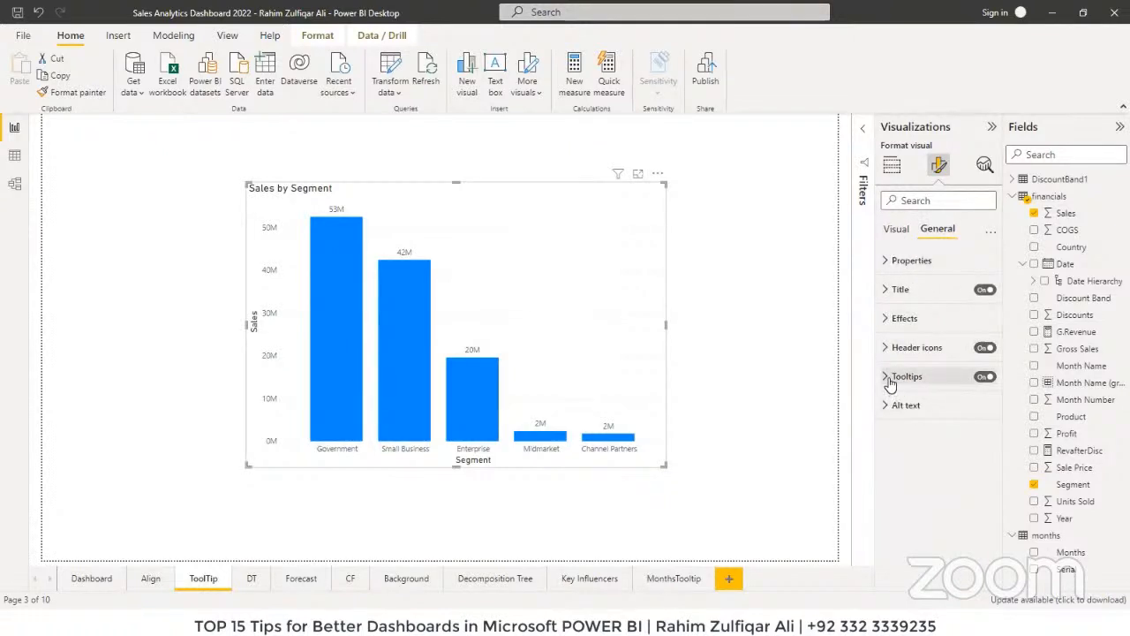
pyautogui.click(888, 378)
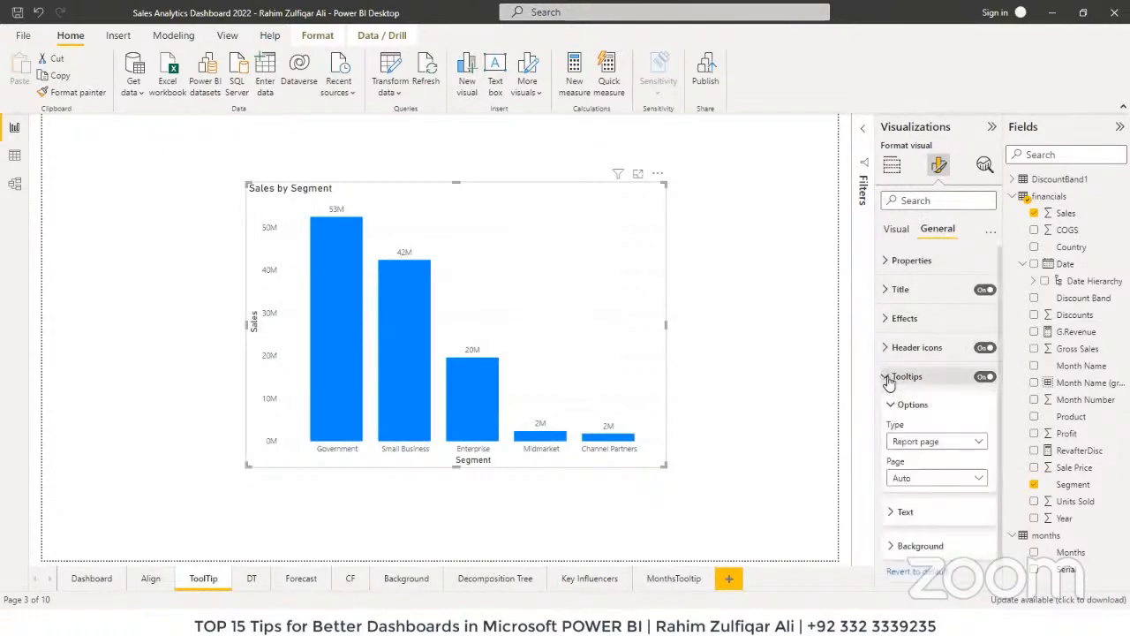
pyautogui.click(910, 478)
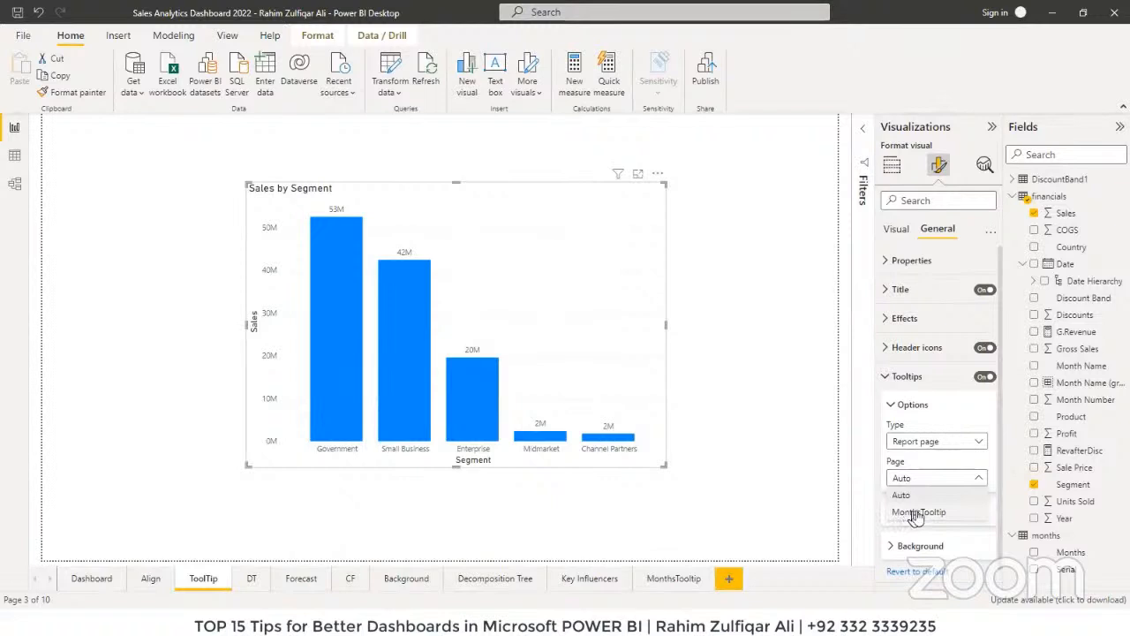
pyautogui.click(915, 514)
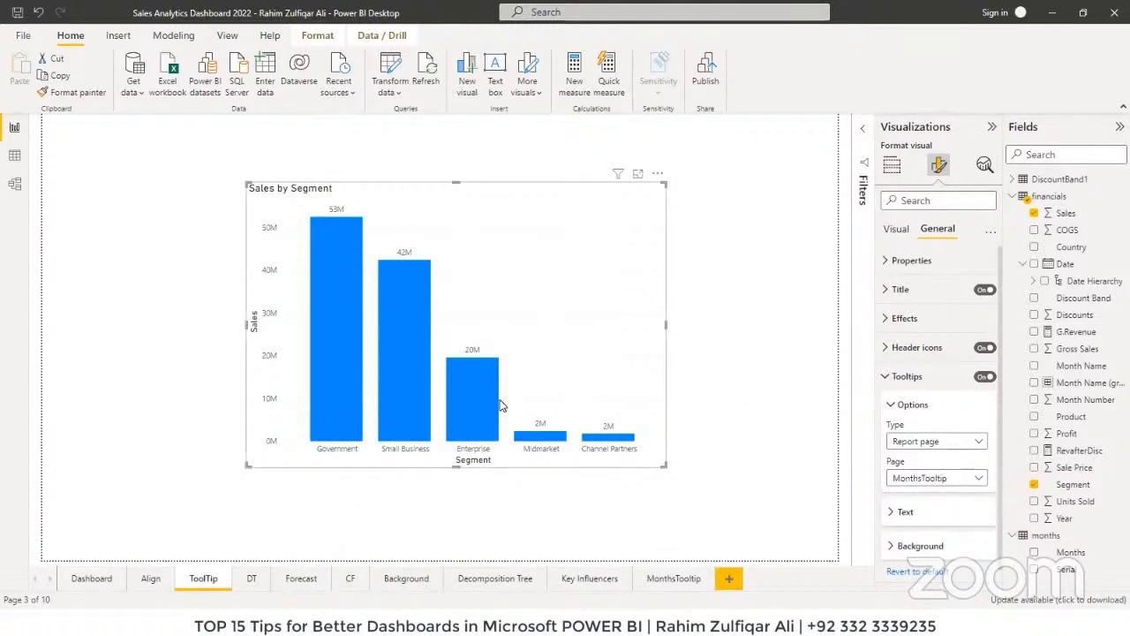
pyautogui.moveTo(490, 394)
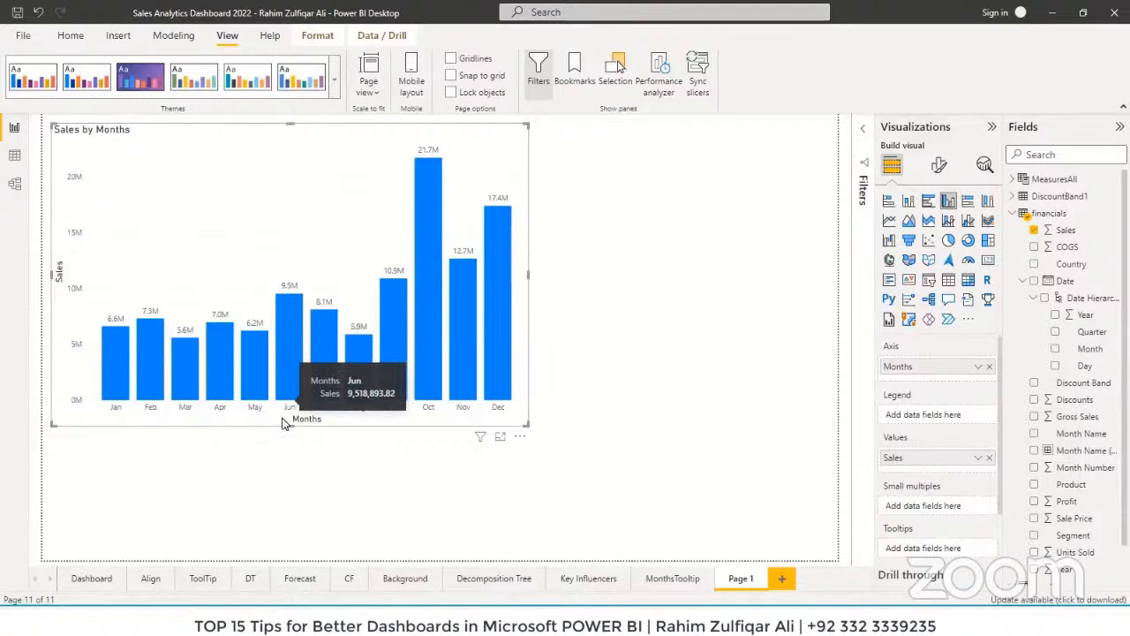
# Step: Have the June-to-July sales decrease explained on the Sales by Months chart and add the Months and Product waterfall to the page
pyautogui.moveTo(289, 335)
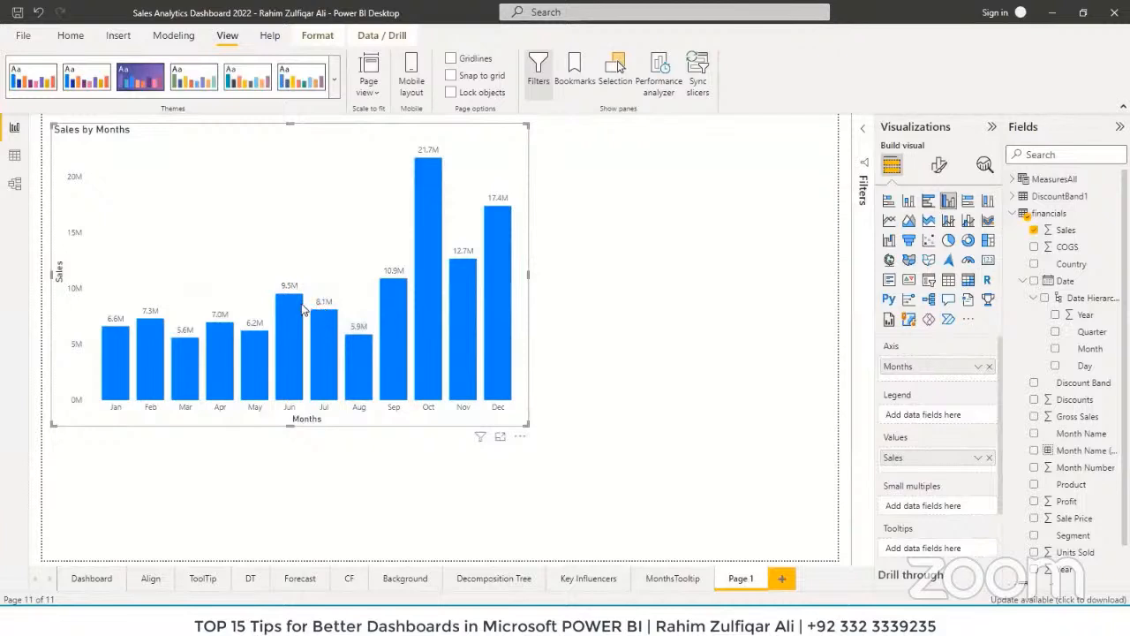
pyautogui.moveTo(309, 306)
pyautogui.moveTo(325, 333)
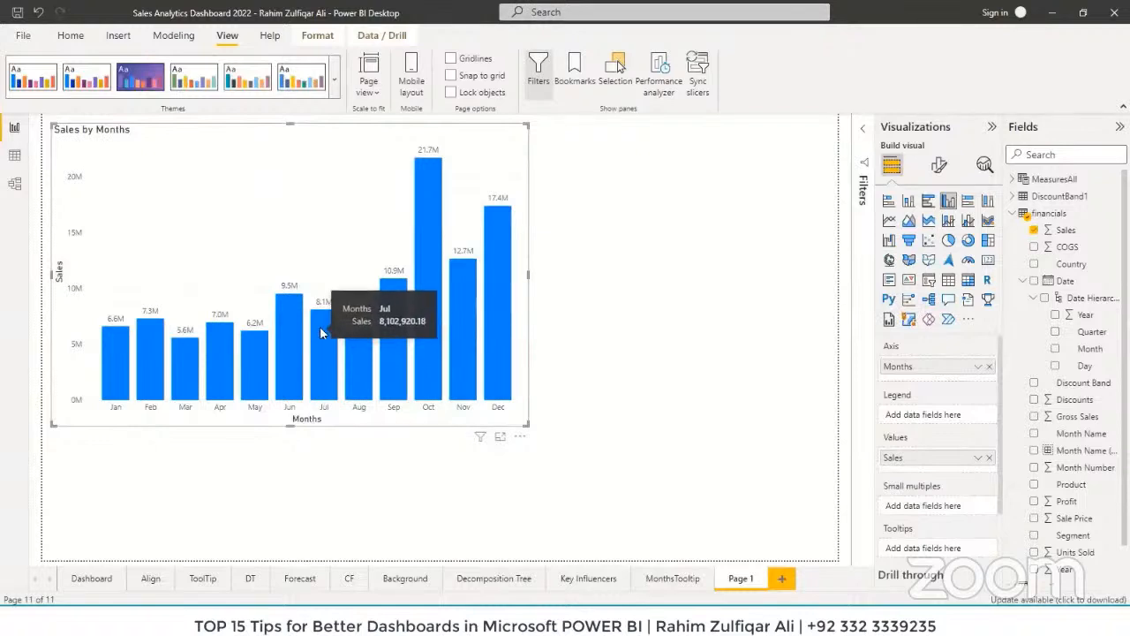
pyautogui.rightClick(325, 338)
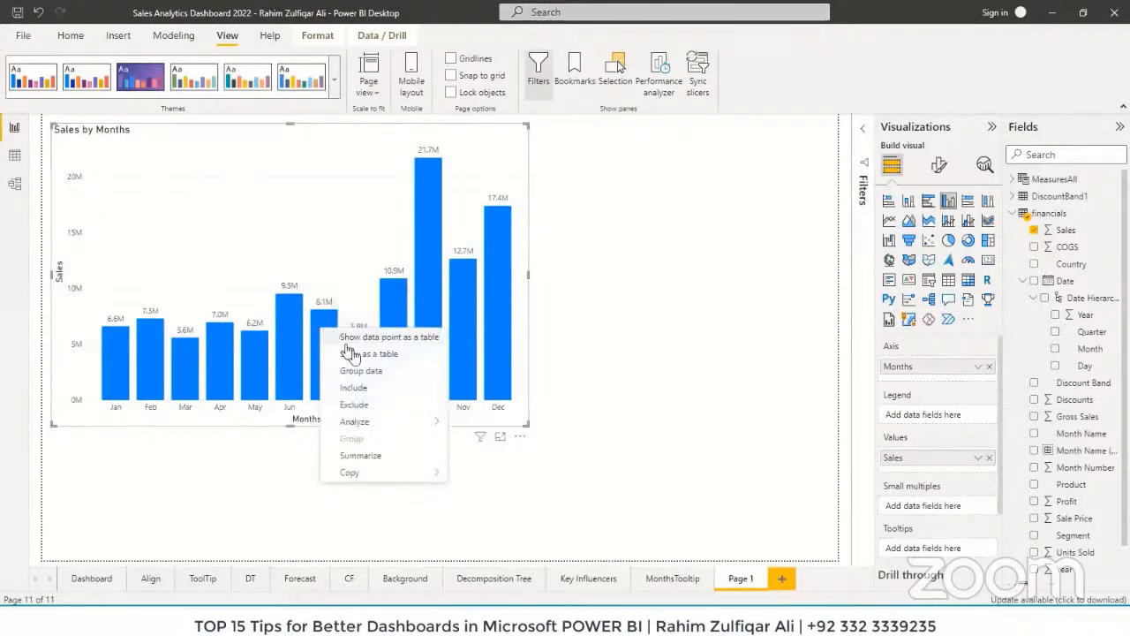
pyautogui.moveTo(362, 424)
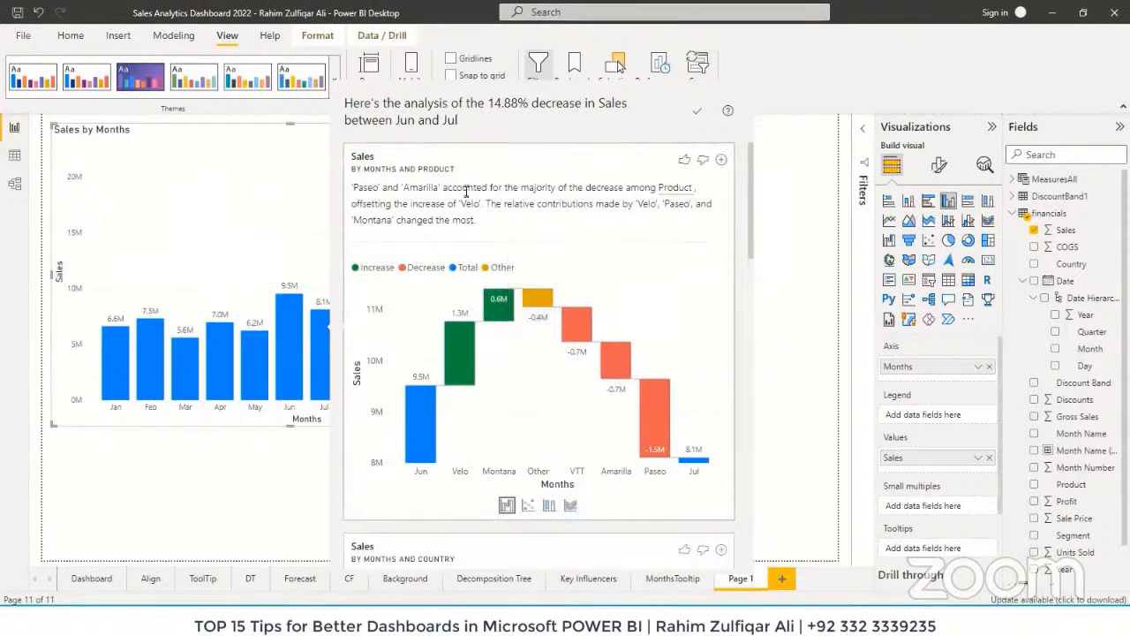
pyautogui.moveTo(757, 209); pyautogui.dragTo(748, 171)
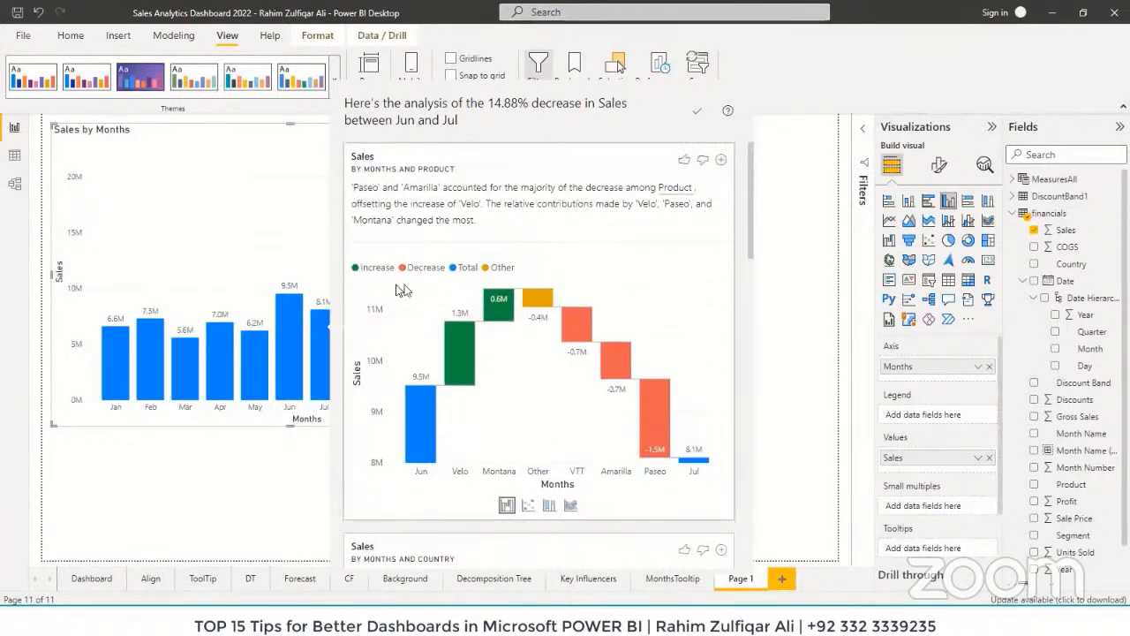
pyautogui.click(722, 162)
pyautogui.click(792, 280)
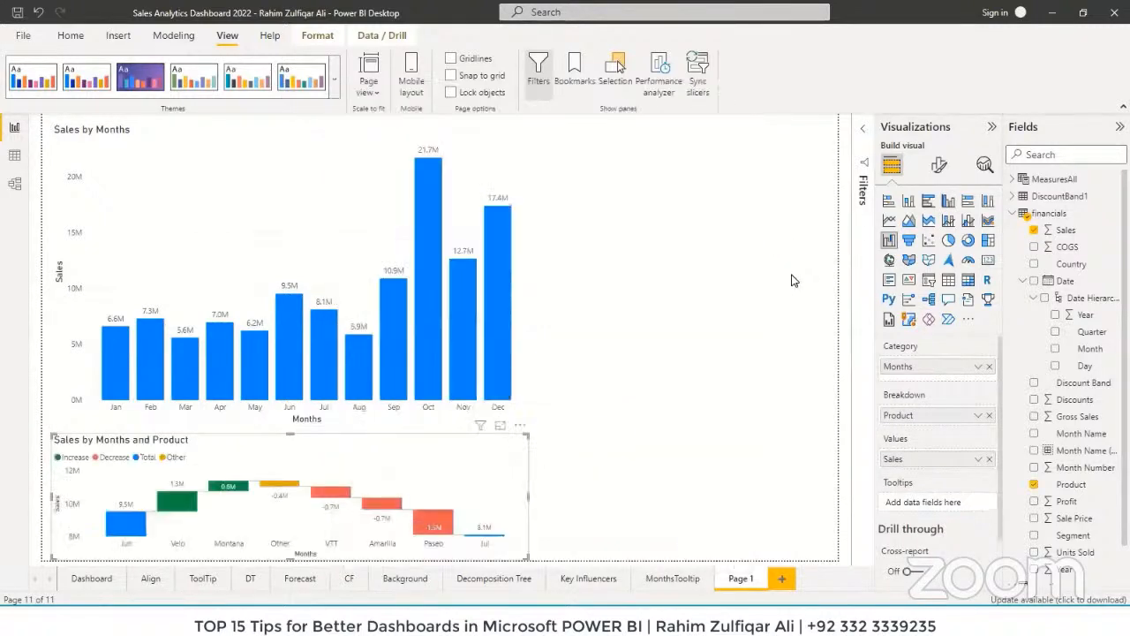
# Step: Move the Sales by Months and Product waterfall to the empty area beside the Sales by Months chart and enlarge it
pyautogui.click(523, 428)
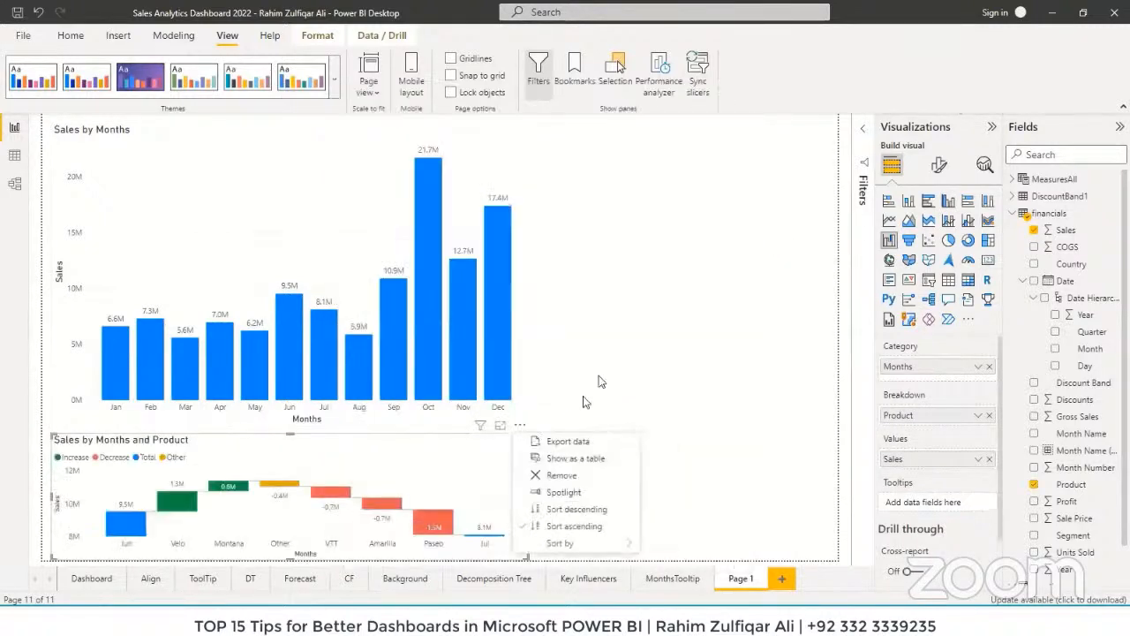
pyautogui.click(523, 428)
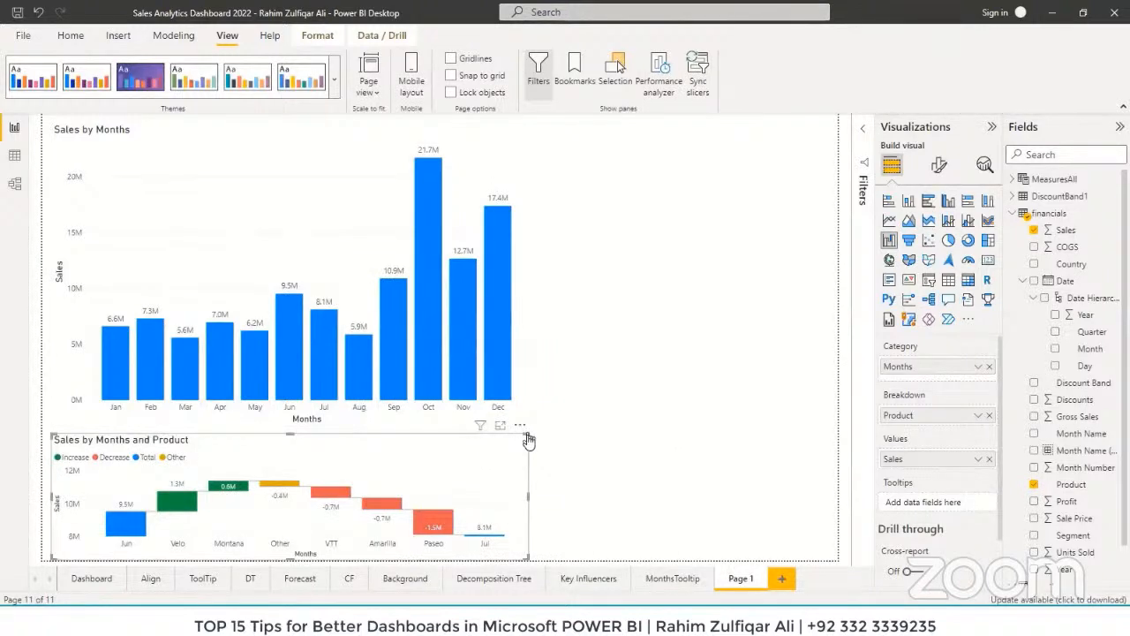
pyautogui.moveTo(526, 436); pyautogui.dragTo(746, 150)
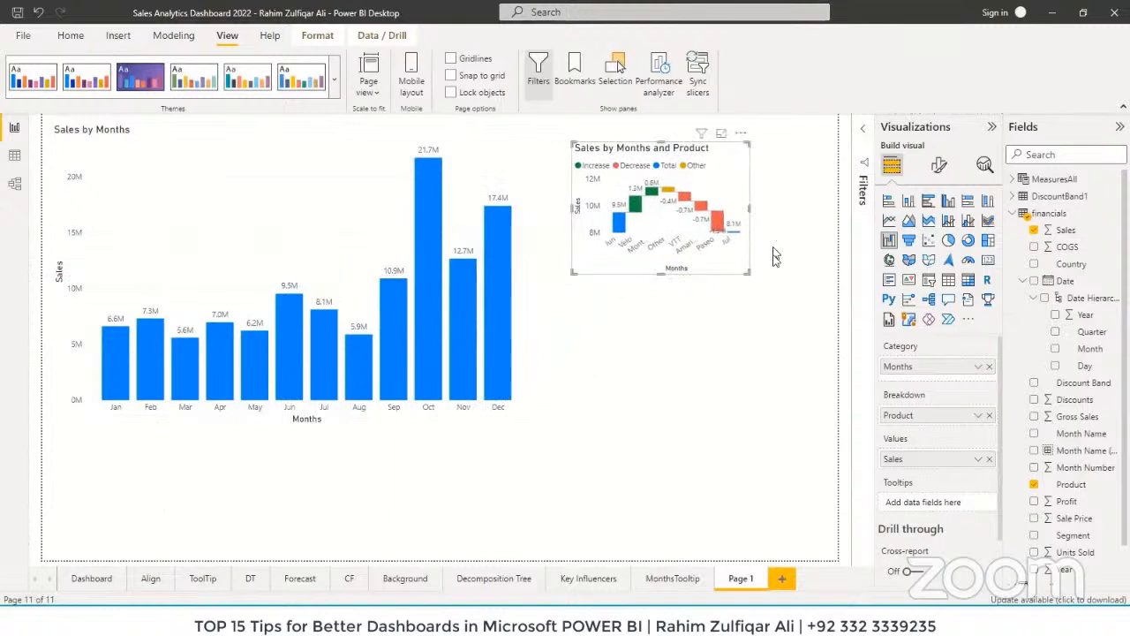
pyautogui.moveTo(765, 283); pyautogui.dragTo(817, 324)
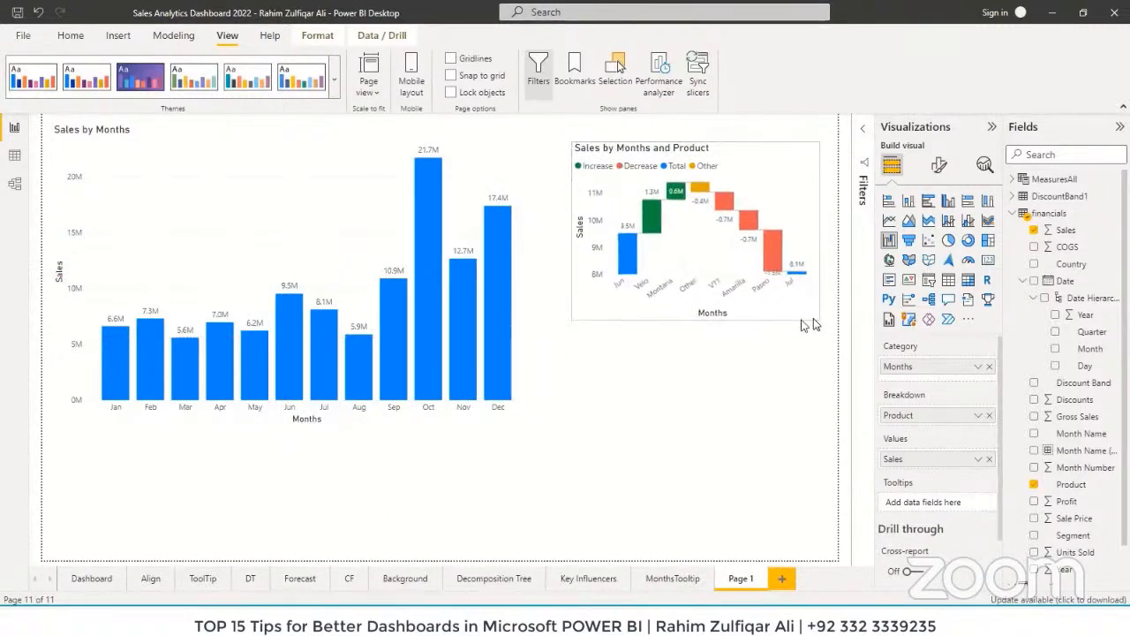
pyautogui.click(585, 352)
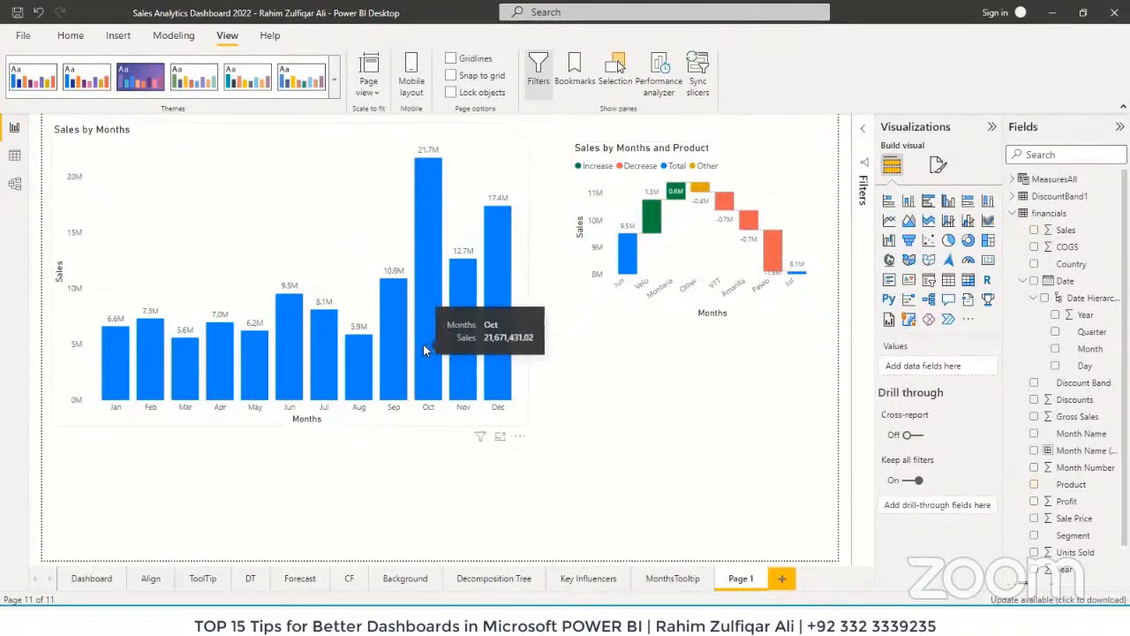
# Step: View the analysis options for the Oct column of the Sales by Months chart, including Explain the increase
pyautogui.rightClick(430, 275)
pyautogui.moveTo(498, 367)
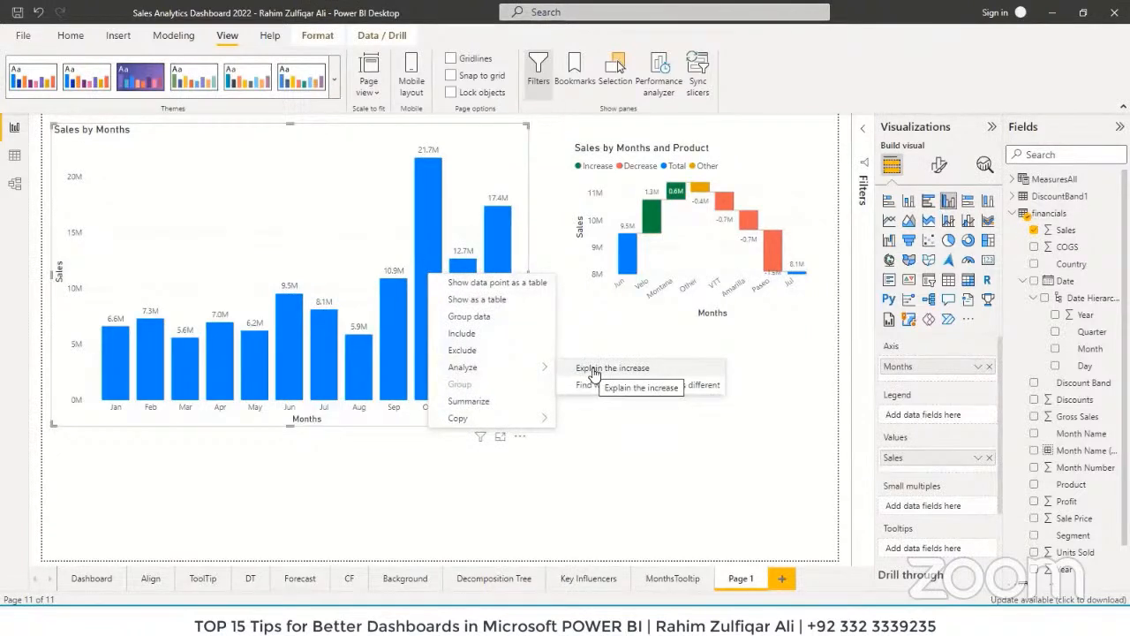
pyautogui.press('Escape')
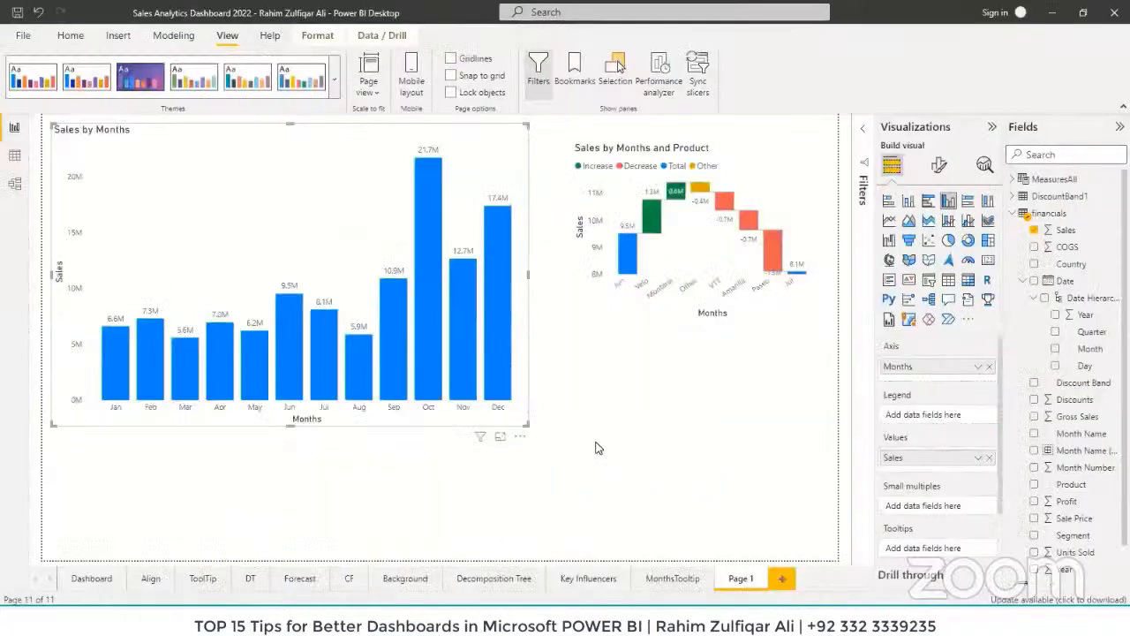
pyautogui.click(604, 397)
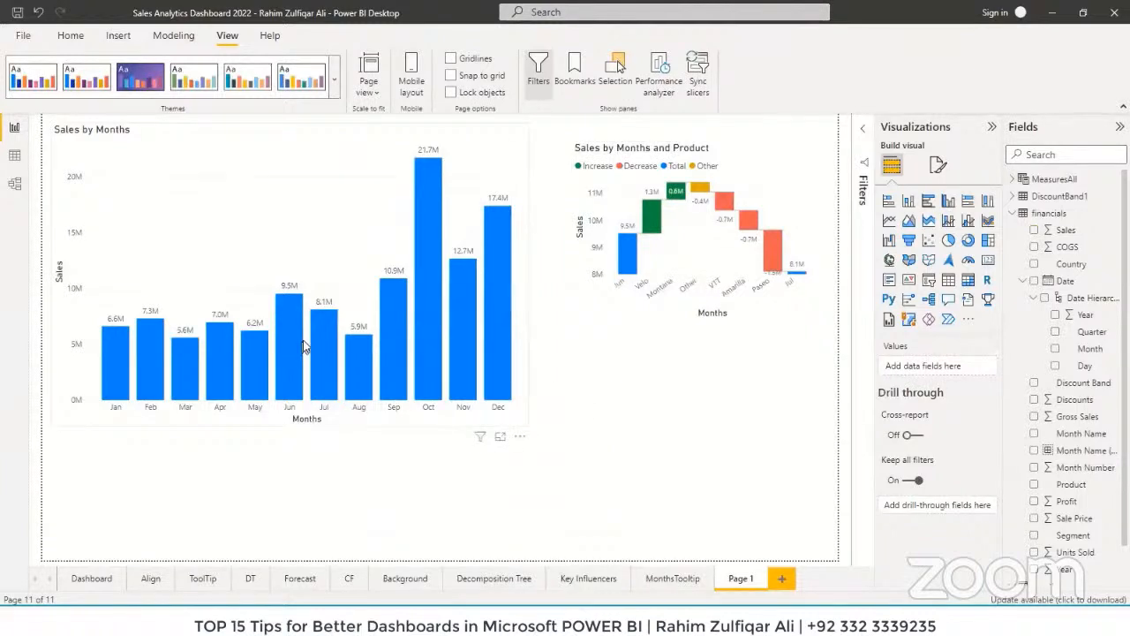
# Step: Generate a Summarize text narrative from the Sales by Months chart
pyautogui.moveTo(312, 336)
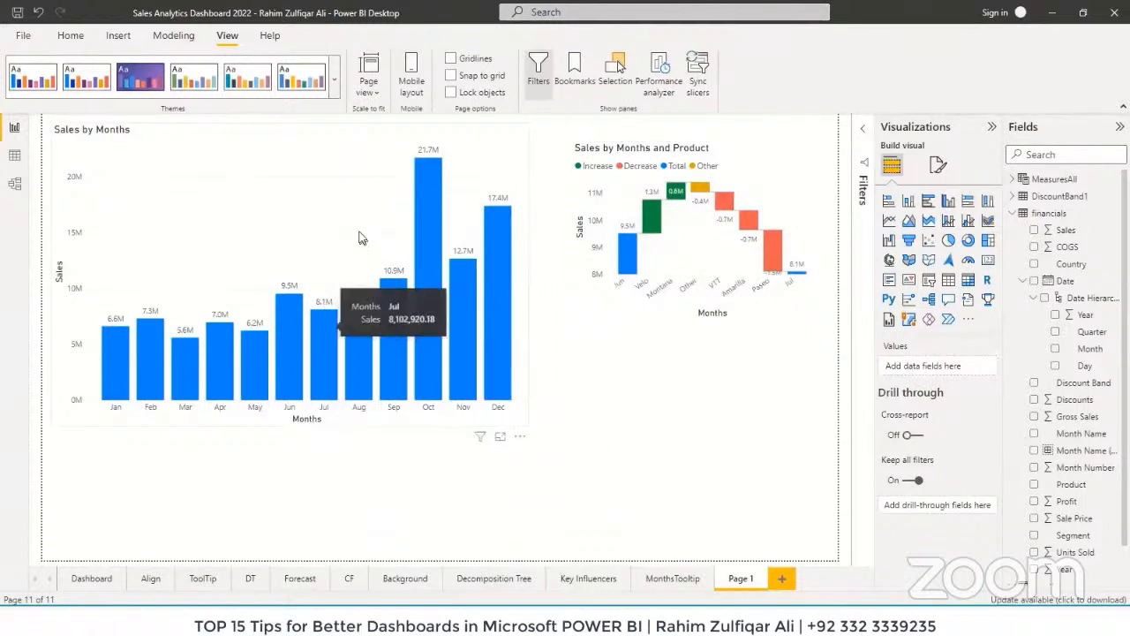
pyautogui.click(342, 235)
pyautogui.rightClick(320, 233)
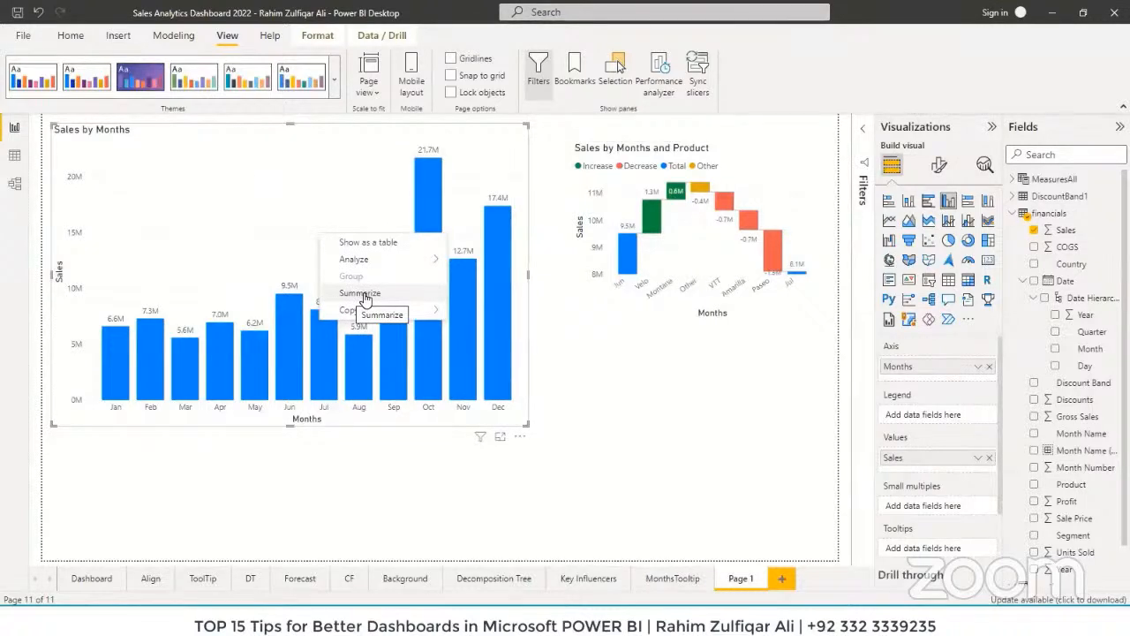
pyautogui.click(366, 297)
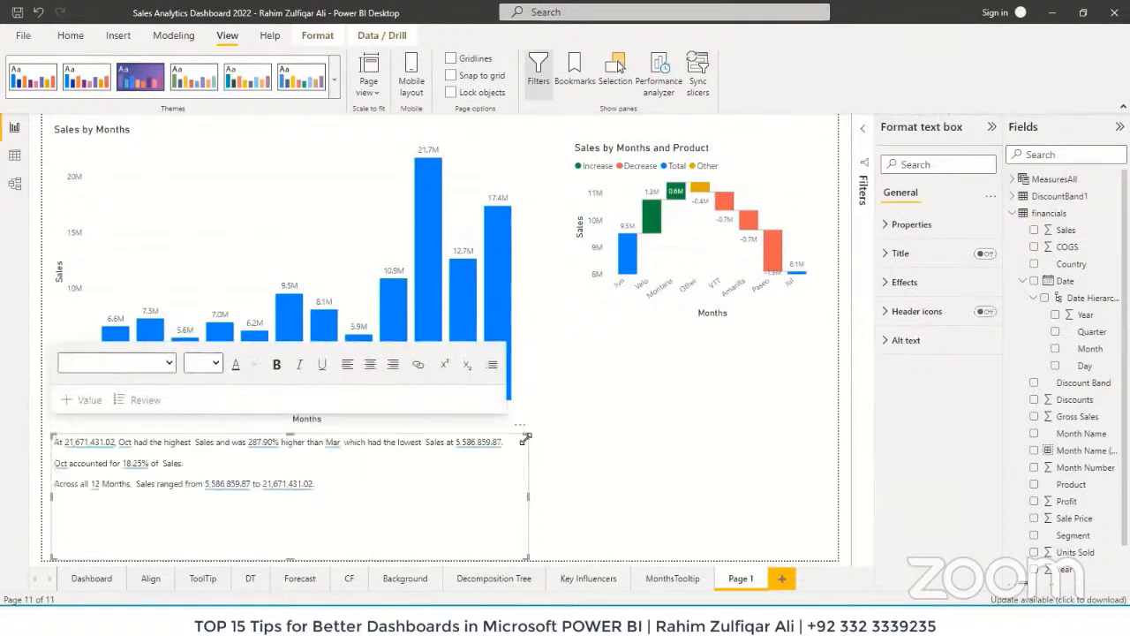
# Step: Narrow the summary text box, place it directly below the waterfall chart, and extend its height while matching the chart's width
pyautogui.moveTo(527, 436); pyautogui.dragTo(354, 451)
pyautogui.click(314, 456)
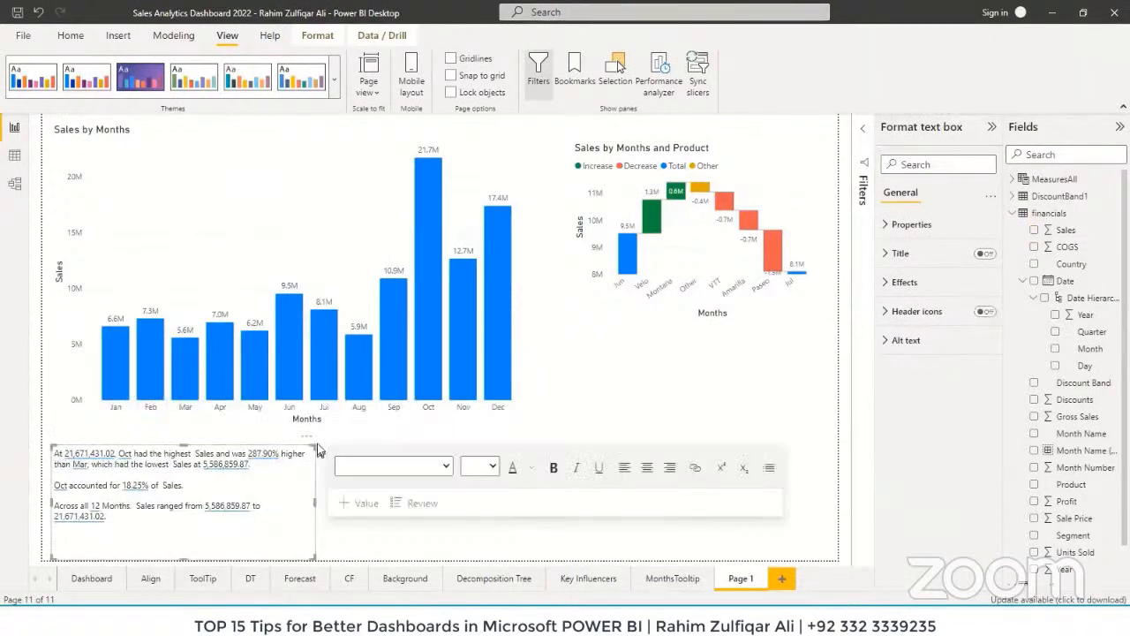
pyautogui.moveTo(311, 443); pyautogui.dragTo(811, 324)
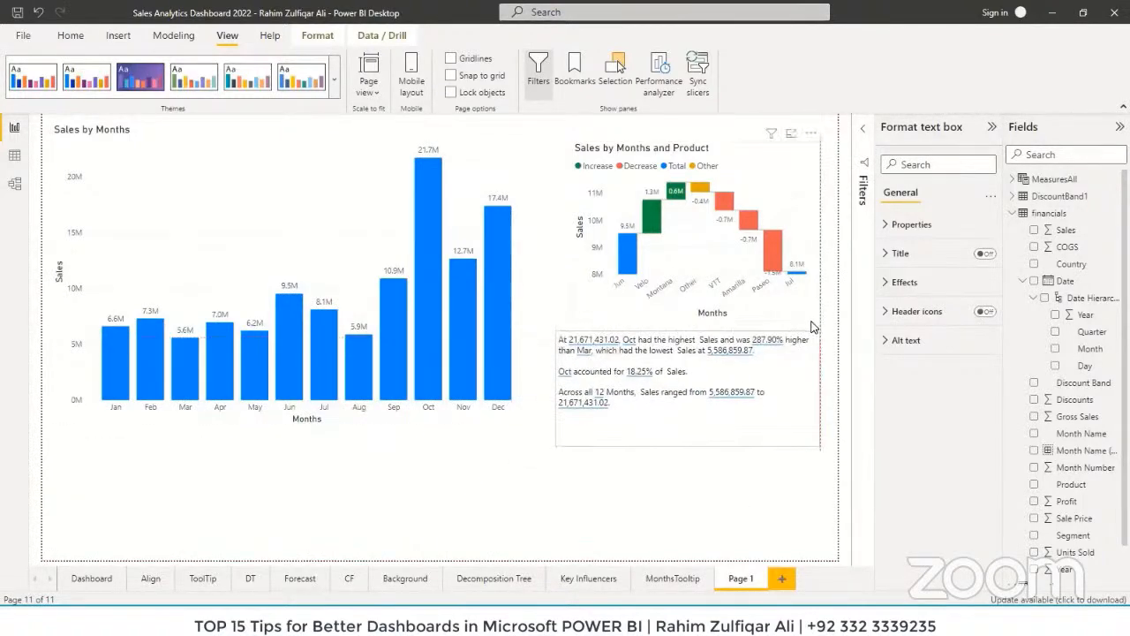
pyautogui.moveTo(558, 445); pyautogui.dragTo(572, 492)
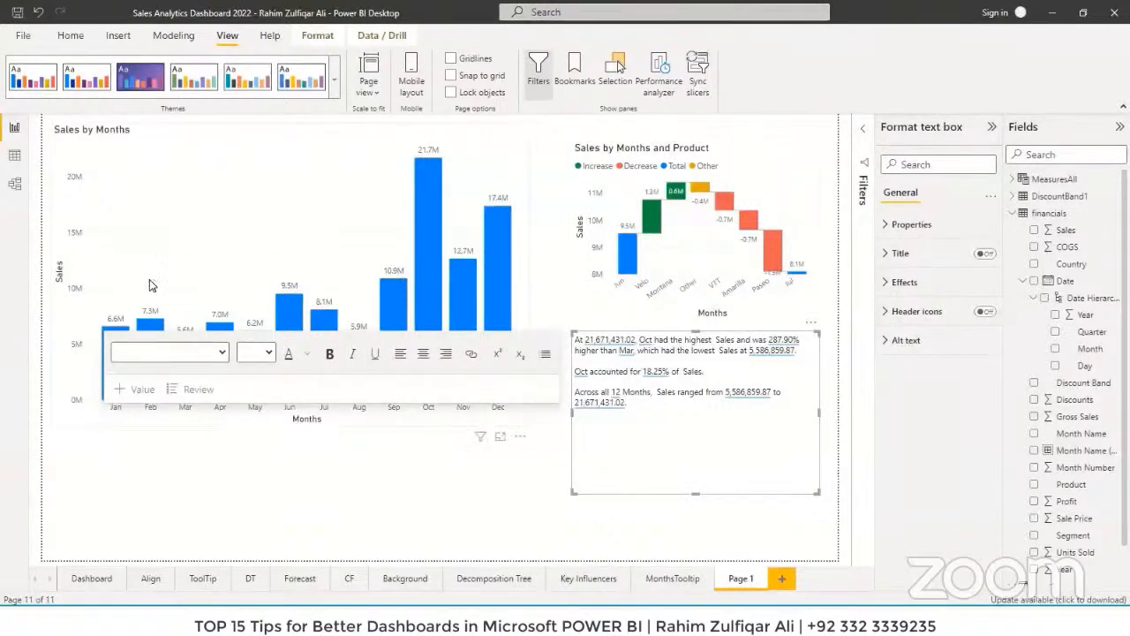
pyautogui.moveTo(440, 307)
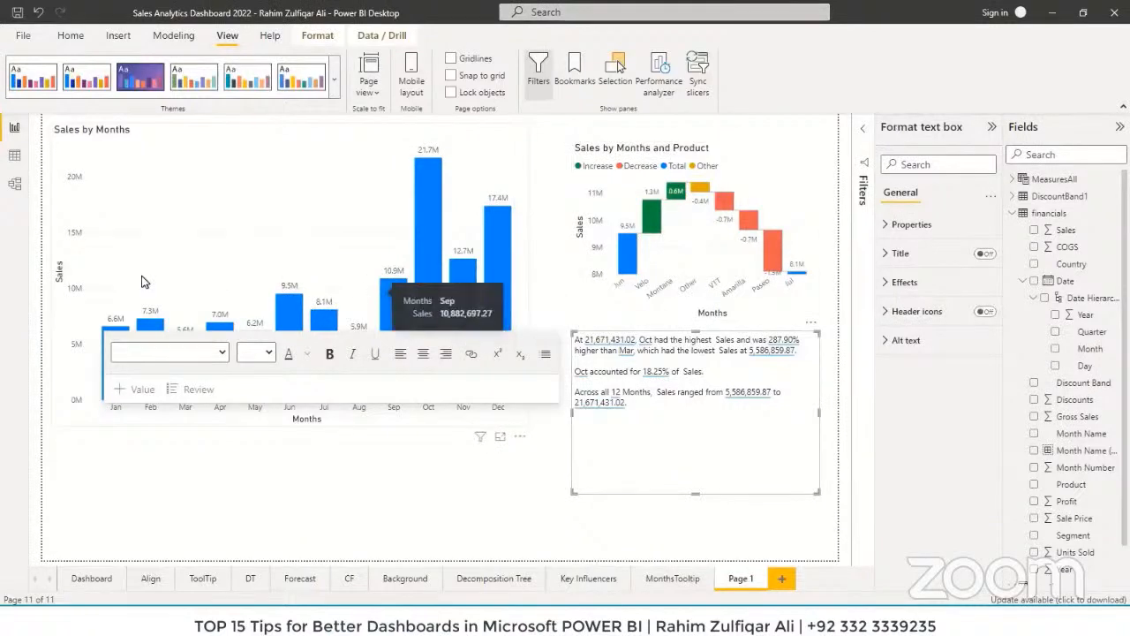
pyautogui.moveTo(458, 263)
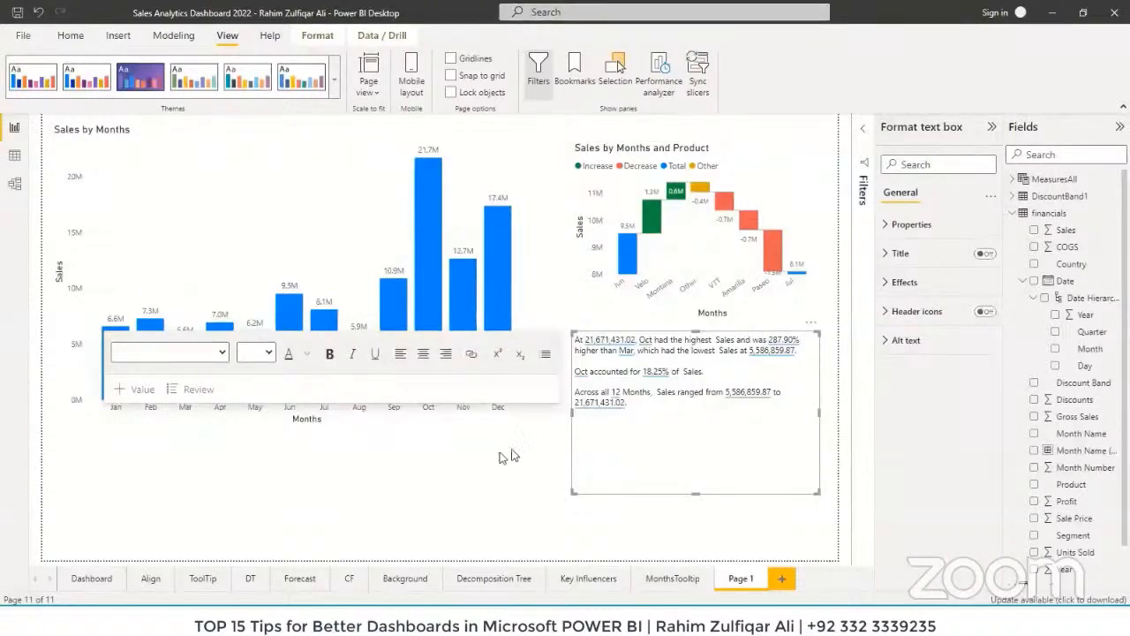
pyautogui.click(474, 466)
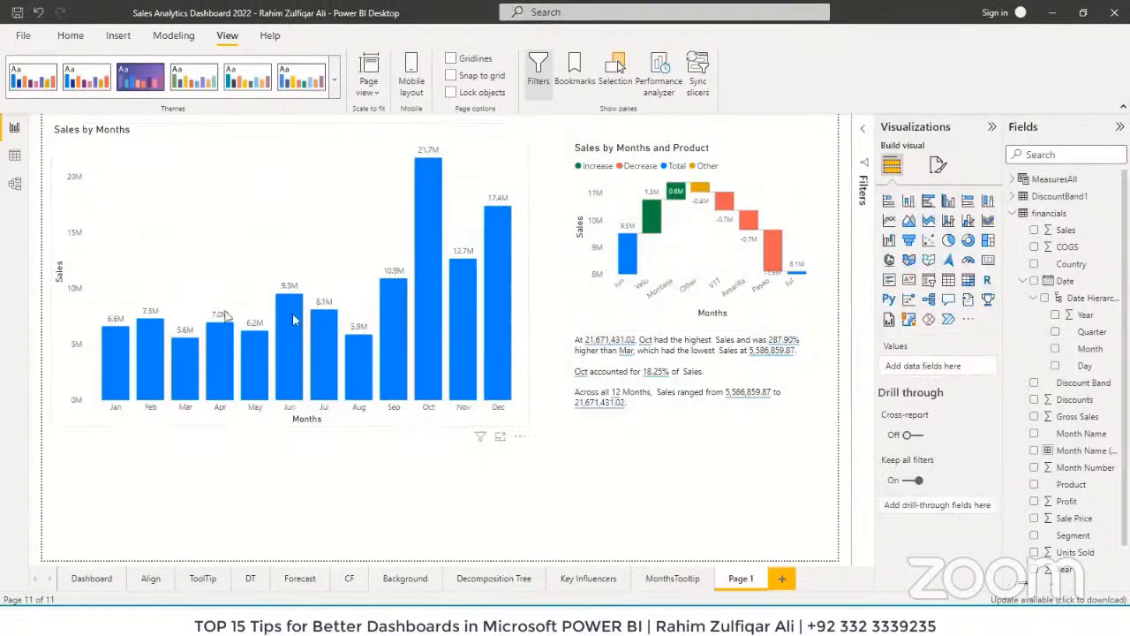
# Step: Select the Jul, Aug and Sep columns together on the Sales by Months chart and examine how the summary text responds
pyautogui.moveTo(435, 335)
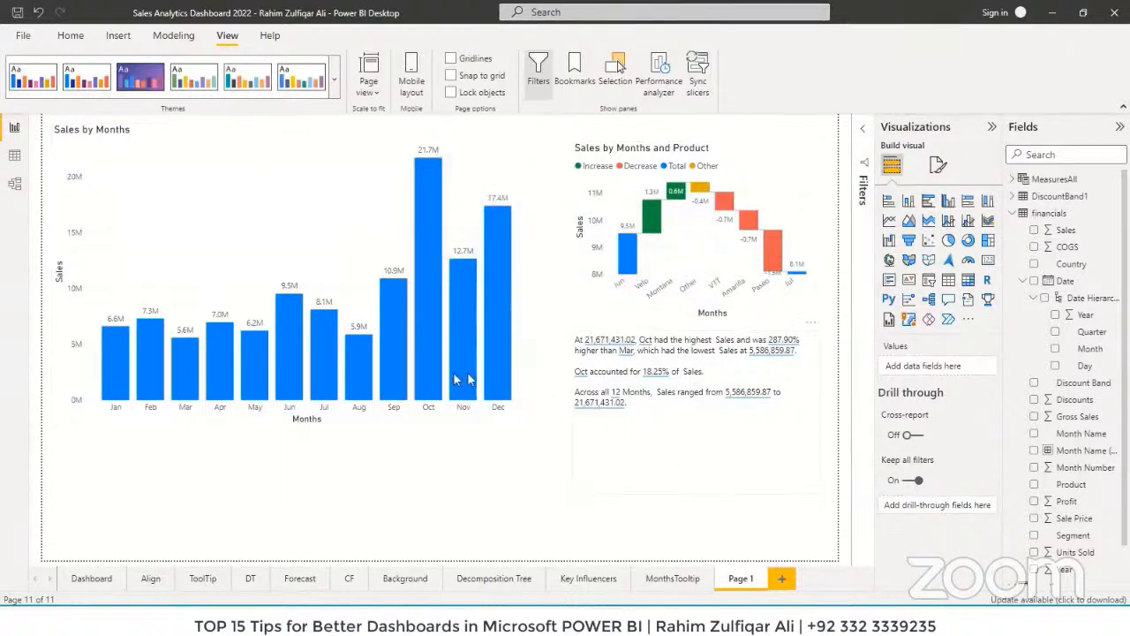
pyautogui.click(333, 352)
pyautogui.keyDown('ctrl'); pyautogui.click(361, 358); pyautogui.keyUp('ctrl')
pyautogui.keyDown('ctrl'); pyautogui.click(392, 353); pyautogui.keyUp('ctrl')
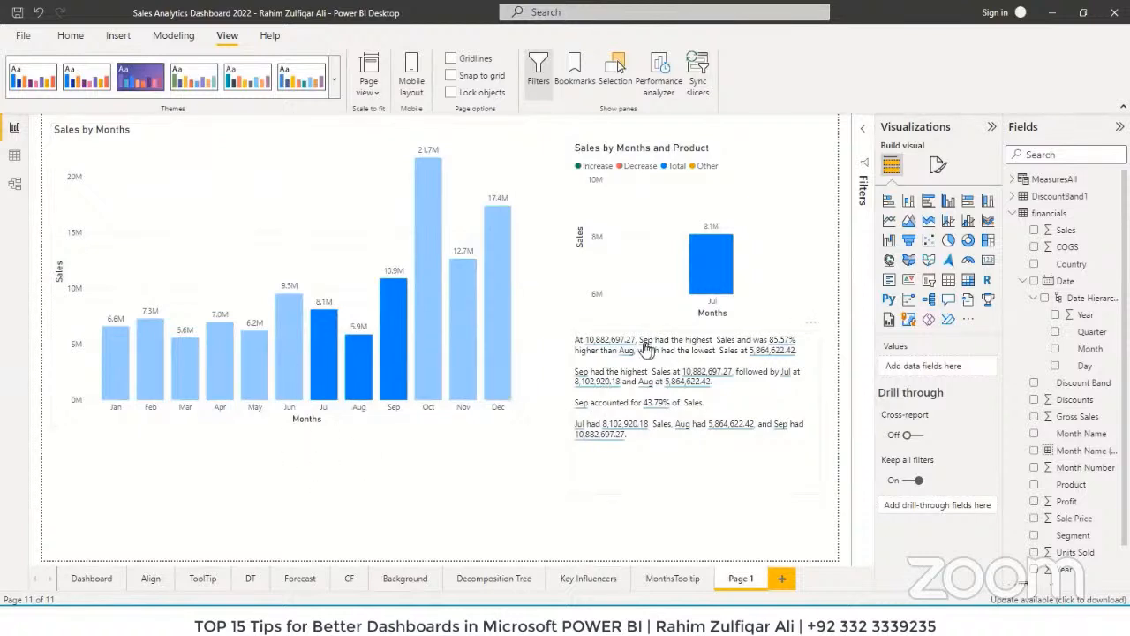
pyautogui.click(648, 439)
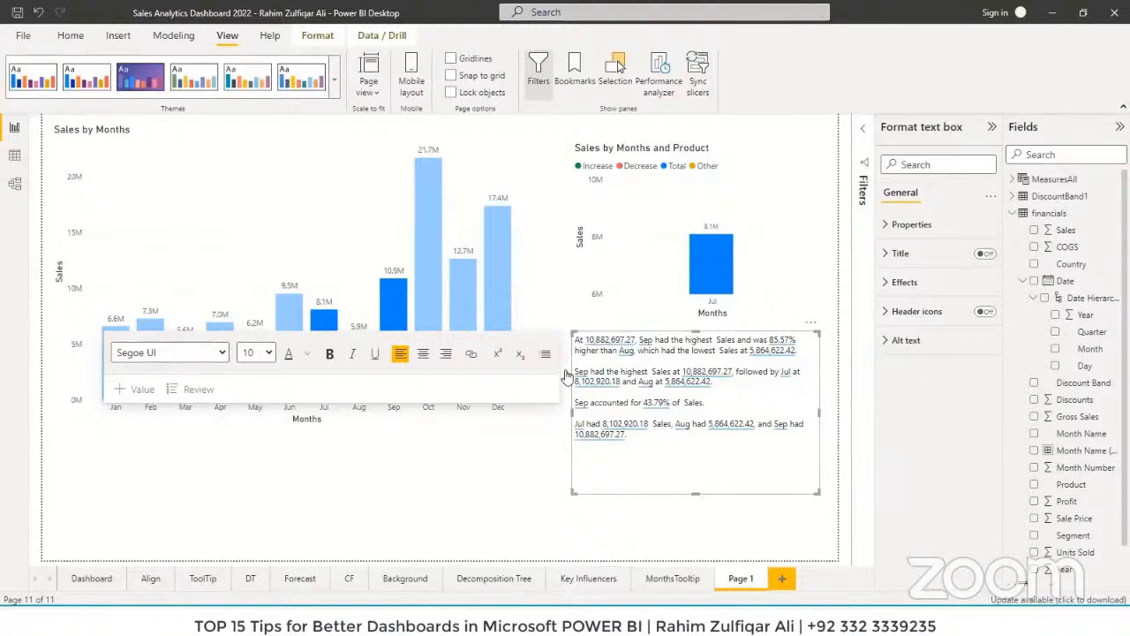
pyautogui.click(624, 343)
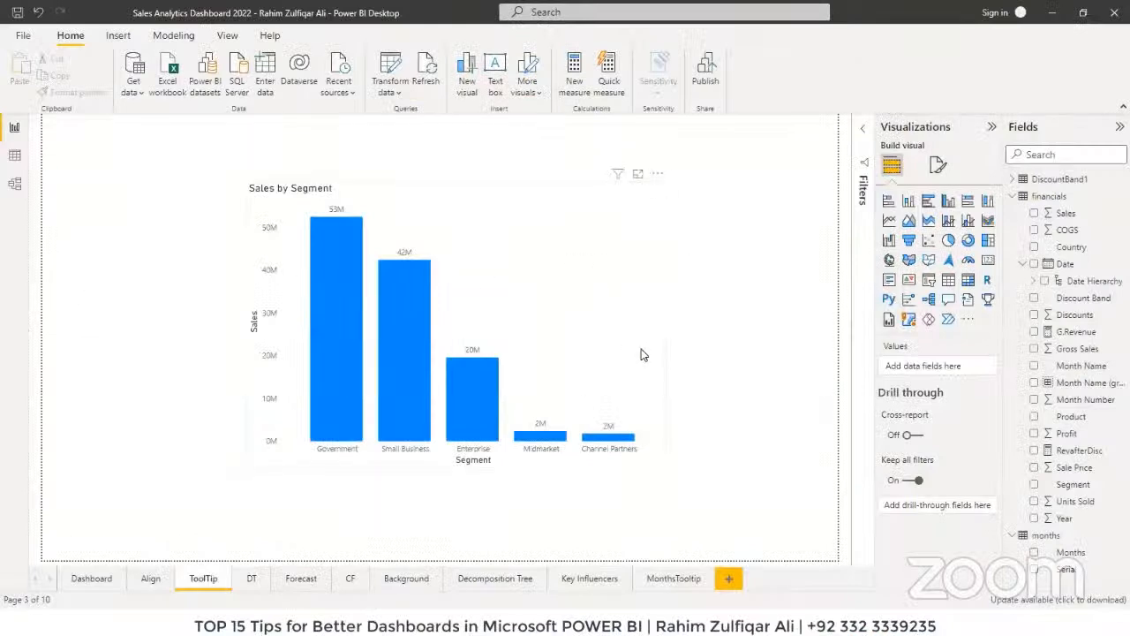
# Step: Examine the Sales by Segment column chart and its tooltip on the ToolTip page
pyautogui.moveTo(407, 429)
pyautogui.click(468, 204)
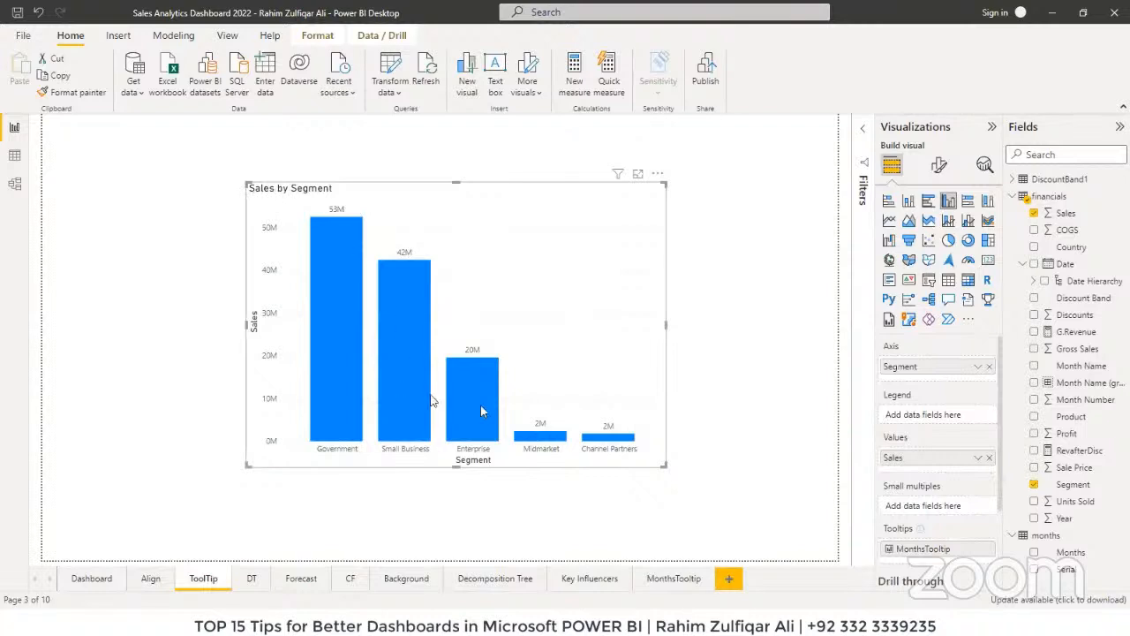
pyautogui.click(198, 398)
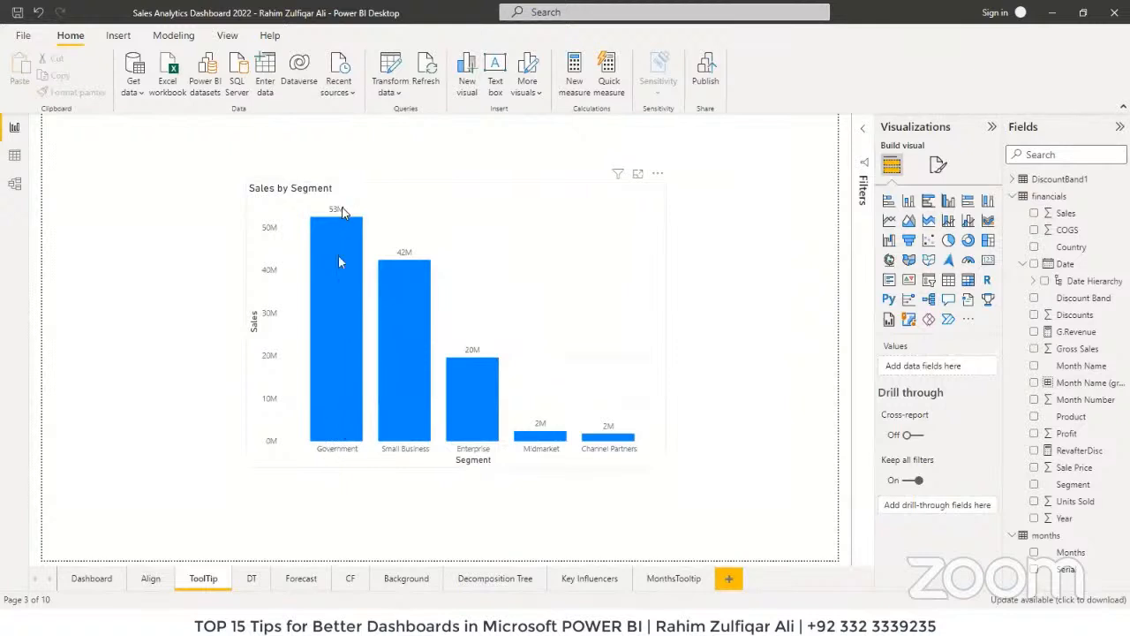
pyautogui.moveTo(325, 345)
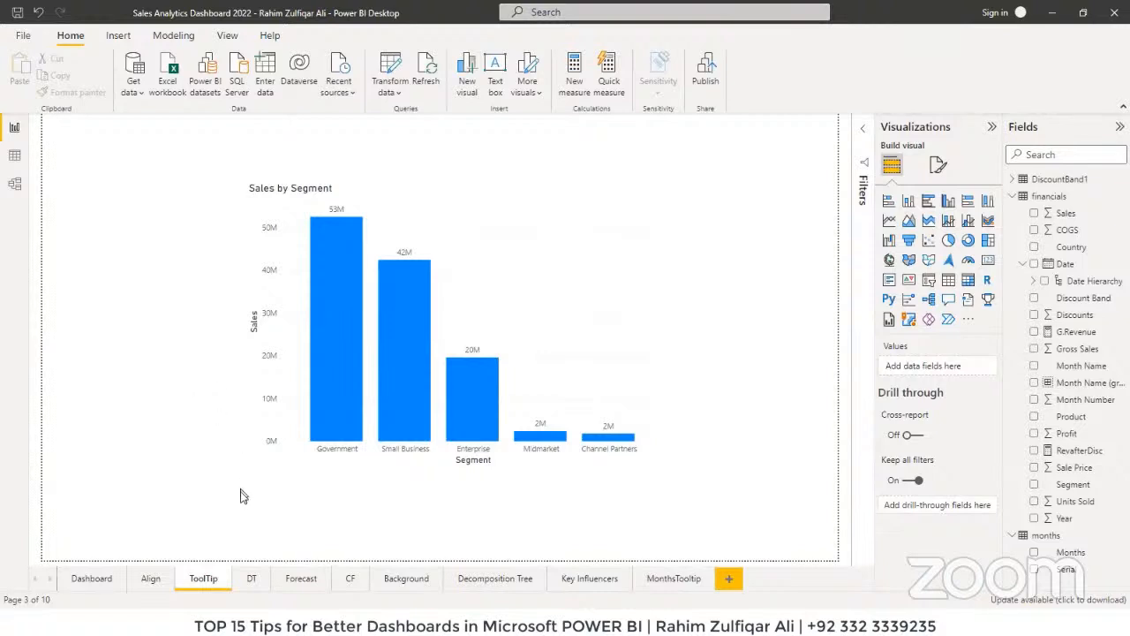
# Step: Review the Sales, COGS and Profit cards and the Profit by Months chart on the DT page
pyautogui.click(251, 579)
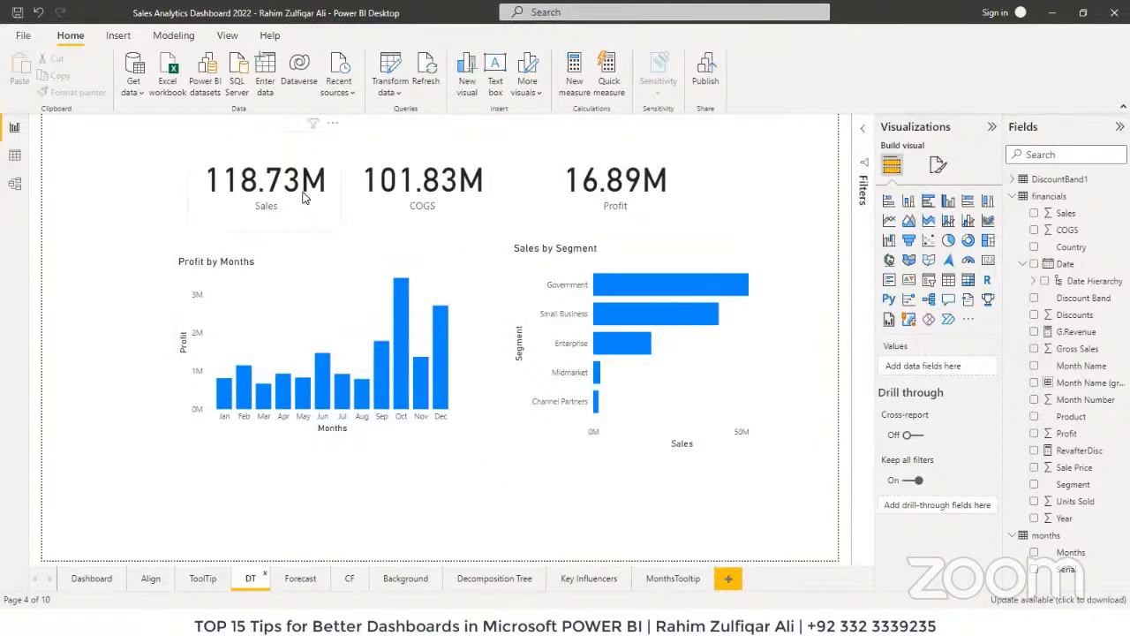
pyautogui.click(336, 210)
pyautogui.click(459, 209)
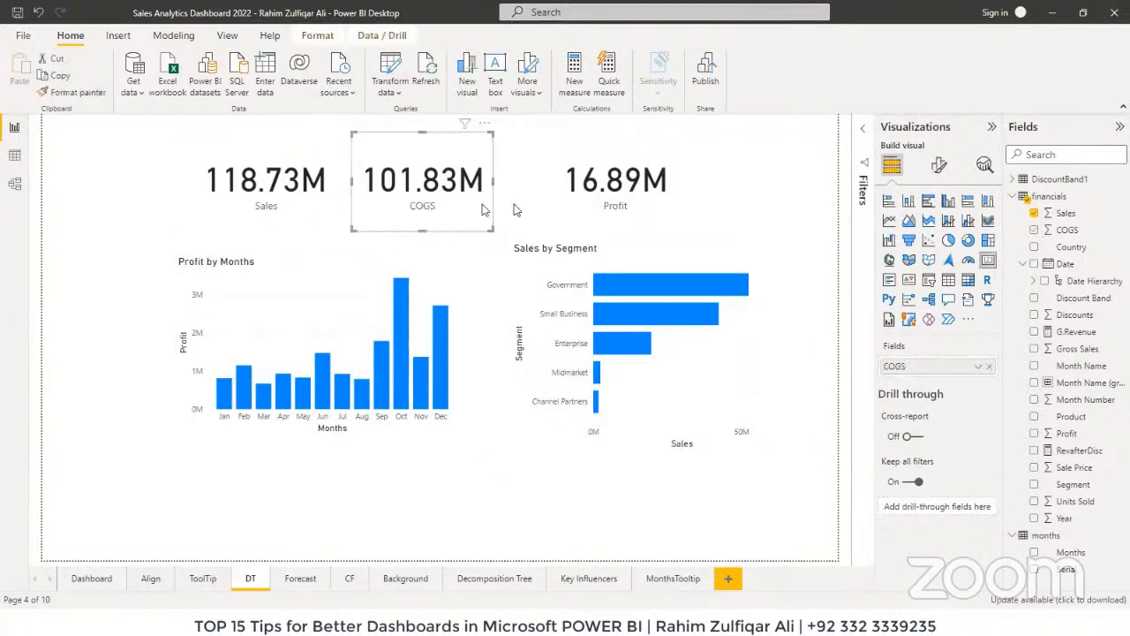
pyautogui.click(592, 201)
pyautogui.click(426, 220)
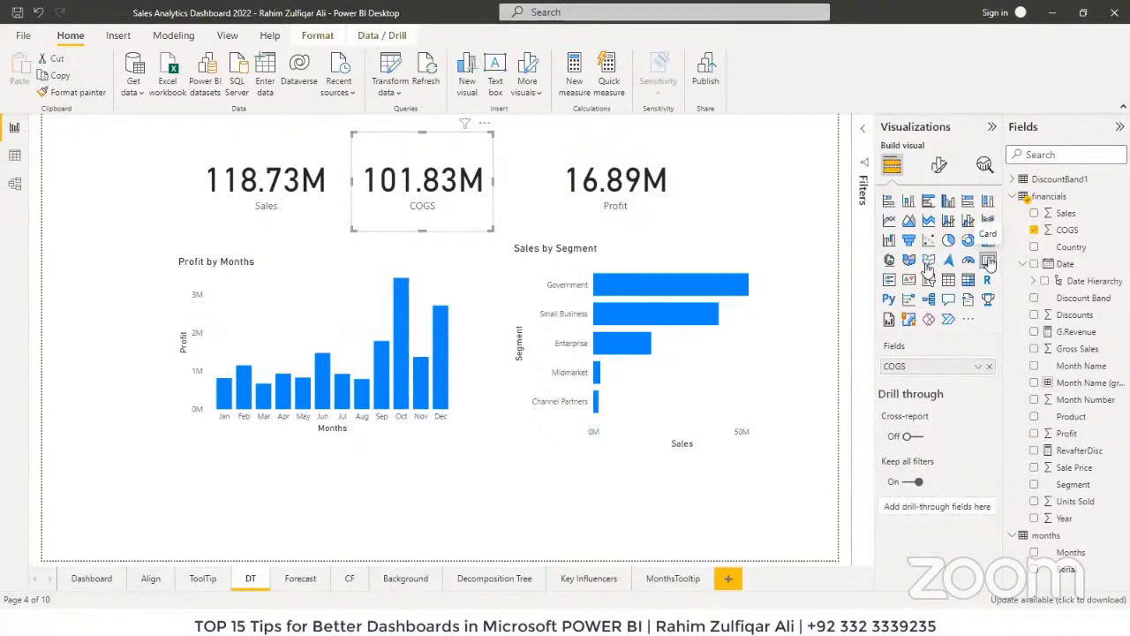
pyautogui.click(349, 274)
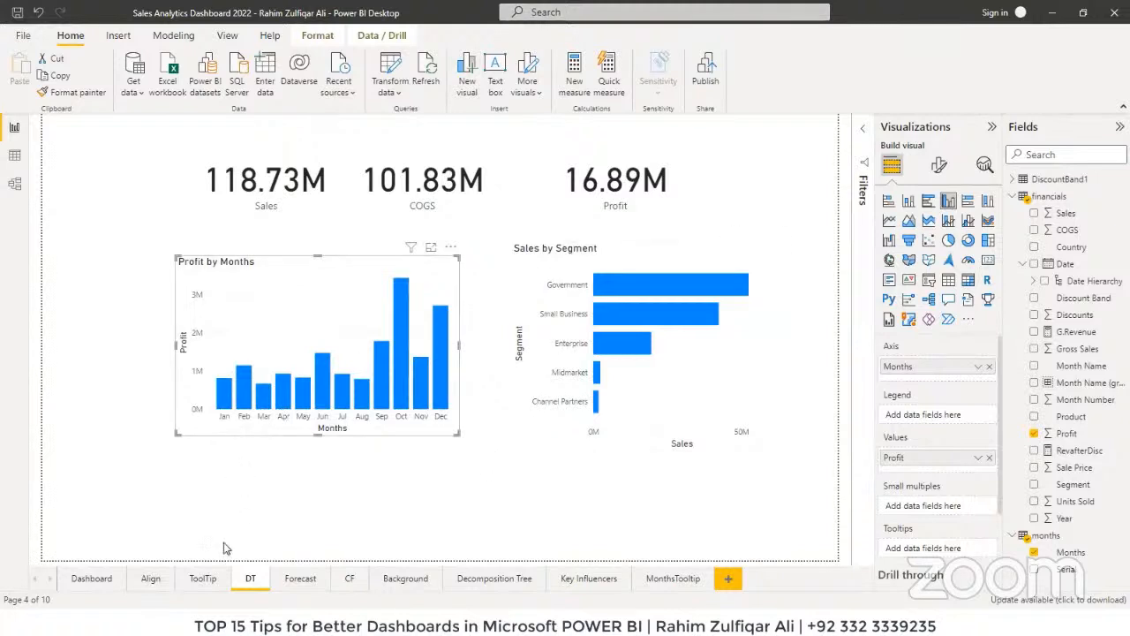
pyautogui.click(245, 508)
# Step: Compare the ToolTip page's Sales by Segment chart, including its tooltip and field assignments, with the visuals on the DT page
pyautogui.click(203, 579)
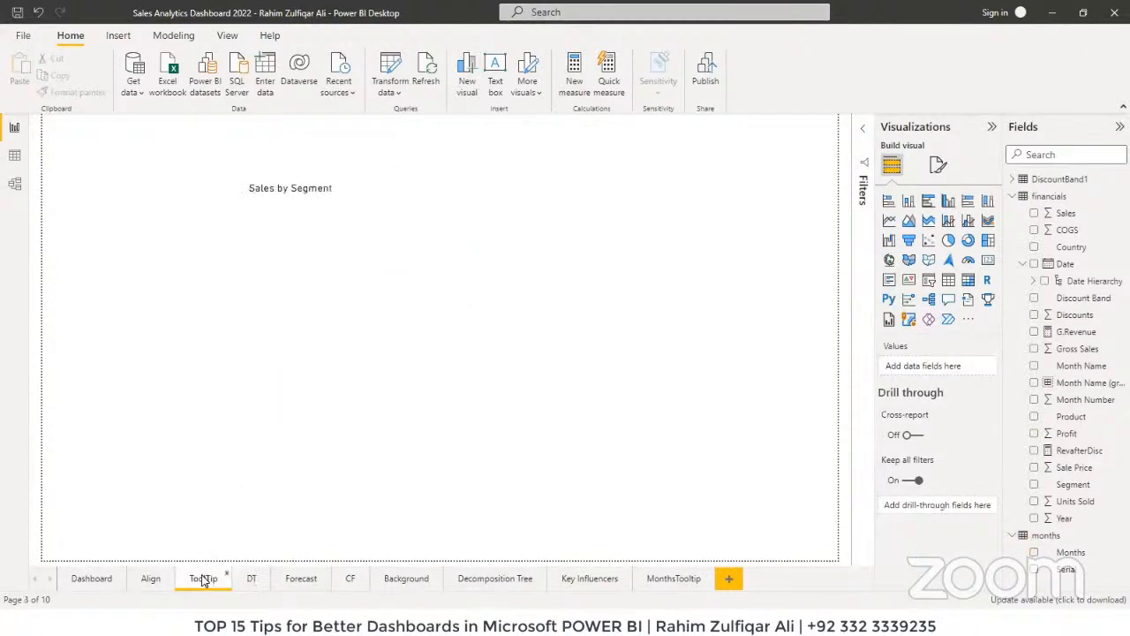
pyautogui.moveTo(327, 250)
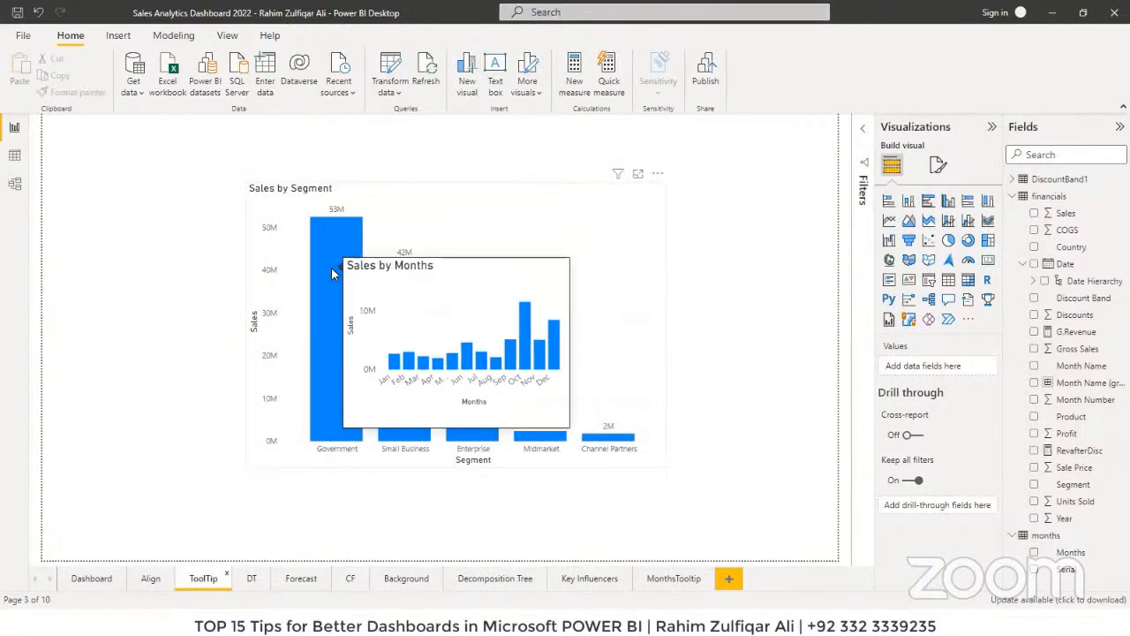
pyautogui.click(249, 581)
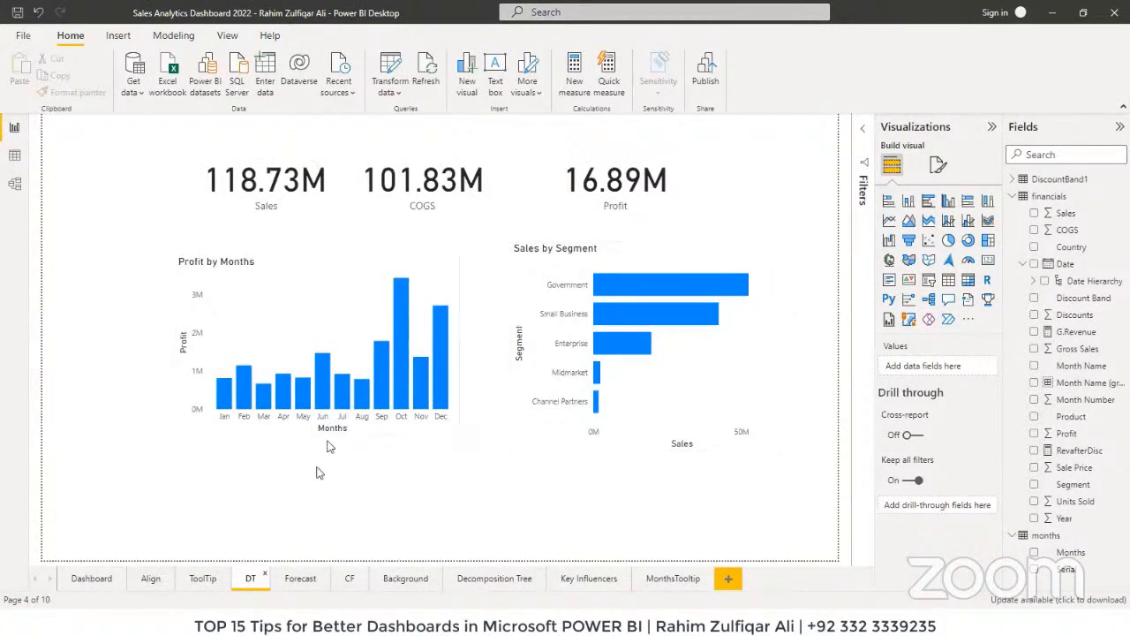
pyautogui.click(204, 580)
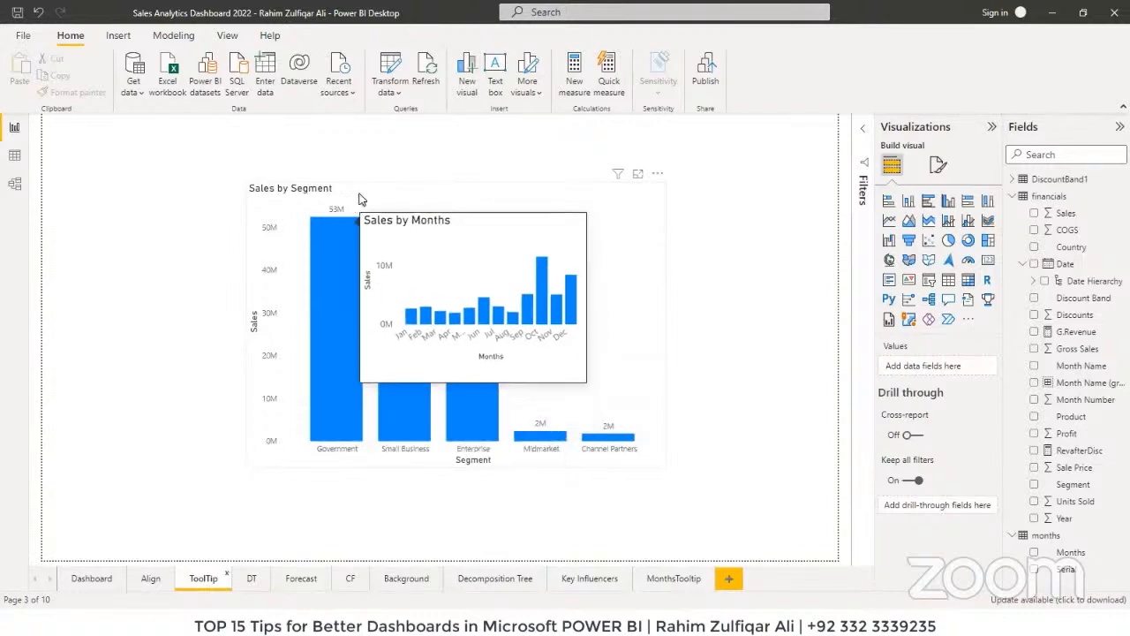
pyautogui.click(365, 265)
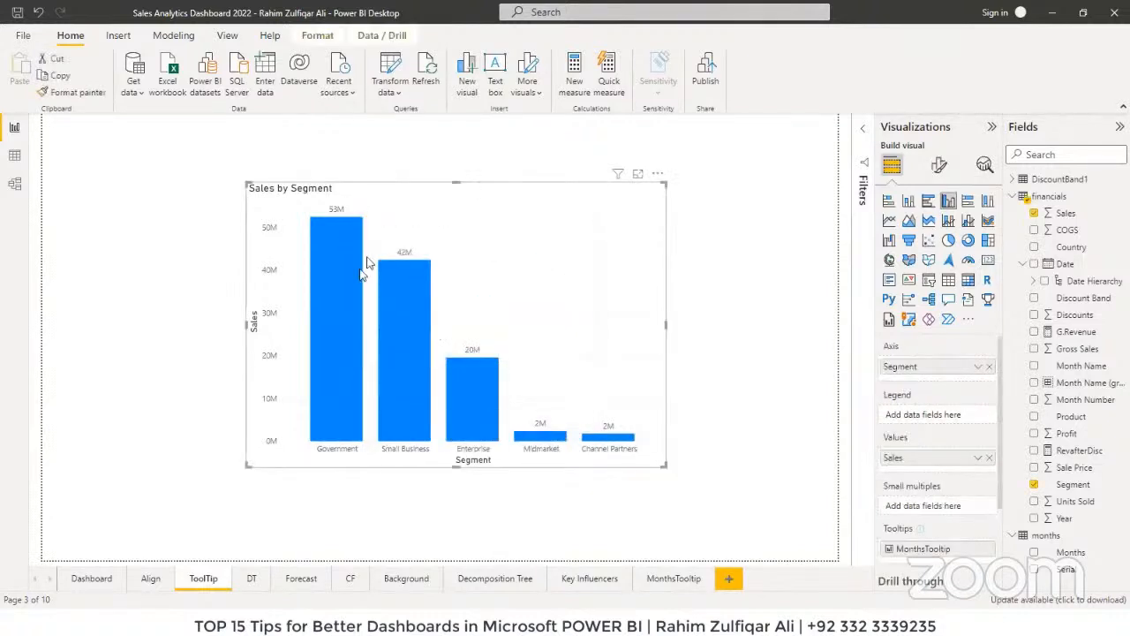
pyautogui.click(252, 585)
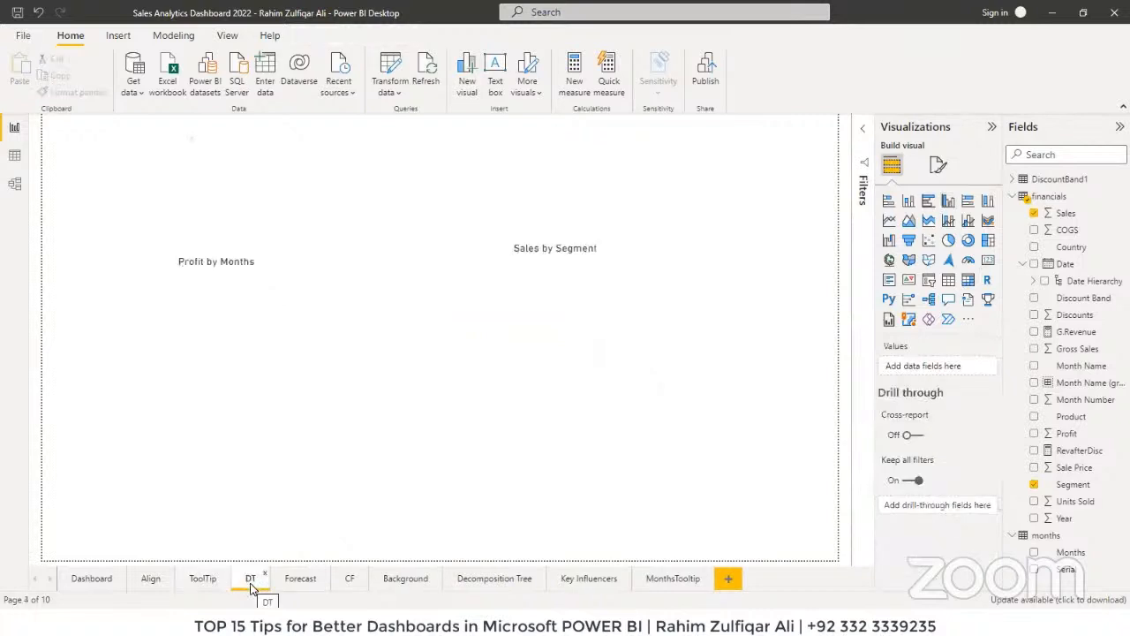
pyautogui.click(202, 587)
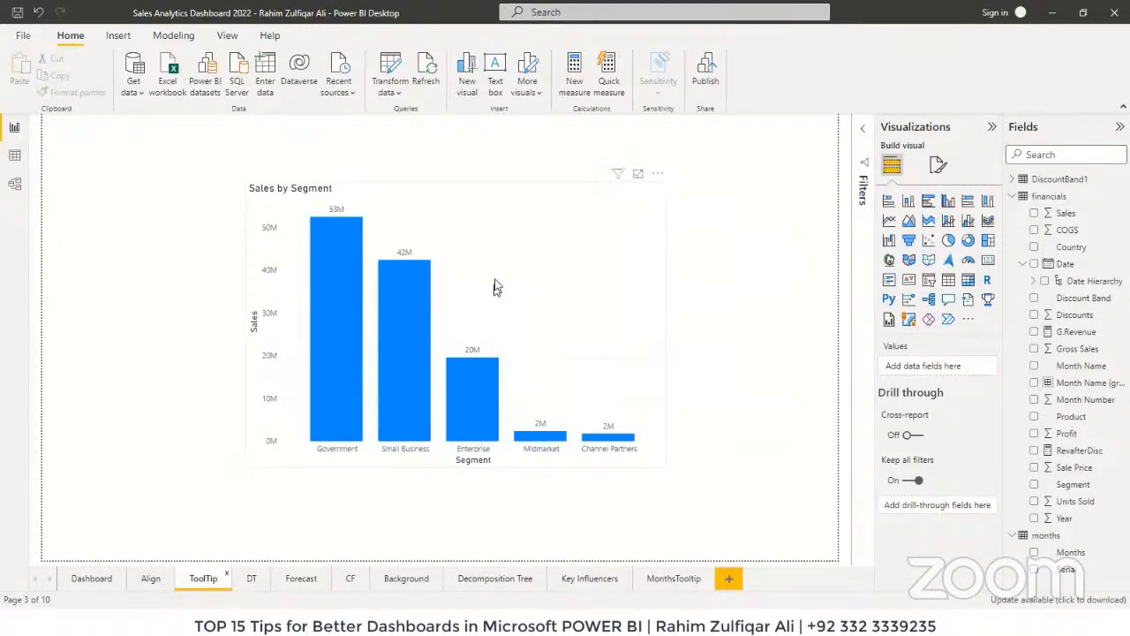
pyautogui.click(509, 253)
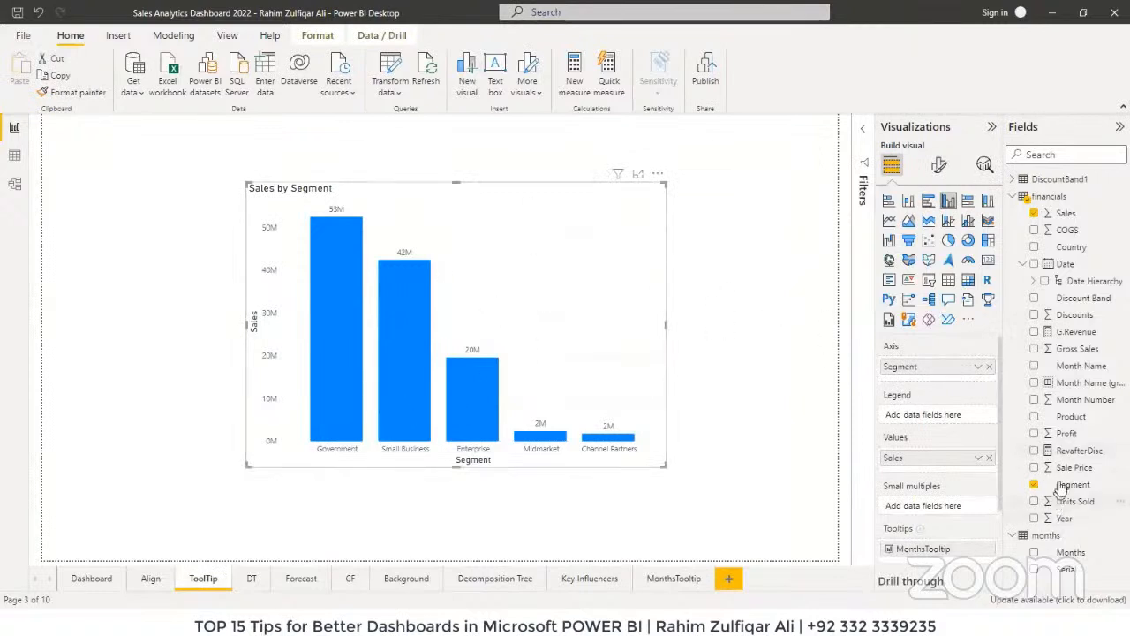
# Step: Set the Segment field from the financials table as the drill-through field of the DT page
pyautogui.click(253, 581)
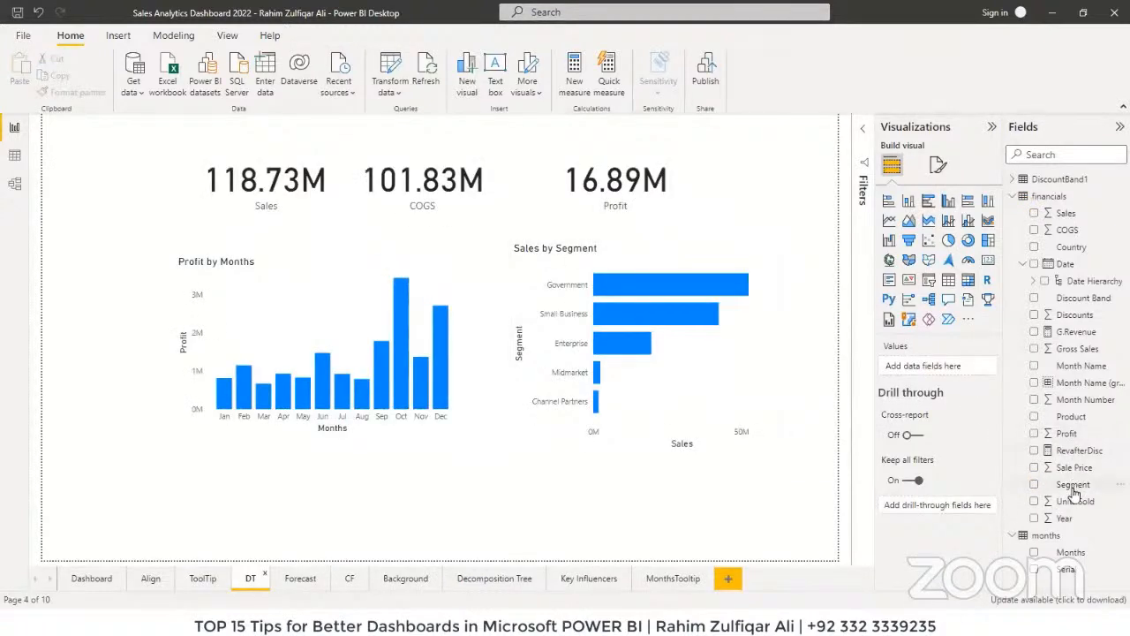
pyautogui.moveTo(1076, 485); pyautogui.dragTo(1081, 485)
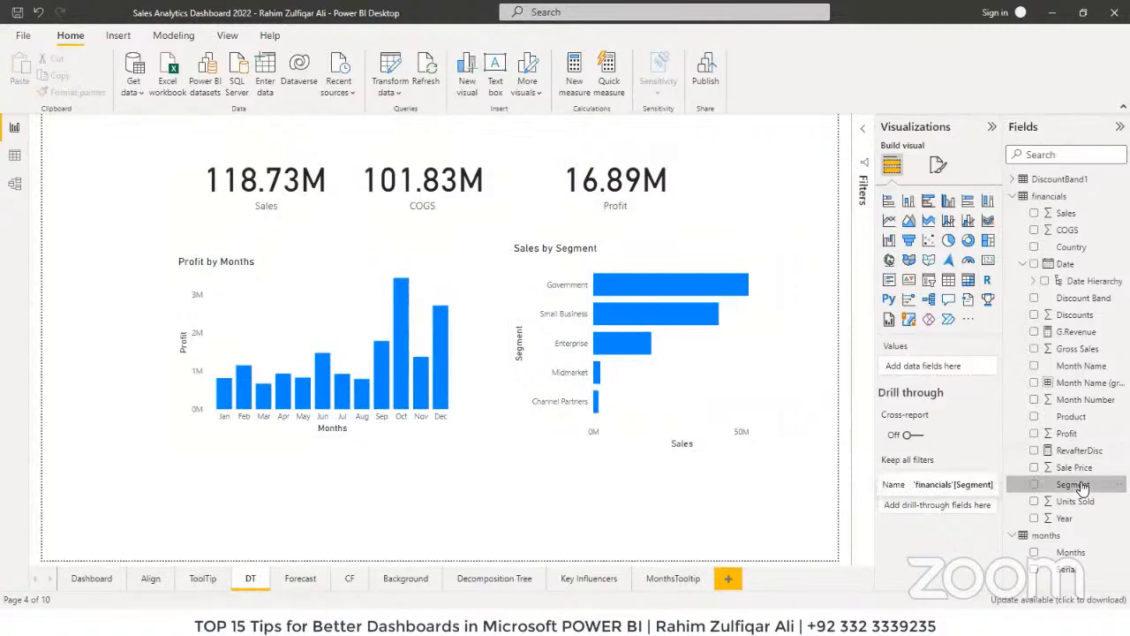
pyautogui.moveTo(1083, 487); pyautogui.dragTo(955, 506)
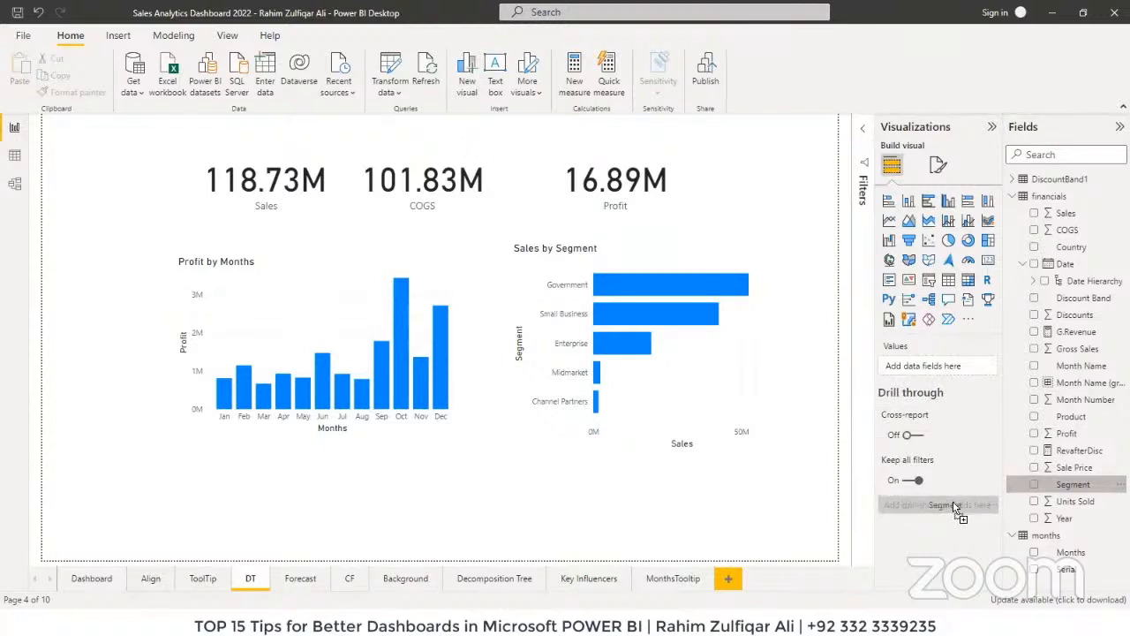
pyautogui.moveTo(953, 500); pyautogui.dragTo(953, 503)
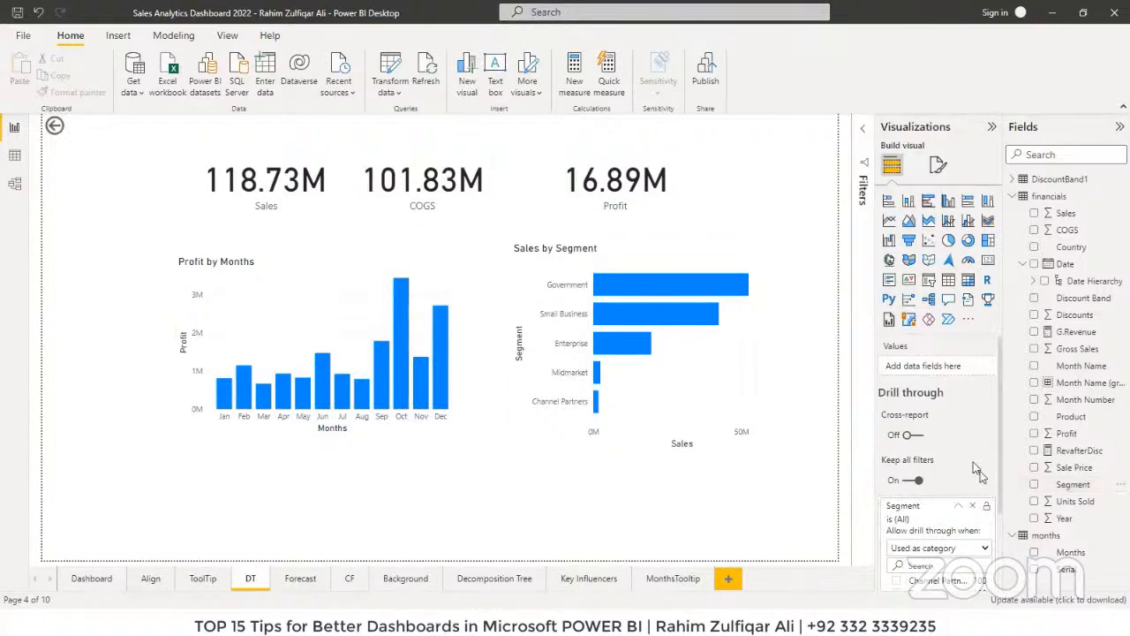
# Step: Return to the ToolTip page and drill through from the Government column of Sales by Segment to the DT page
pyautogui.keyDown('ctrl'); pyautogui.click(57, 128); pyautogui.keyUp('ctrl')
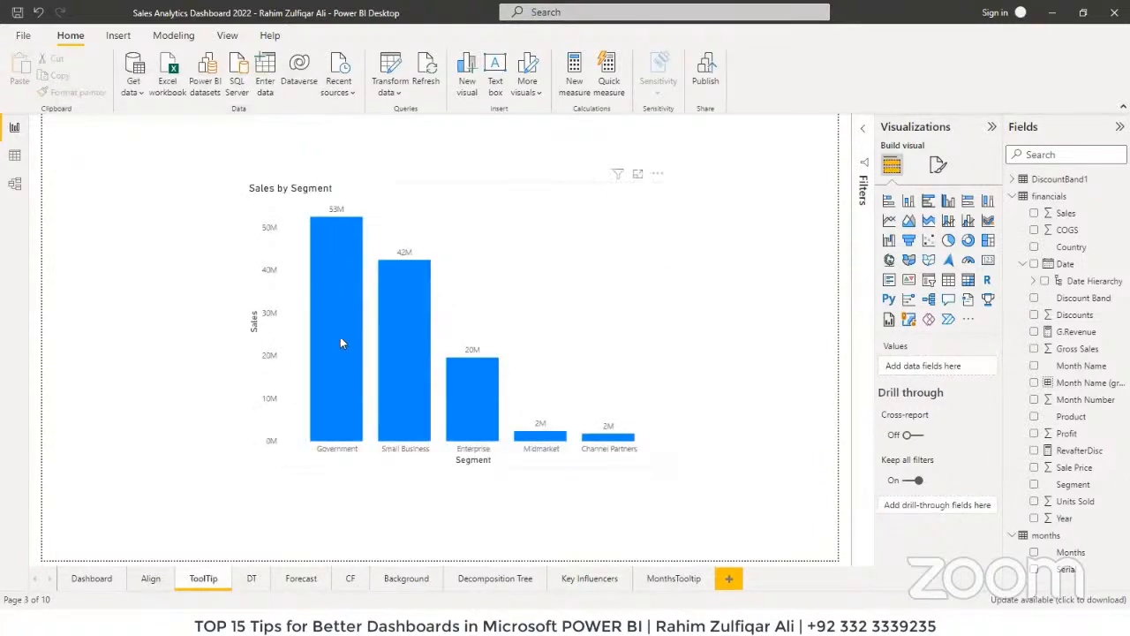
pyautogui.rightClick(337, 261)
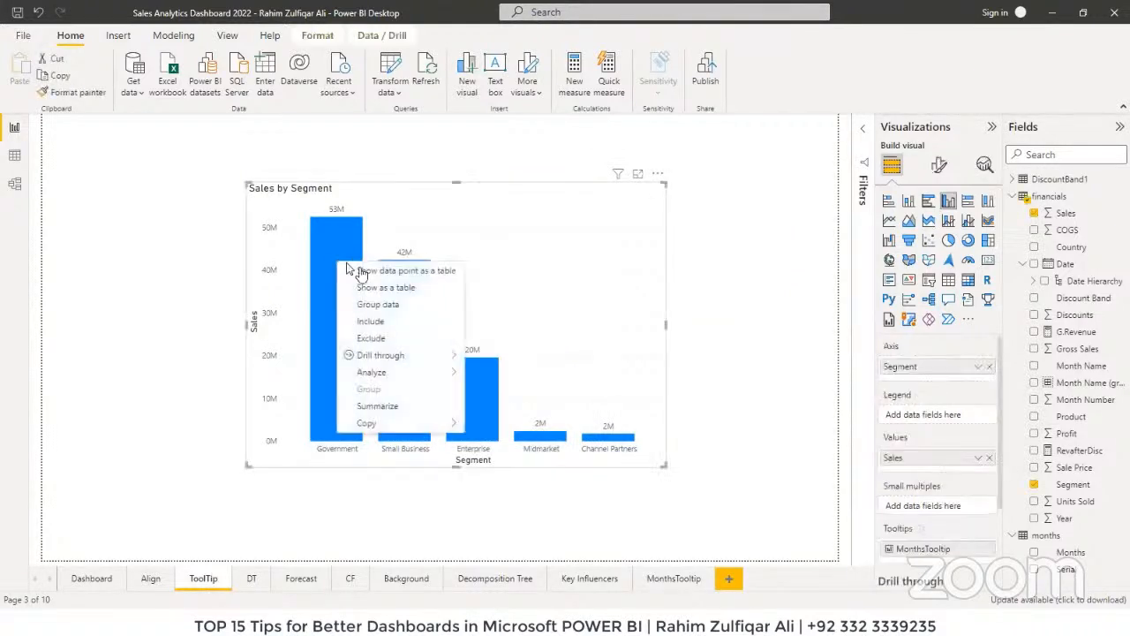
pyautogui.moveTo(399, 362)
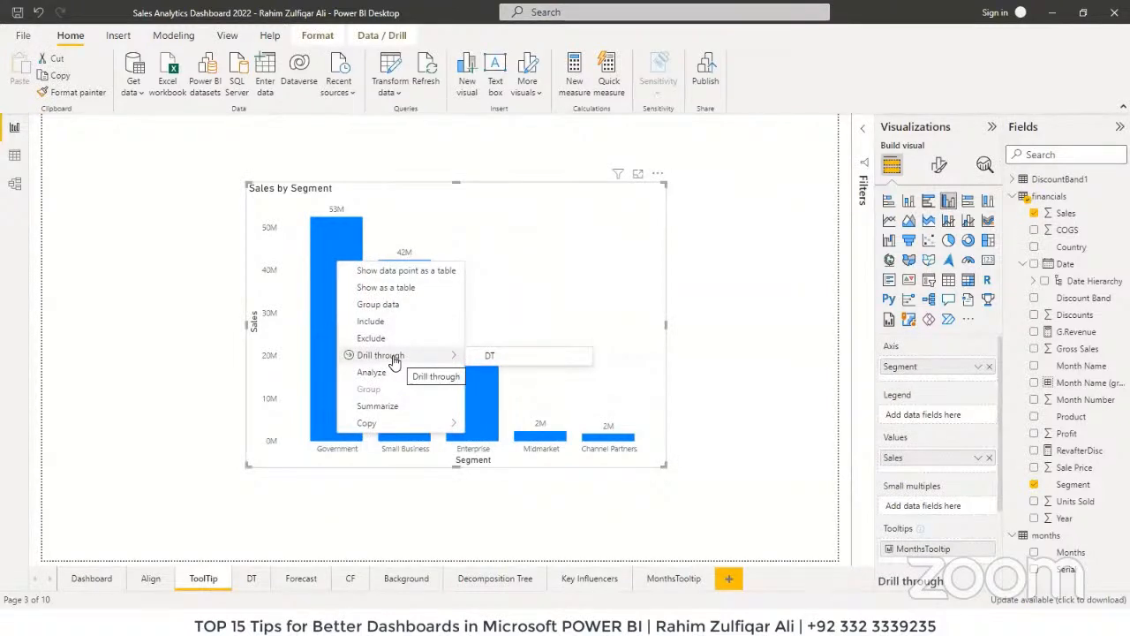
pyautogui.click(491, 362)
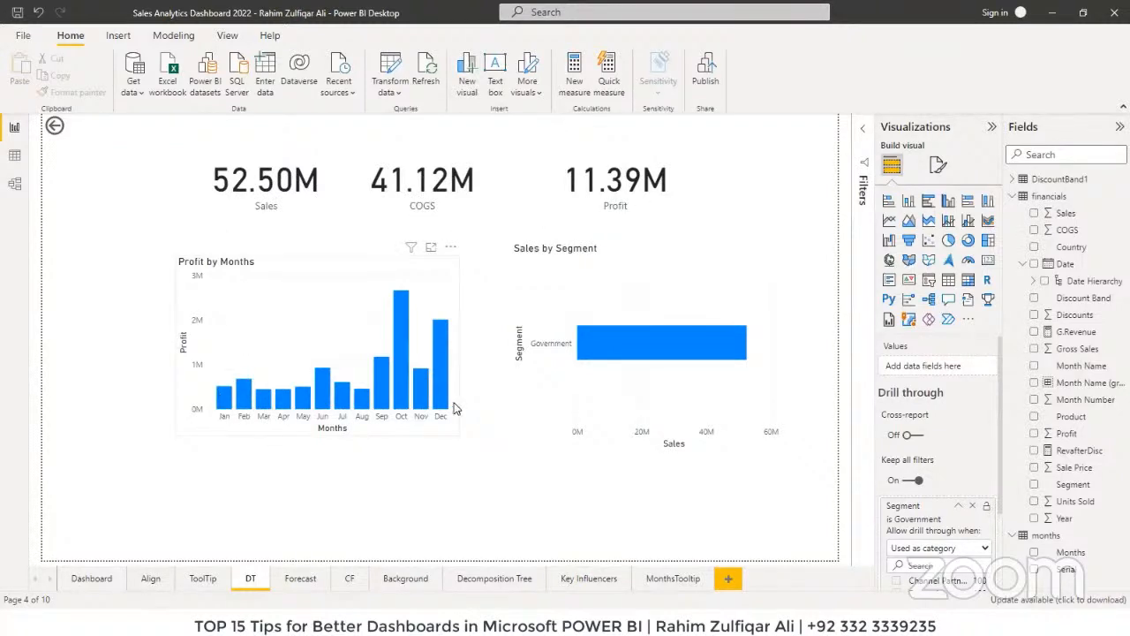
# Step: Drill through from the Small Business column on the ToolTip page to DT, and compare the two pages again
pyautogui.click(210, 586)
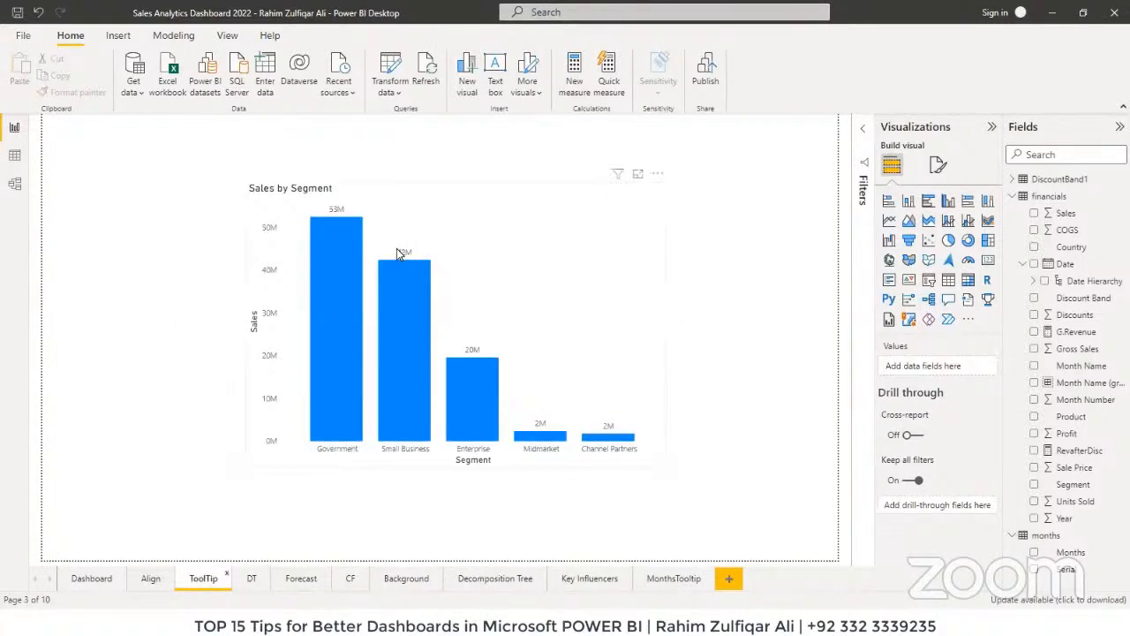
pyautogui.rightClick(405, 300)
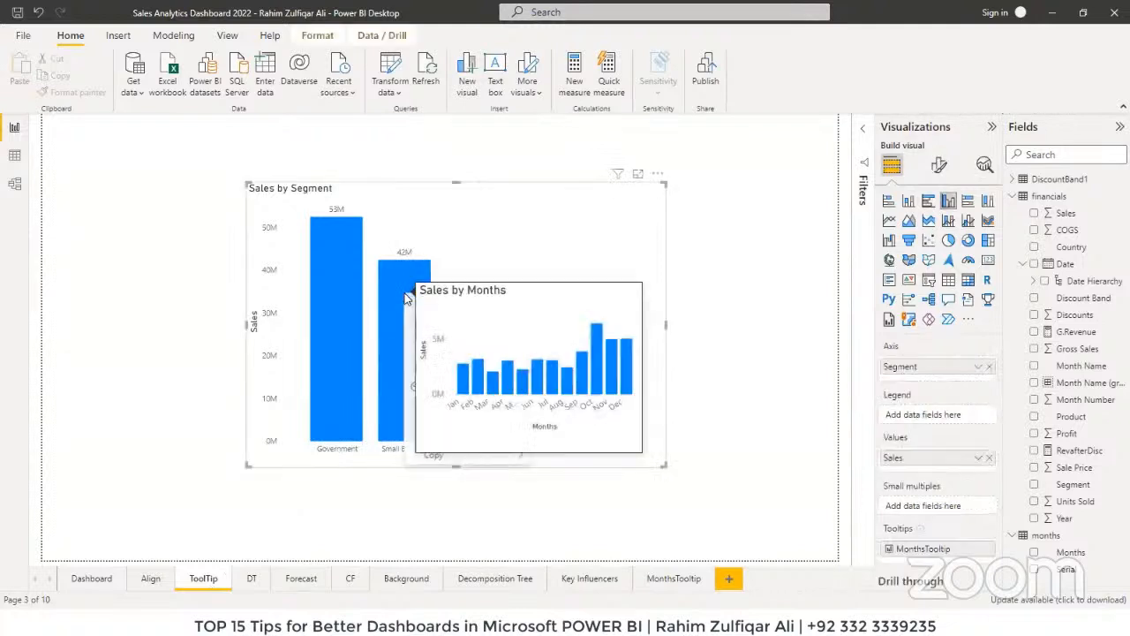
pyautogui.moveTo(454, 396)
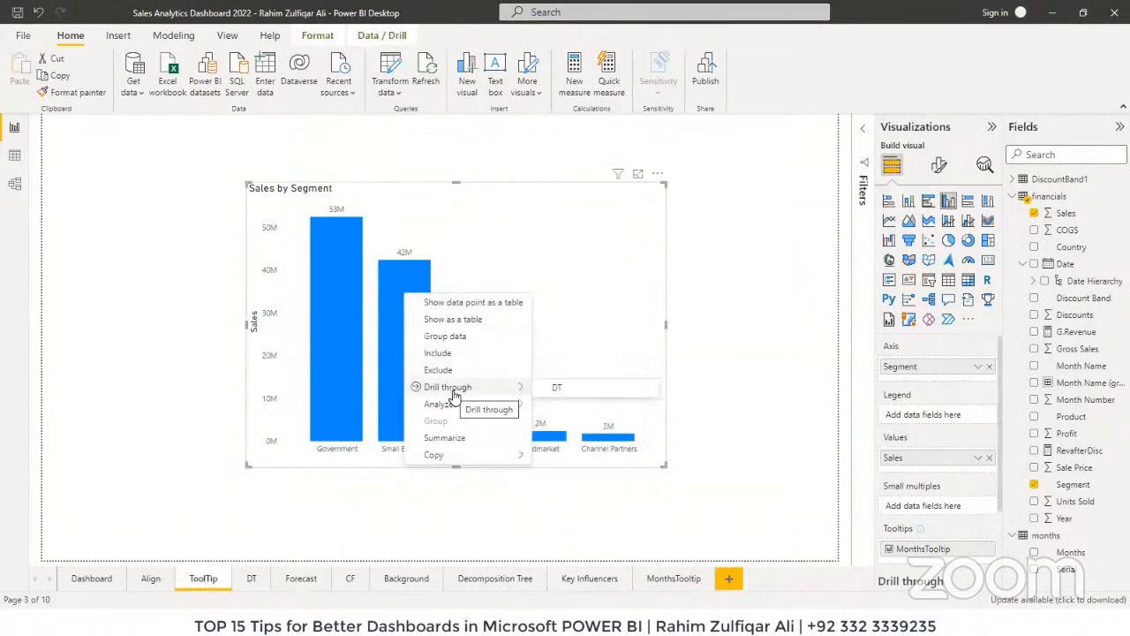
pyautogui.click(554, 391)
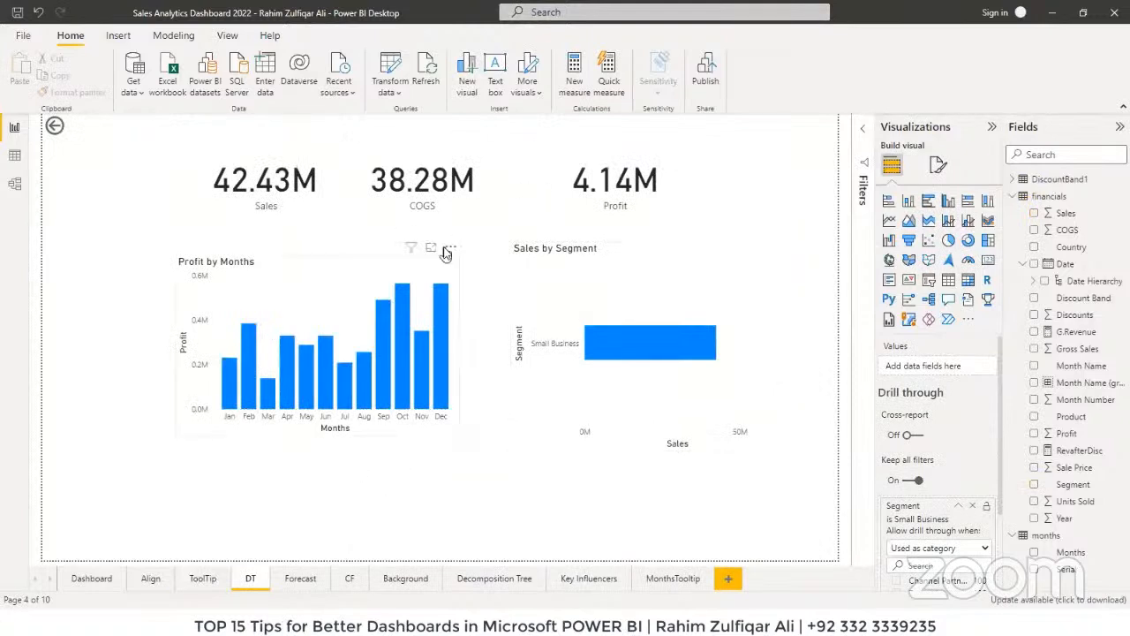
pyautogui.click(201, 583)
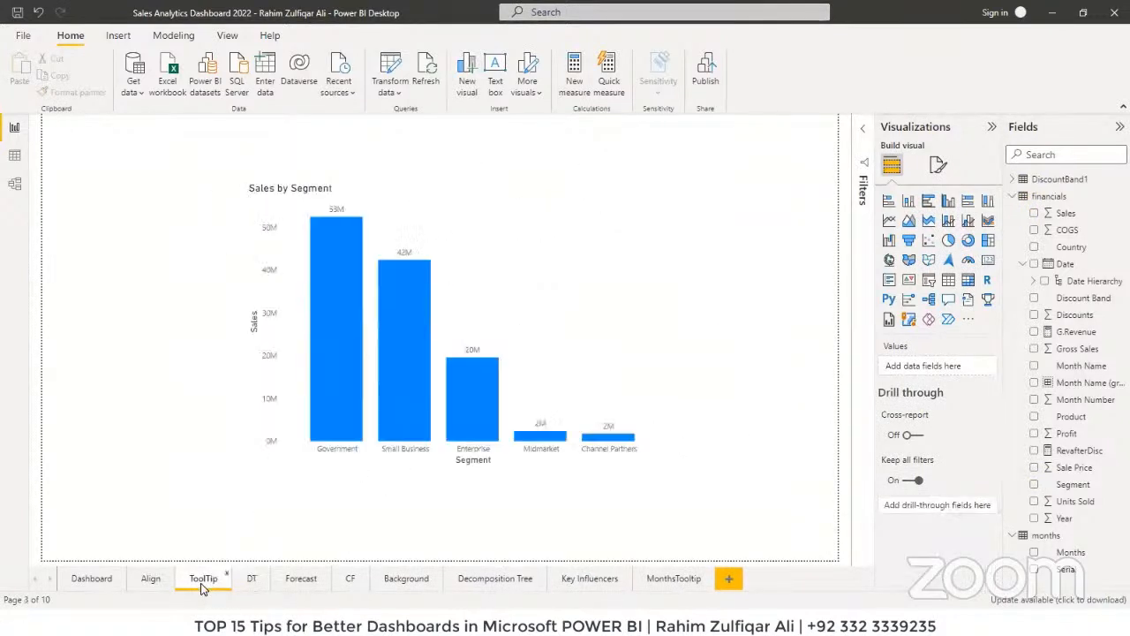
pyautogui.click(255, 585)
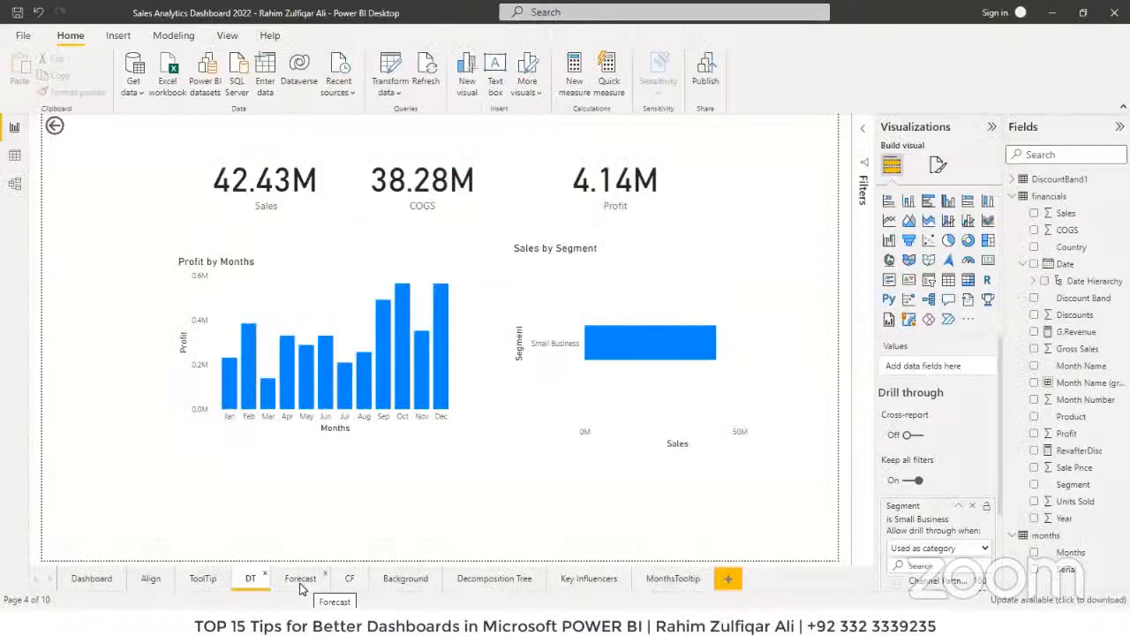
# Step: Check the Date axis options of the Sales by Date line chart on the Forecast page and slightly enlarge the chart
pyautogui.click(301, 583)
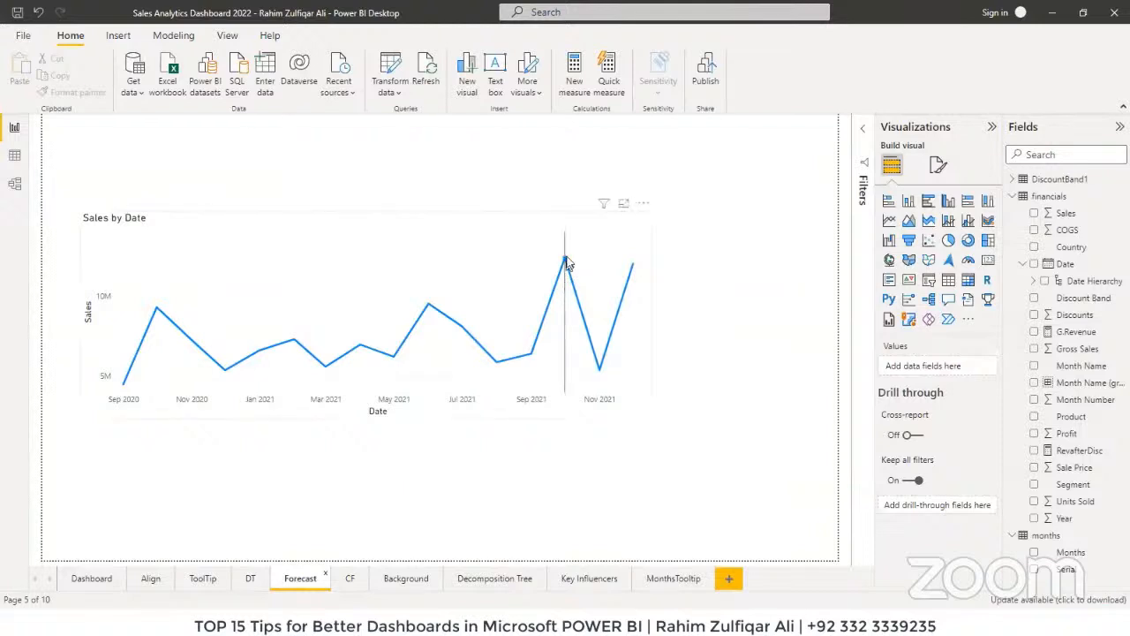
pyautogui.click(614, 228)
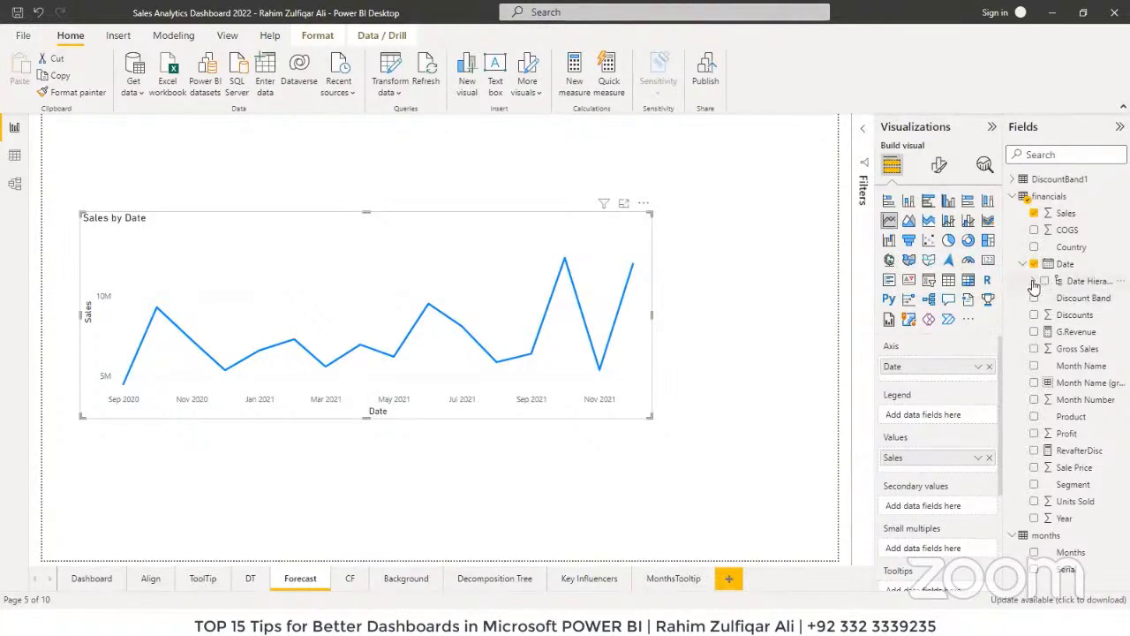
pyautogui.click(1034, 283)
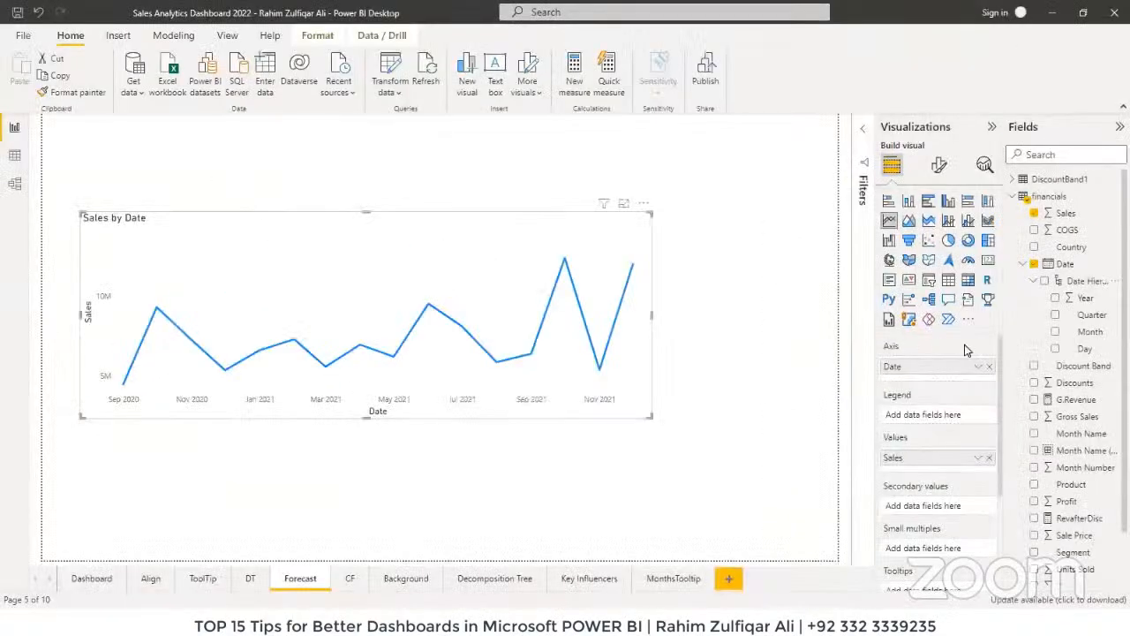
pyautogui.click(977, 366)
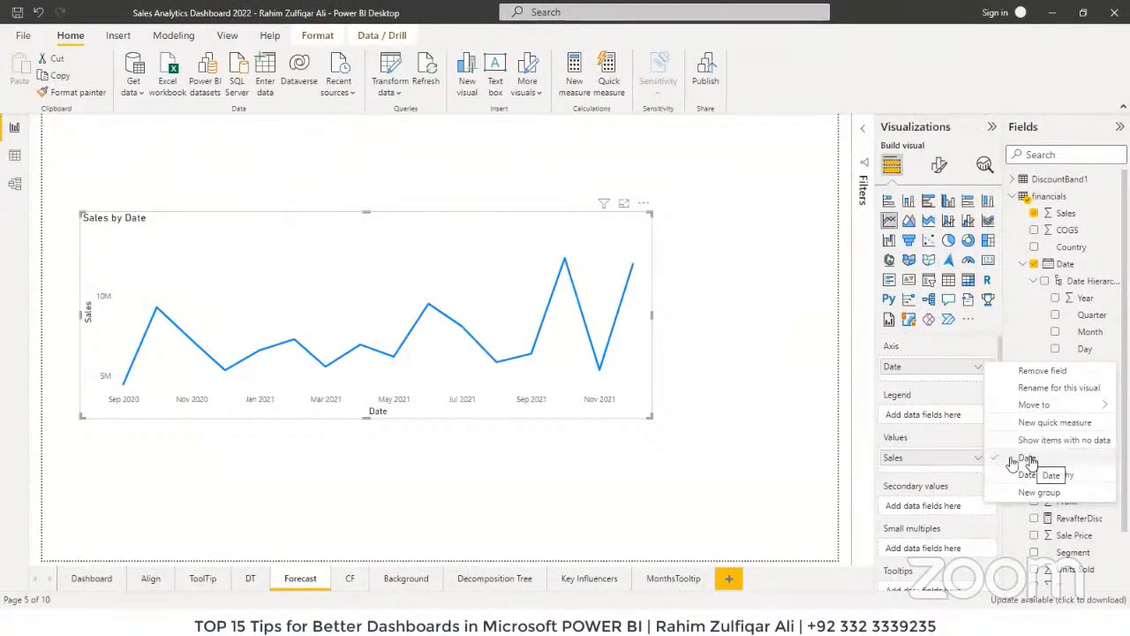
pyautogui.press('Escape')
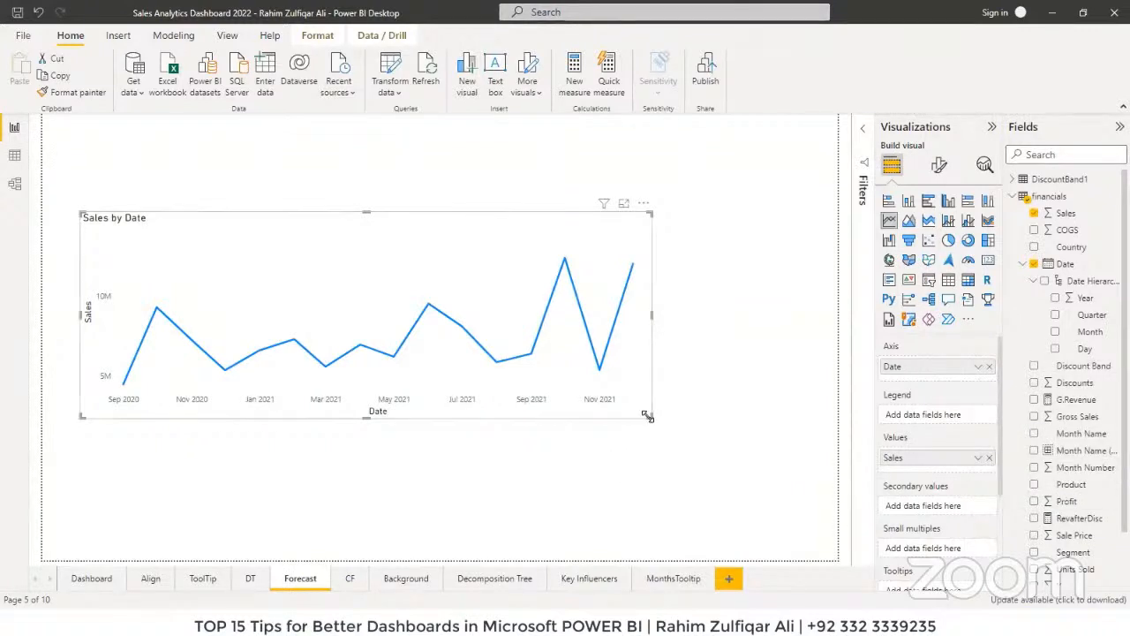
pyautogui.moveTo(665, 422); pyautogui.dragTo(677, 434)
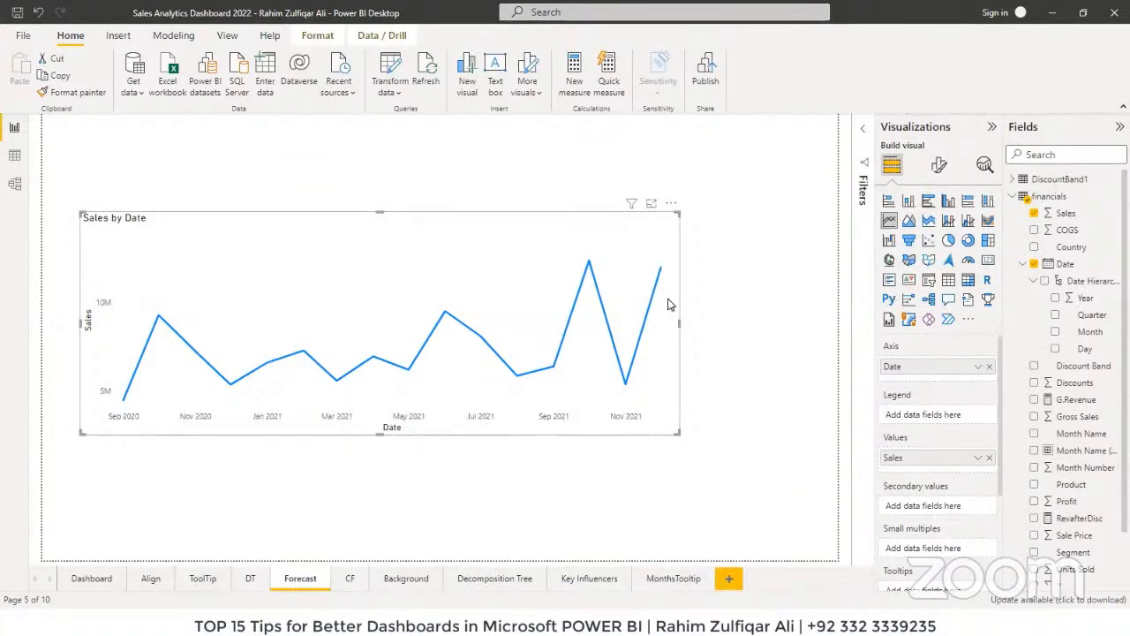
# Step: Turn on the forecast for the Sales by Date line chart and open its forecast options
pyautogui.moveTo(664, 305)
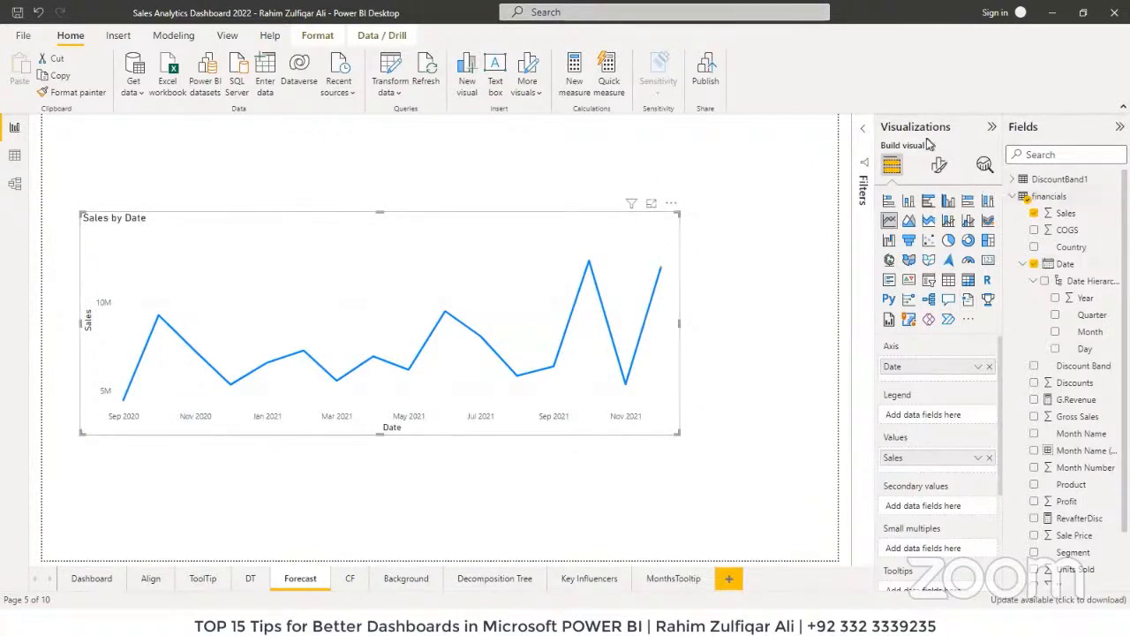
pyautogui.click(986, 168)
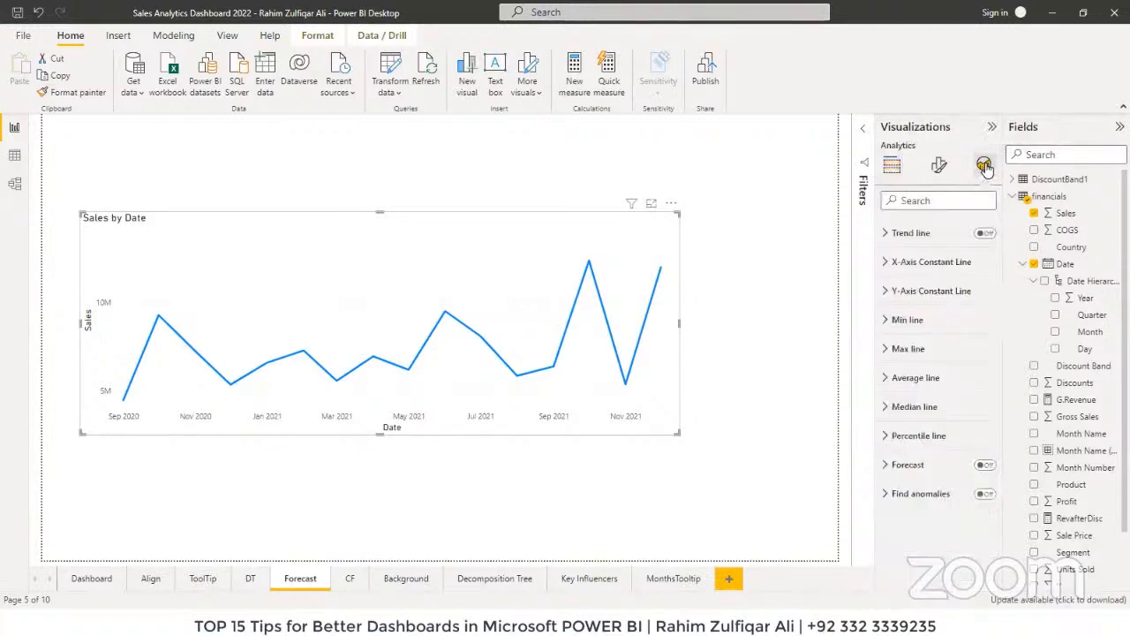
pyautogui.click(986, 466)
pyautogui.click(888, 466)
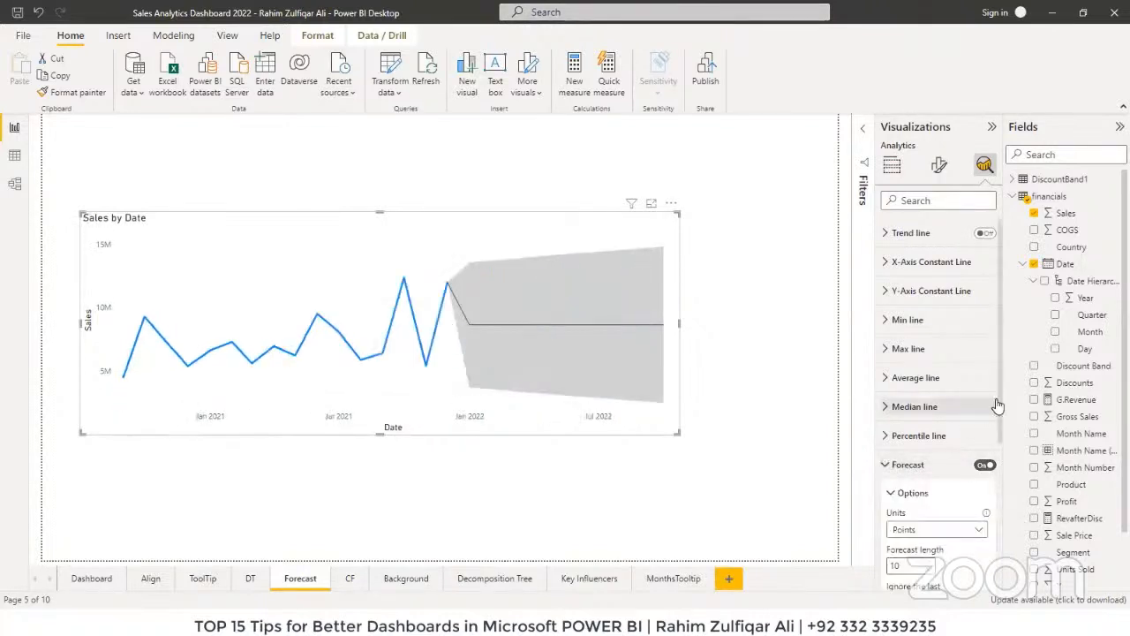
pyautogui.moveTo(1000, 395); pyautogui.dragTo(1006, 525)
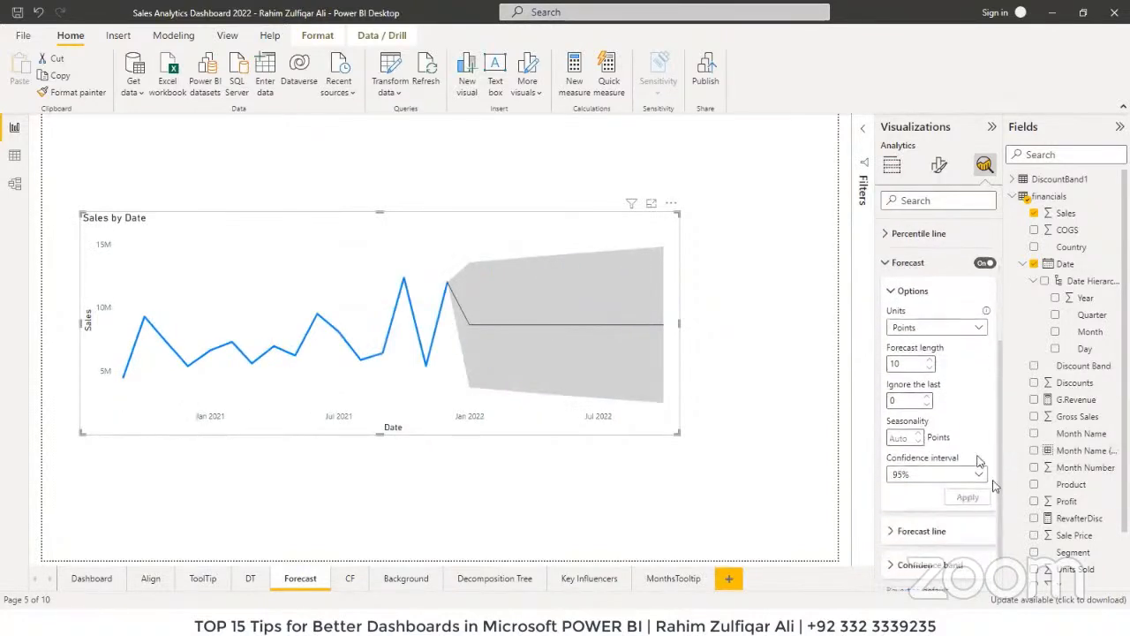
# Step: Set the forecast to a length of 6 months with a 95% confidence interval and apply it
pyautogui.click(963, 328)
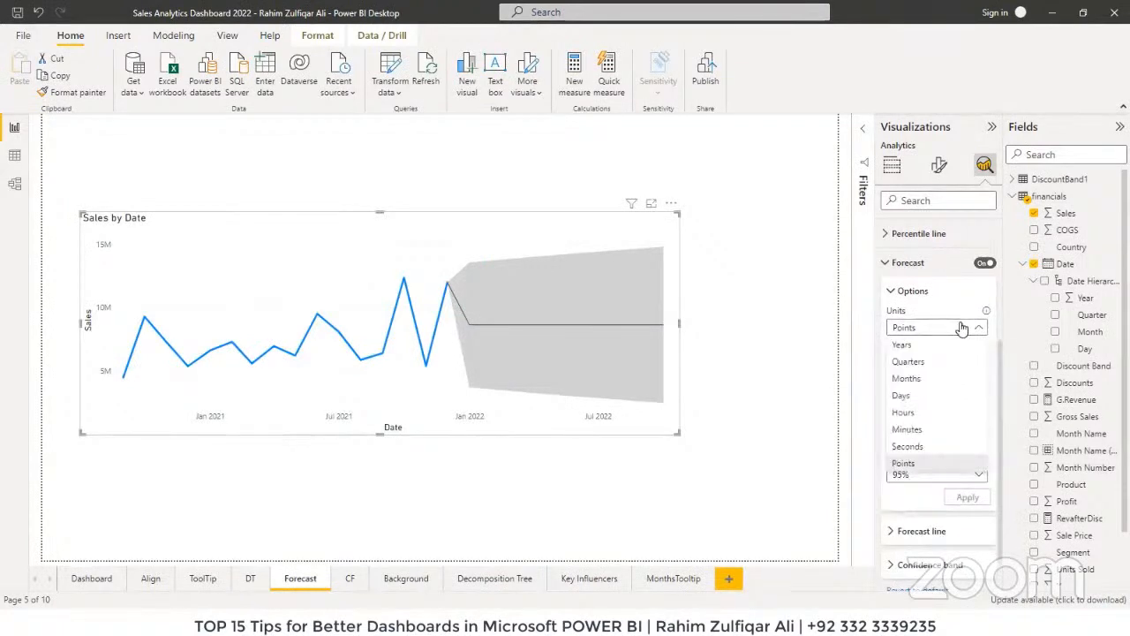
pyautogui.click(918, 380)
pyautogui.doubleClick(886, 366)
pyautogui.write('6')
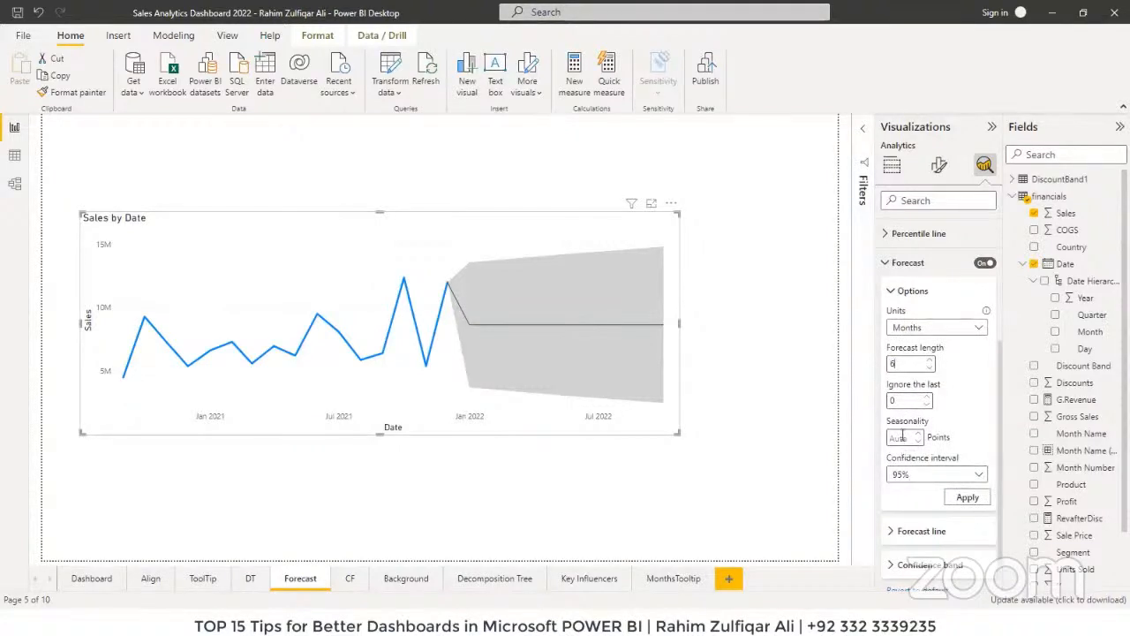
pyautogui.click(930, 477)
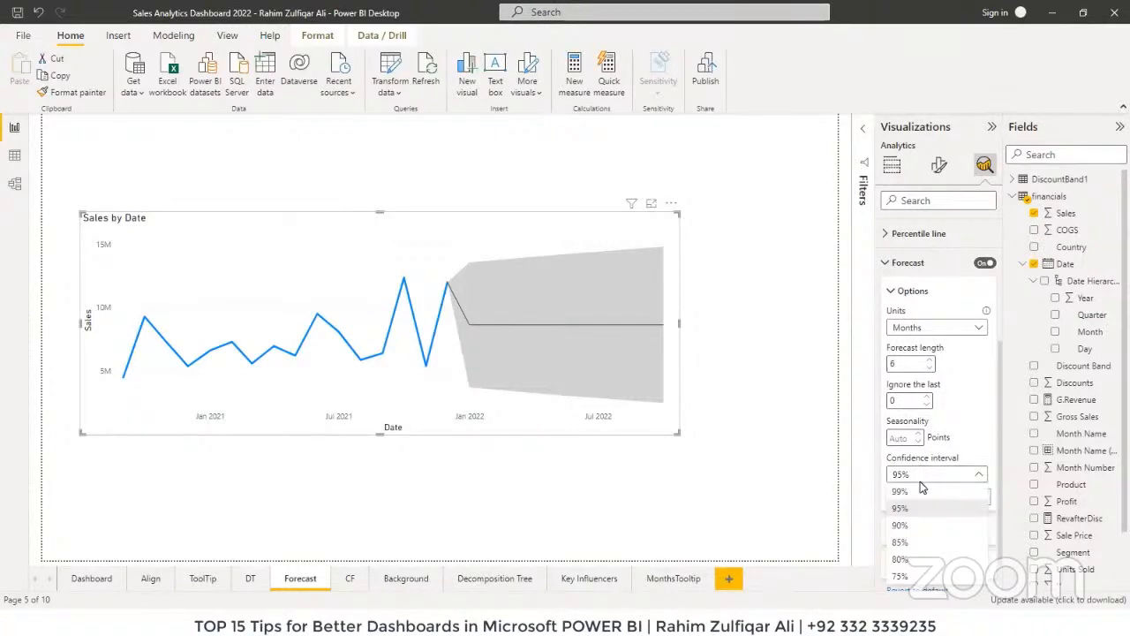
pyautogui.click(900, 508)
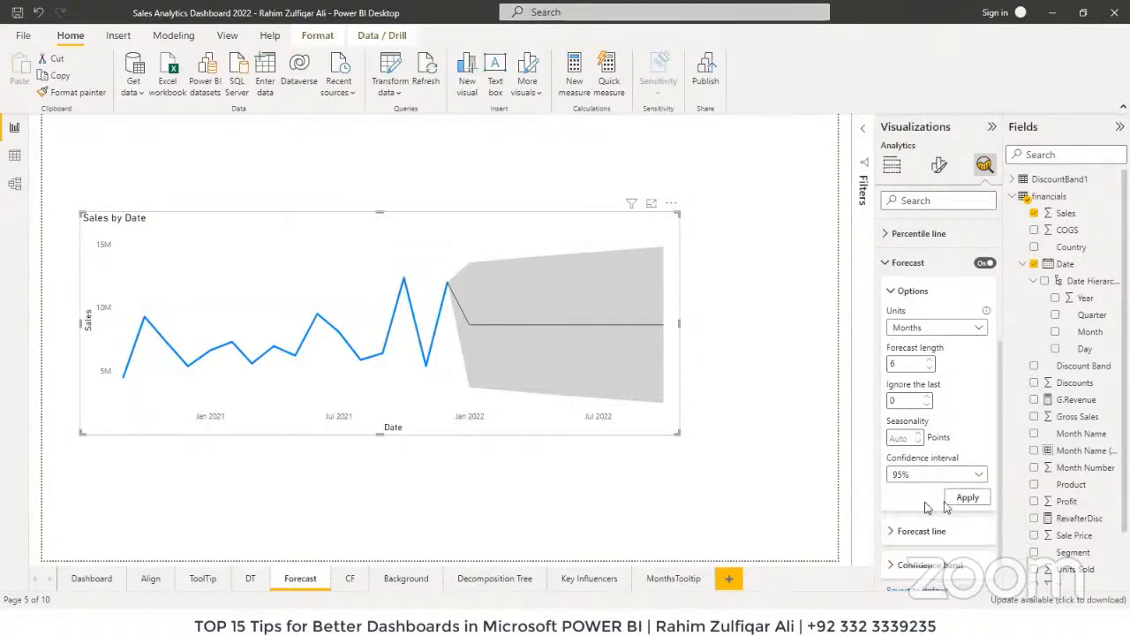
pyautogui.click(955, 500)
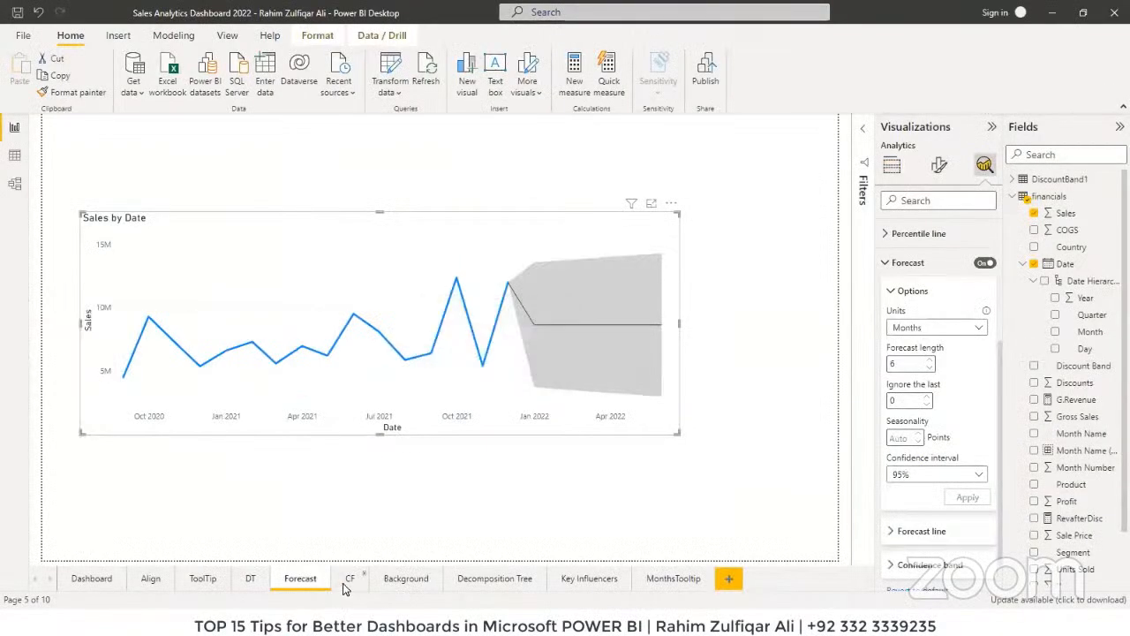
# Step: Open the bar color settings of the Profit by Month Name chart on the CF page
pyautogui.click(346, 582)
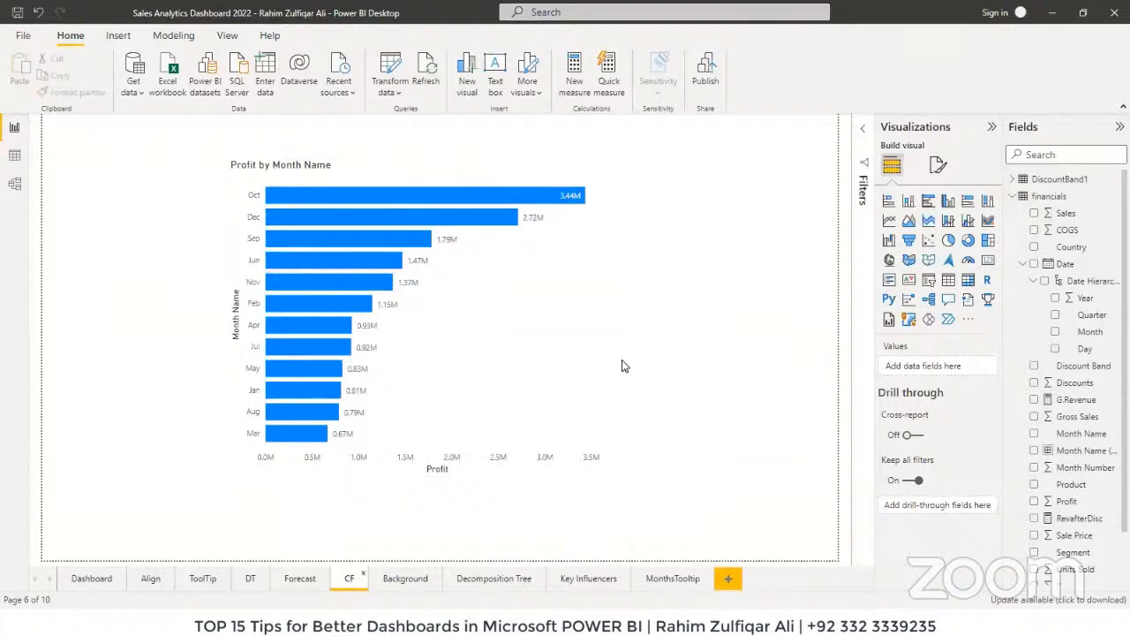
pyautogui.click(555, 327)
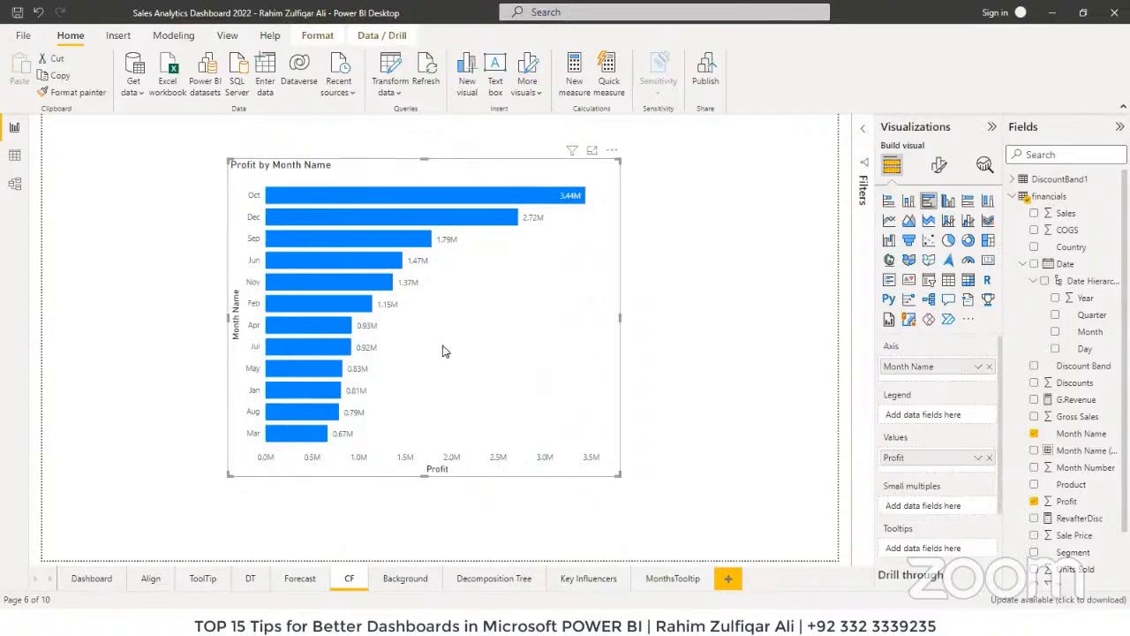
pyautogui.click(938, 168)
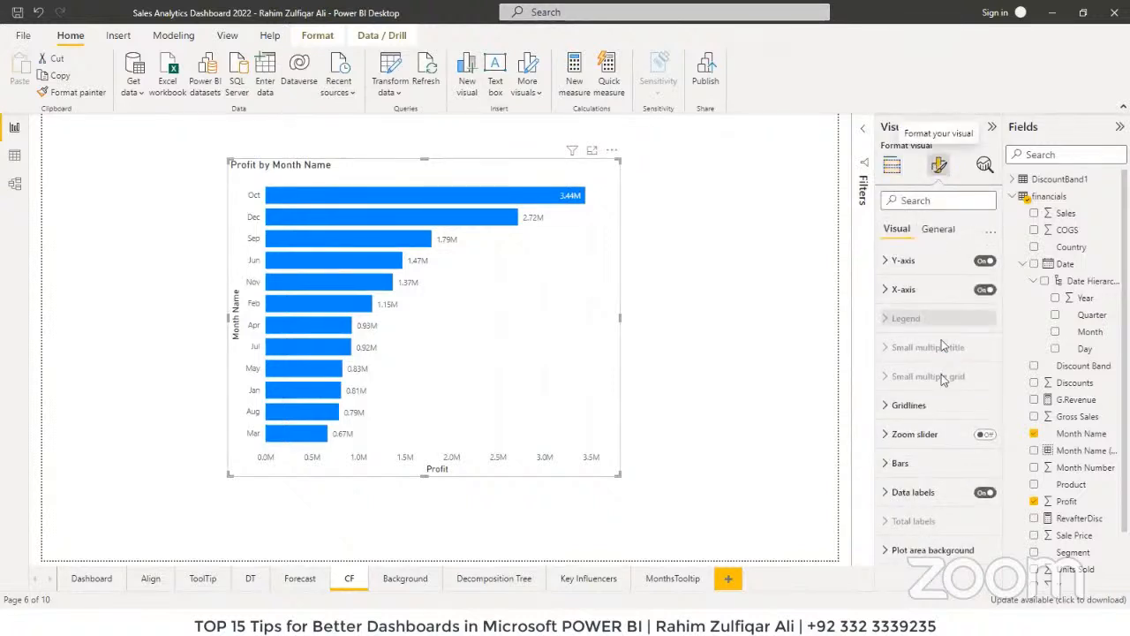
pyautogui.click(886, 497)
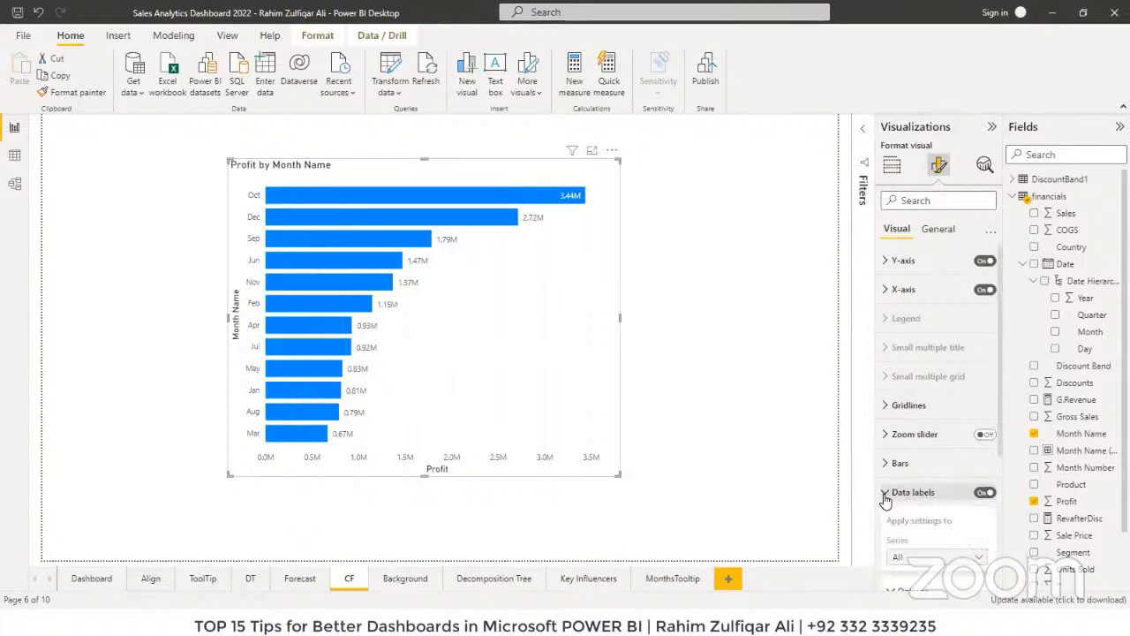
pyautogui.click(885, 497)
pyautogui.click(891, 464)
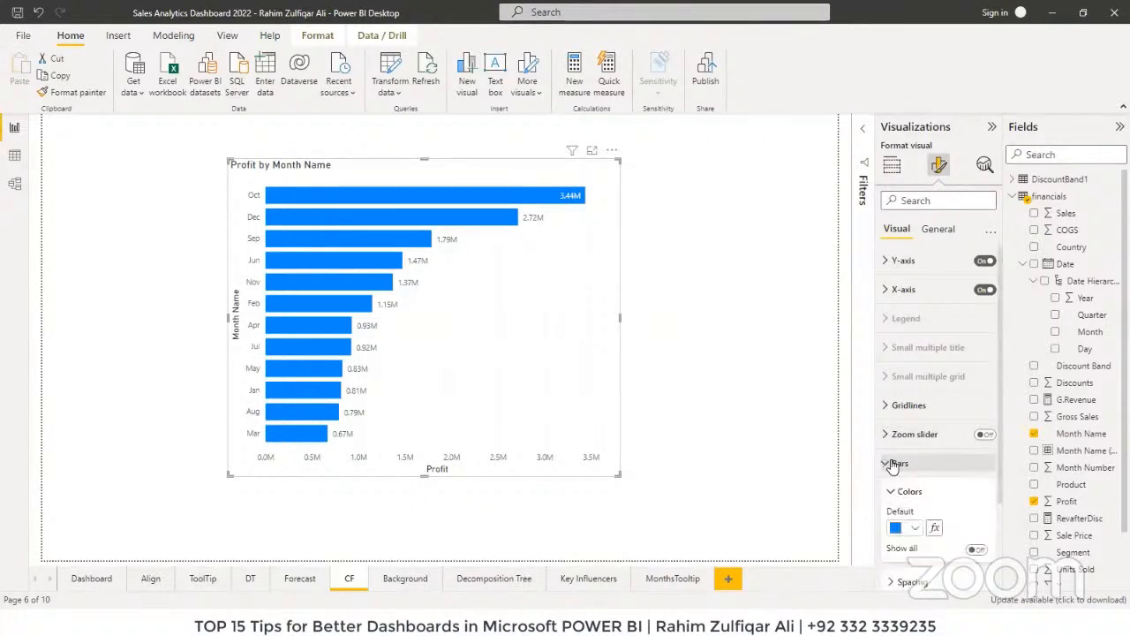
pyautogui.click(893, 466)
pyautogui.click(893, 466)
pyautogui.click(892, 467)
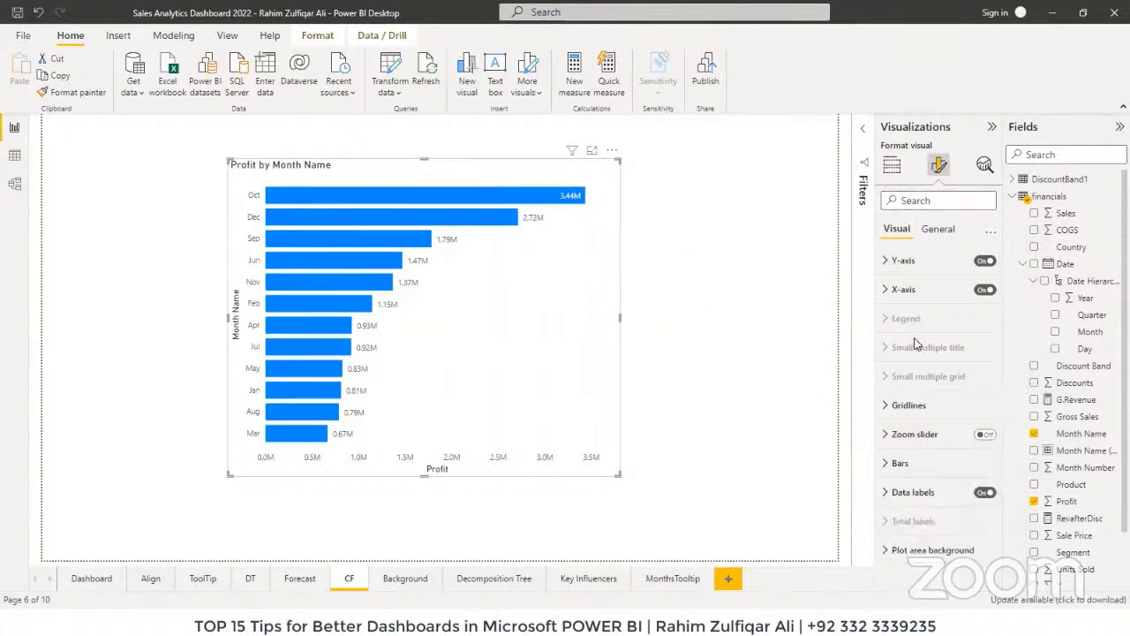
pyautogui.click(893, 466)
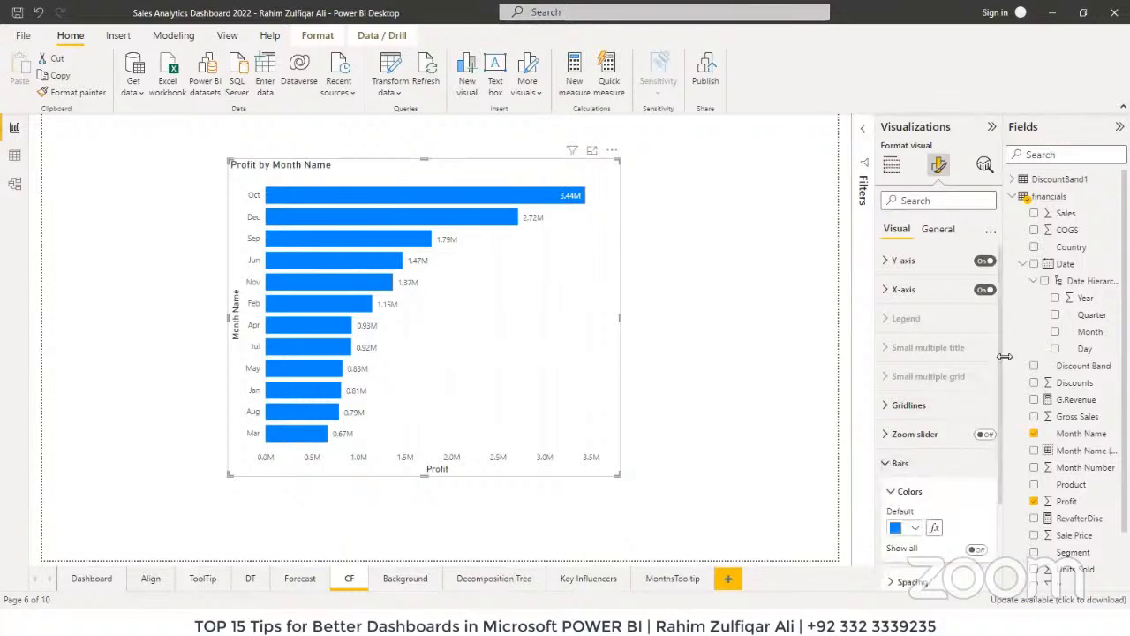
pyautogui.scroll(-3, 1002, 355)
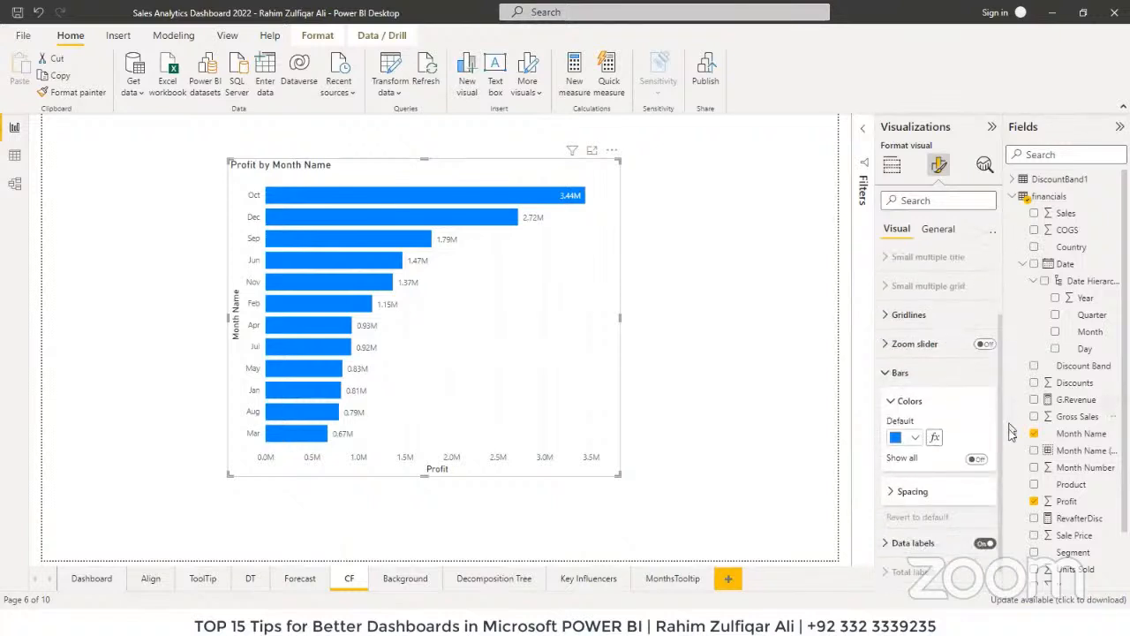
# Step: Open conditional formatting for the default bar color and look through the Rules, Field value and Gradient format styles
pyautogui.click(935, 415)
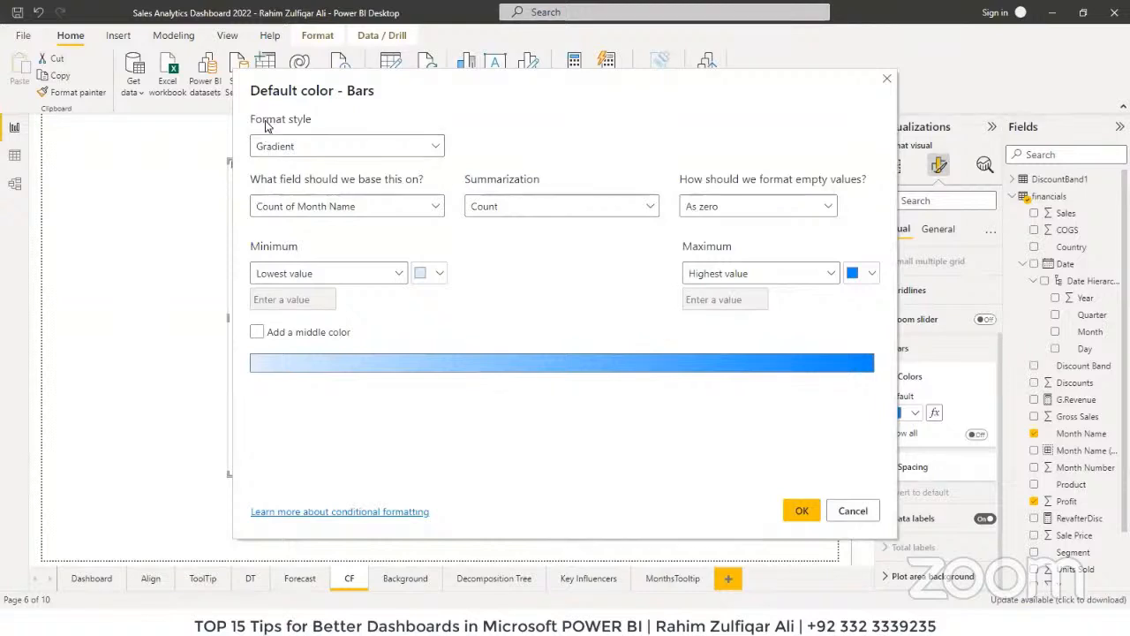
pyautogui.click(311, 145)
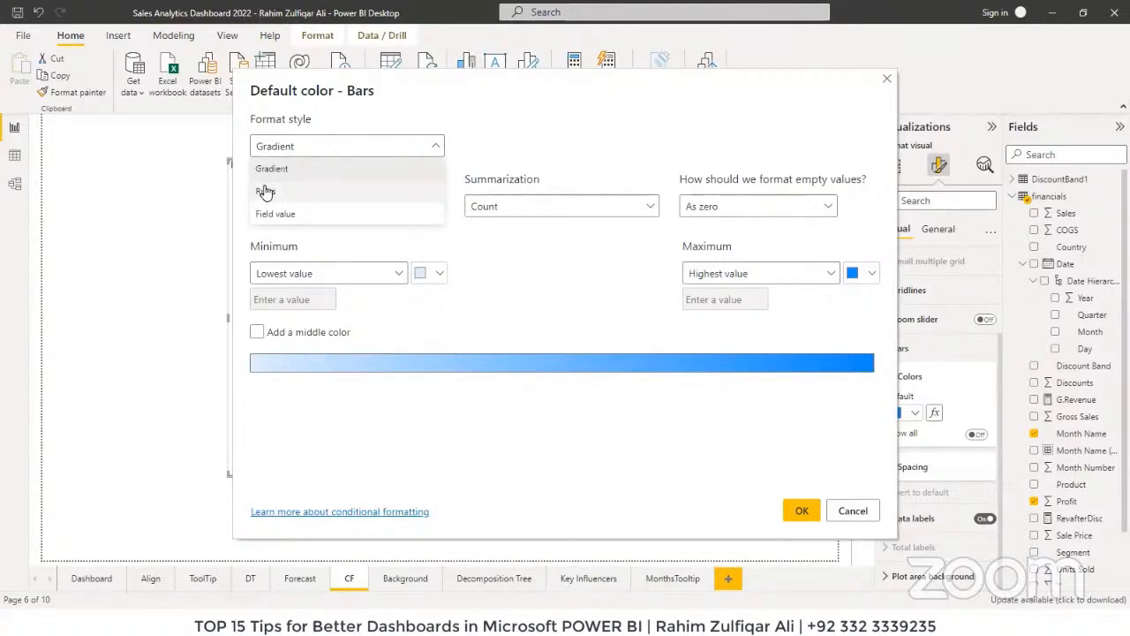
pyautogui.click(265, 191)
pyautogui.click(286, 148)
pyautogui.click(282, 214)
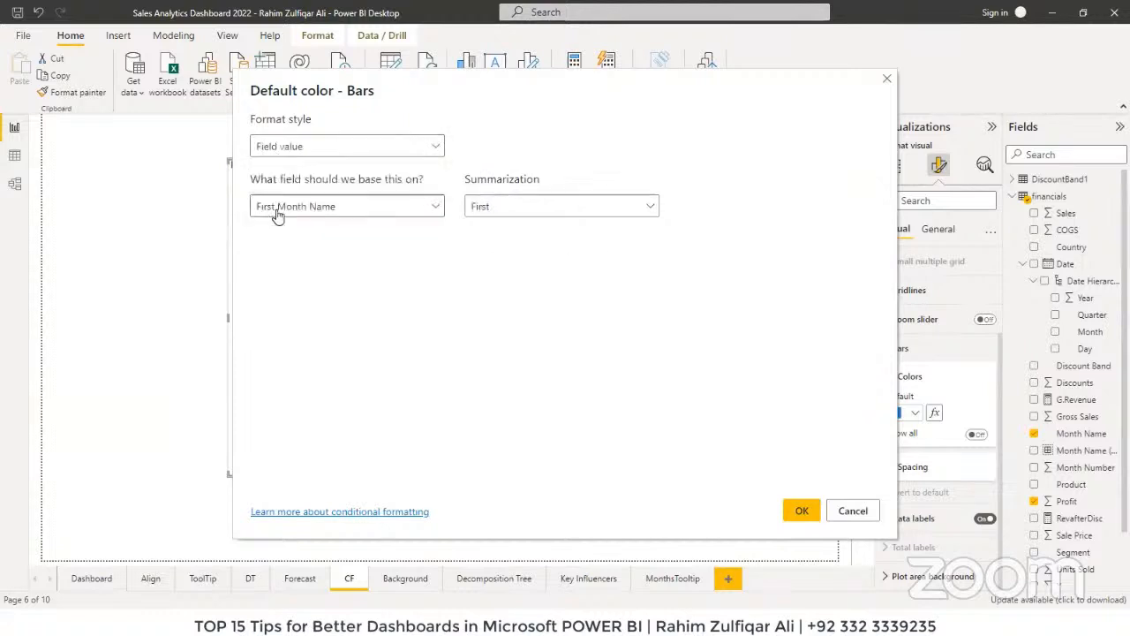
pyautogui.click(296, 148)
pyautogui.click(290, 169)
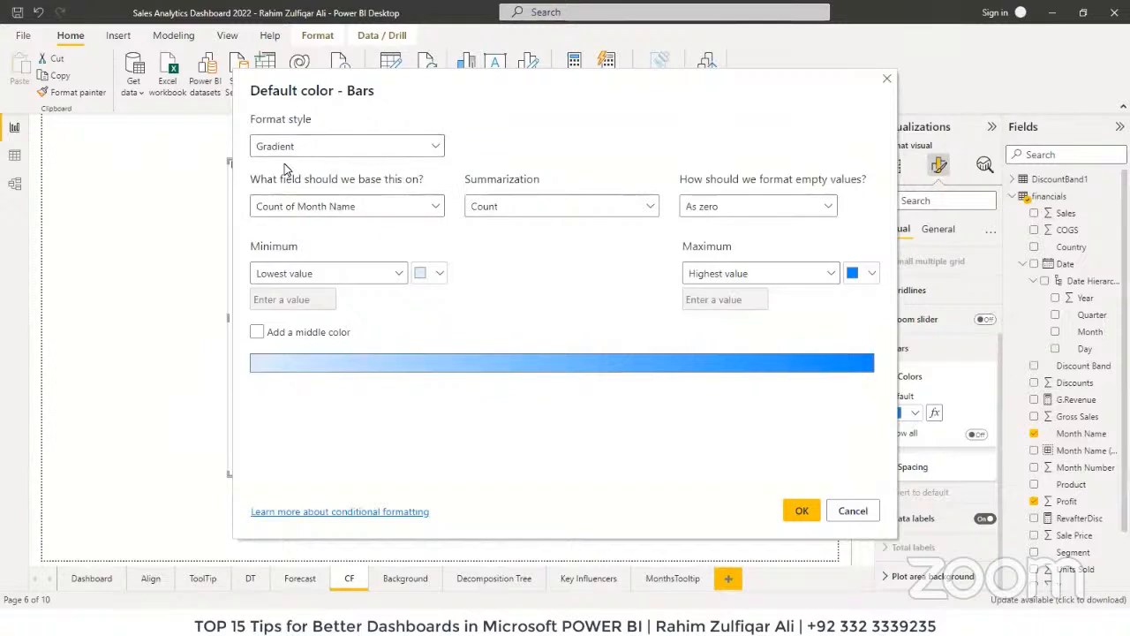
# Step: Apply a gradient bar color based on the Profit field of the financials table
pyautogui.click(334, 209)
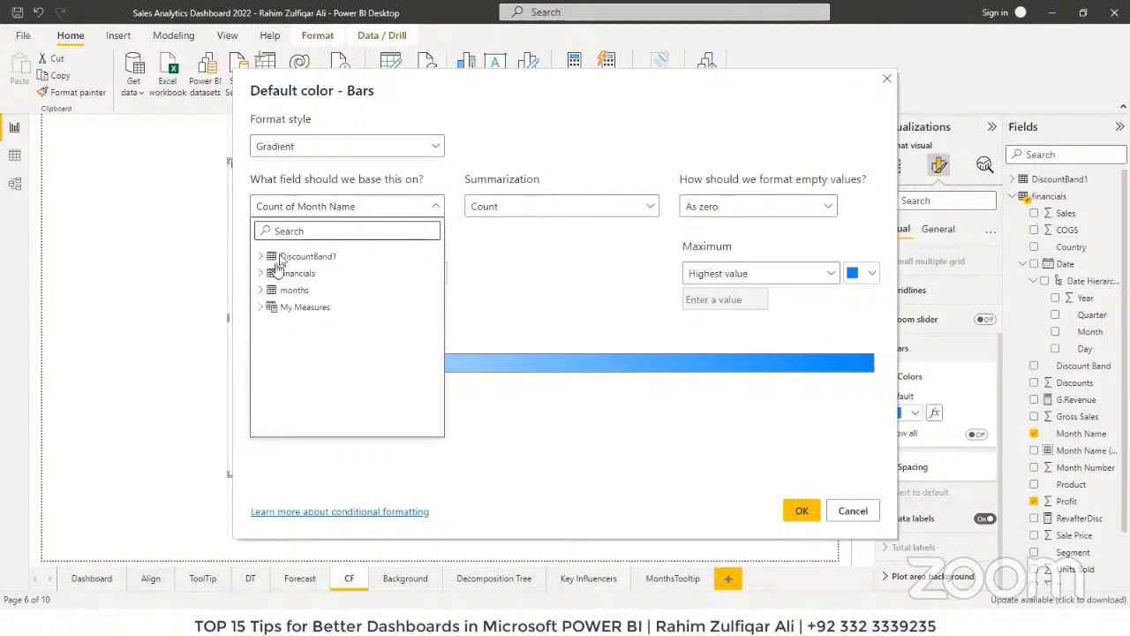
pyautogui.click(259, 274)
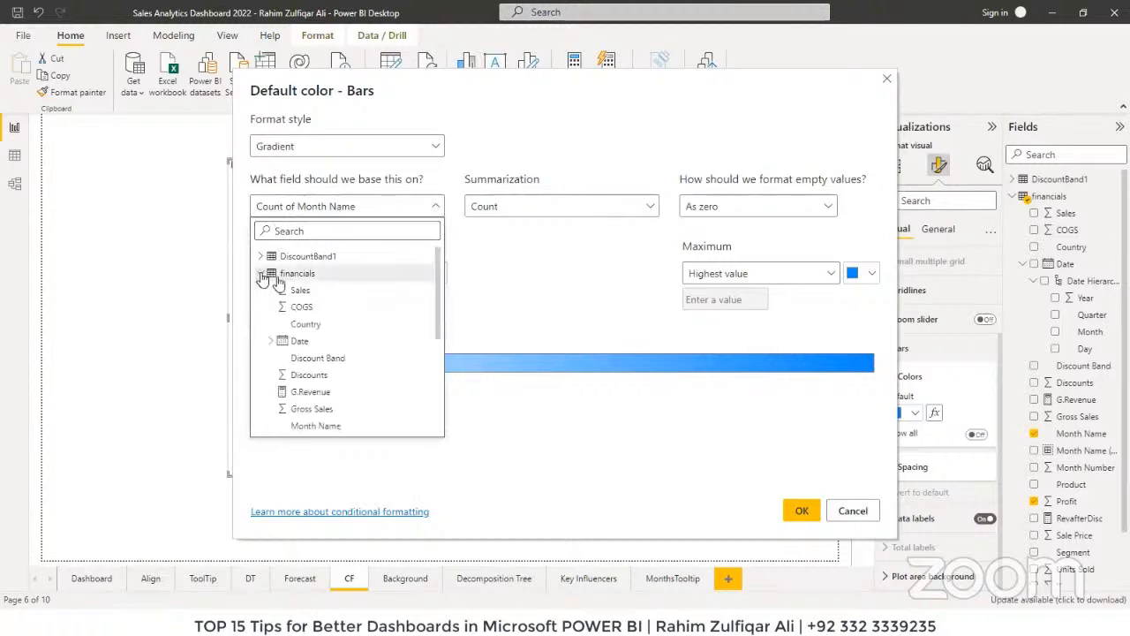
pyautogui.moveTo(438, 275); pyautogui.dragTo(439, 340)
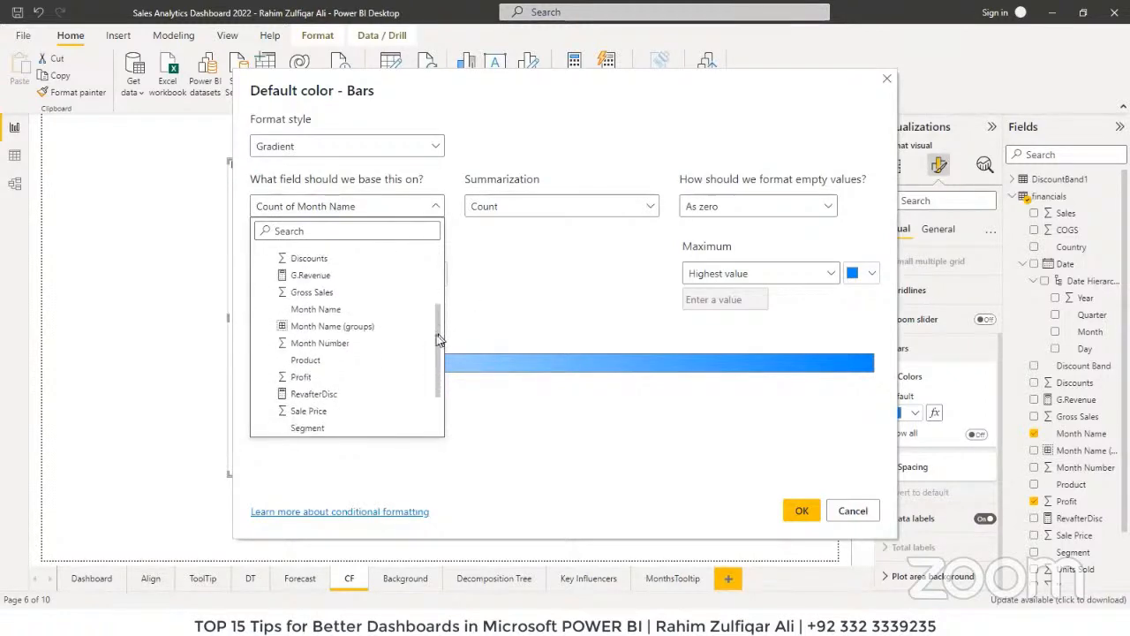
pyautogui.click(341, 376)
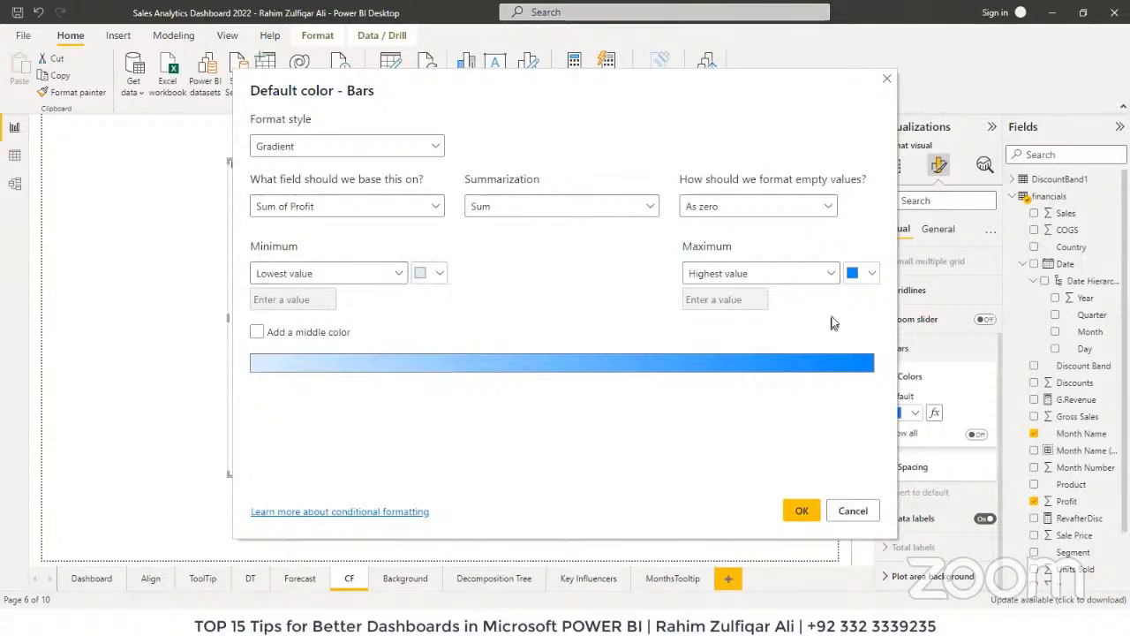
pyautogui.click(801, 513)
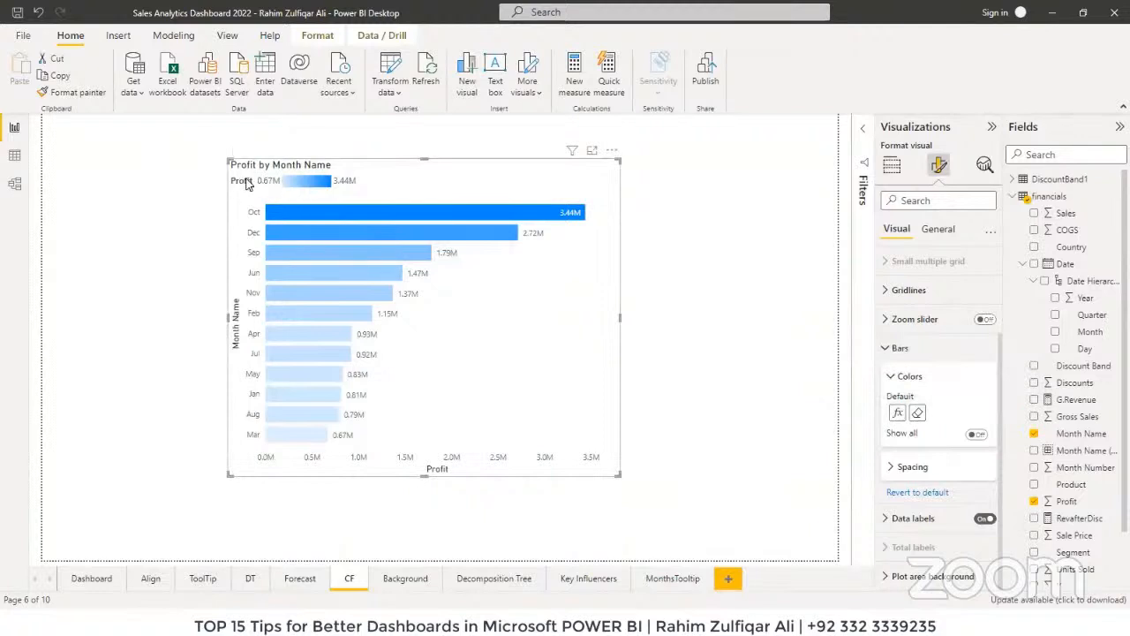
# Step: Clear the bars' conditional formatting and apply a gradient color based on the Sales field of the financials table
pyautogui.click(918, 414)
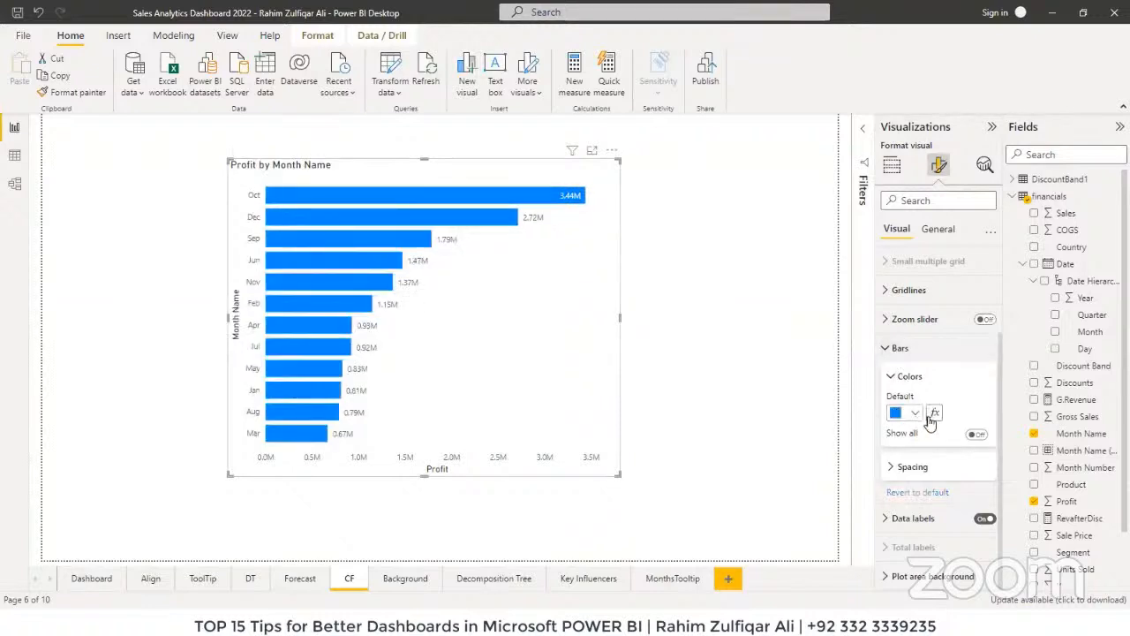
pyautogui.click(934, 413)
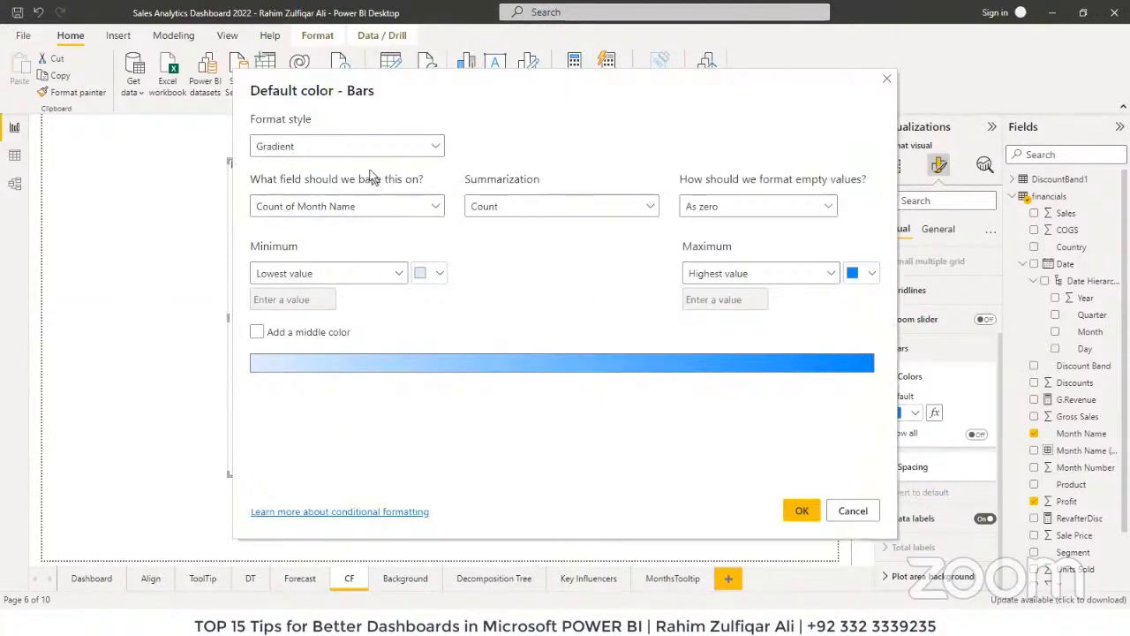
pyautogui.click(342, 212)
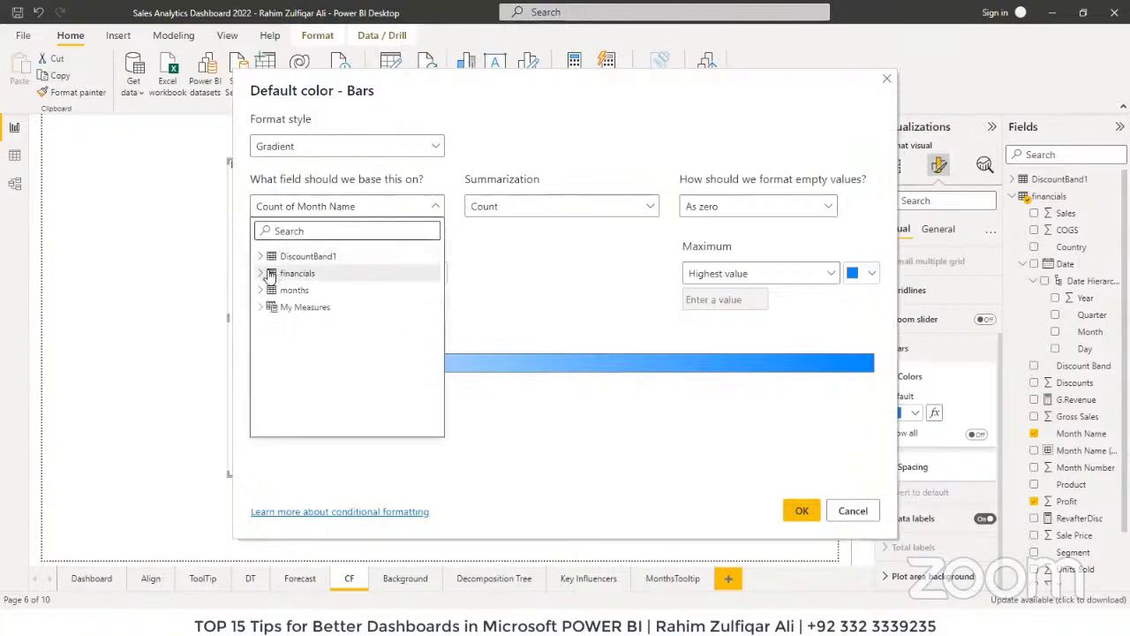
pyautogui.click(261, 274)
pyautogui.click(297, 289)
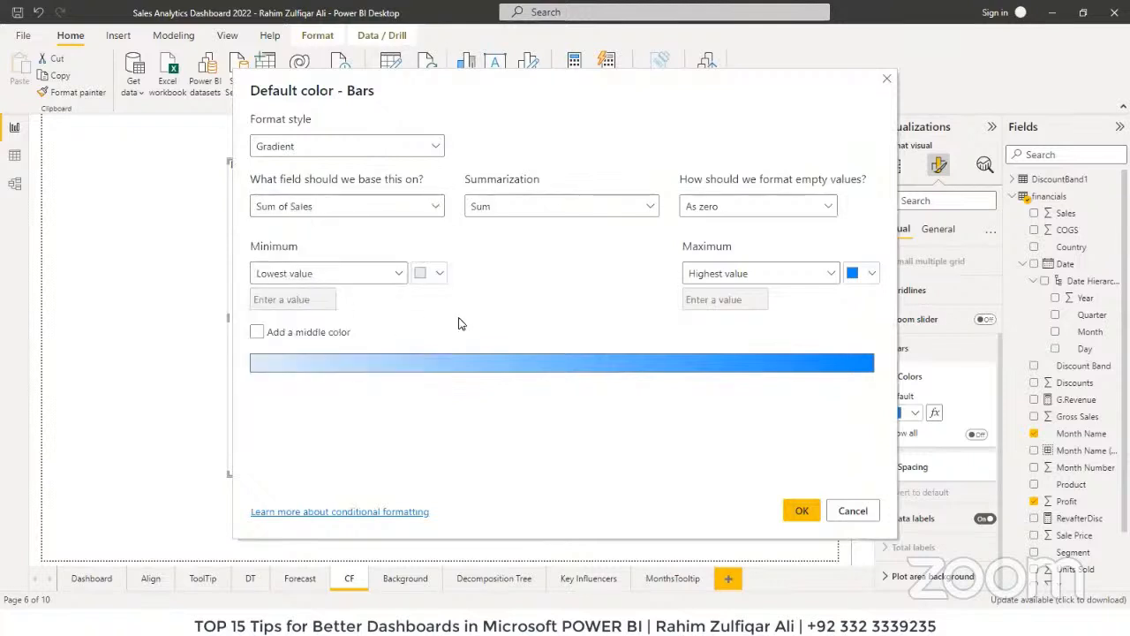
pyautogui.click(801, 512)
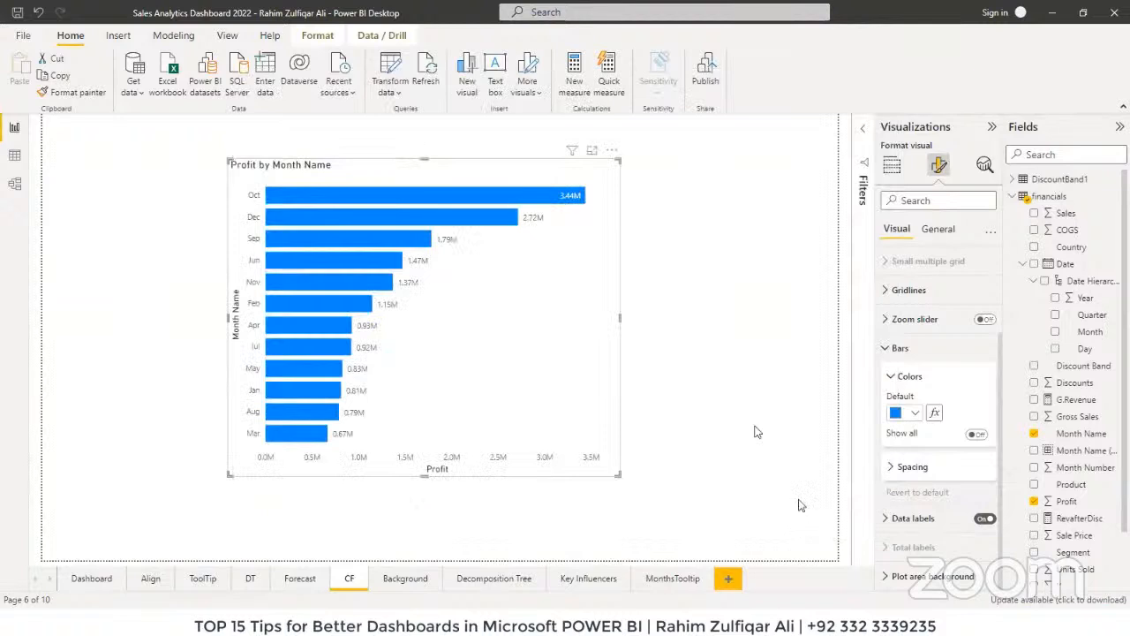
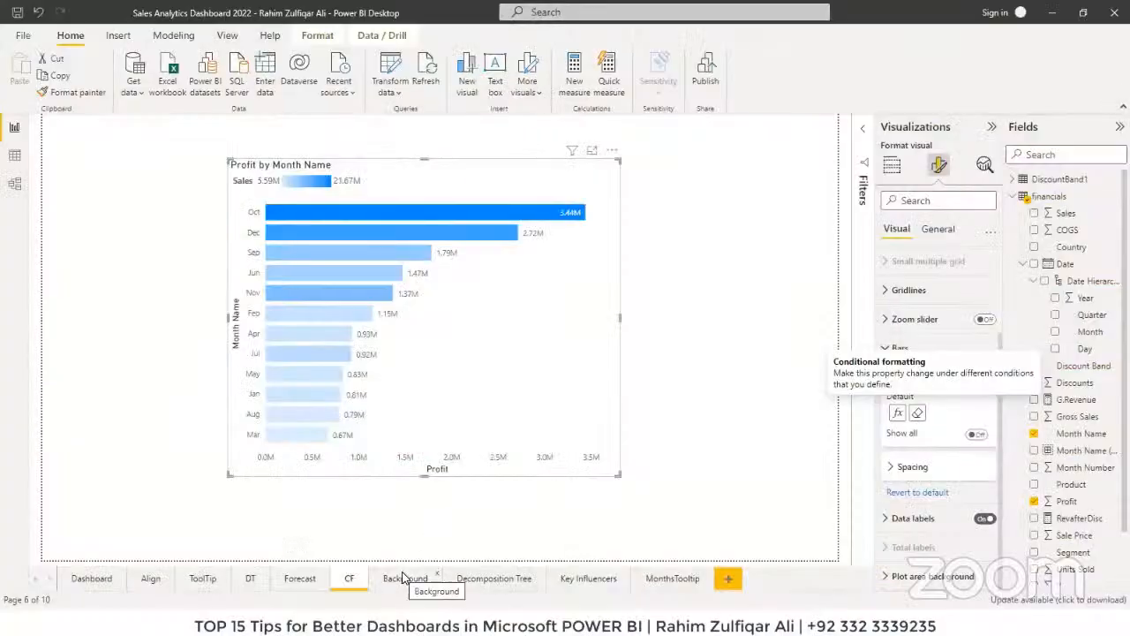
# Step: Check the page information and canvas settings in the format options of the Background page
pyautogui.click(403, 577)
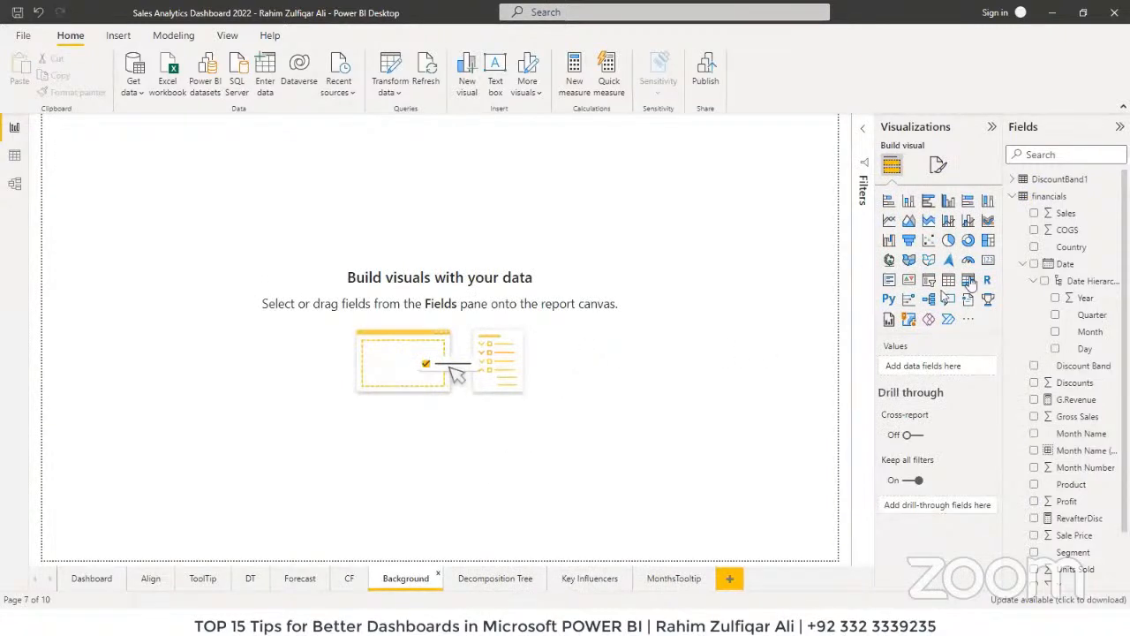
pyautogui.click(937, 168)
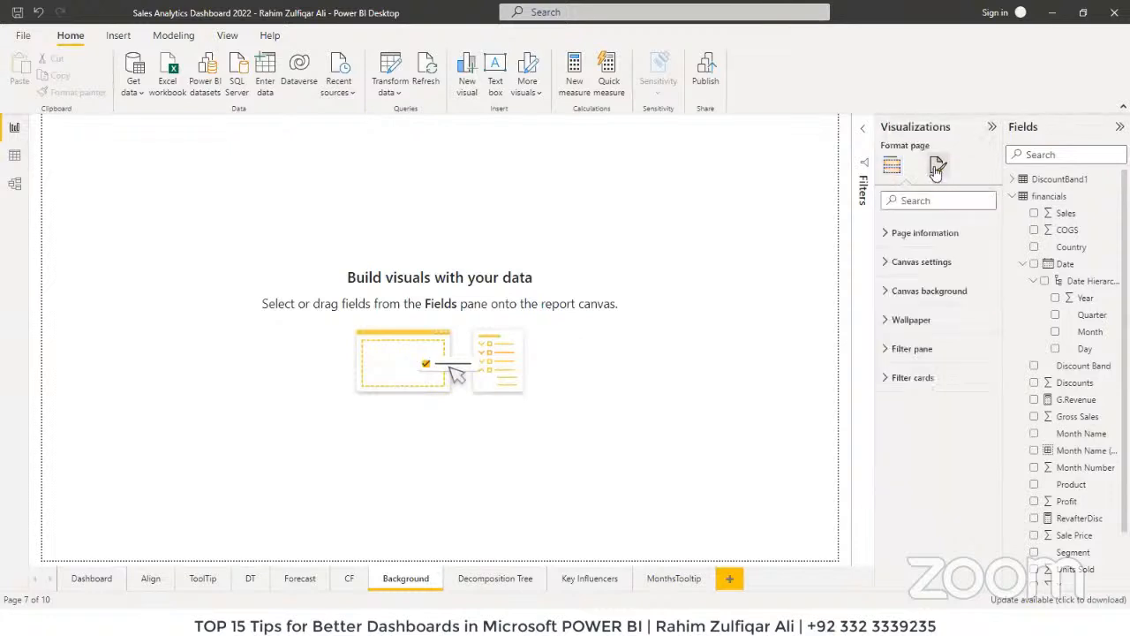
pyautogui.click(913, 237)
pyautogui.click(913, 235)
pyautogui.click(906, 261)
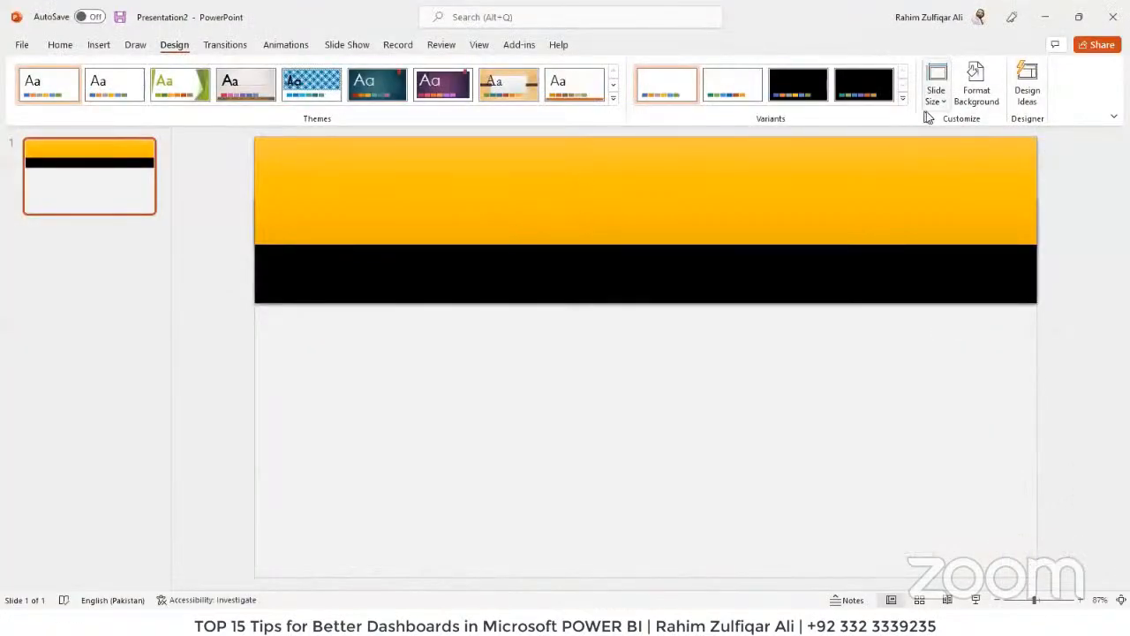
# Step: Check the slide size presets for the background slide and the file types available for saving it
pyautogui.click(935, 99)
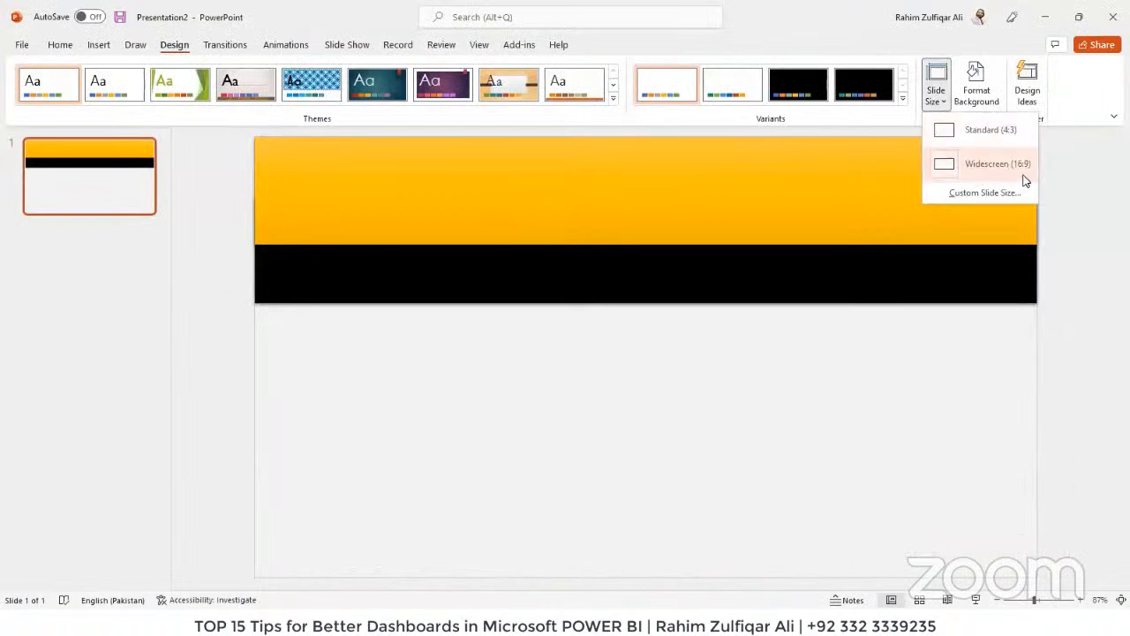
pyautogui.click(737, 416)
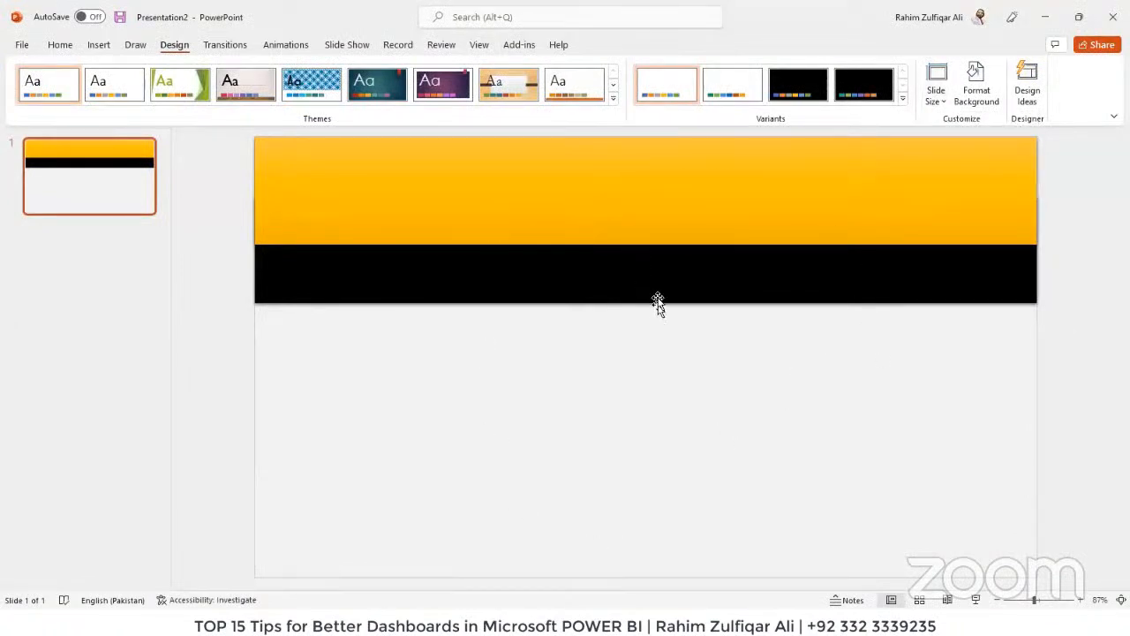
pyautogui.click(22, 45)
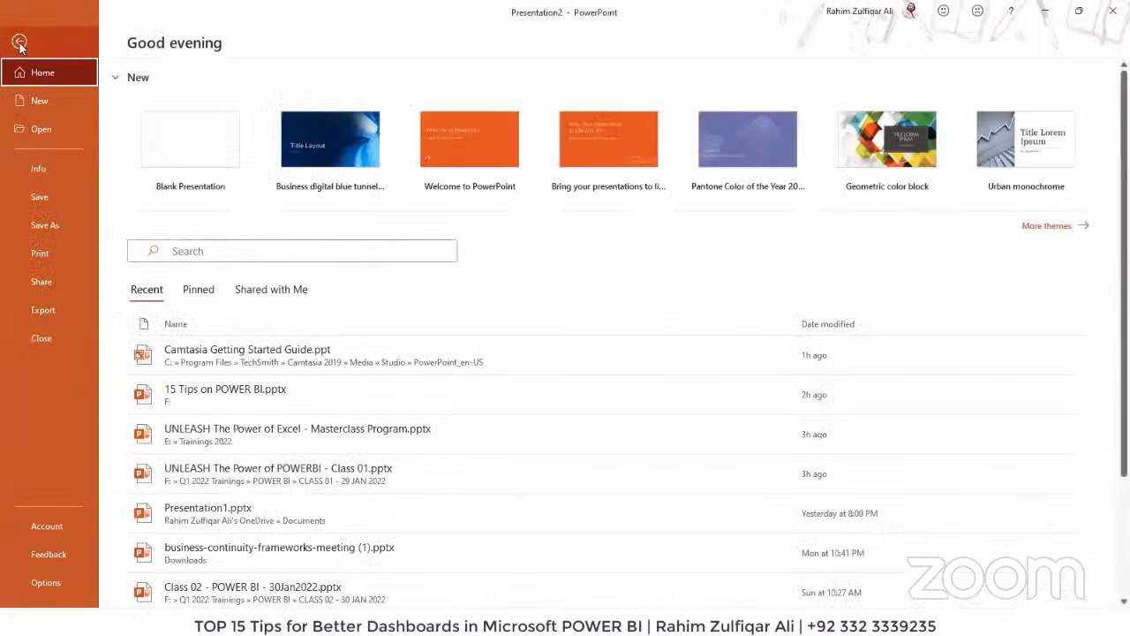
pyautogui.click(21, 48)
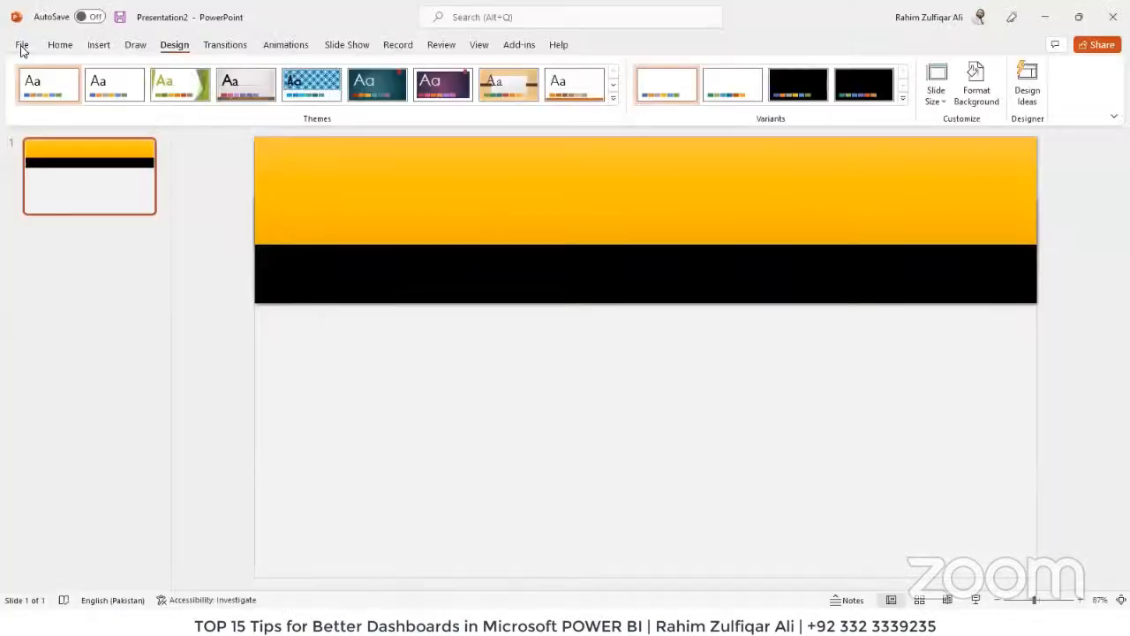
pyautogui.click(22, 45)
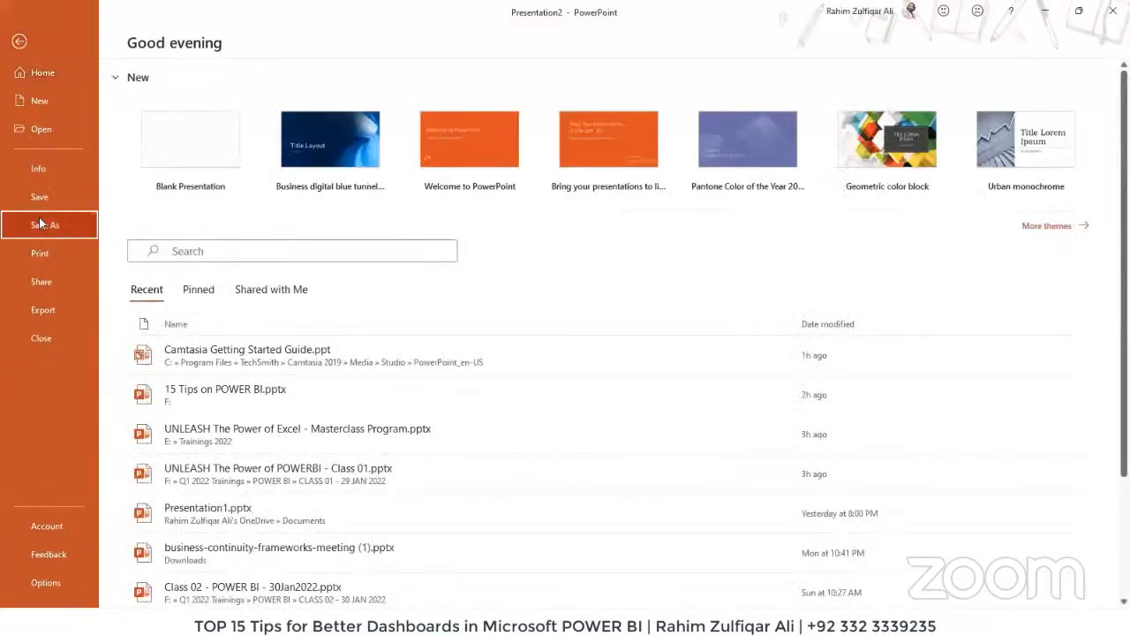
pyautogui.click(39, 220)
pyautogui.click(276, 277)
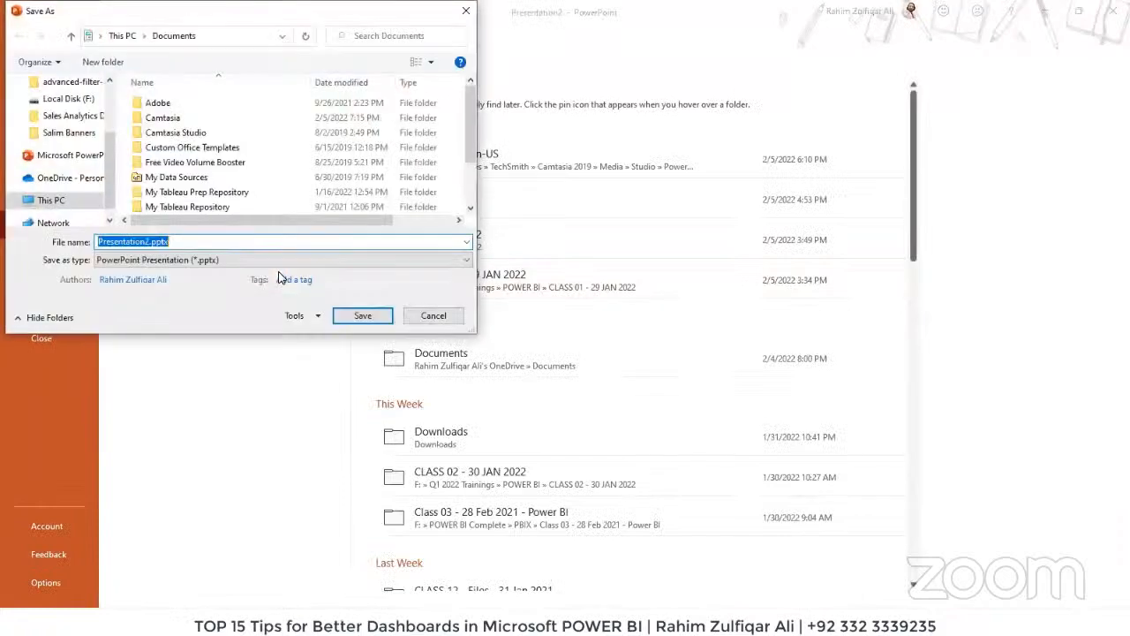
pyautogui.click(172, 261)
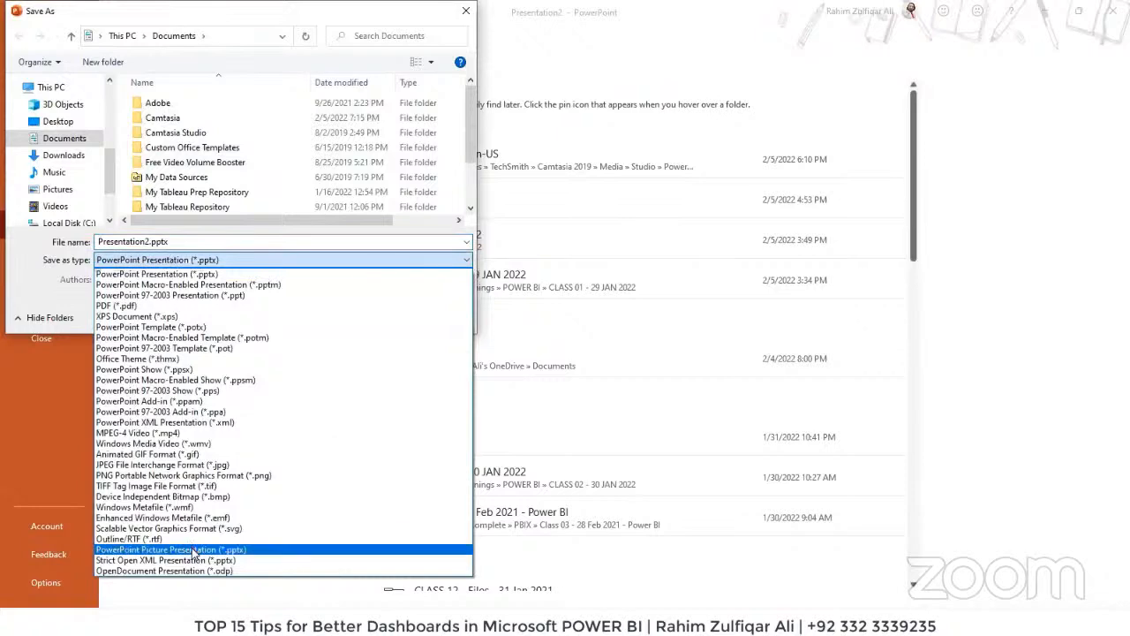
pyautogui.click(19, 282)
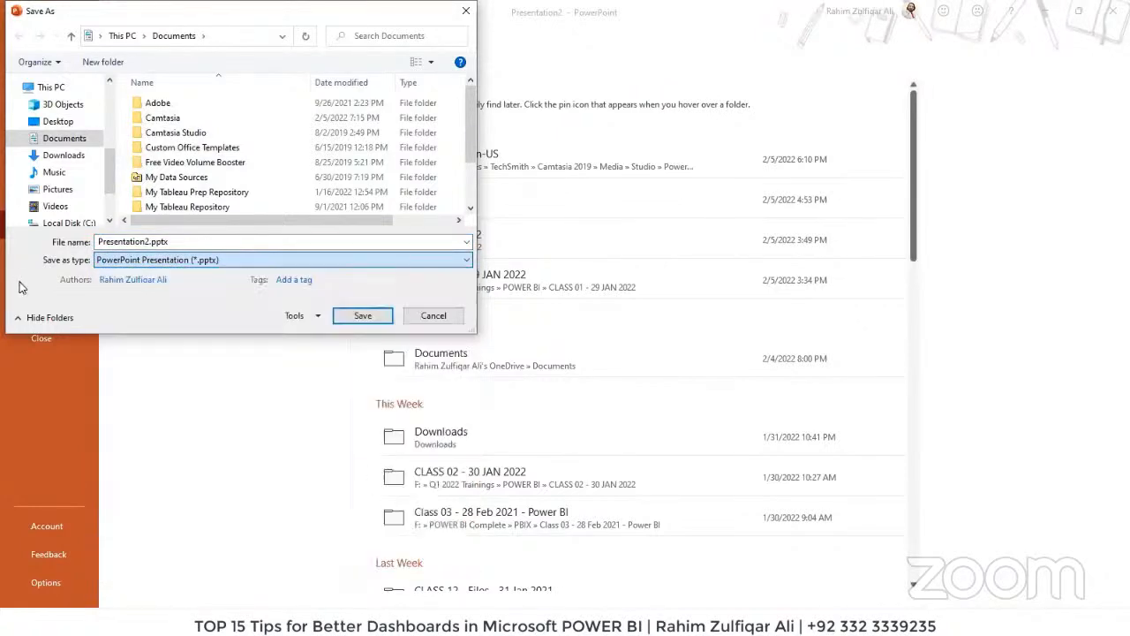
pyautogui.click(452, 320)
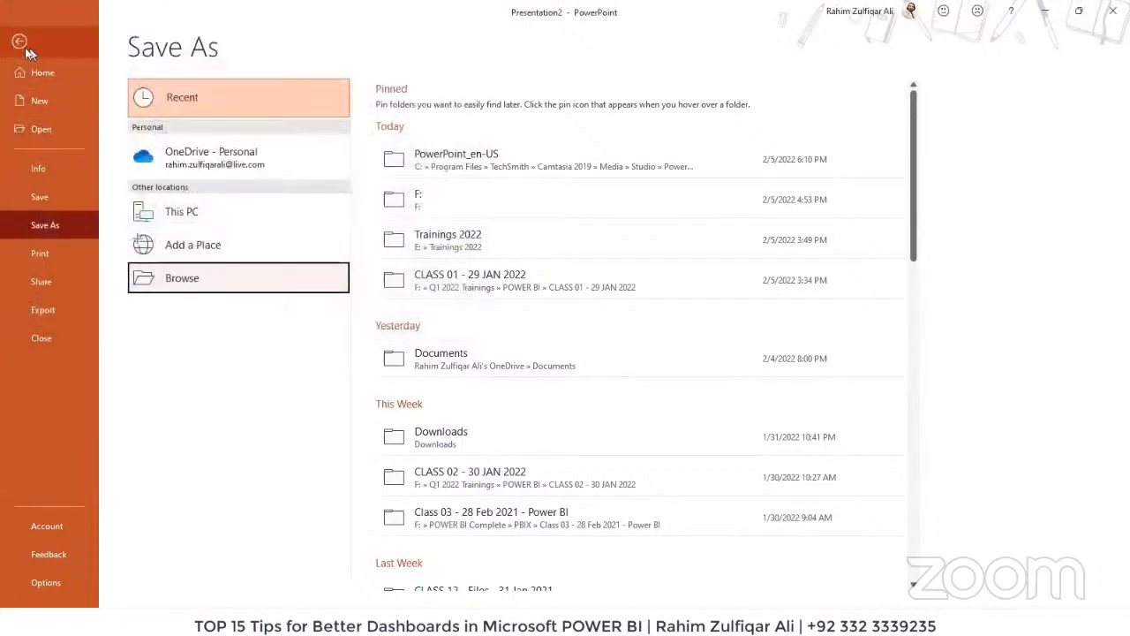
pyautogui.click(18, 41)
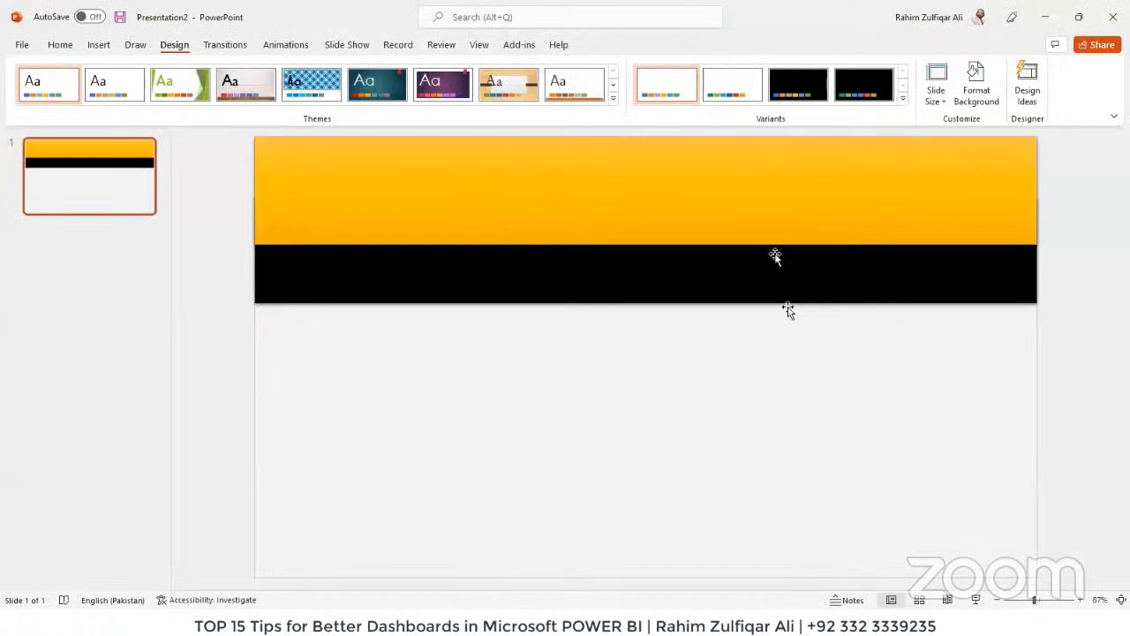
# Step: Switch to Power BI and set background.png as the Background page's canvas background image with 0% transparency
pyautogui.click(936, 93)
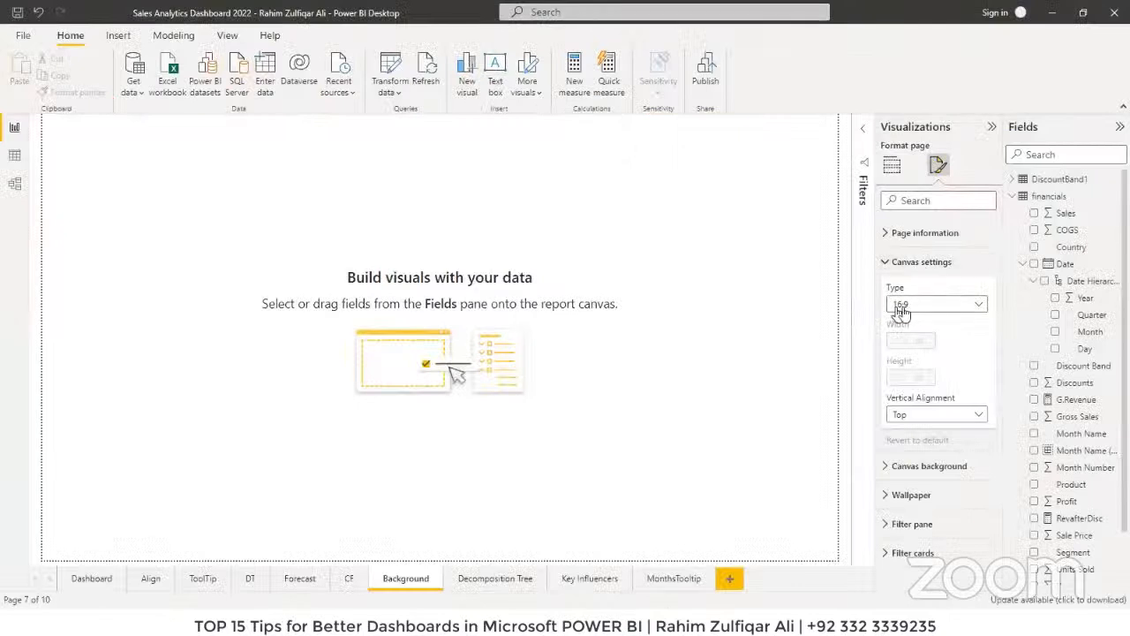
pyautogui.click(908, 261)
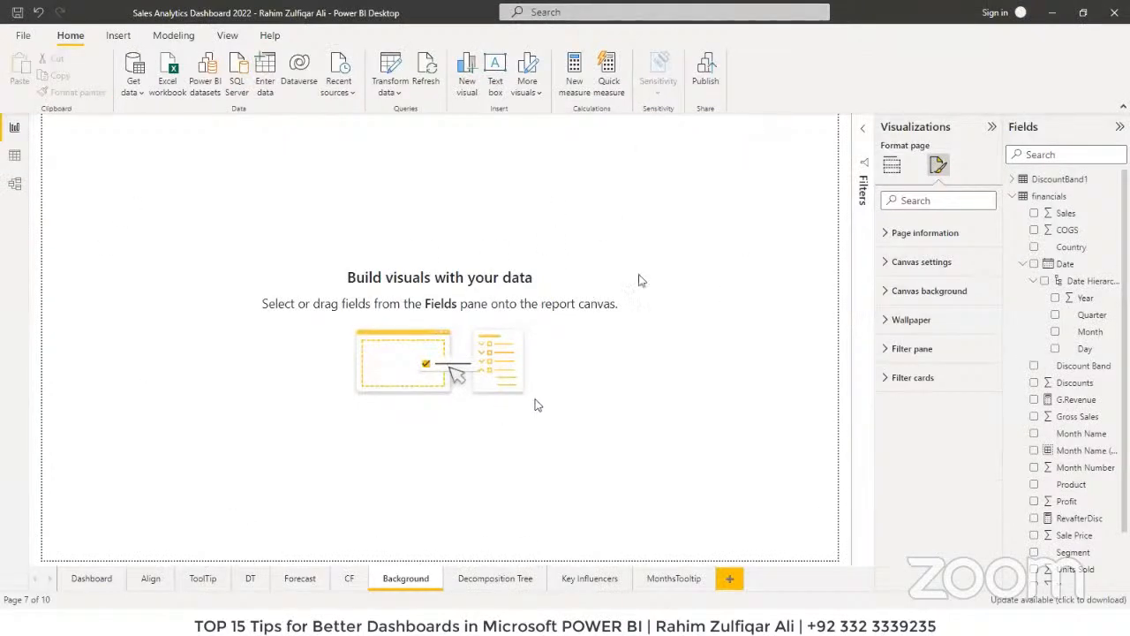
pyautogui.click(894, 294)
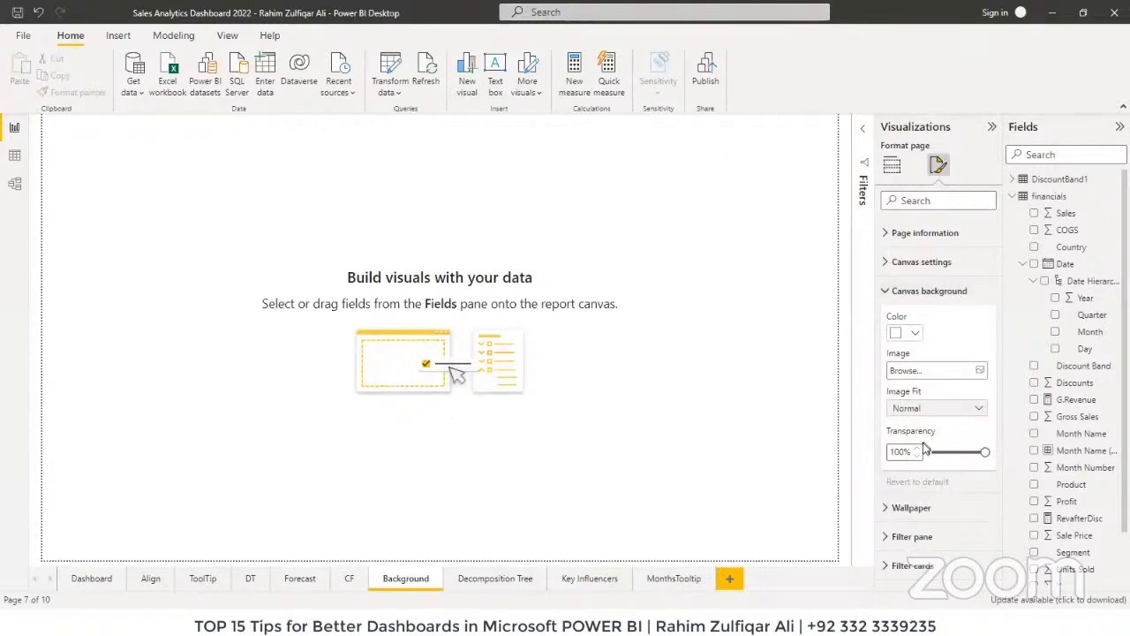
pyautogui.click(973, 376)
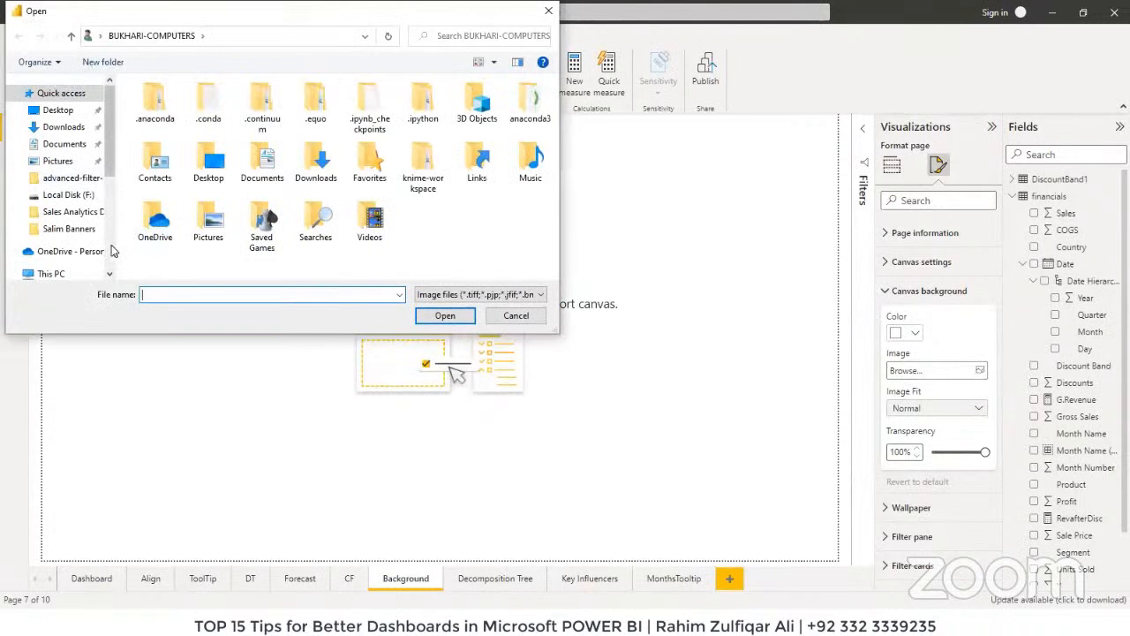
pyautogui.scroll(-5, 111, 252)
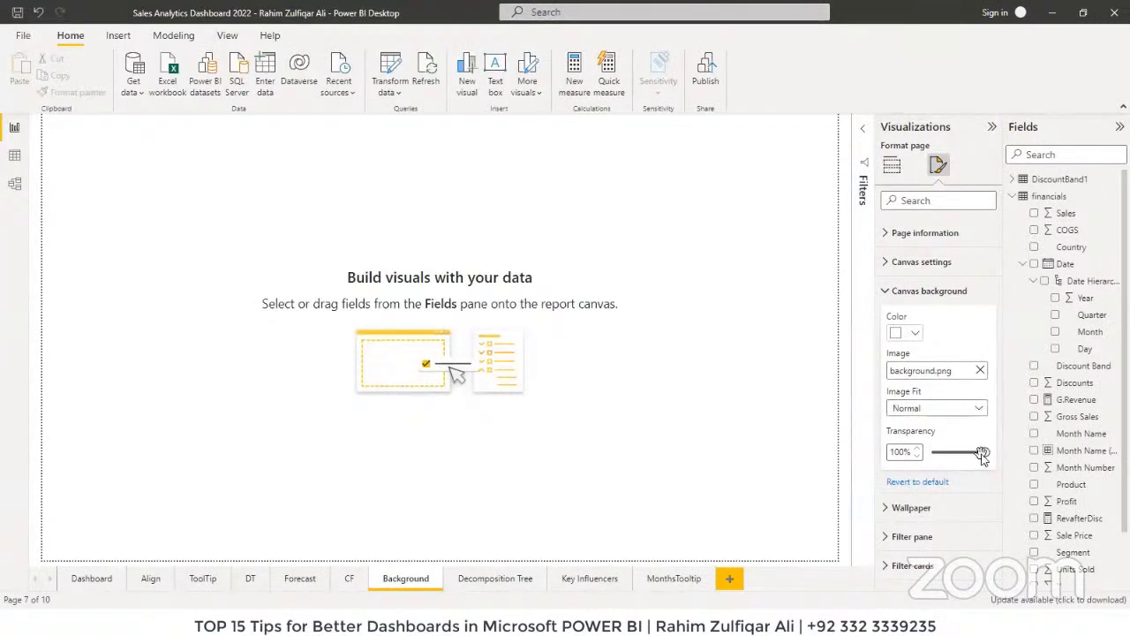
pyautogui.moveTo(980, 452); pyautogui.dragTo(954, 454)
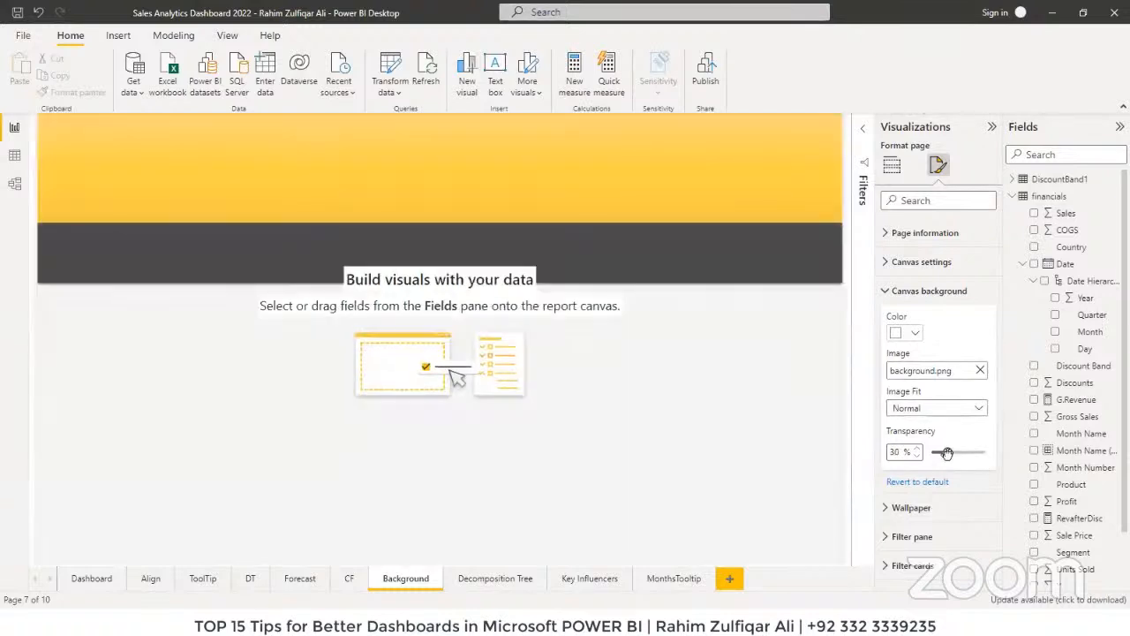
pyautogui.moveTo(946, 453); pyautogui.dragTo(929, 454)
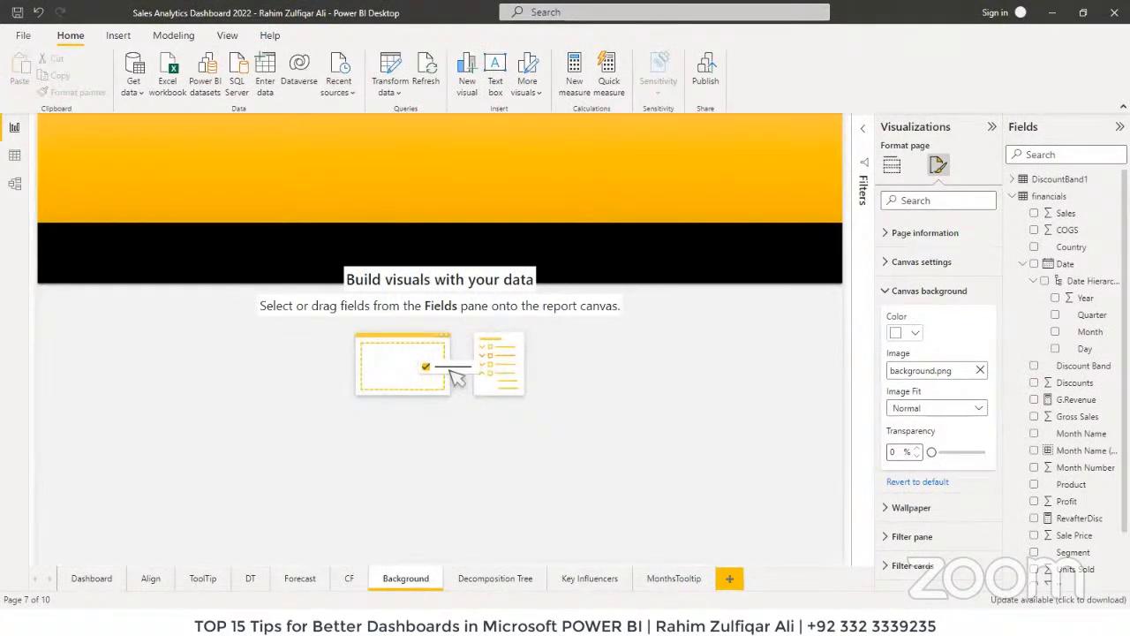
# Step: View the background slide and the Organize Measures slide in PowerPoint, and return to Power BI on the Decomposition Tree page
pyautogui.click(329, 621)
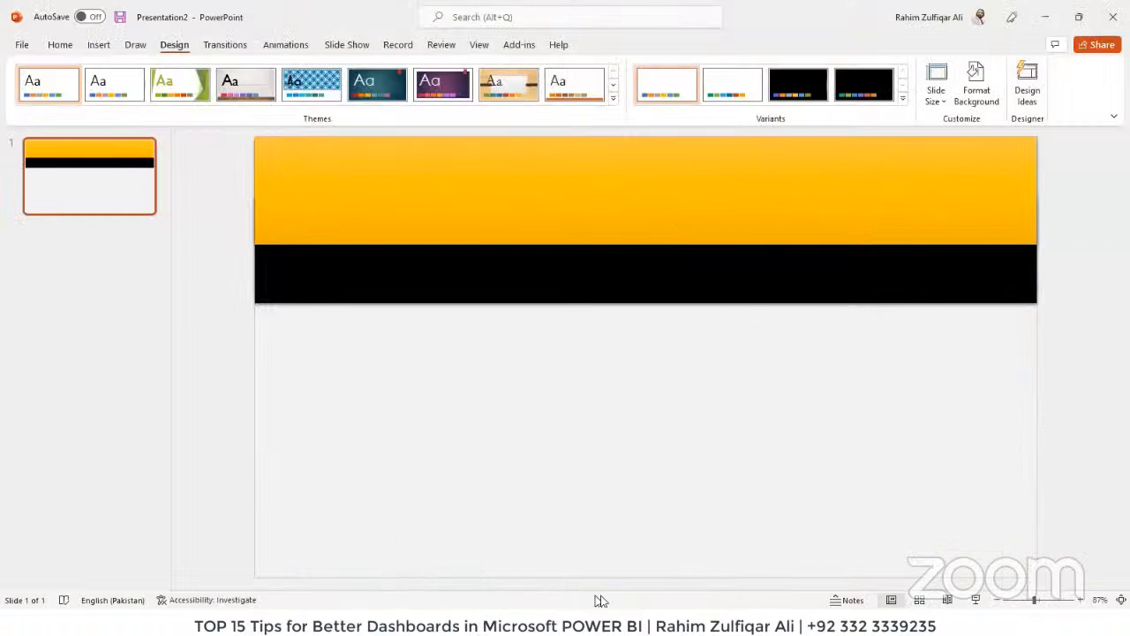
pyautogui.click(609, 552)
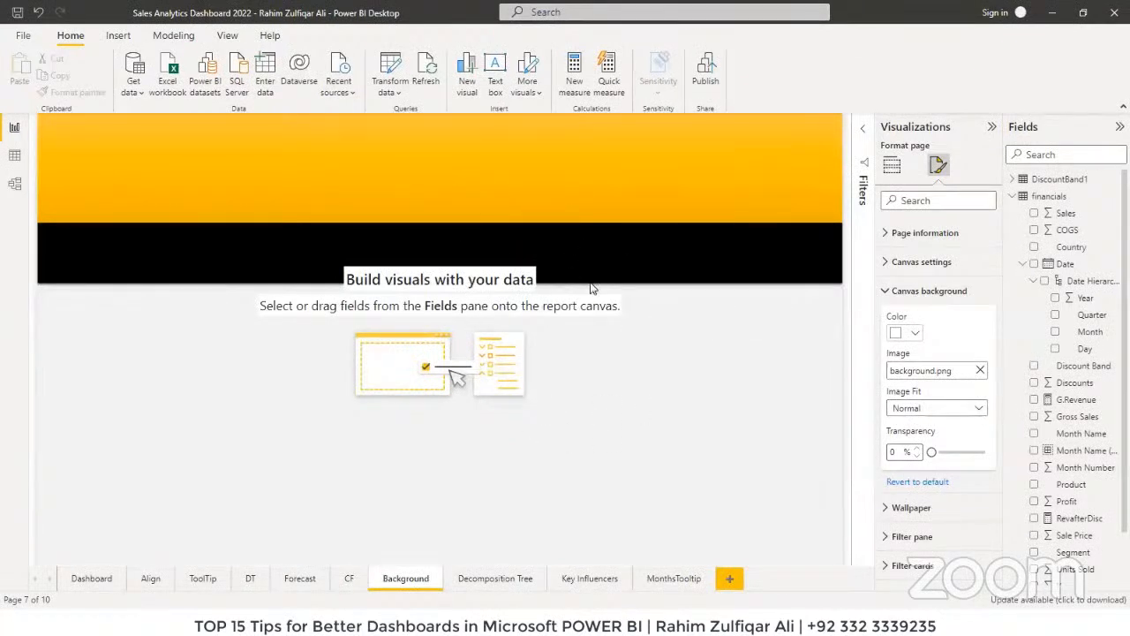
pyautogui.hotkey('alt', 'Tab')
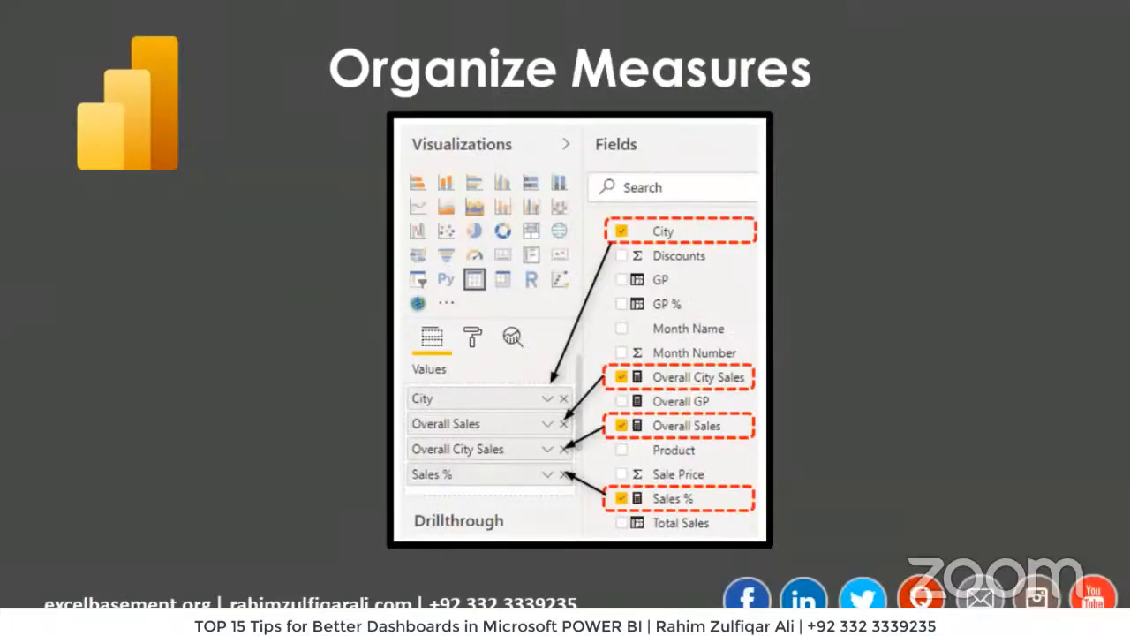
pyautogui.hotkey('alt', 'Tab')
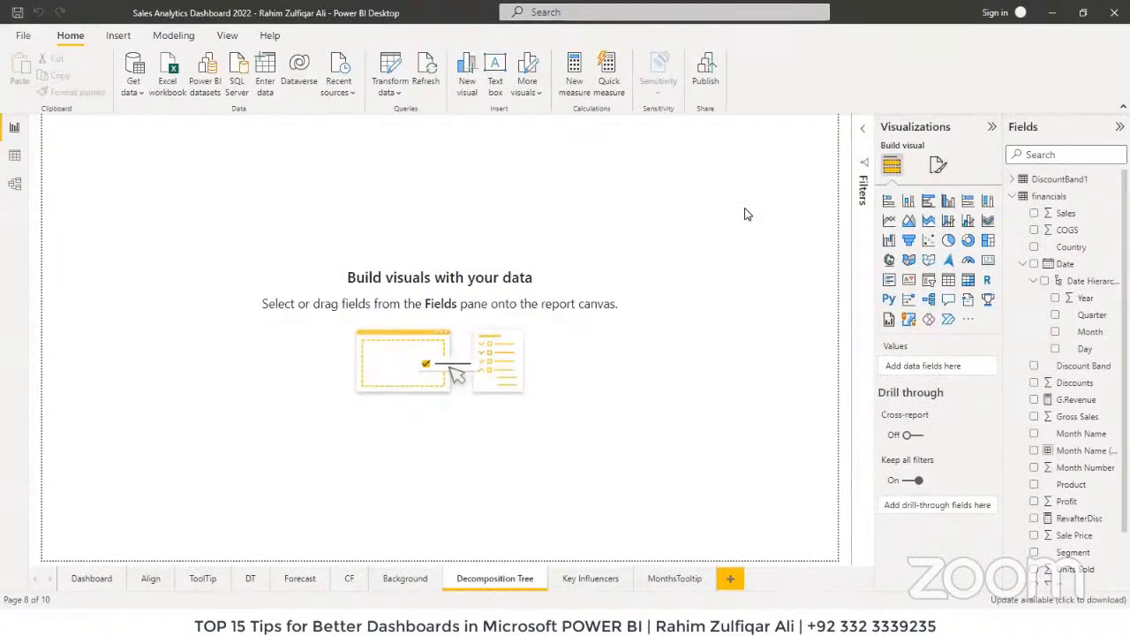
# Step: Create a new calculated table in the model and rename it MeasuresAll
pyautogui.click(1048, 201)
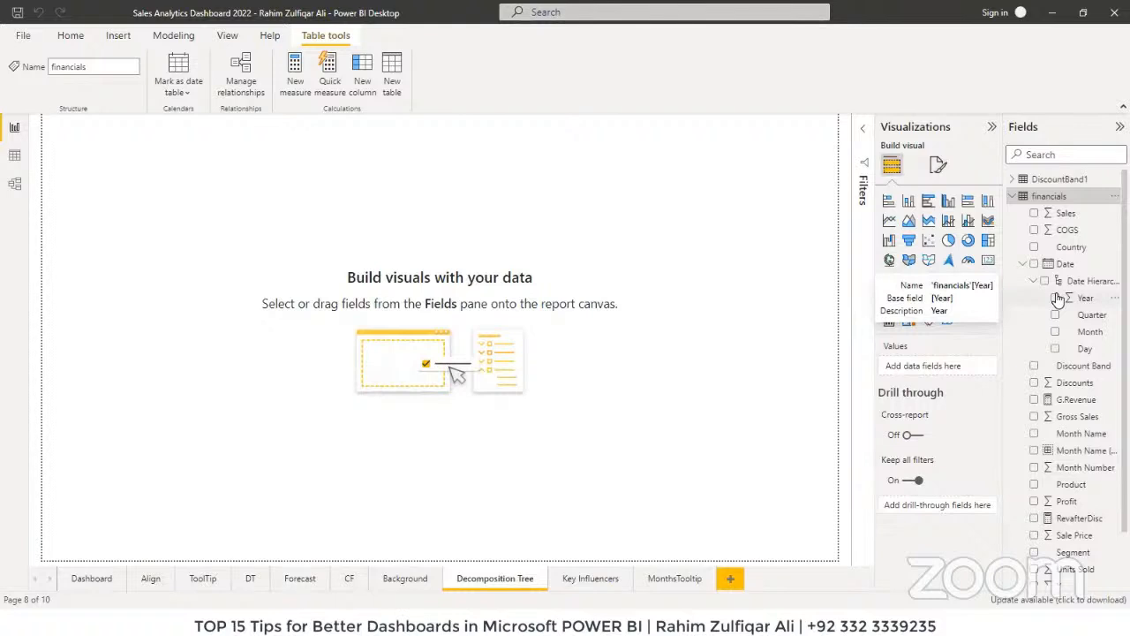
pyautogui.click(168, 40)
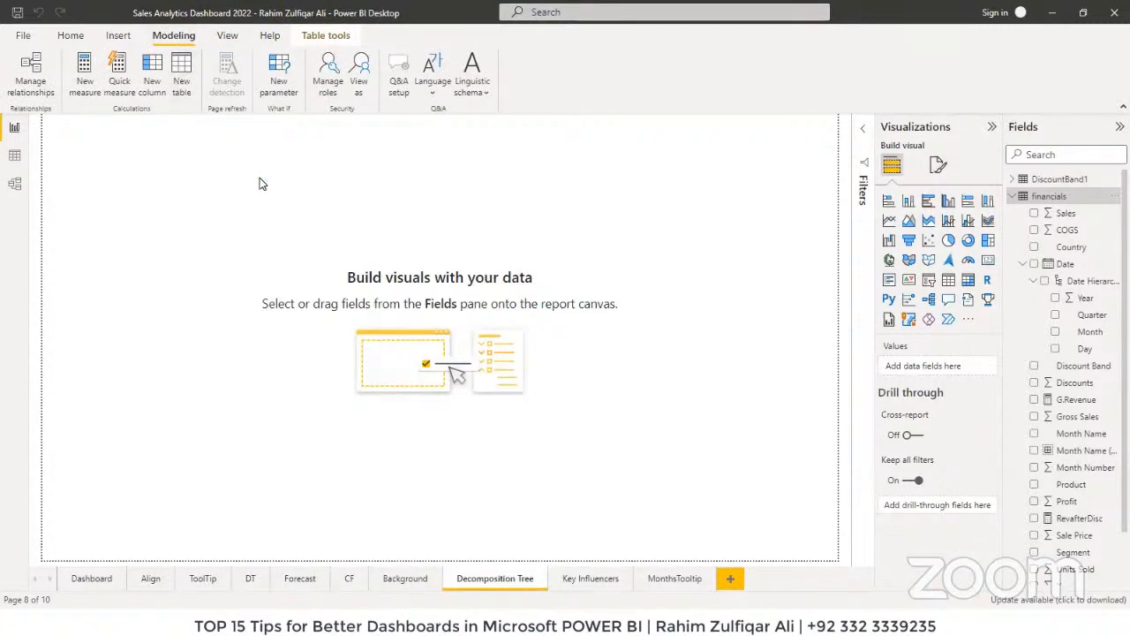
pyautogui.click(232, 126)
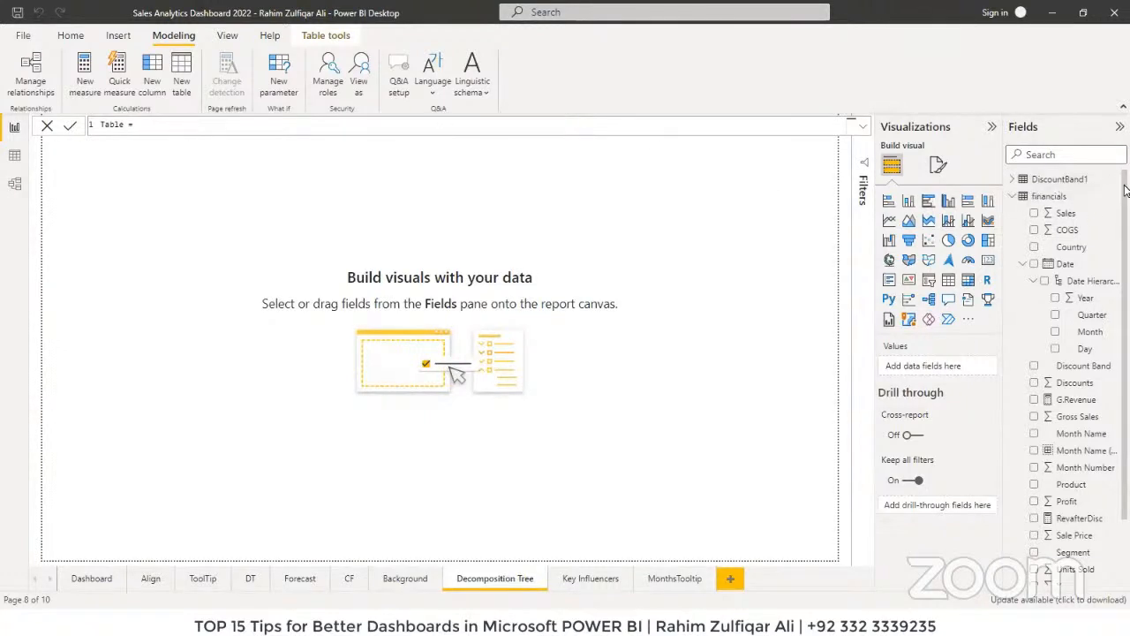
pyautogui.scroll(-2, 1124, 212)
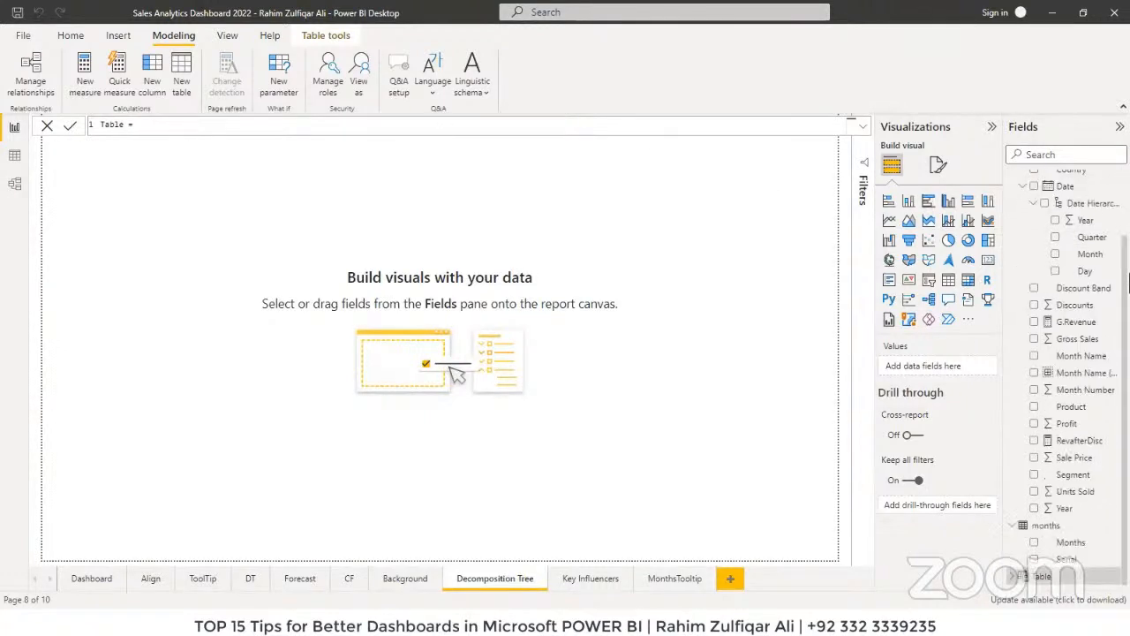
pyautogui.rightClick(1047, 581)
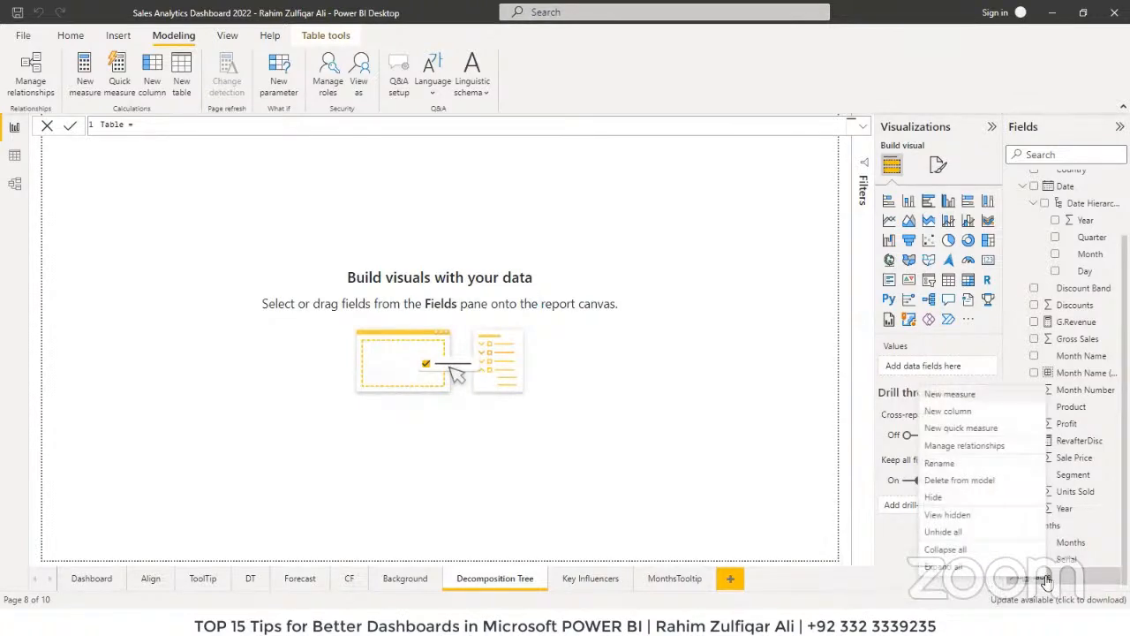
pyautogui.click(970, 466)
pyautogui.write('M')
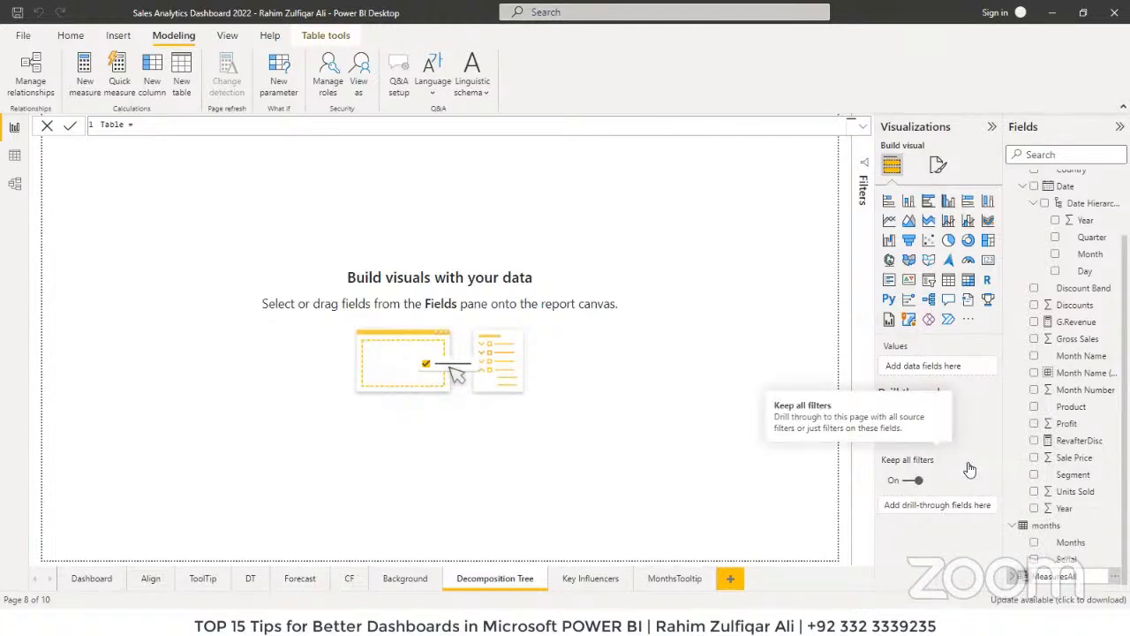
pyautogui.write('easuresAll')
pyautogui.press('Return')
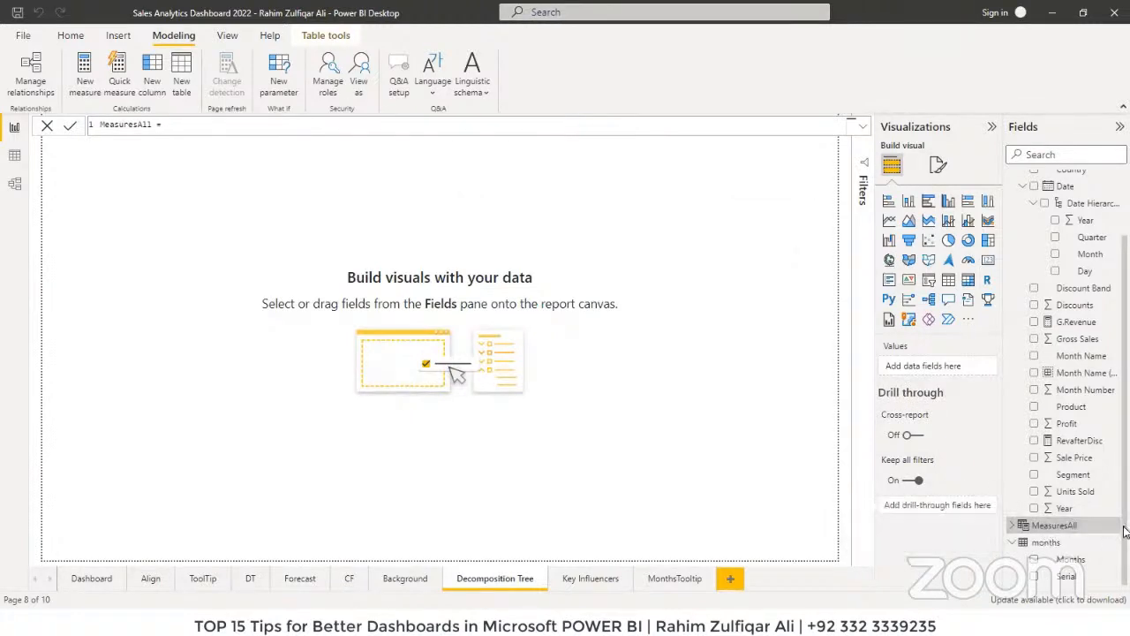
# Step: Select both measures of the financials table in the model view and change their home table to MeasuresAll
pyautogui.scroll(2, 1124, 530)
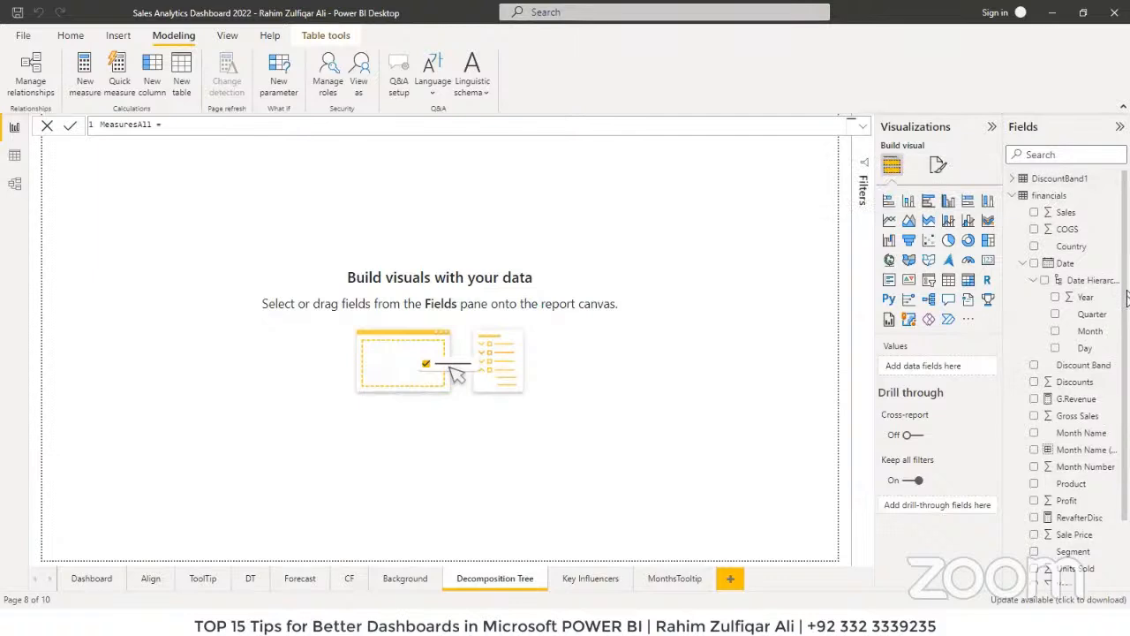
pyautogui.scroll(-2, 1127, 291)
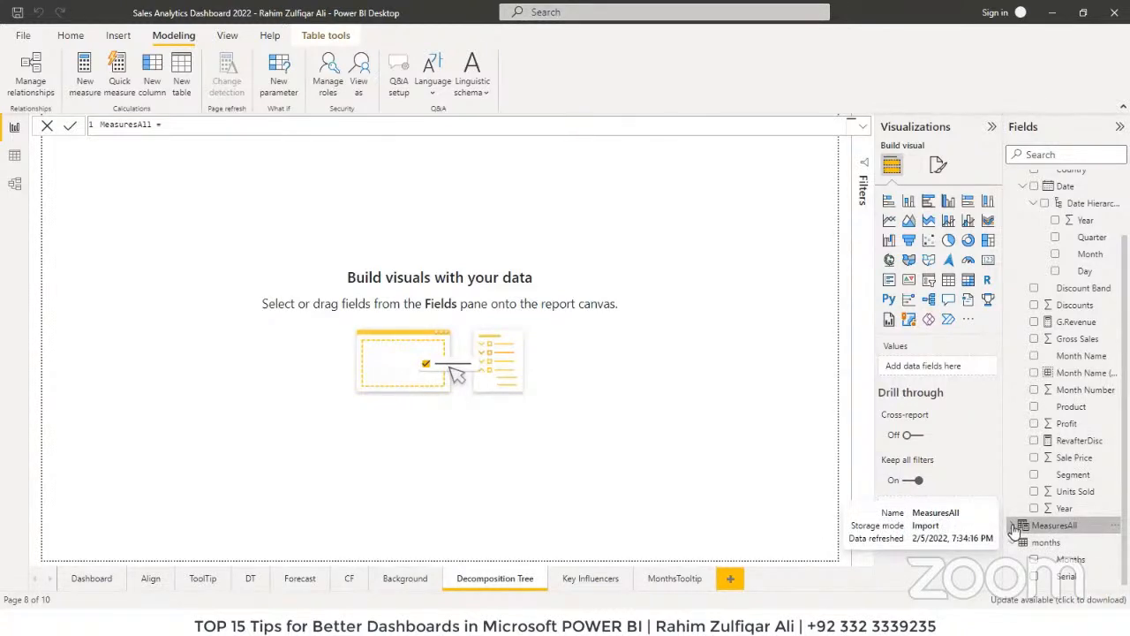
pyautogui.scroll(2, 1125, 378)
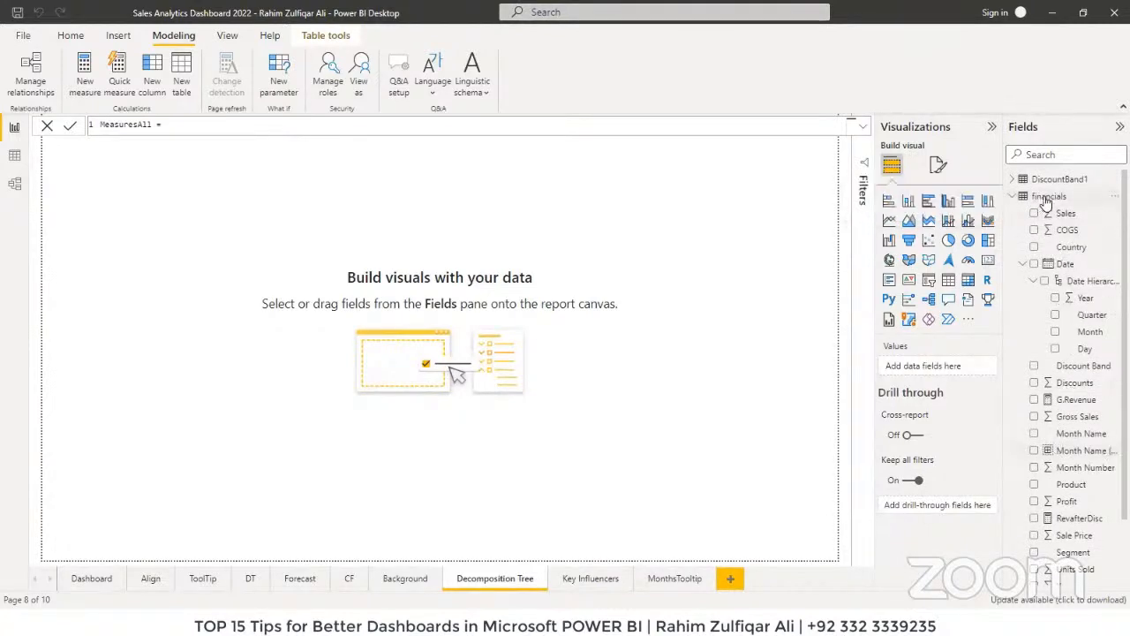
pyautogui.scroll(-2, 1126, 212)
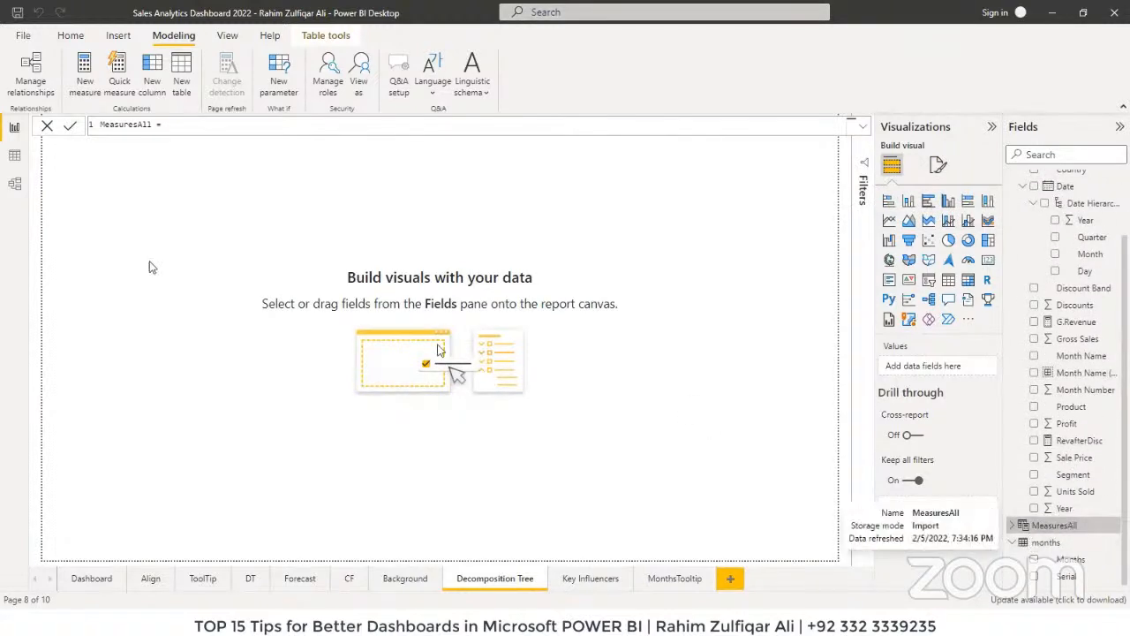
pyautogui.click(12, 187)
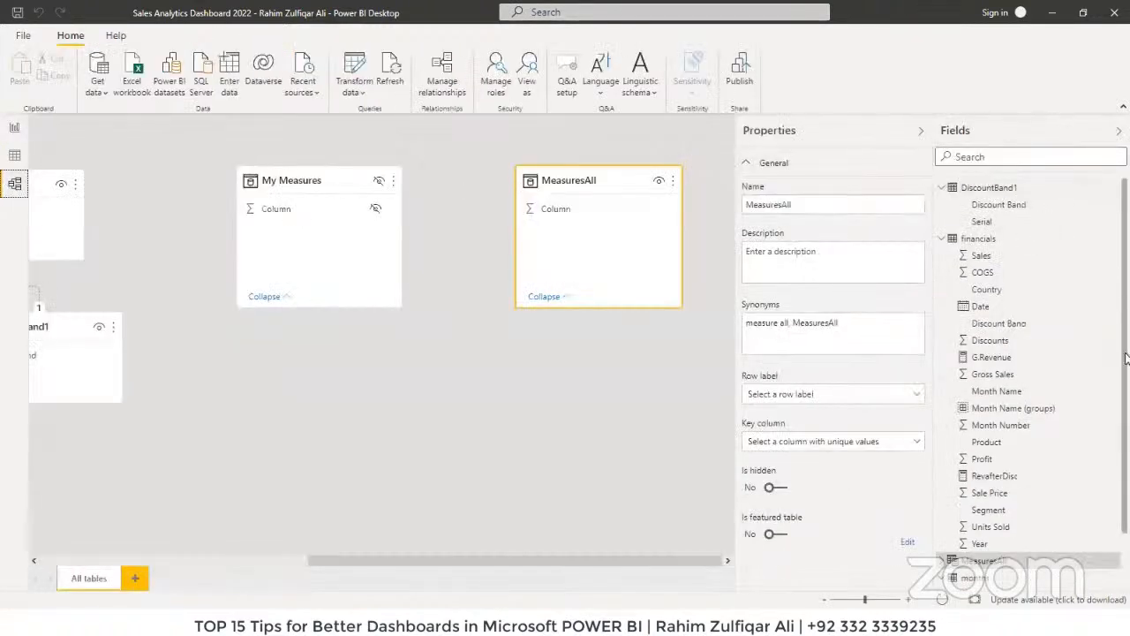
pyautogui.click(978, 240)
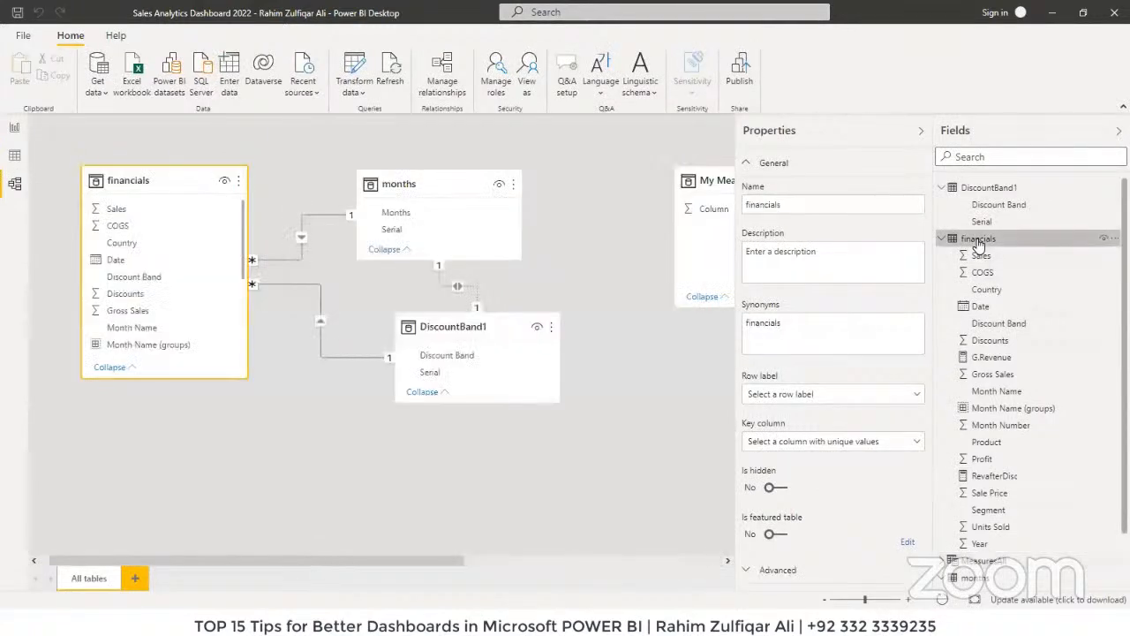
pyautogui.rightClick(978, 242)
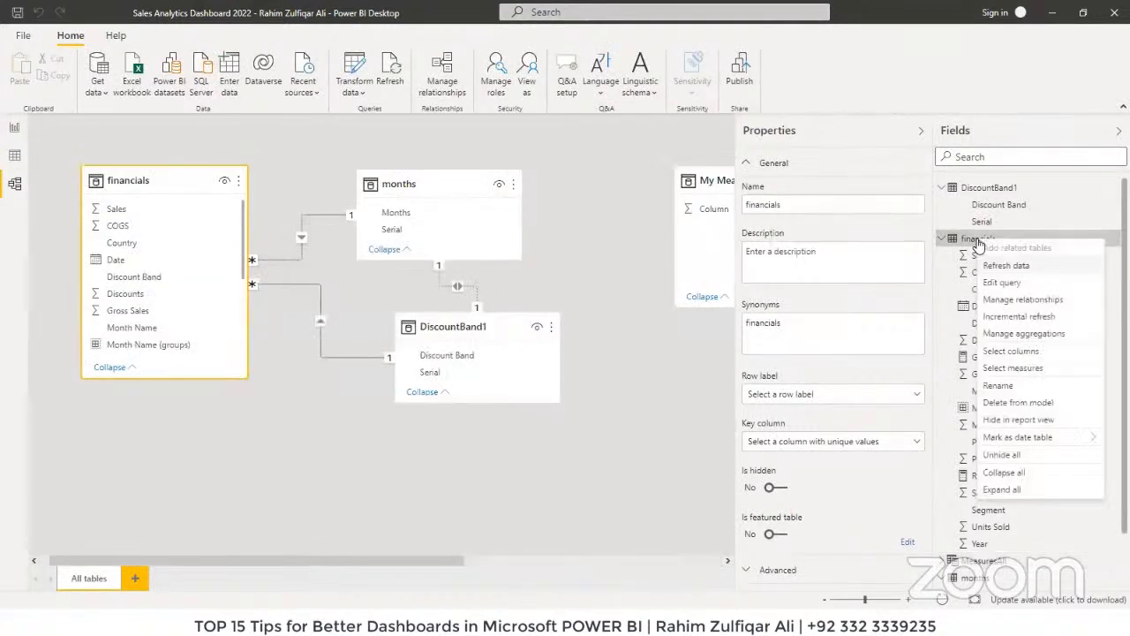
pyautogui.click(999, 369)
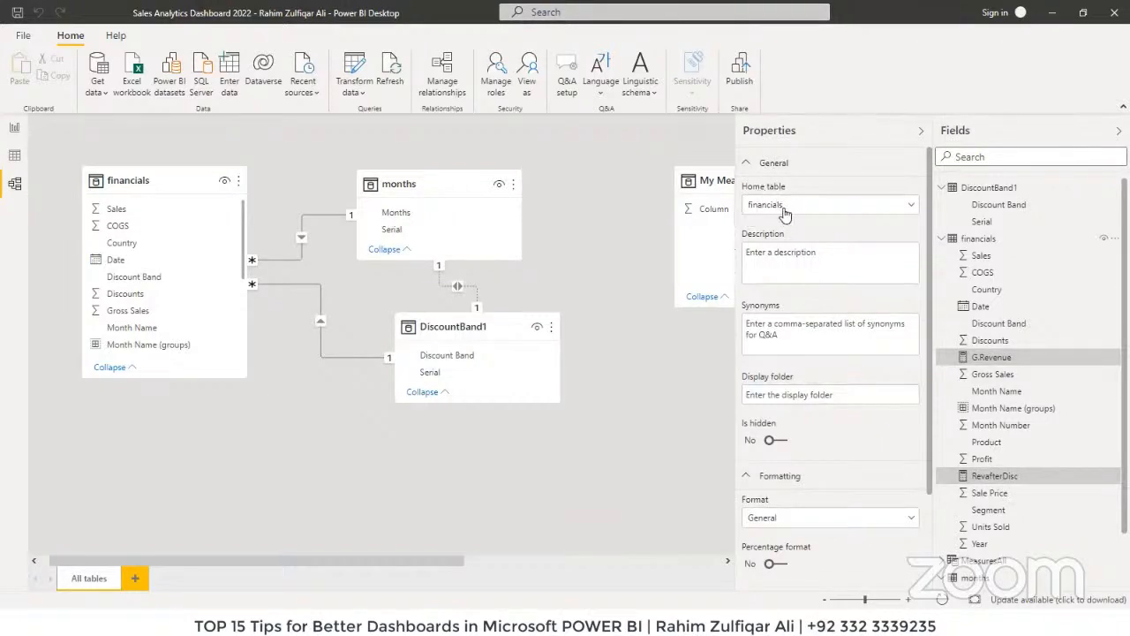
pyautogui.click(765, 207)
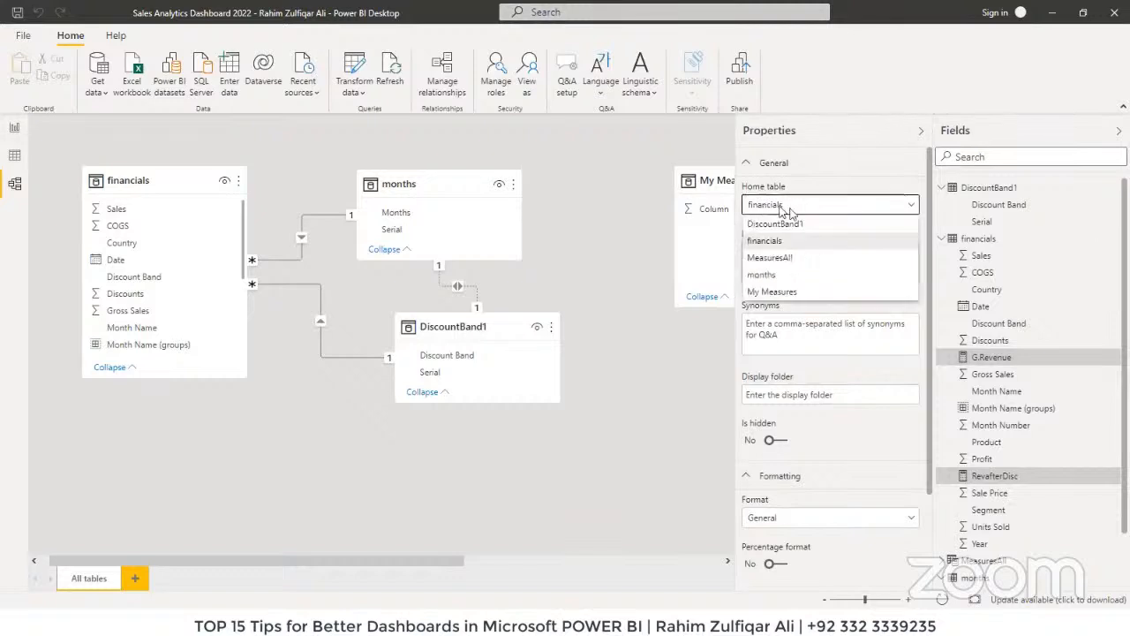
pyautogui.click(771, 258)
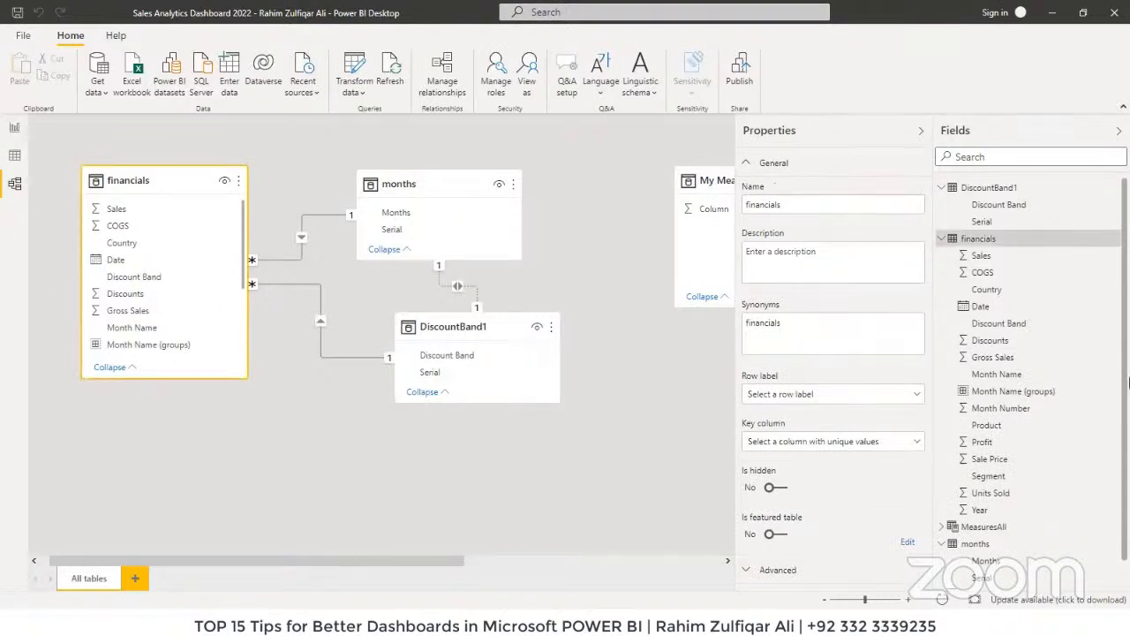
pyautogui.scroll(-1, 1117, 380)
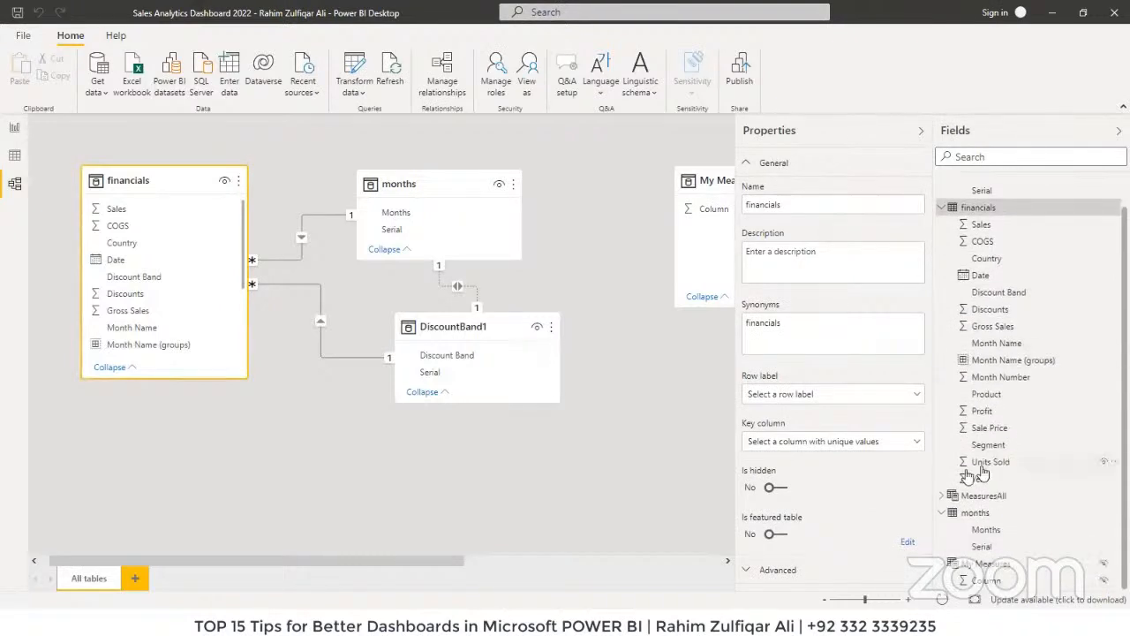
pyautogui.click(943, 496)
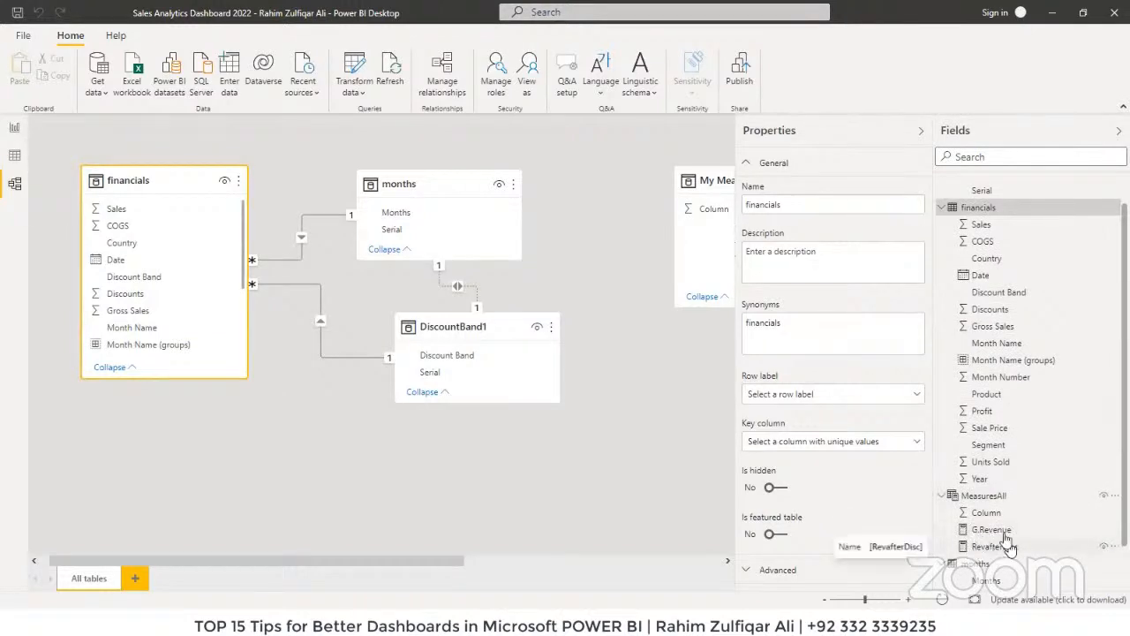
# Step: Return to the report view and hide the Column field of the MeasuresAll table
pyautogui.click(14, 129)
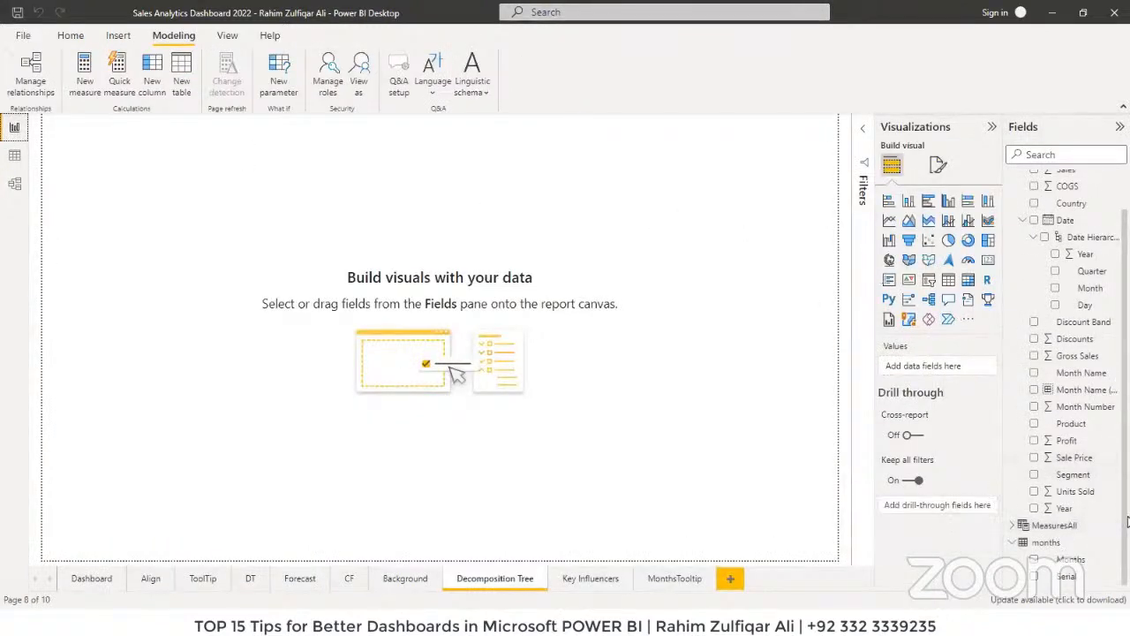
pyautogui.click(1020, 528)
pyautogui.scroll(-1, 1124, 508)
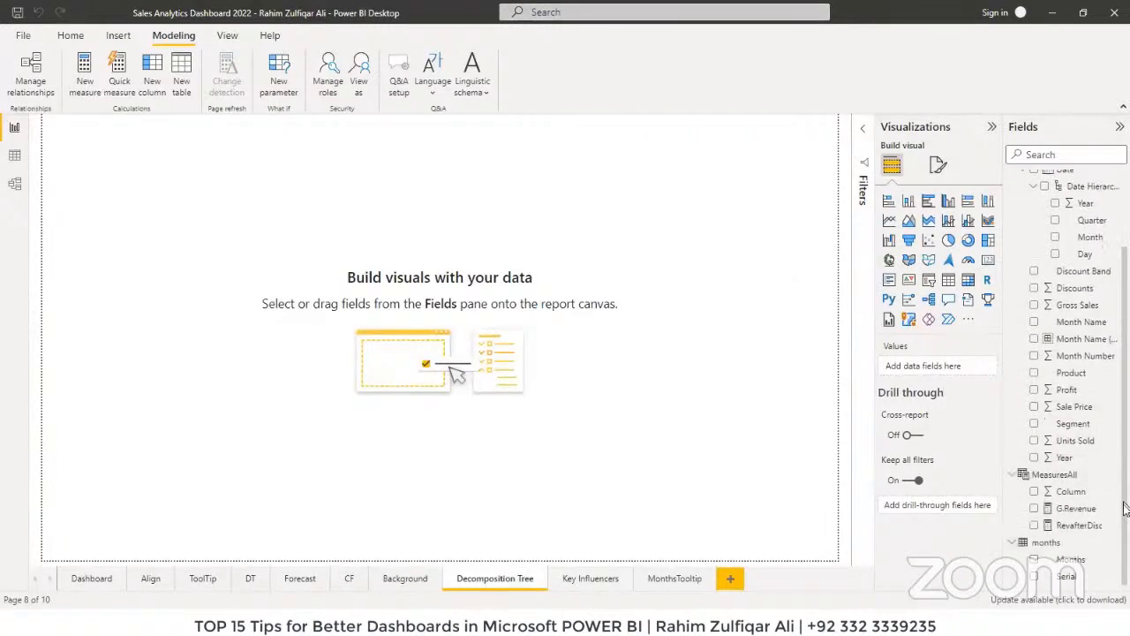
pyautogui.rightClick(1068, 494)
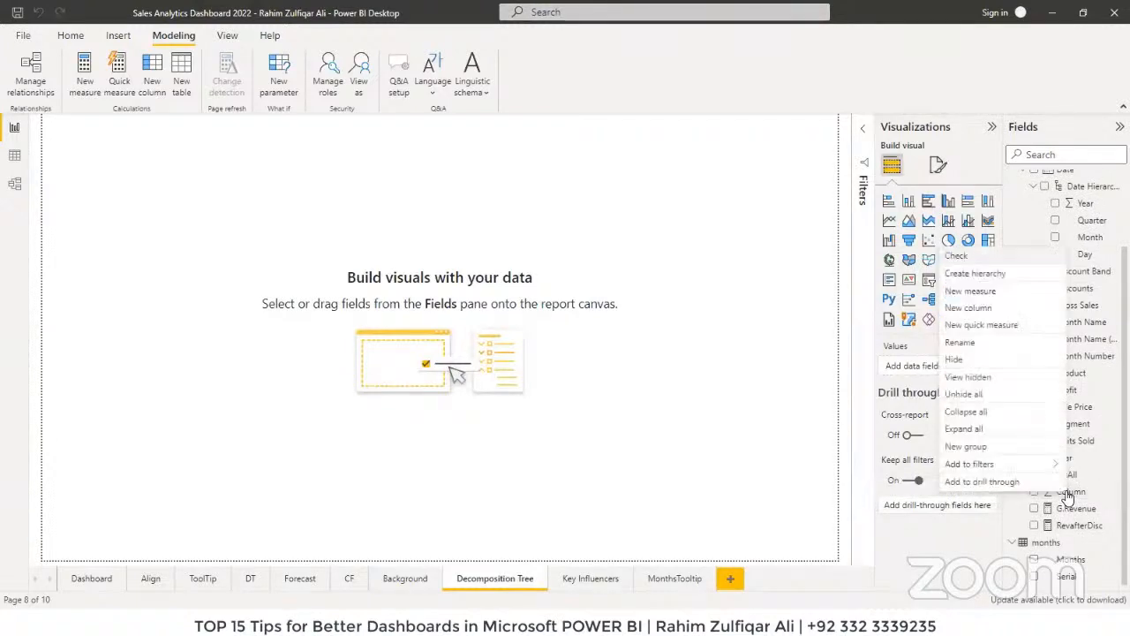
pyautogui.click(972, 361)
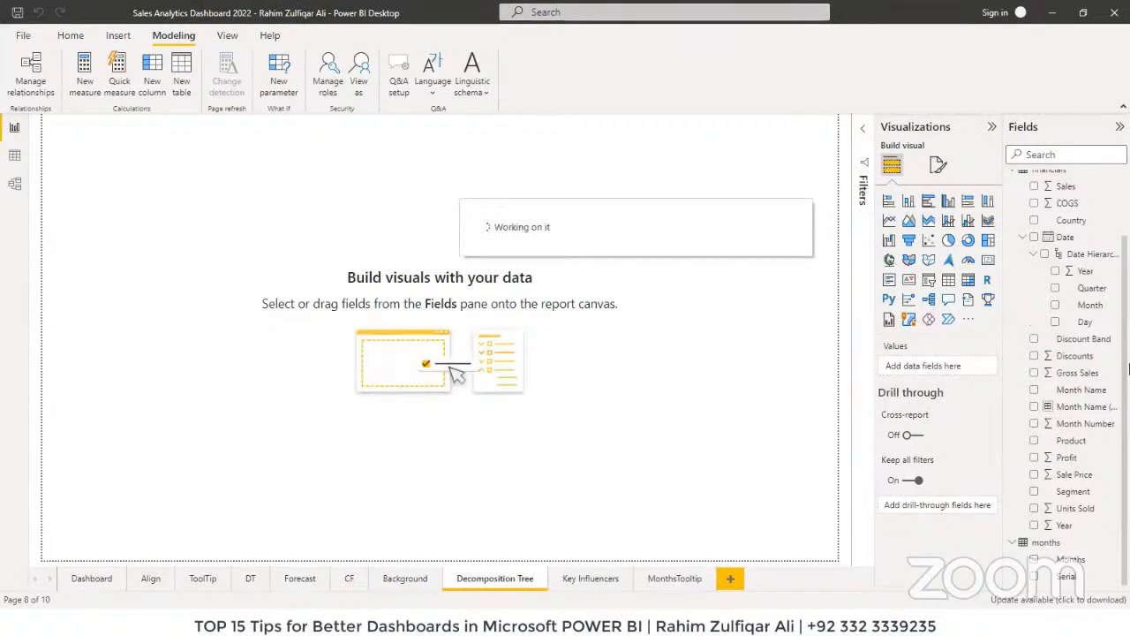
pyautogui.scroll(2, 1086, 282)
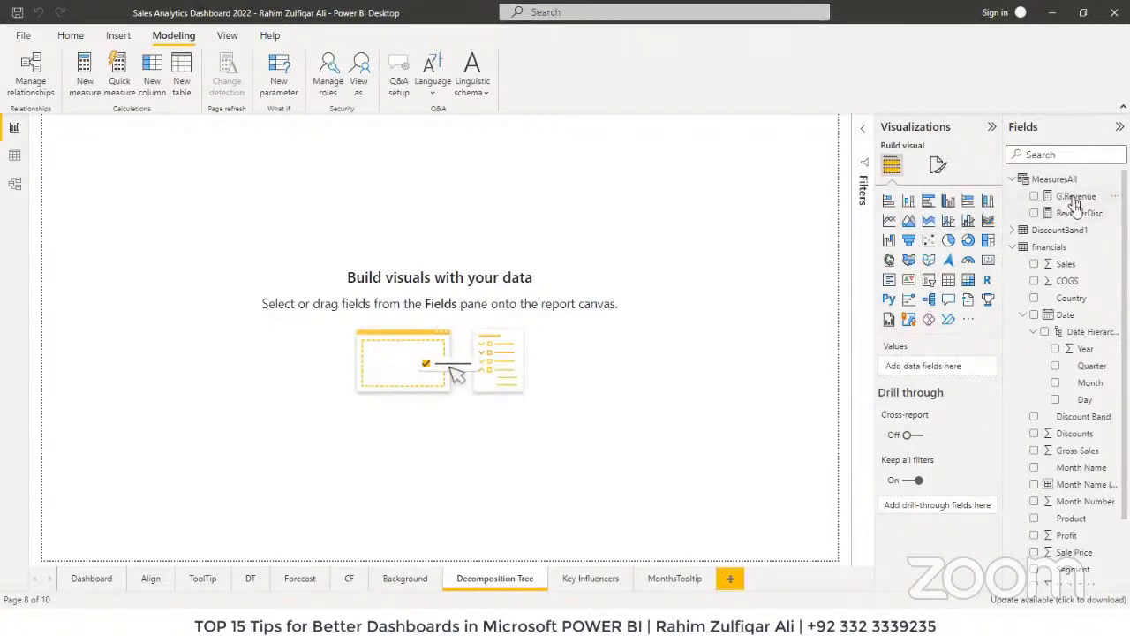
# Step: In the model view, select all measures of MeasuresAll and put them in a display folder named Revenue
pyautogui.click(13, 189)
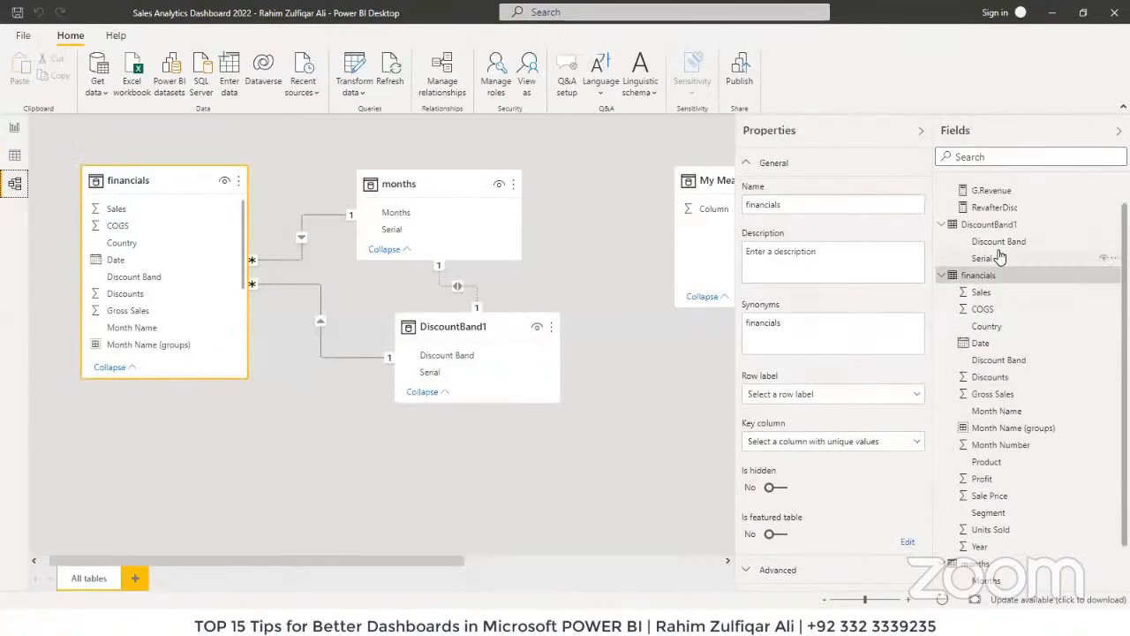
pyautogui.scroll(1, 1125, 185)
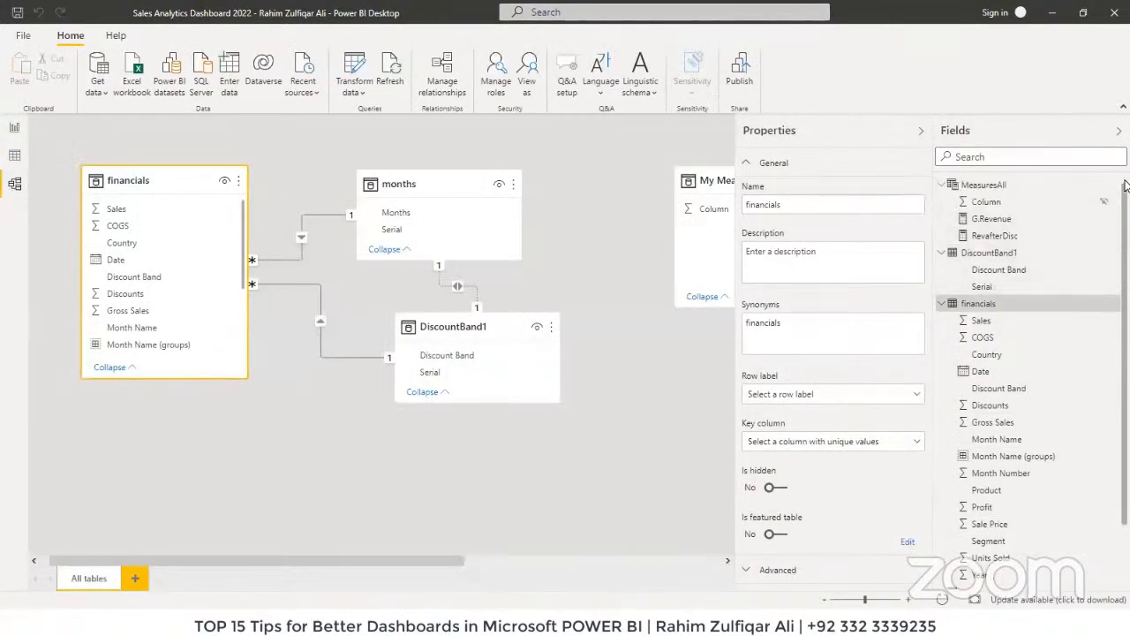
pyautogui.click(999, 188)
pyautogui.rightClick(991, 189)
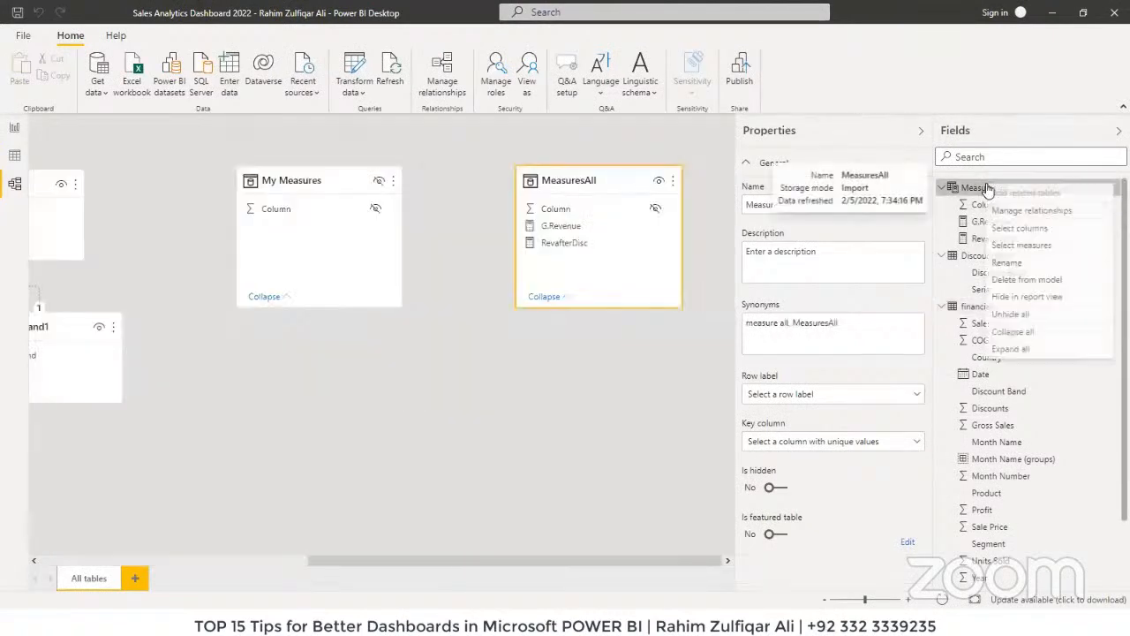
pyautogui.click(1037, 248)
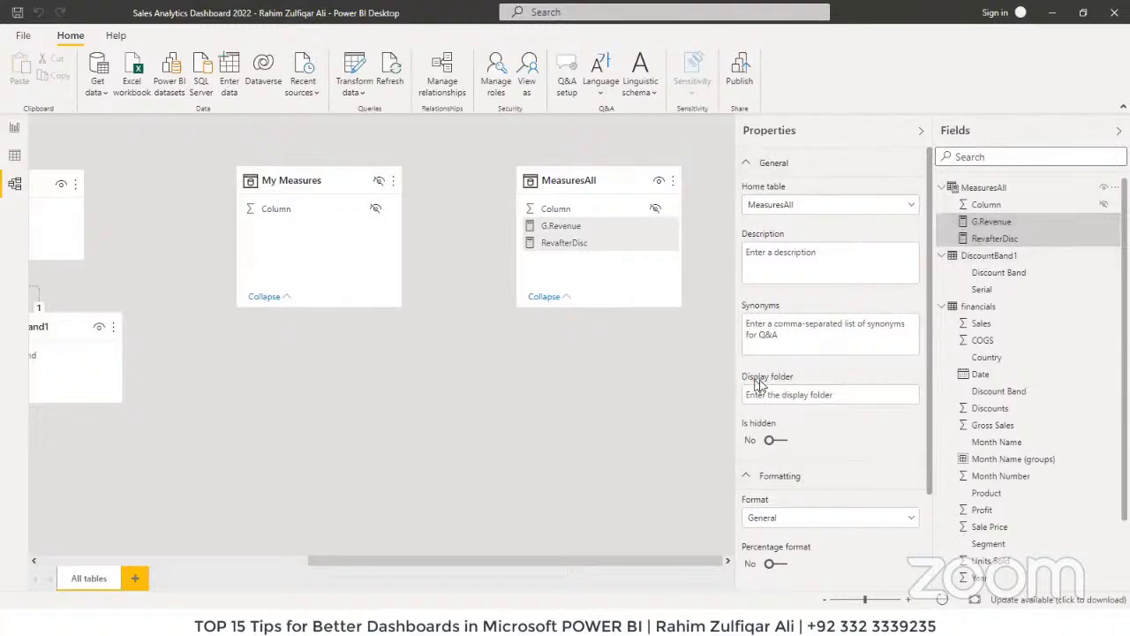
pyautogui.click(790, 394)
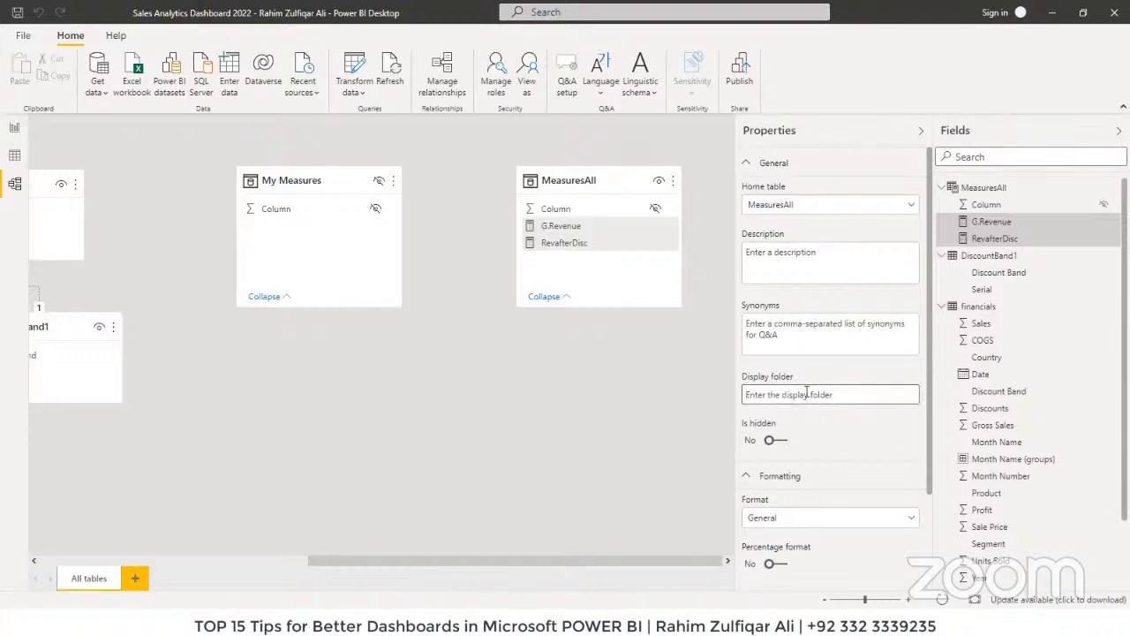
pyautogui.write('Revenue')
pyautogui.press('Return')
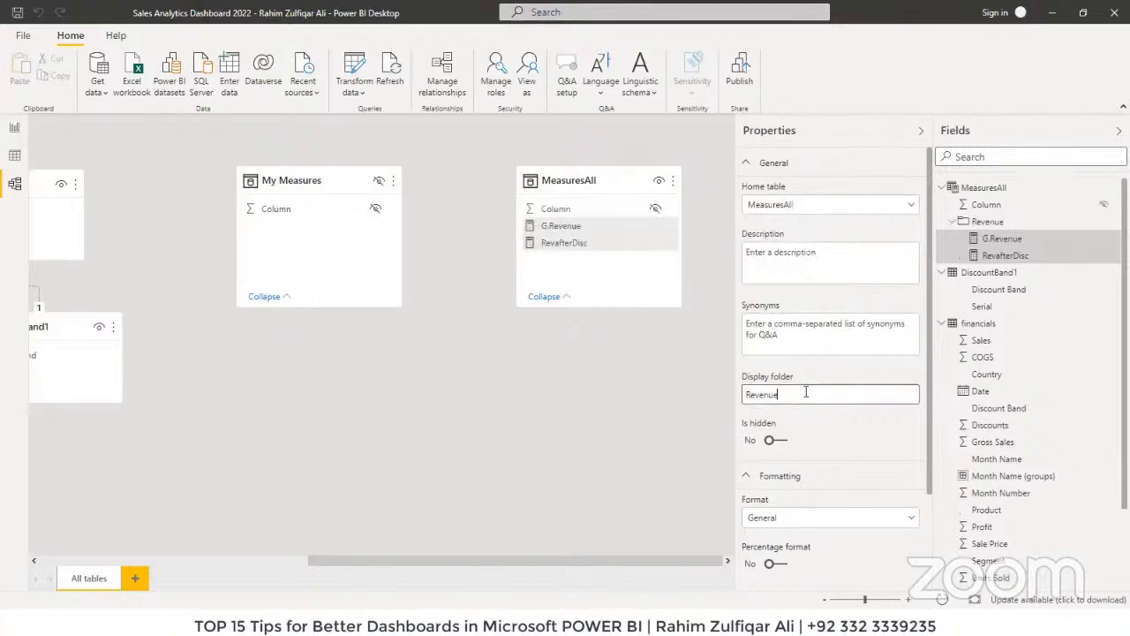
# Step: Inspect the contents of MeasuresAll and its Revenue folder in the report view, leaving both collapsed
pyautogui.click(14, 126)
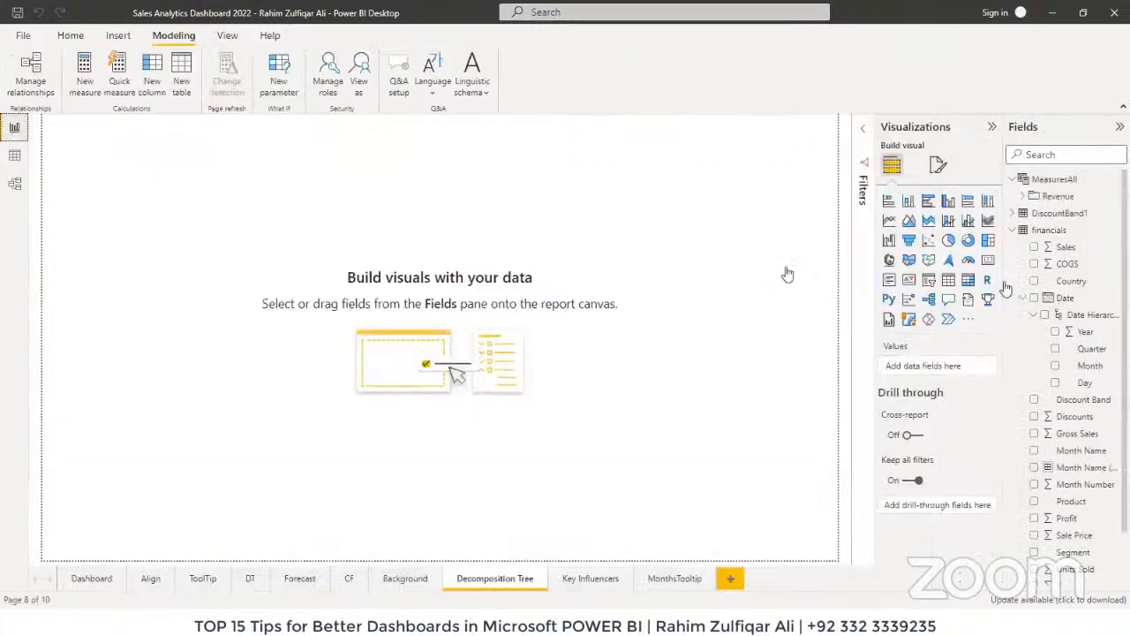
pyautogui.click(1026, 198)
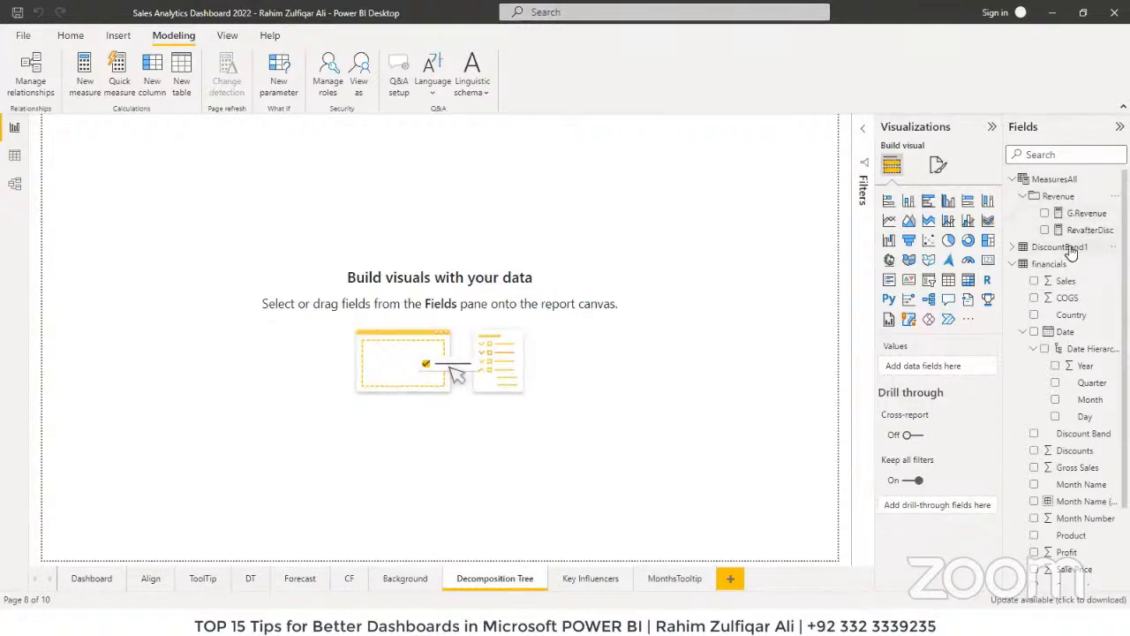
pyautogui.click(1024, 196)
pyautogui.click(1014, 180)
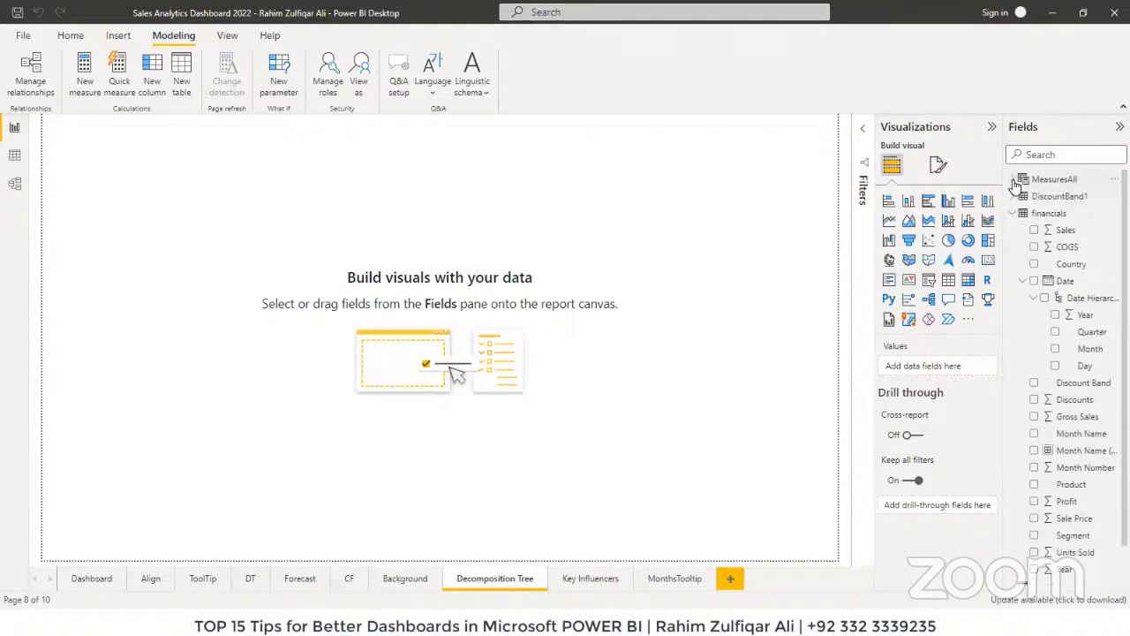
pyautogui.click(1014, 180)
pyautogui.click(1024, 196)
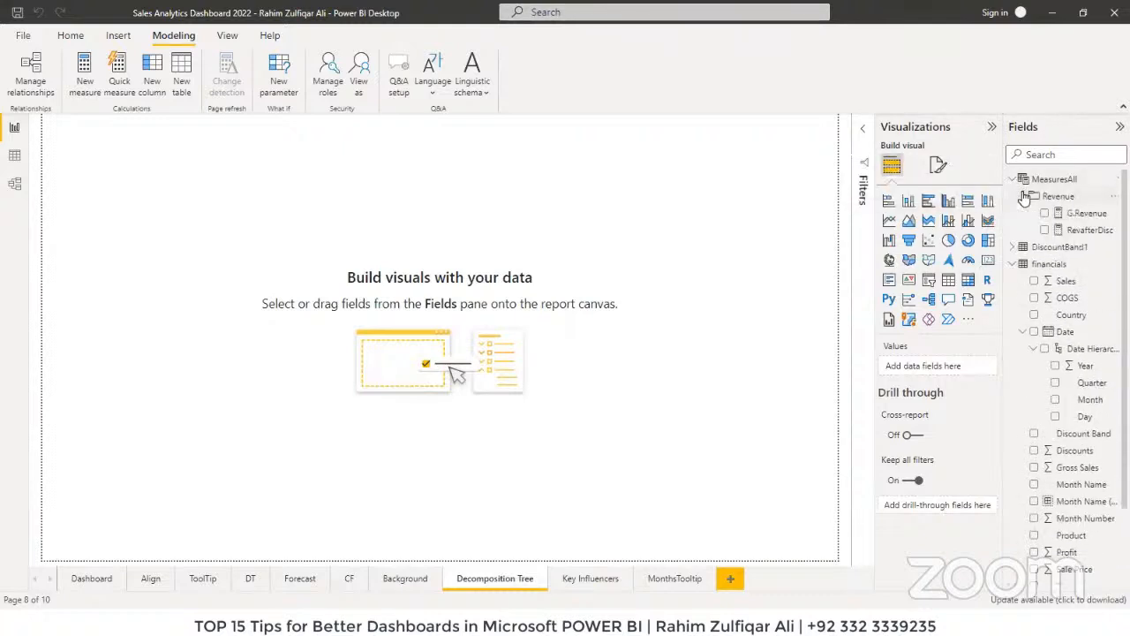
pyautogui.click(1024, 196)
pyautogui.click(1014, 180)
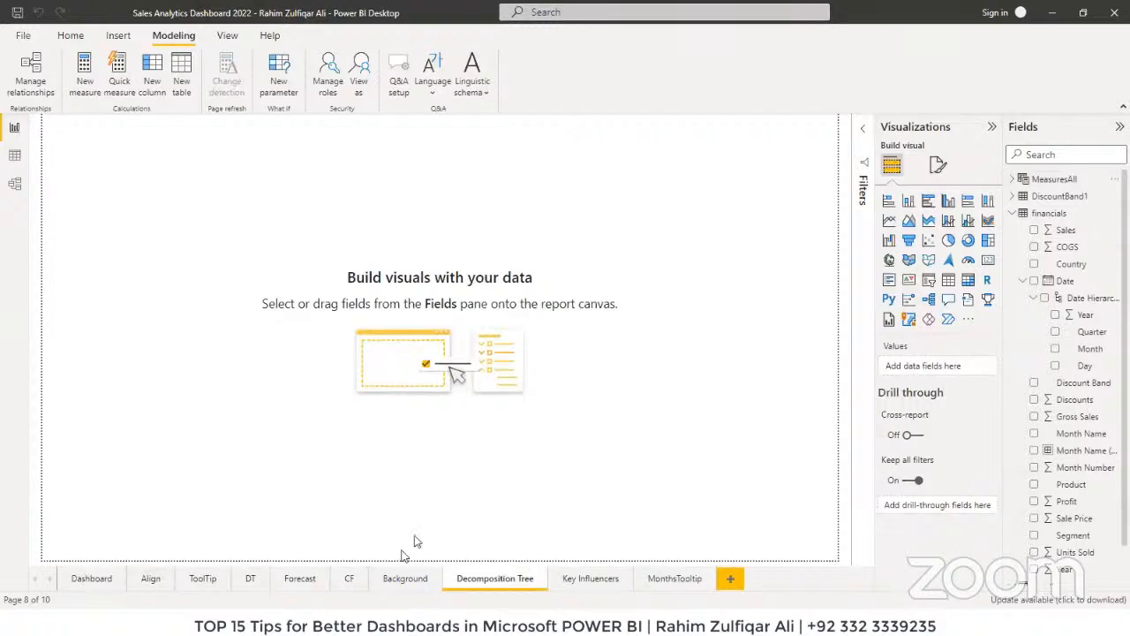
# Step: On the ToolTip page, shrink the Sales by Segment chart and move it to the page's lower-right corner
pyautogui.click(203, 579)
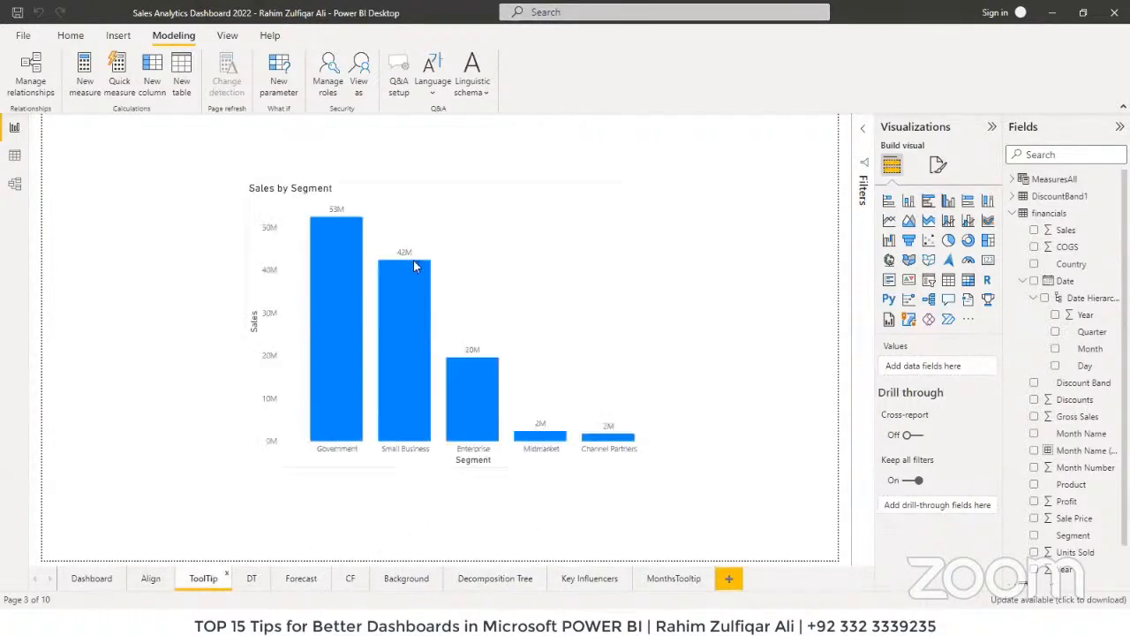
pyautogui.click(447, 198)
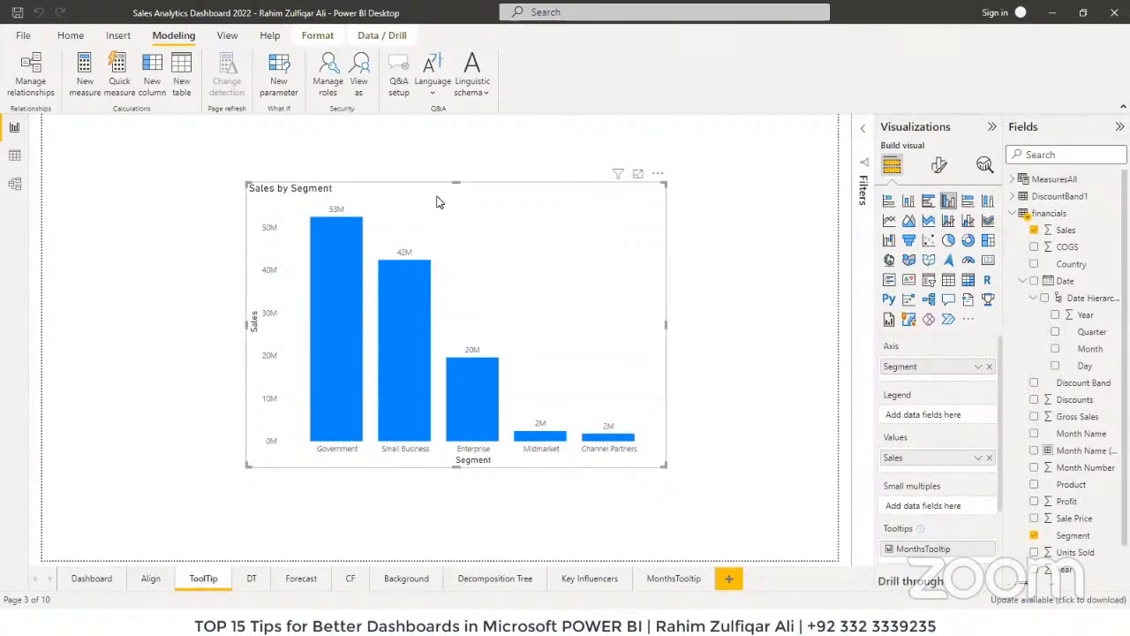
pyautogui.moveTo(248, 184); pyautogui.dragTo(370, 247)
pyautogui.moveTo(481, 255); pyautogui.dragTo(646, 339)
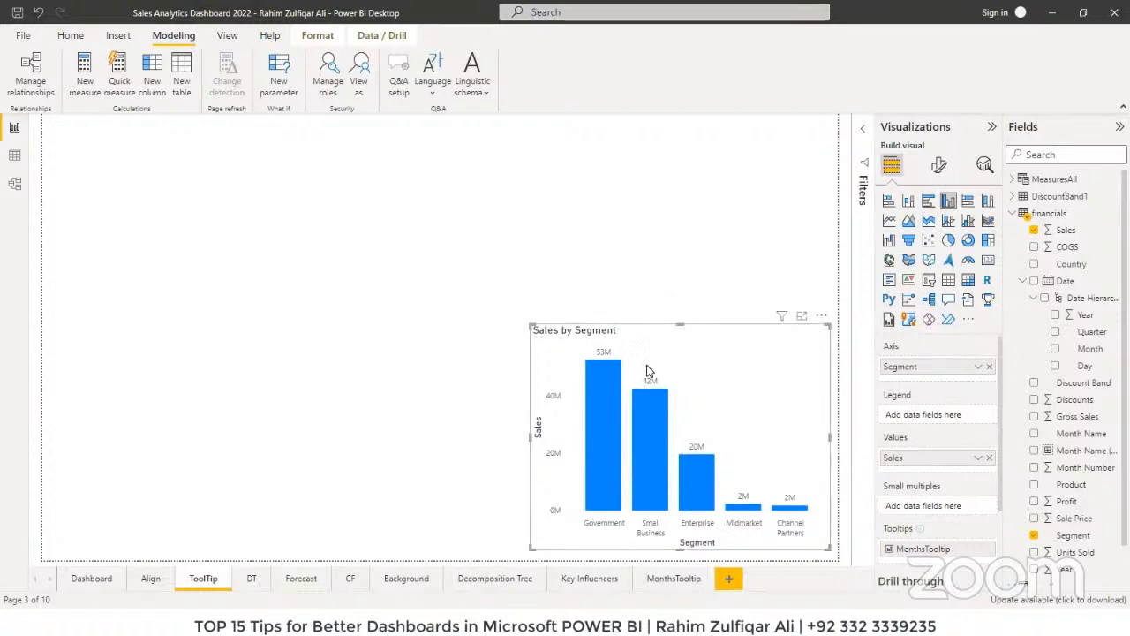
# Step: Lock the objects on the ToolTip page against being moved
pyautogui.click(218, 38)
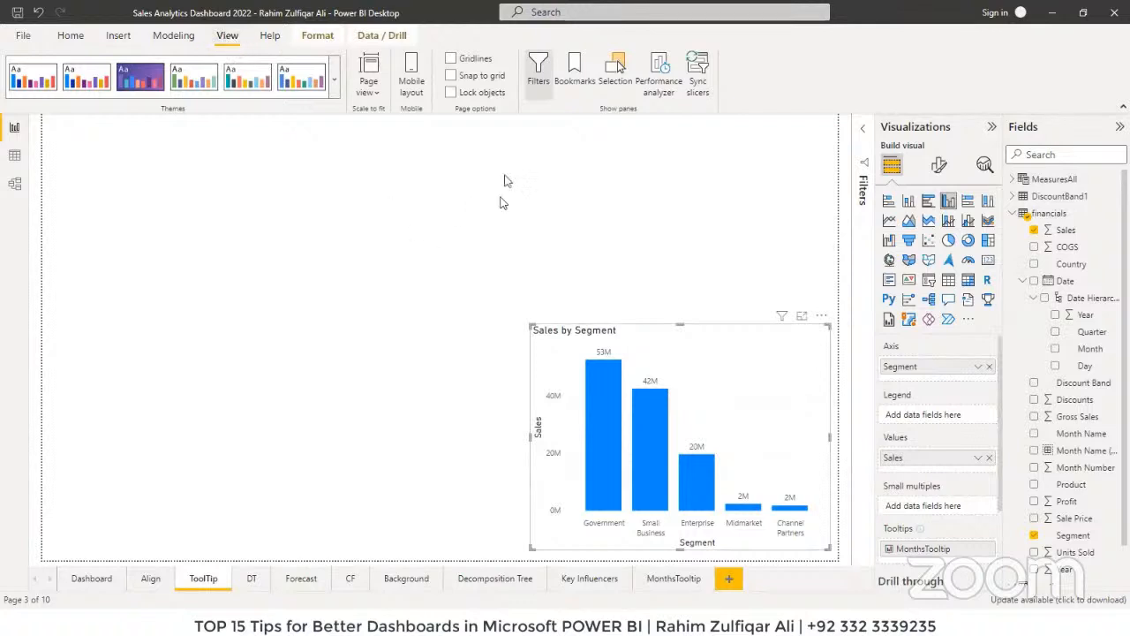
pyautogui.click(453, 92)
pyautogui.click(661, 311)
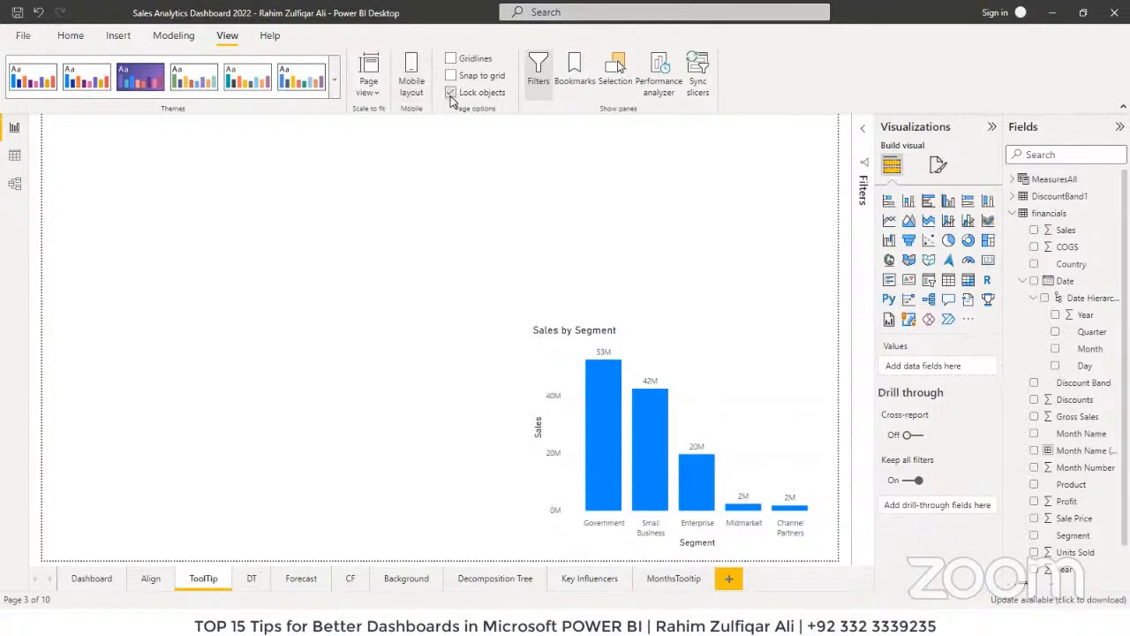
# Step: Unlock the page objects and shift the Sales by Segment chart slightly up and to the left
pyautogui.click(451, 95)
pyautogui.click(721, 364)
pyautogui.moveTo(721, 364)
pyautogui.mouseDown()
pyautogui.moveTo(643, 281)
pyautogui.moveTo(675, 355)
pyautogui.moveTo(728, 360)
pyautogui.moveTo(718, 361)
pyautogui.mouseUp()
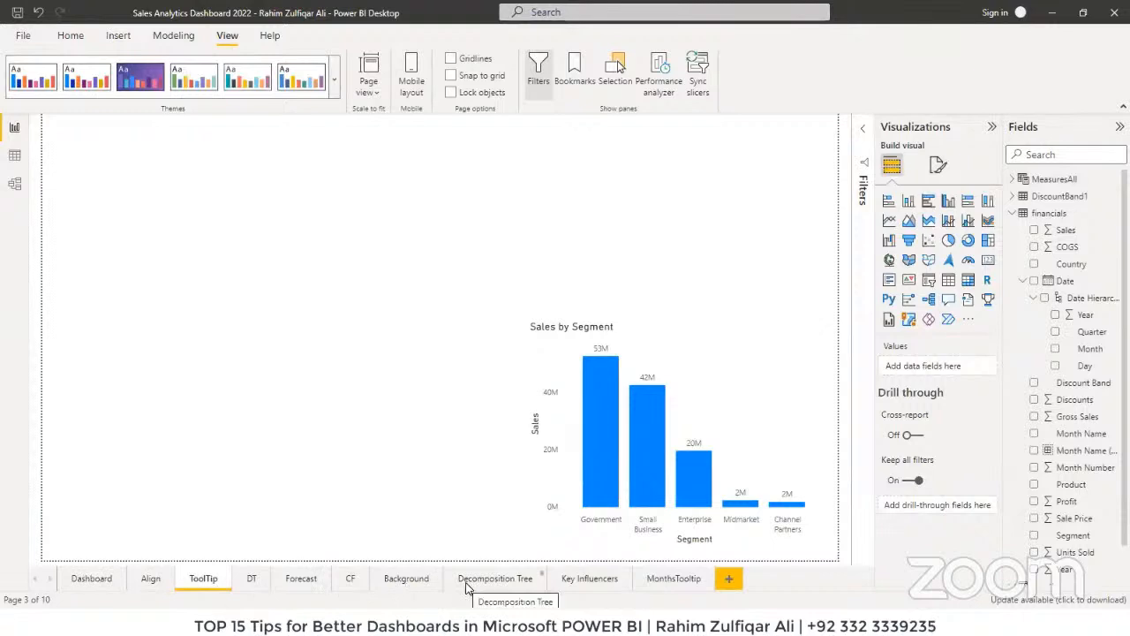
# Step: Export the whole sales report to PDF
pyautogui.click(24, 37)
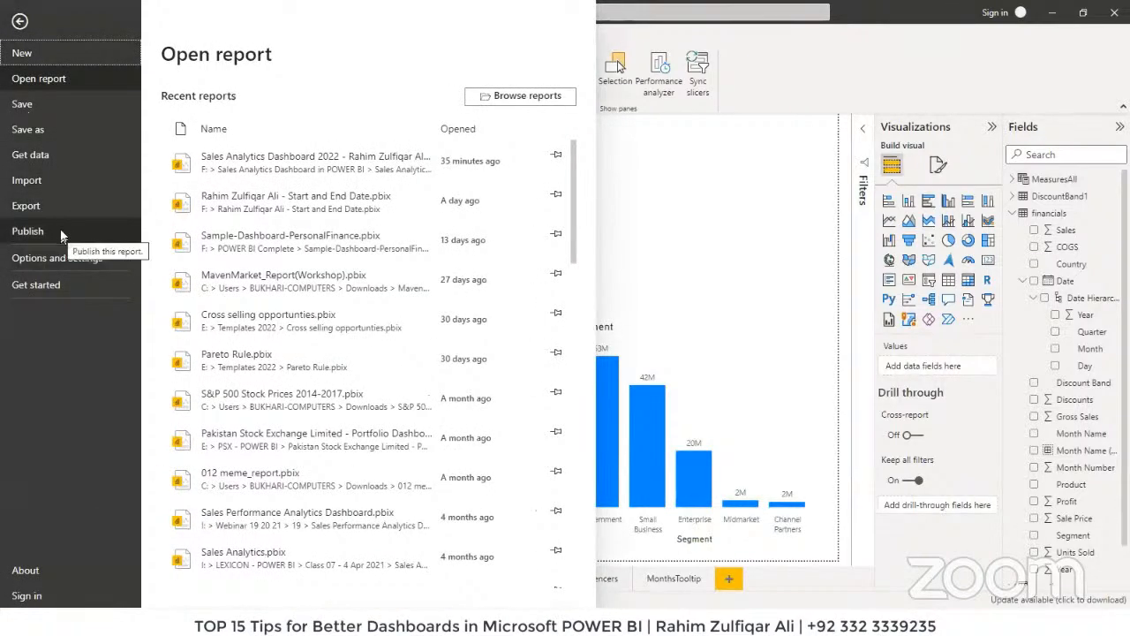
pyautogui.click(64, 223)
pyautogui.click(64, 205)
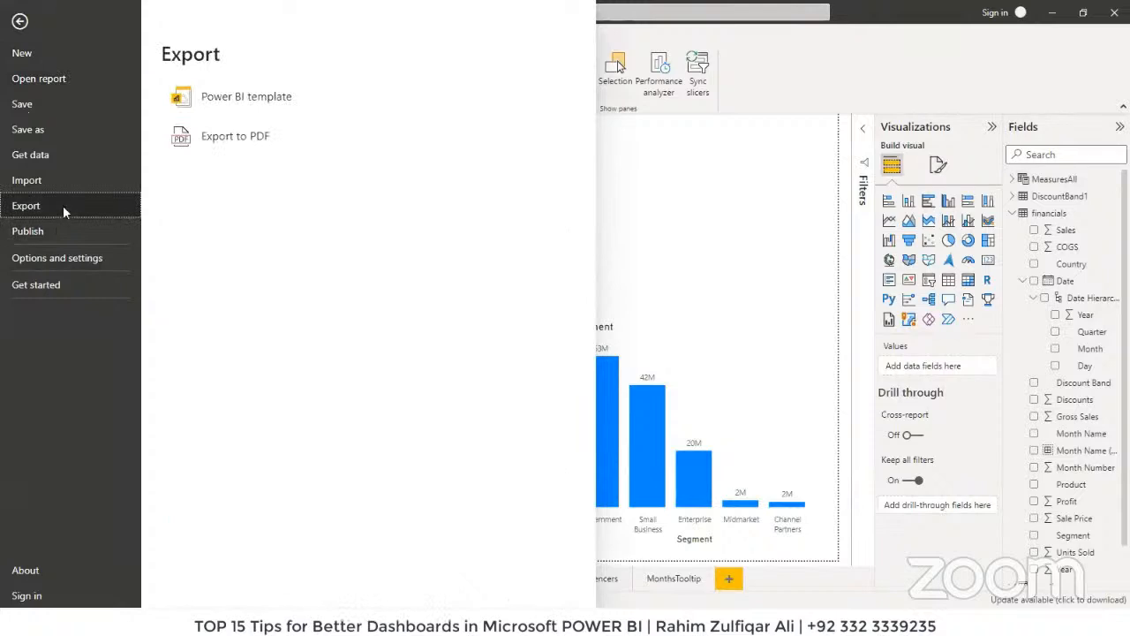
pyautogui.click(264, 139)
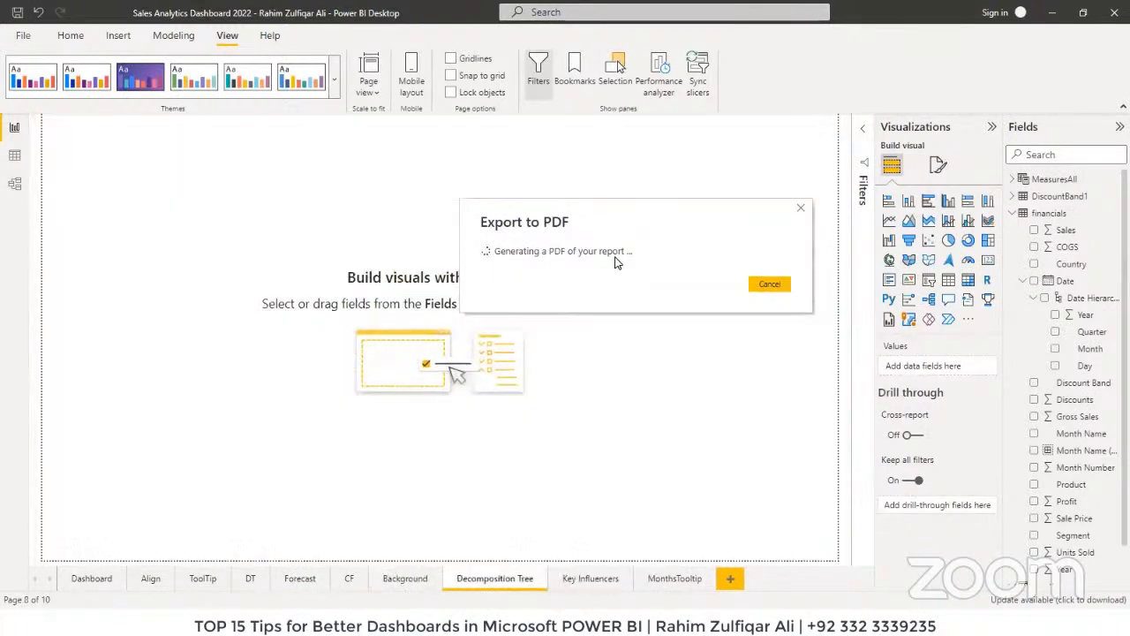
# Step: Examine the pages of the exported PDF in Microsoft Edge, go back to its first page and switch back to Power BI Desktop
pyautogui.moveTo(1127, 187); pyautogui.dragTo(1127, 384)
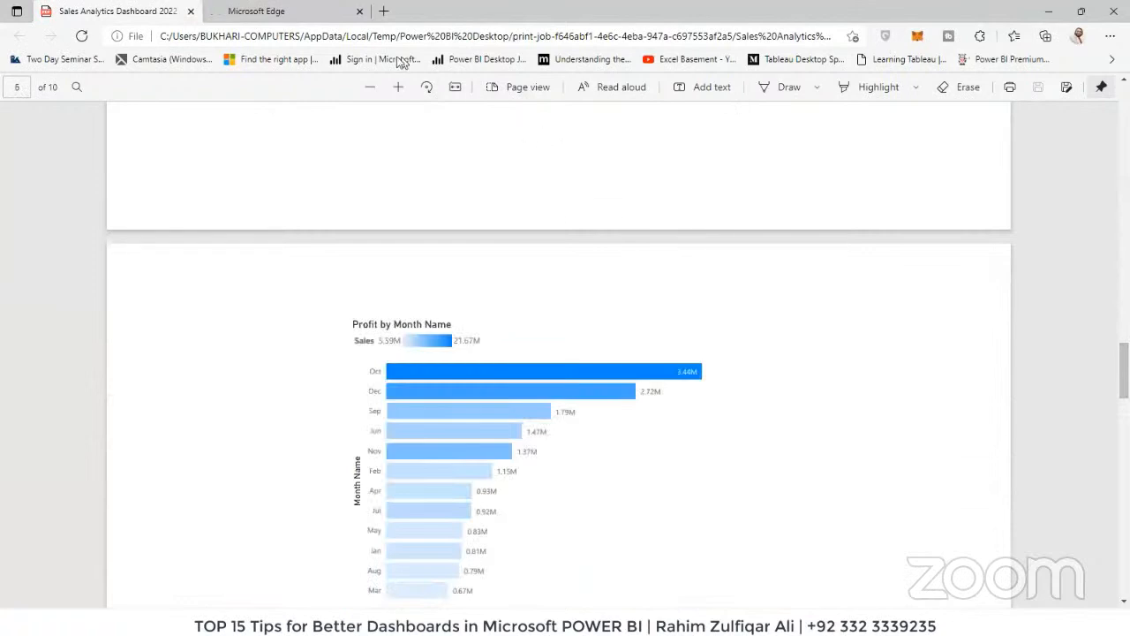
pyautogui.click(432, 36)
pyautogui.moveTo(1125, 367); pyautogui.dragTo(1127, 106)
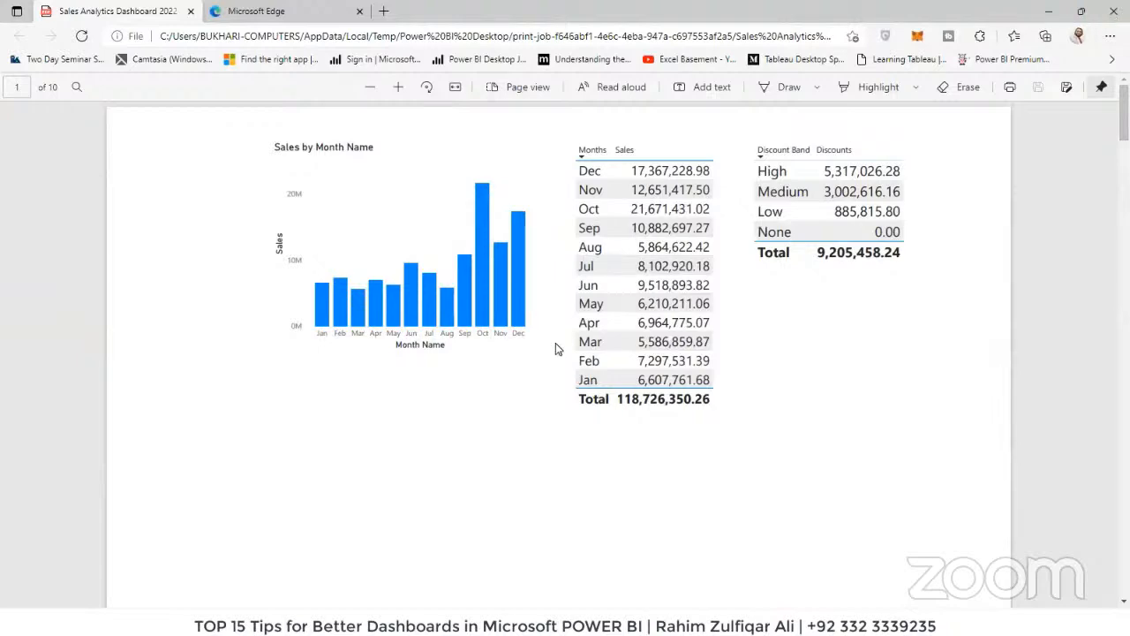
pyautogui.hotkey('alt', 'Tab')
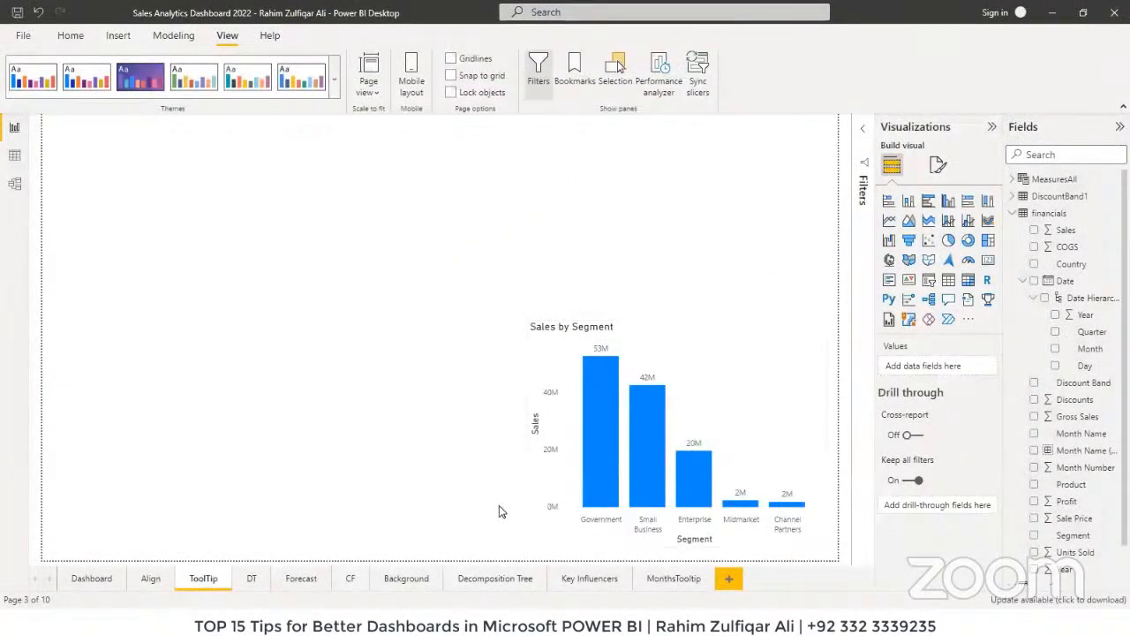
pyautogui.hotkey('alt', 'Tab')
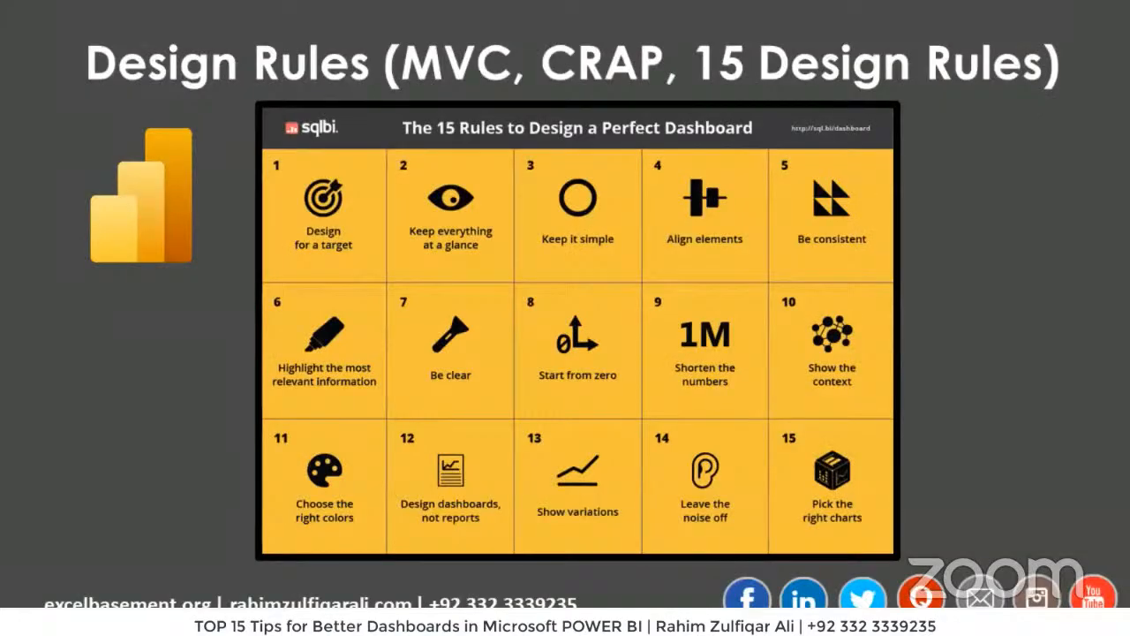
pyautogui.press('Right')
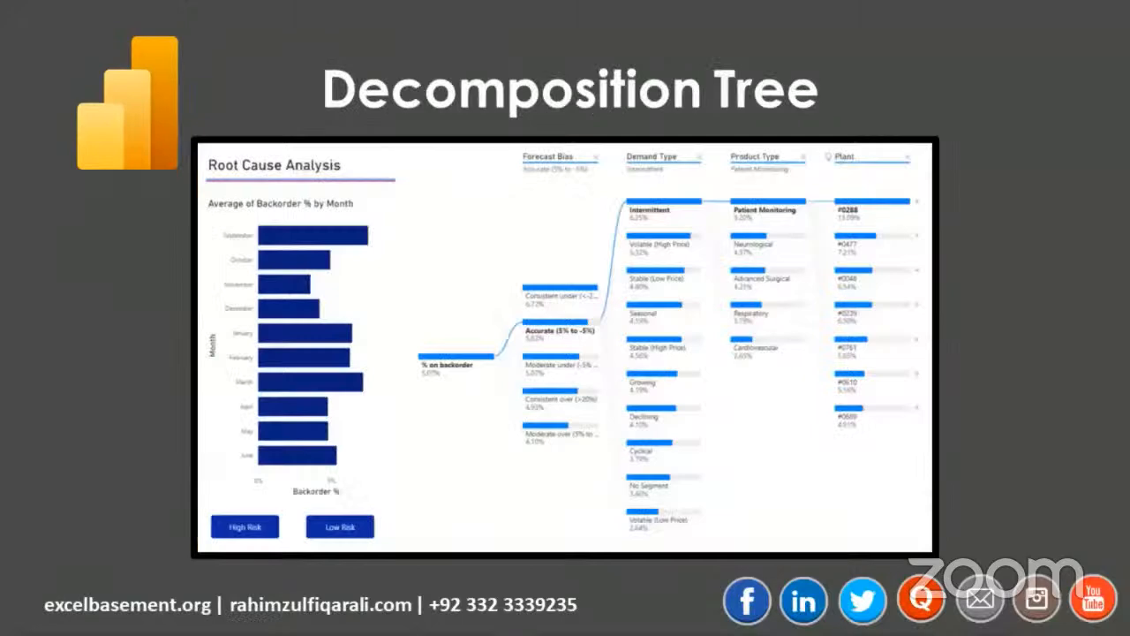
pyautogui.hotkey('alt', 'Tab')
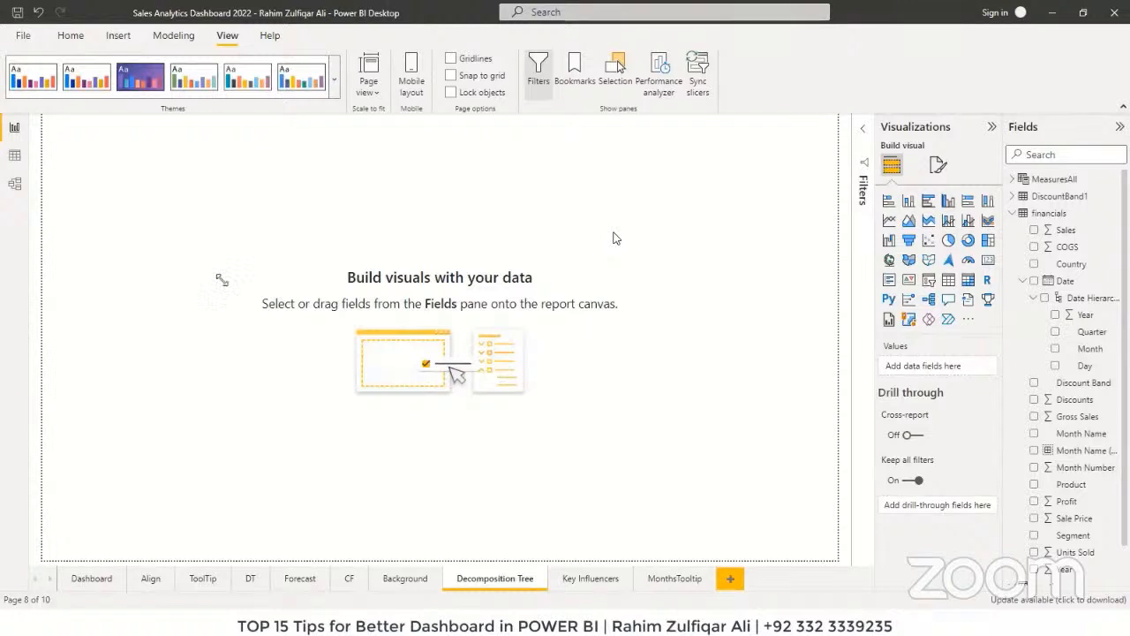
# Step: Enlarge the decomposition tree to fill most of the page and set it to analyze Sales, explained by Segment, Product and Months
pyautogui.moveTo(222, 300); pyautogui.dragTo(763, 508)
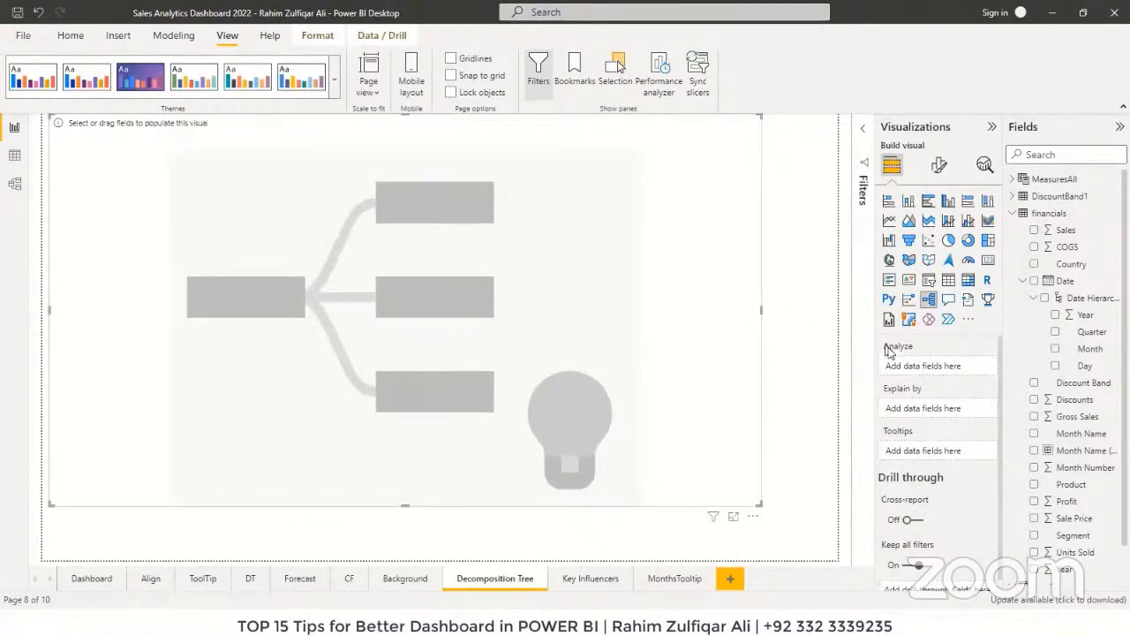
pyautogui.moveTo(997, 308); pyautogui.dragTo(945, 366)
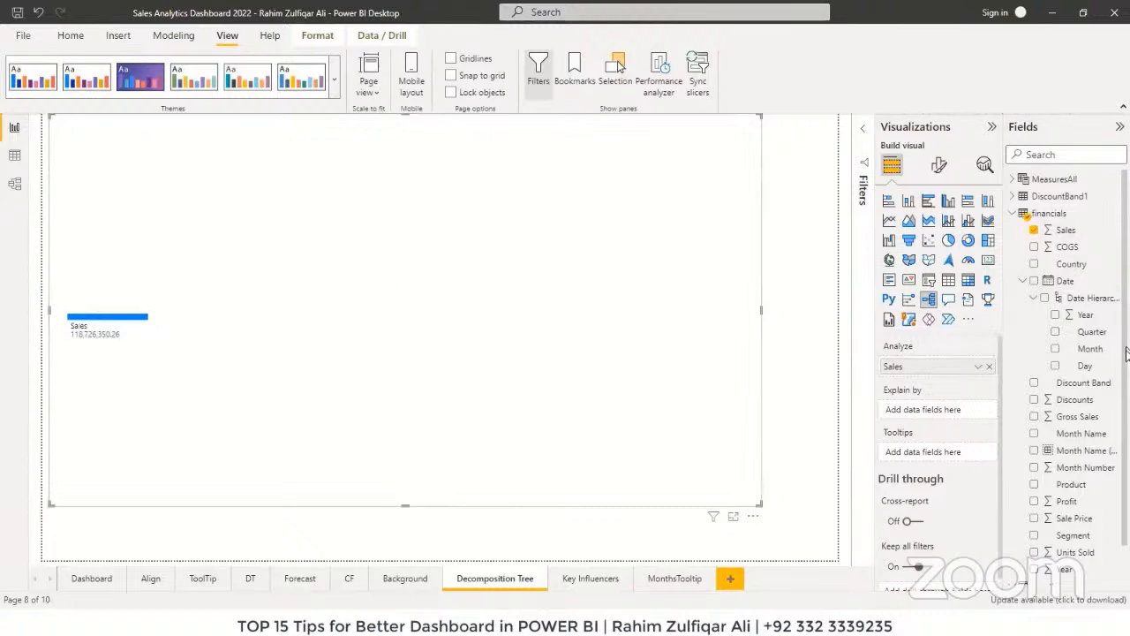
pyautogui.scroll(-1, 1126, 351)
pyautogui.moveTo(1071, 492); pyautogui.dragTo(938, 417)
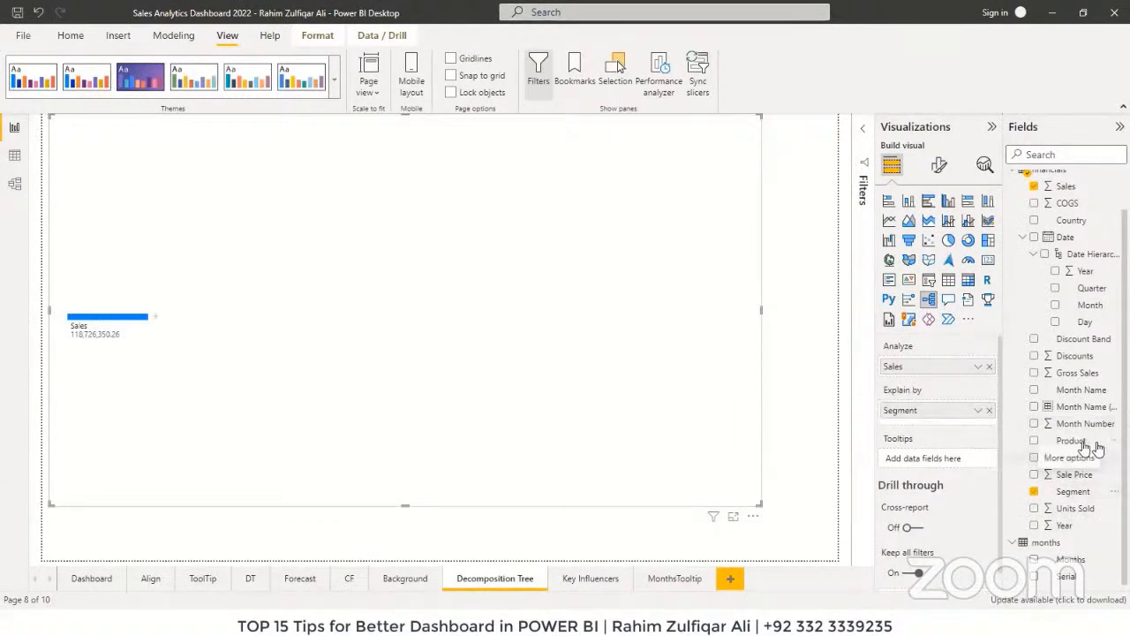
pyautogui.moveTo(1072, 440); pyautogui.dragTo(941, 433)
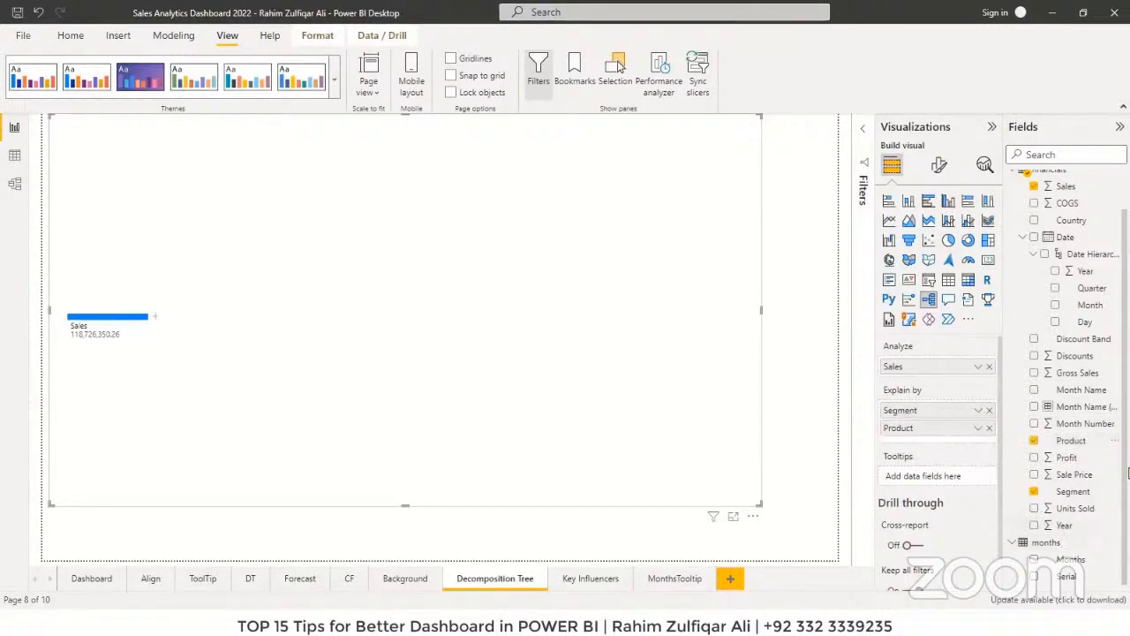
pyautogui.moveTo(1071, 558); pyautogui.dragTo(945, 457)
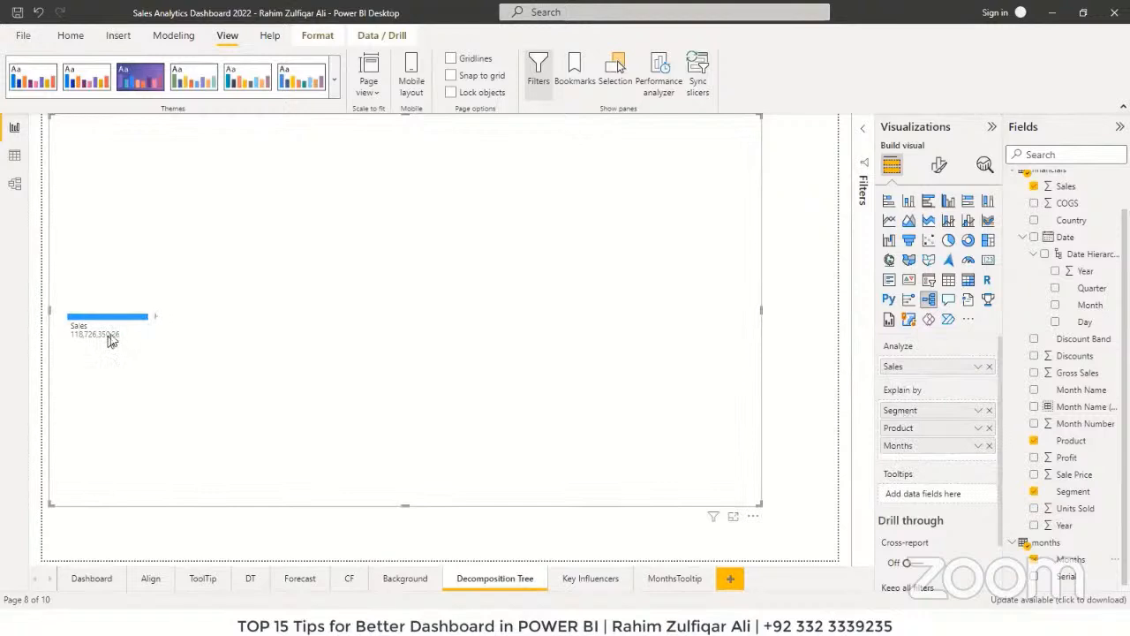
# Step: Split the tree's Sales by Segment, Small Business by Product, and Amarilla by Months
pyautogui.click(156, 322)
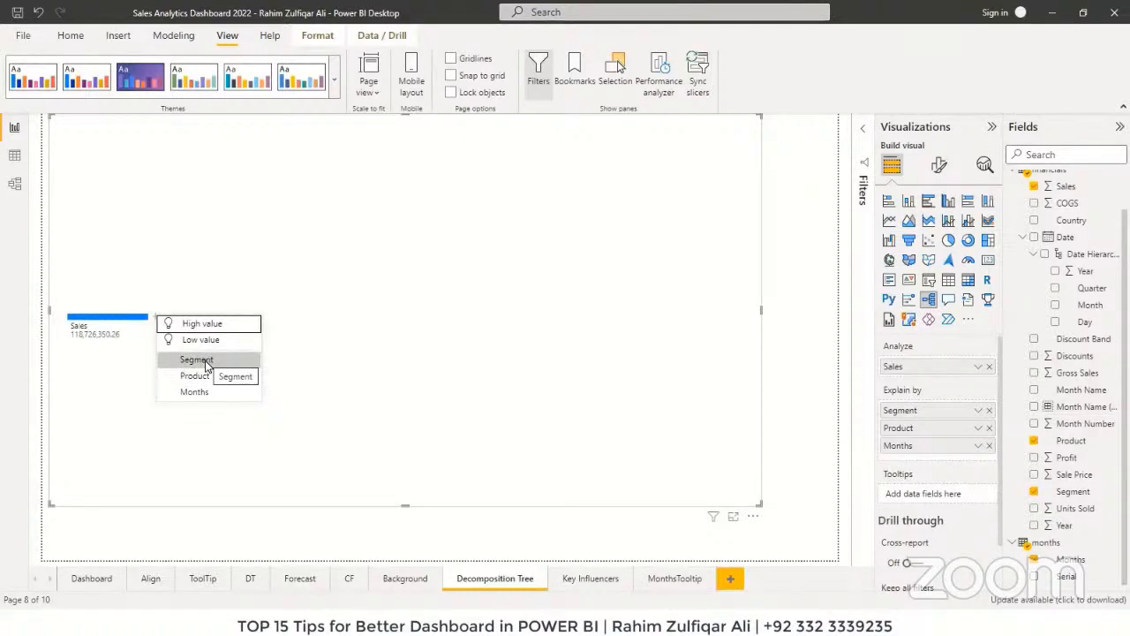
pyautogui.click(204, 360)
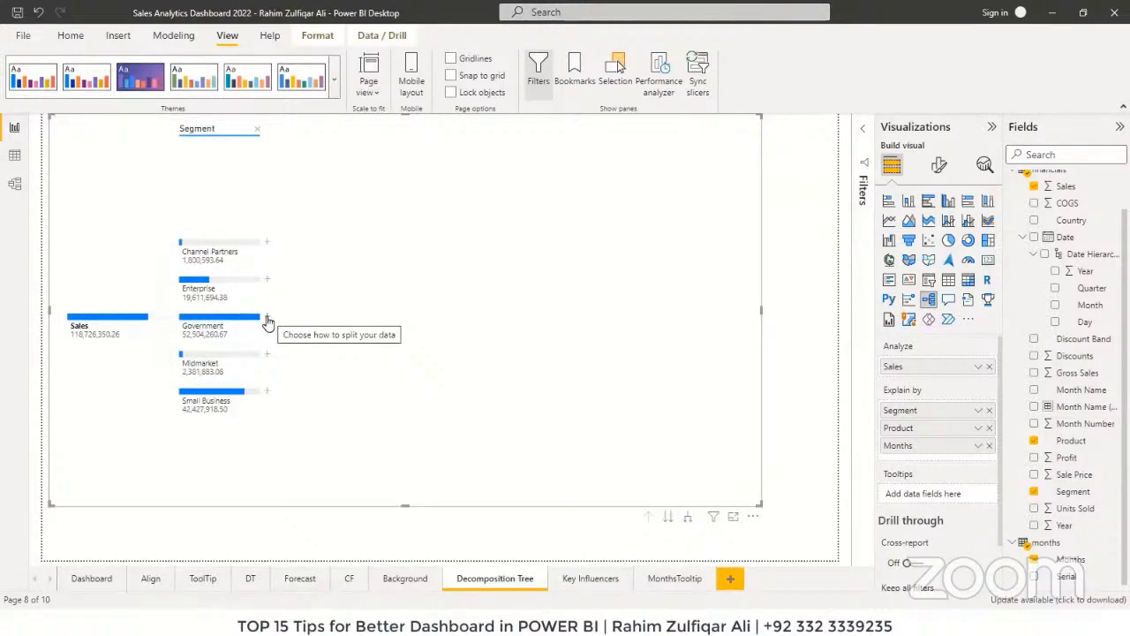
pyautogui.click(267, 394)
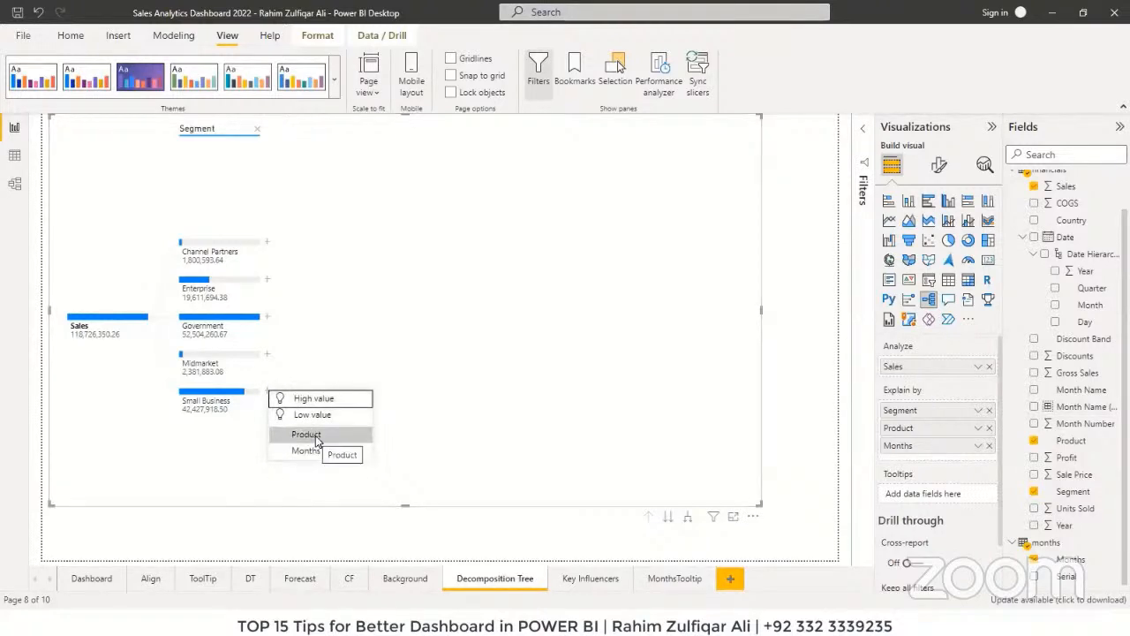
pyautogui.click(317, 438)
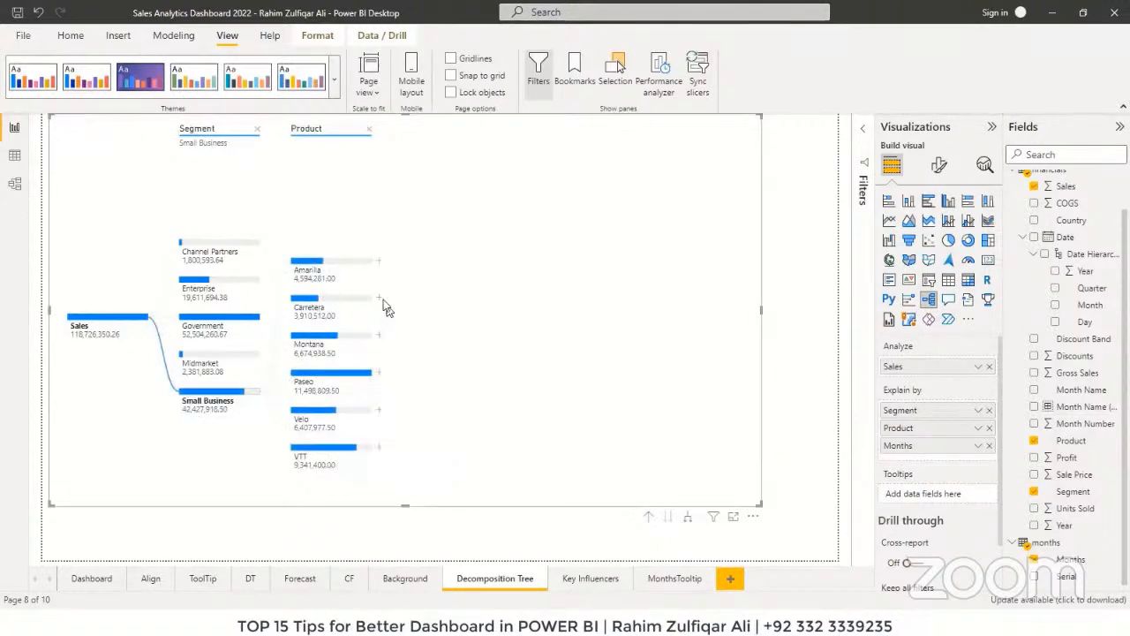
pyautogui.click(380, 264)
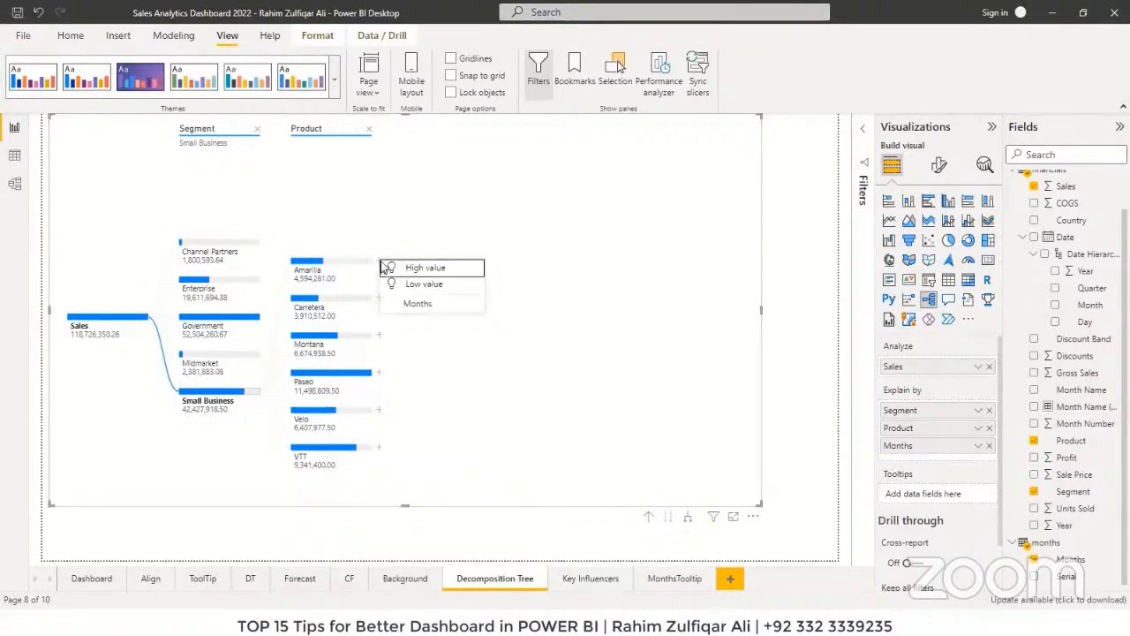
pyautogui.click(431, 305)
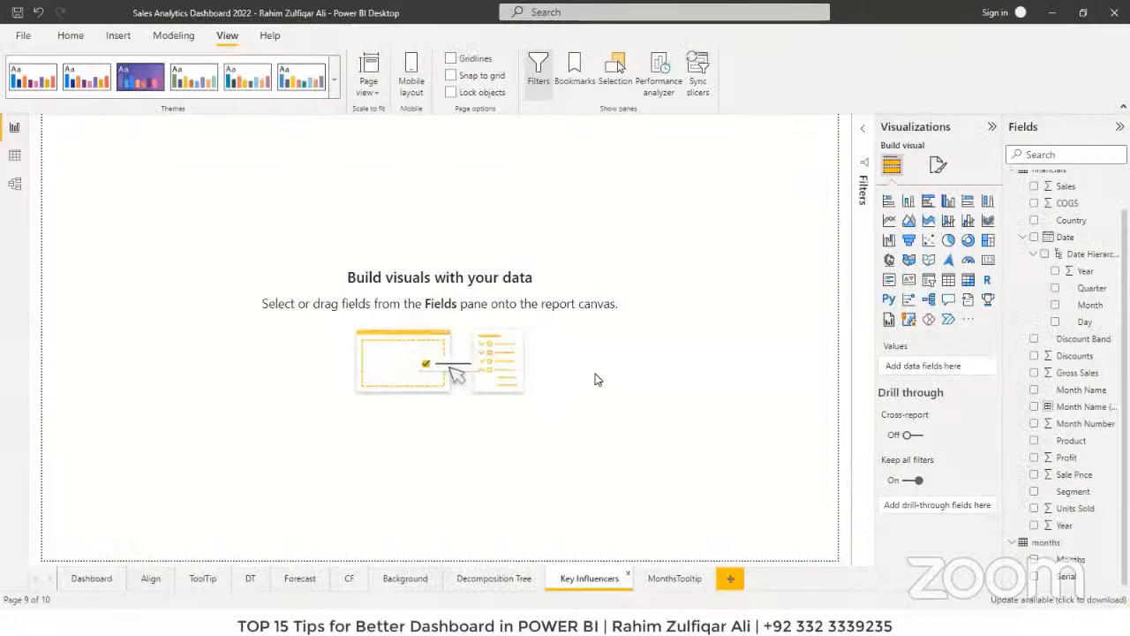
# Step: Add a large key influencers visual to the Key Influencers page, analyzing Sales and explained by Segment
pyautogui.click(909, 300)
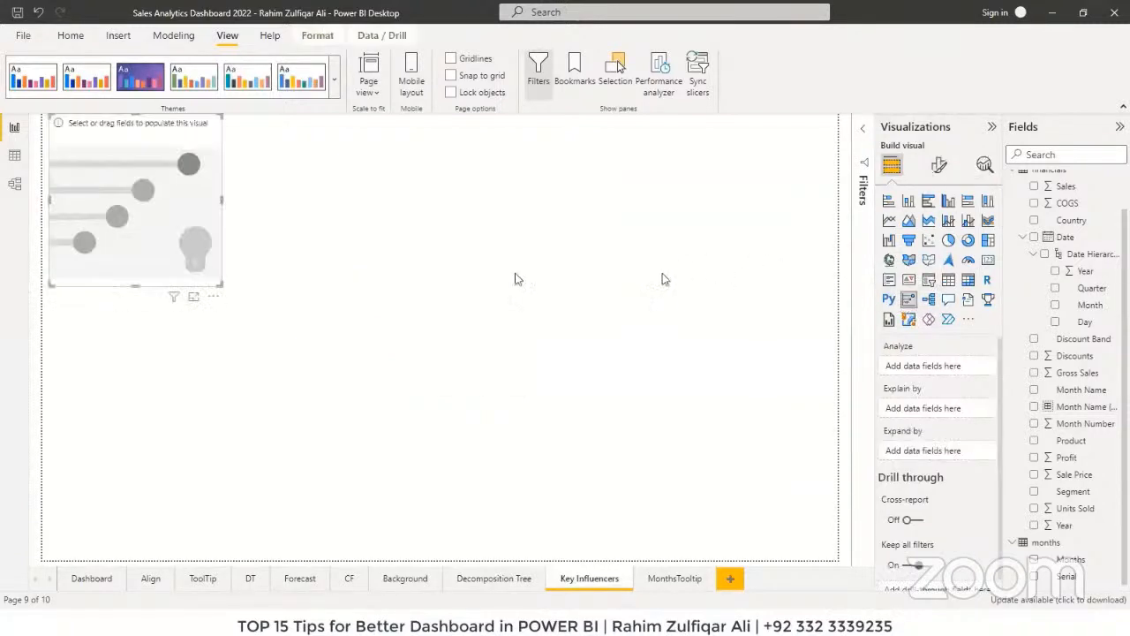
pyautogui.moveTo(221, 299); pyautogui.dragTo(475, 350)
pyautogui.moveTo(535, 371); pyautogui.dragTo(771, 520)
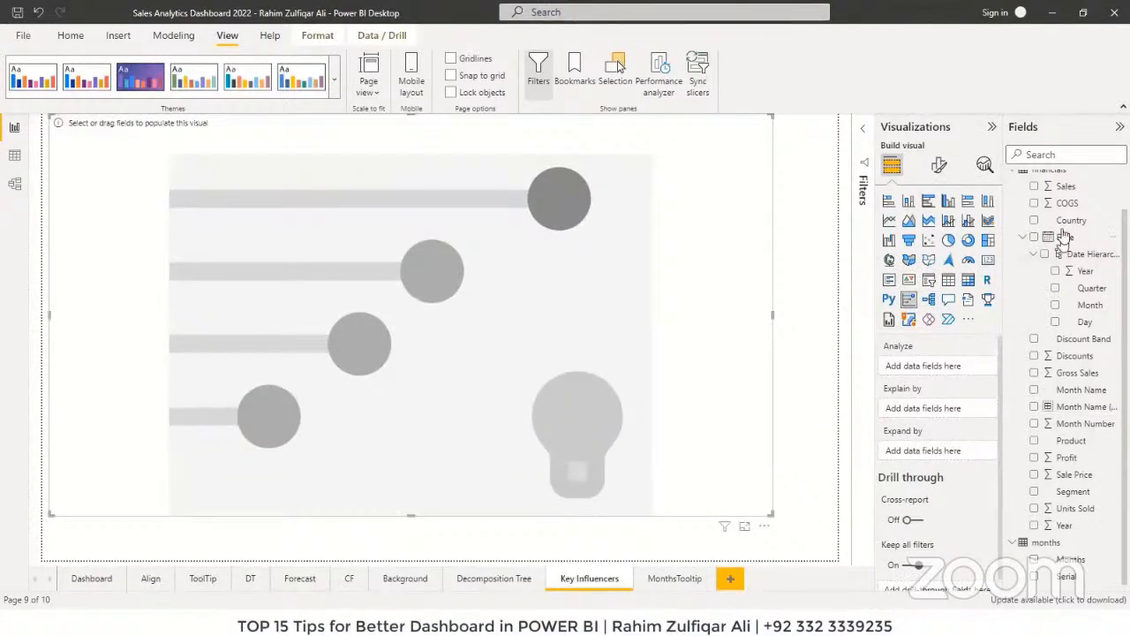
pyautogui.moveTo(982, 269); pyautogui.dragTo(892, 367)
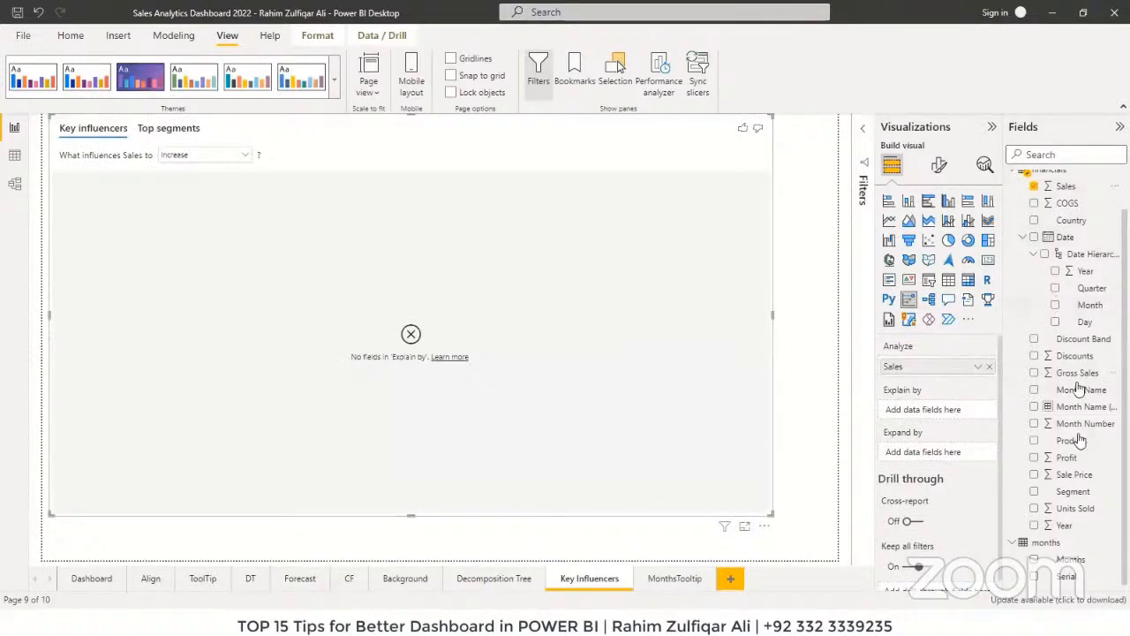
pyautogui.moveTo(1073, 491); pyautogui.dragTo(941, 418)
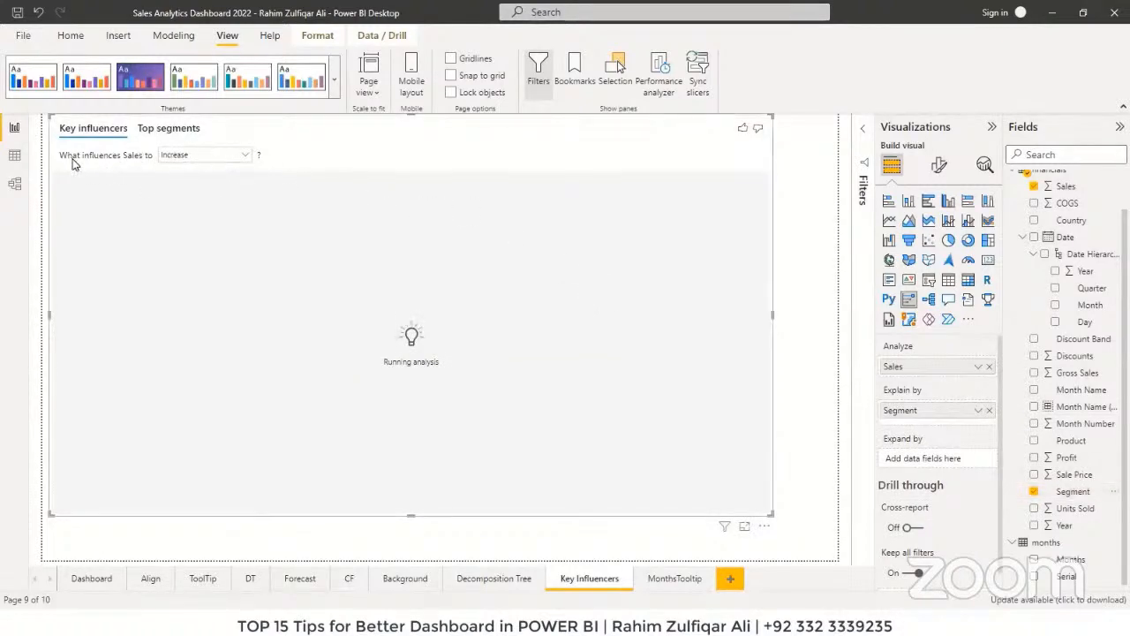
# Step: Examine what makes Sales decrease, checking the Midmarket and Channel Partners influencers, and switch the analysis back to Increase
pyautogui.click(246, 157)
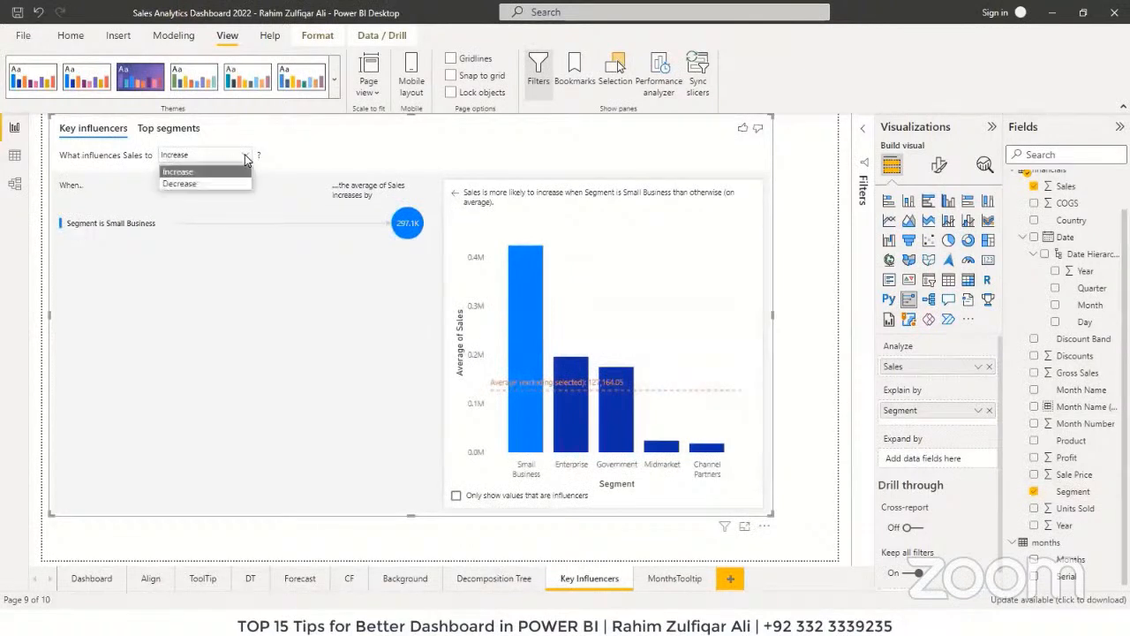
pyautogui.click(188, 183)
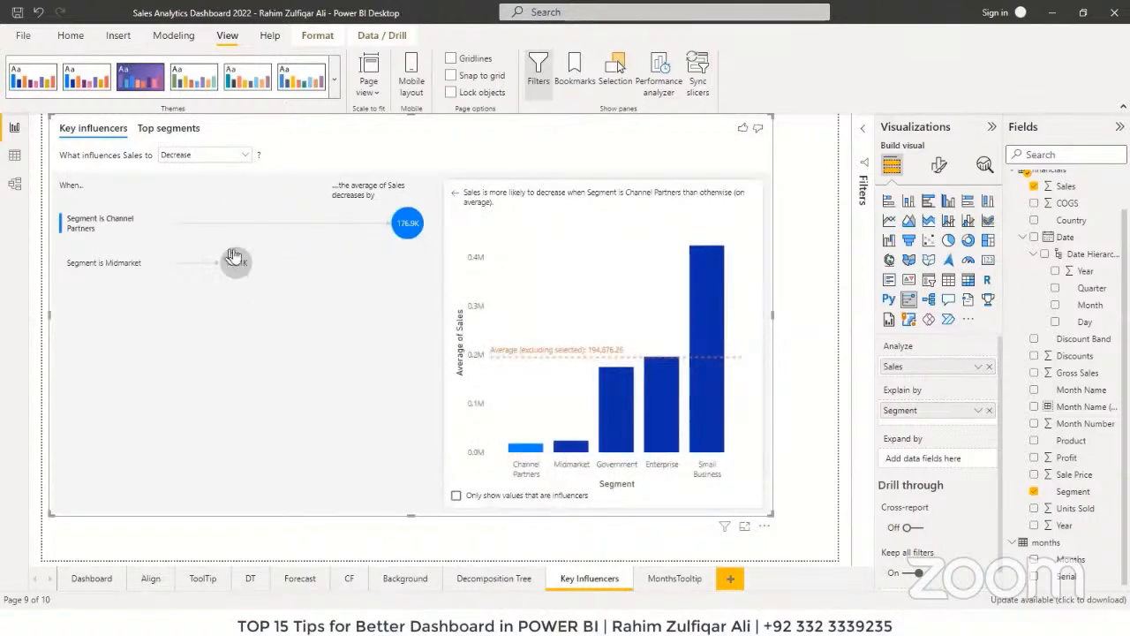
pyautogui.click(231, 260)
pyautogui.click(403, 223)
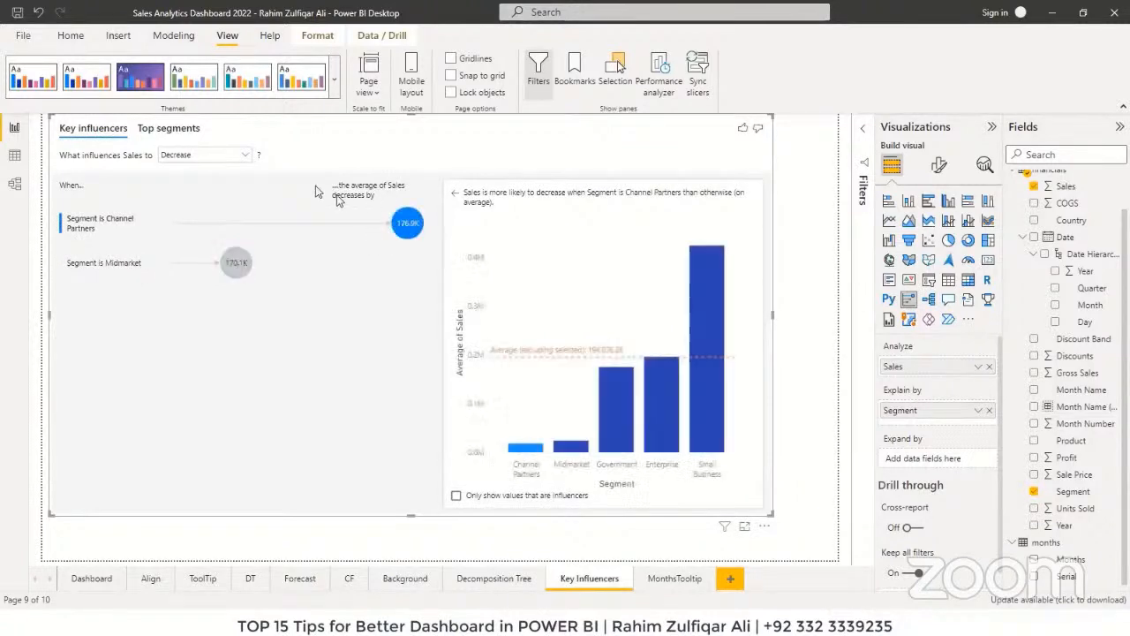
pyautogui.click(245, 157)
pyautogui.click(196, 171)
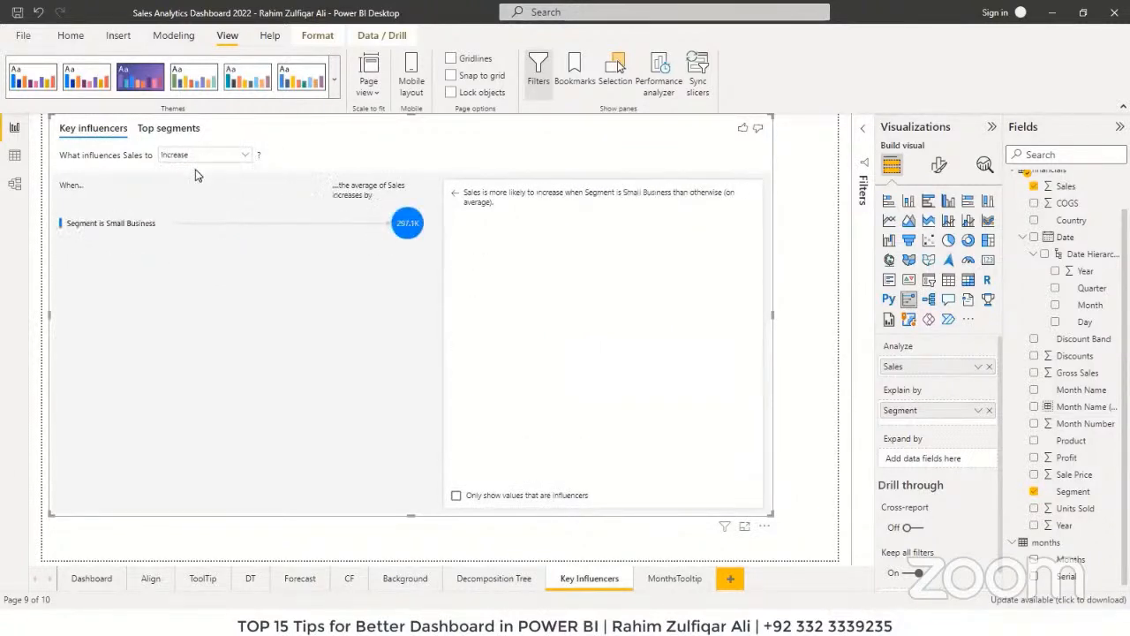
# Step: View the top segments for Sales, return to the key influencers and set the analysis to Decrease
pyautogui.click(170, 129)
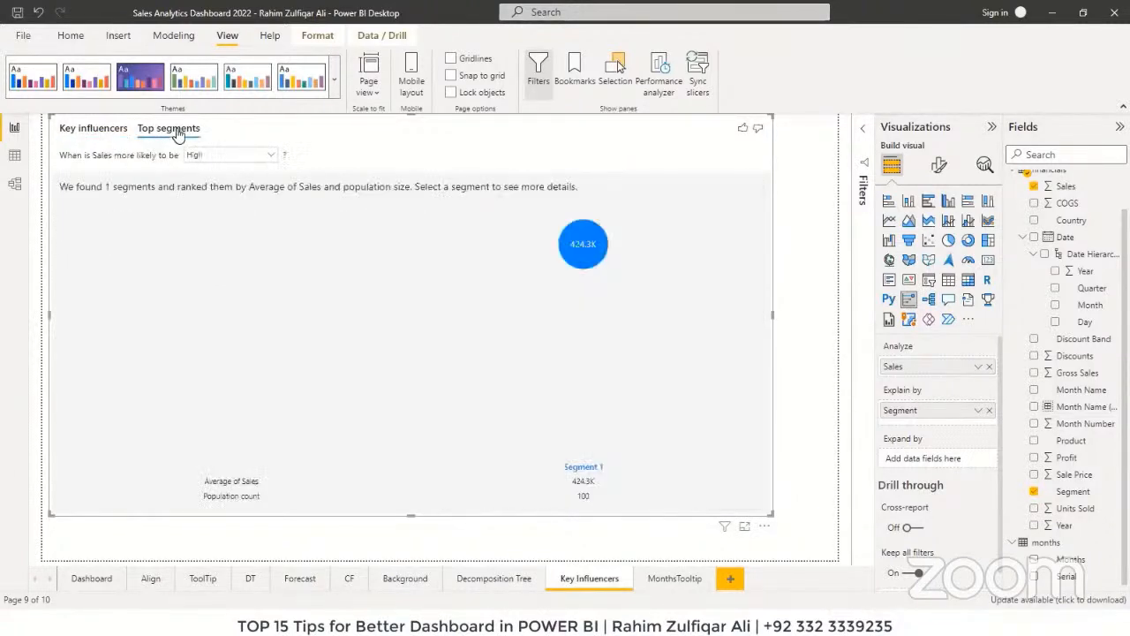
pyautogui.click(99, 129)
pyautogui.click(198, 157)
pyautogui.click(181, 183)
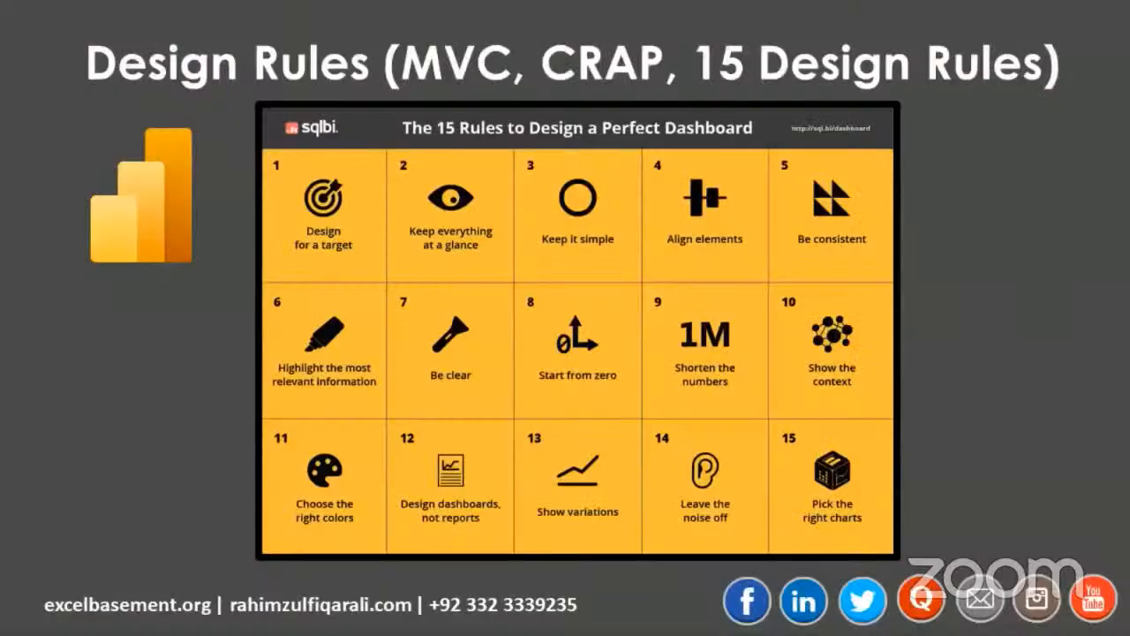
pyautogui.press('Right')
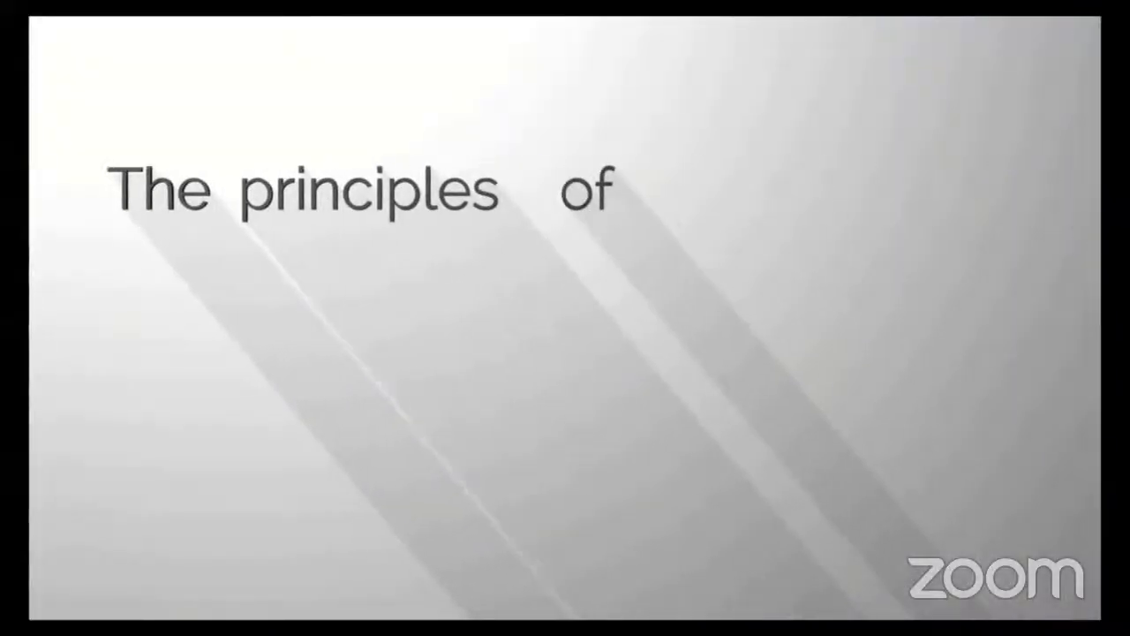